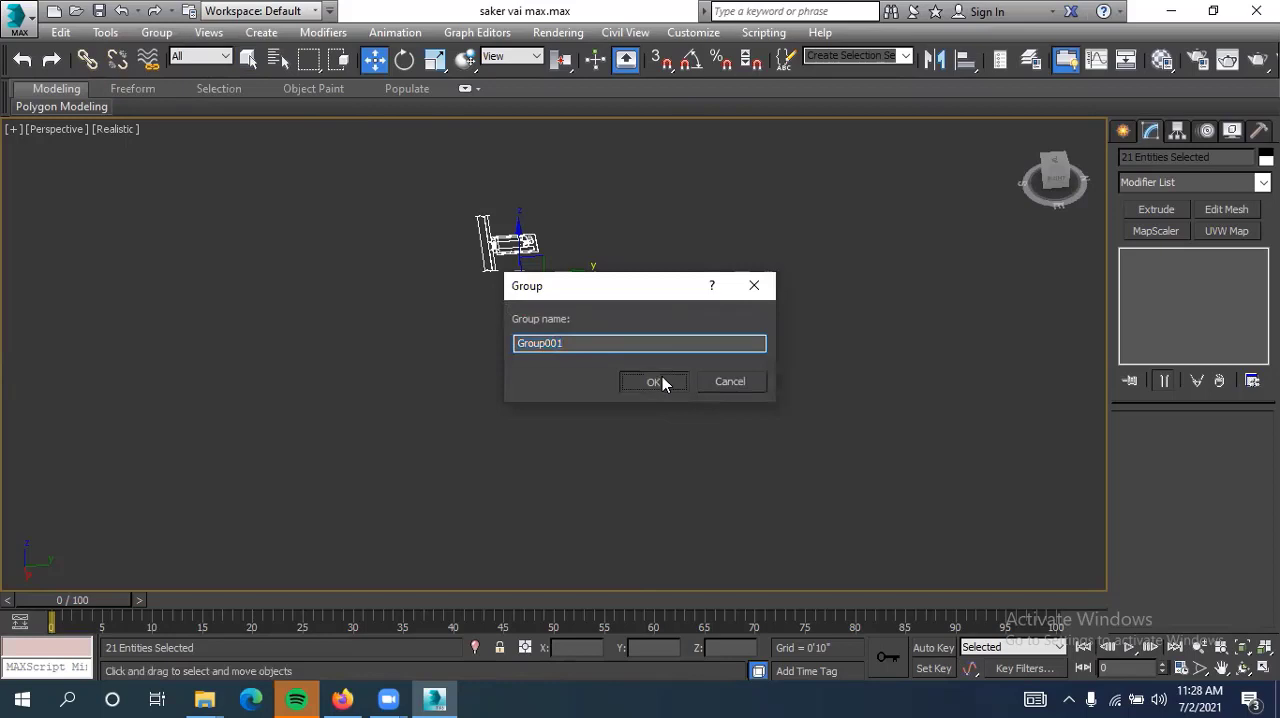
Group the selected floor plan linework under the name Group001 and clear the selection
click(655, 381)
scroll(600, 440, up, 3)
scroll(645, 363, up, 4)
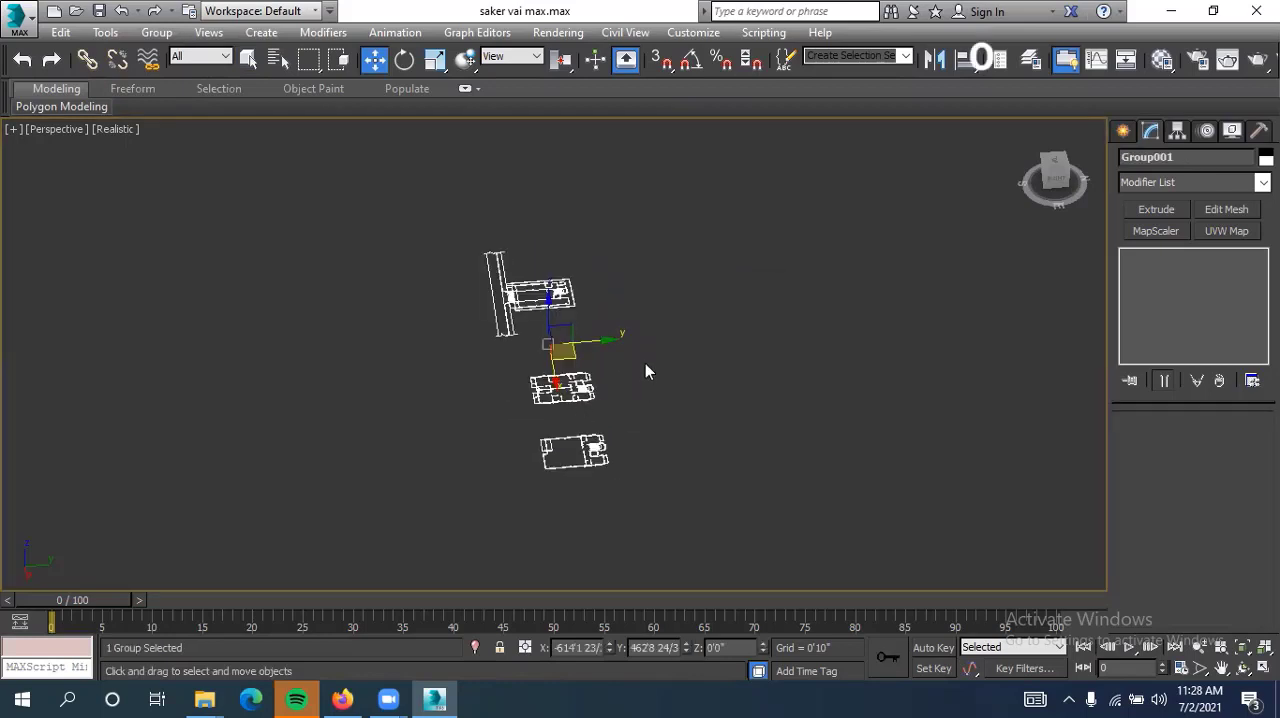
click(624, 393)
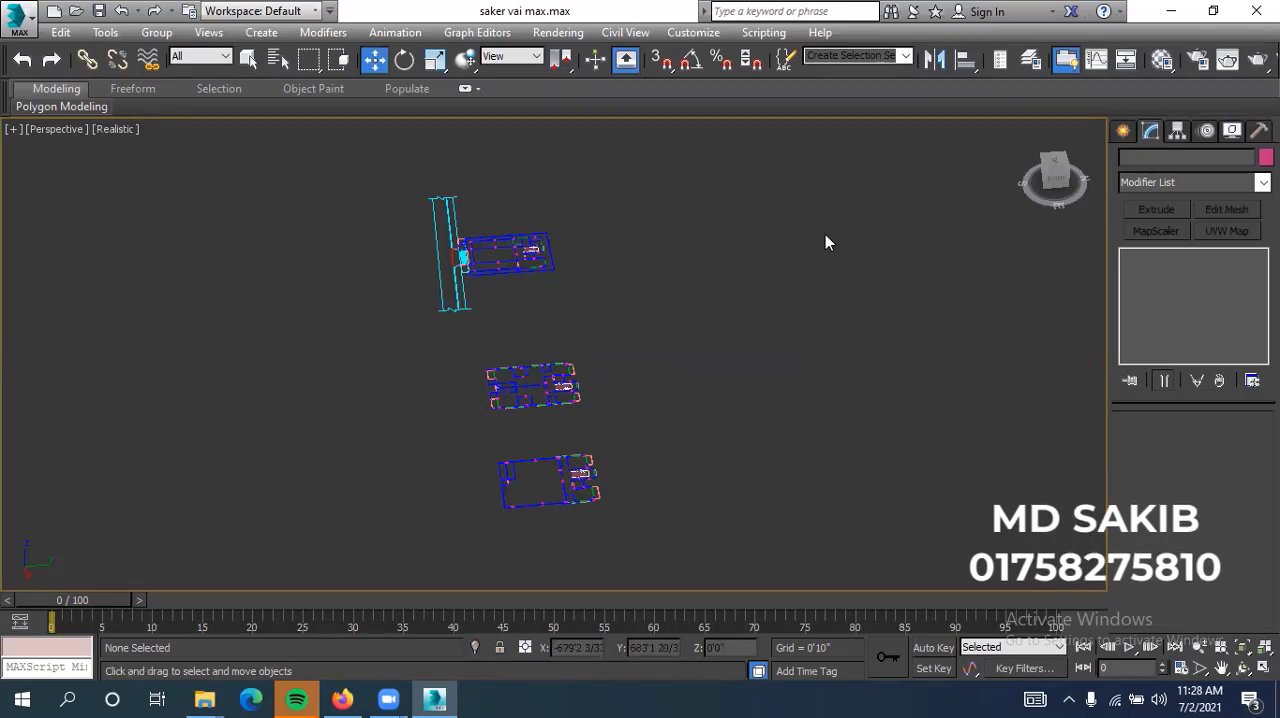
Check that the three floor plans select together as one group and review the available group commands
click(487, 275)
click(526, 280)
click(510, 385)
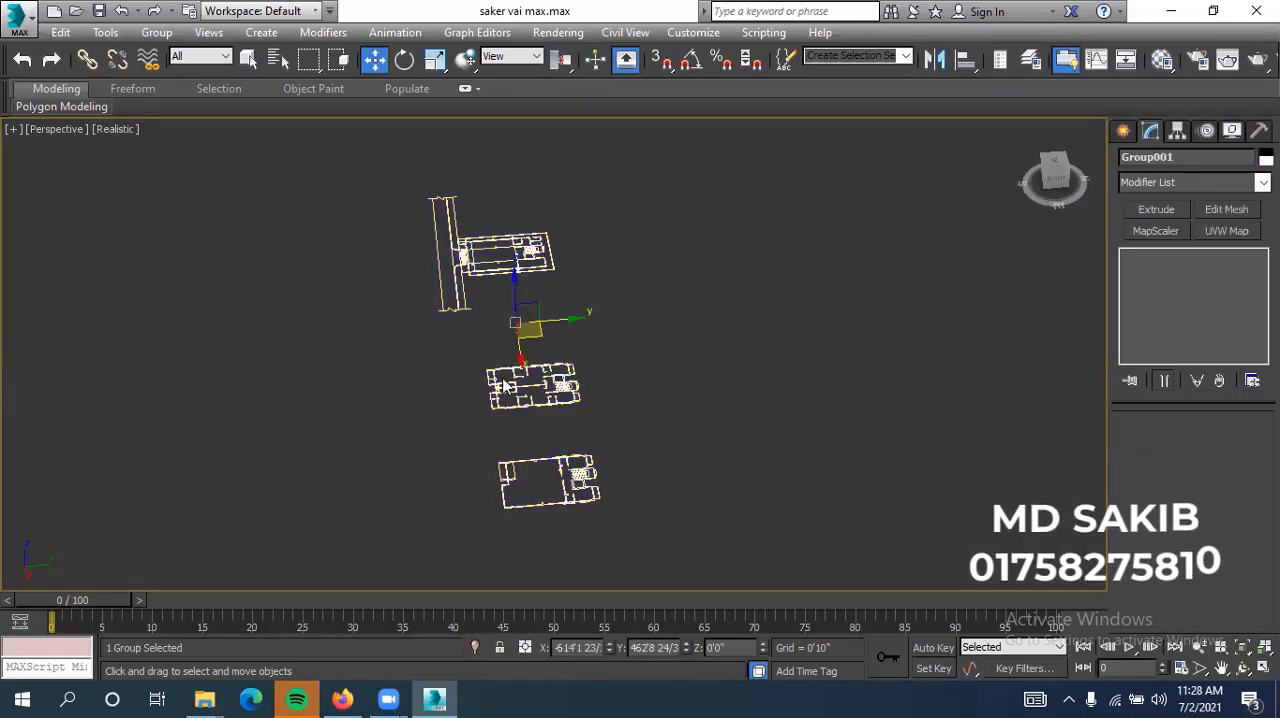
click(556, 437)
click(577, 463)
click(590, 385)
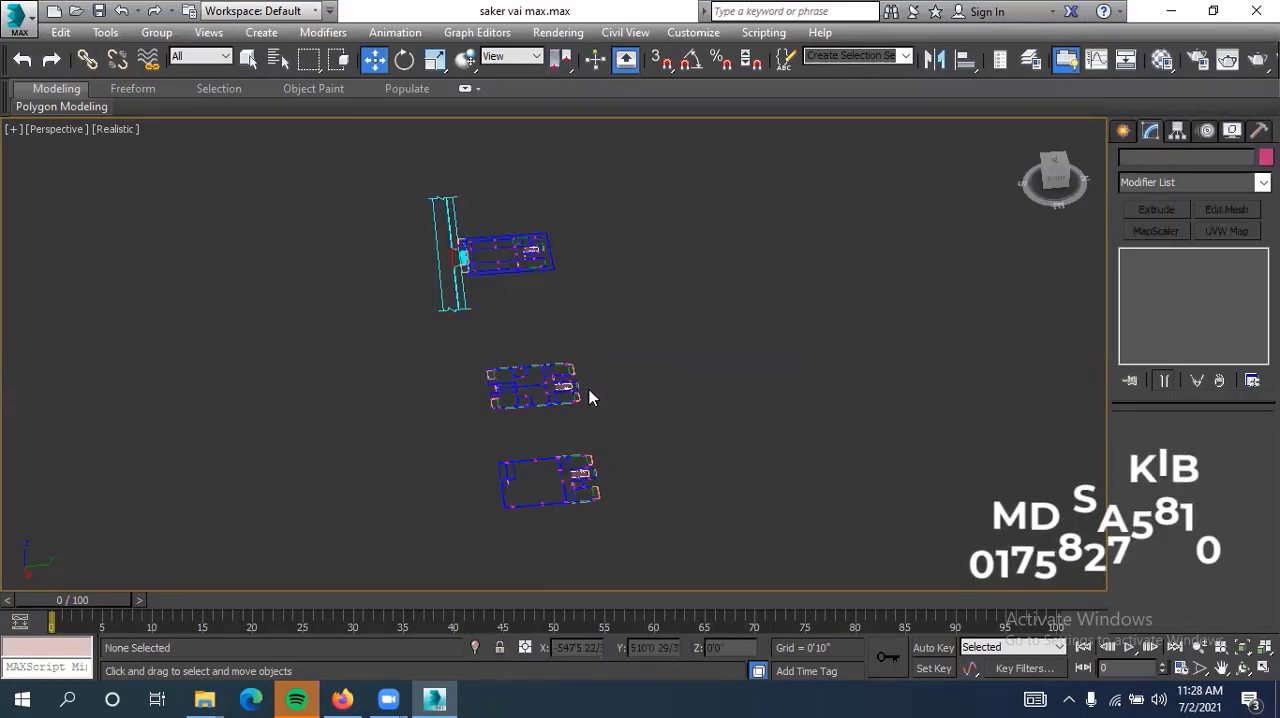
middle_drag(589, 377, 589, 368)
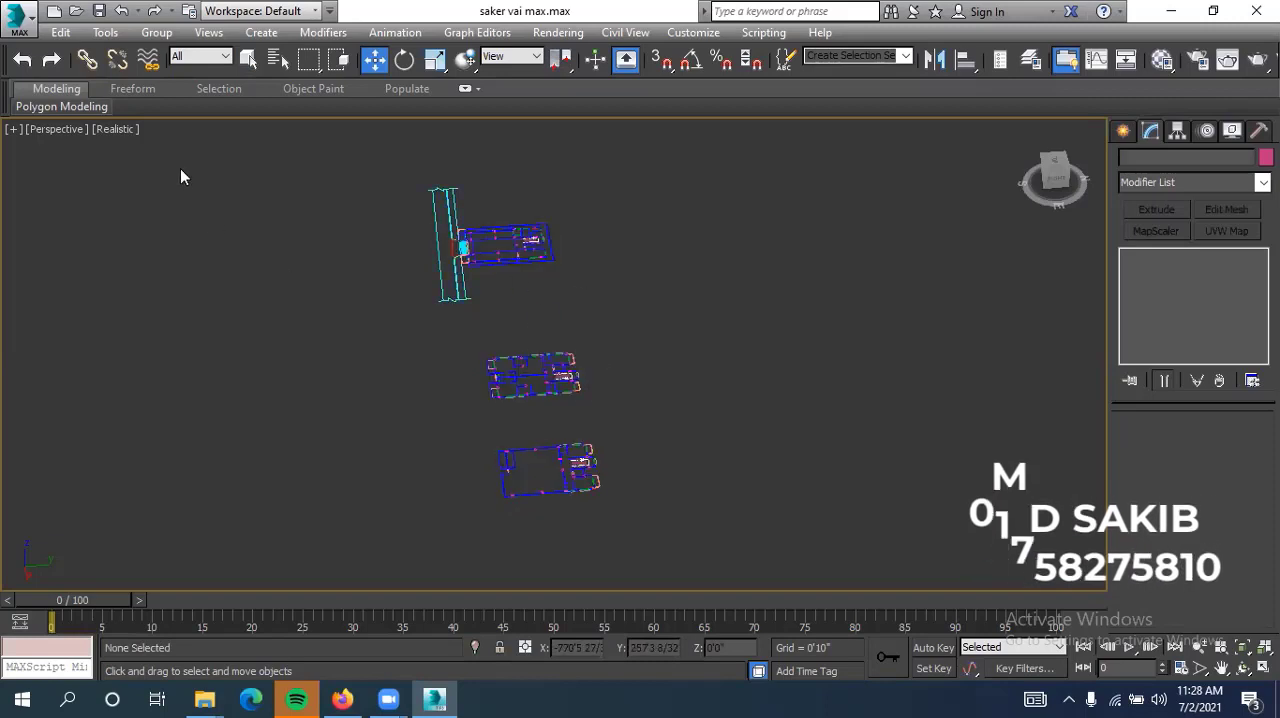
drag(600, 186, 369, 512)
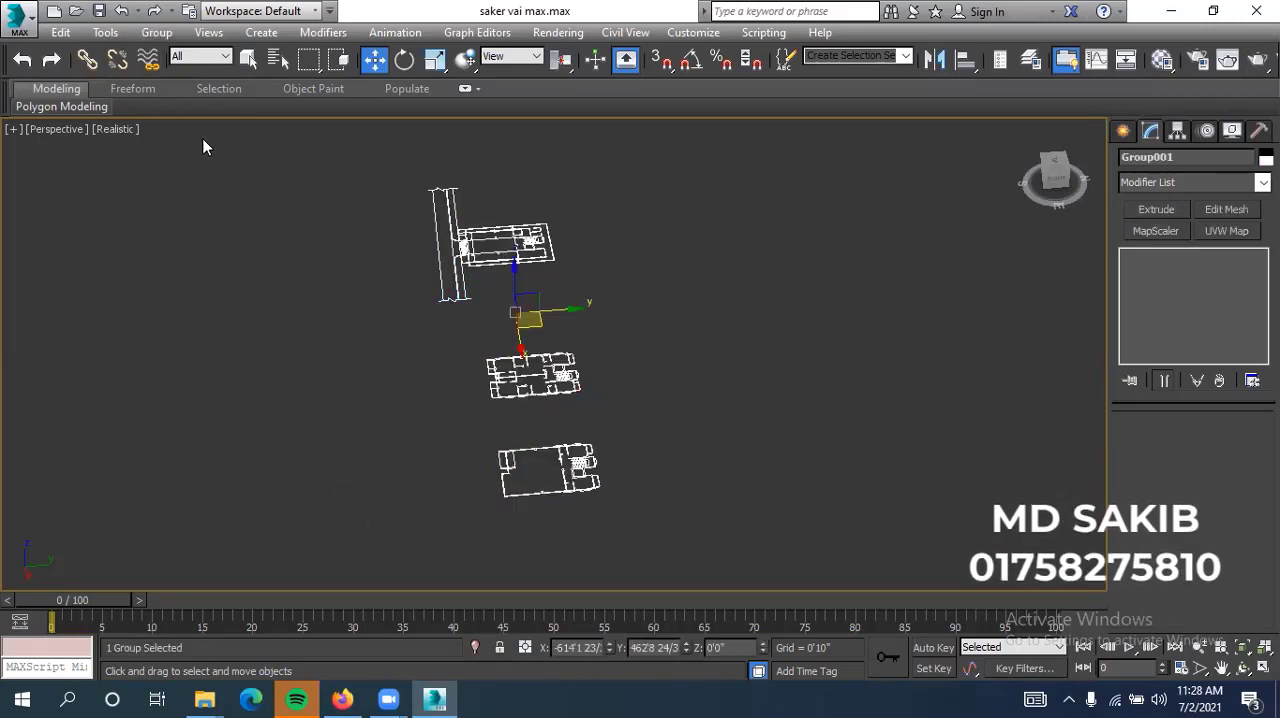
click(156, 32)
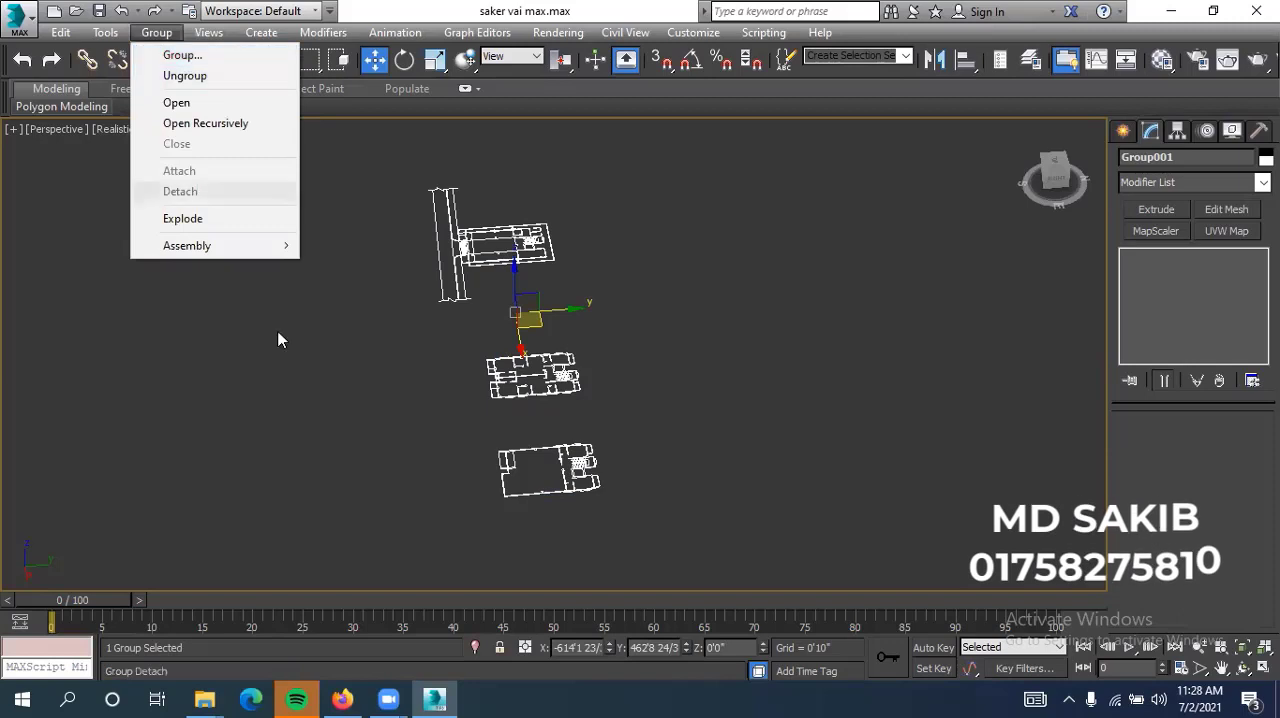
click(310, 416)
scroll(540, 340, down, 2)
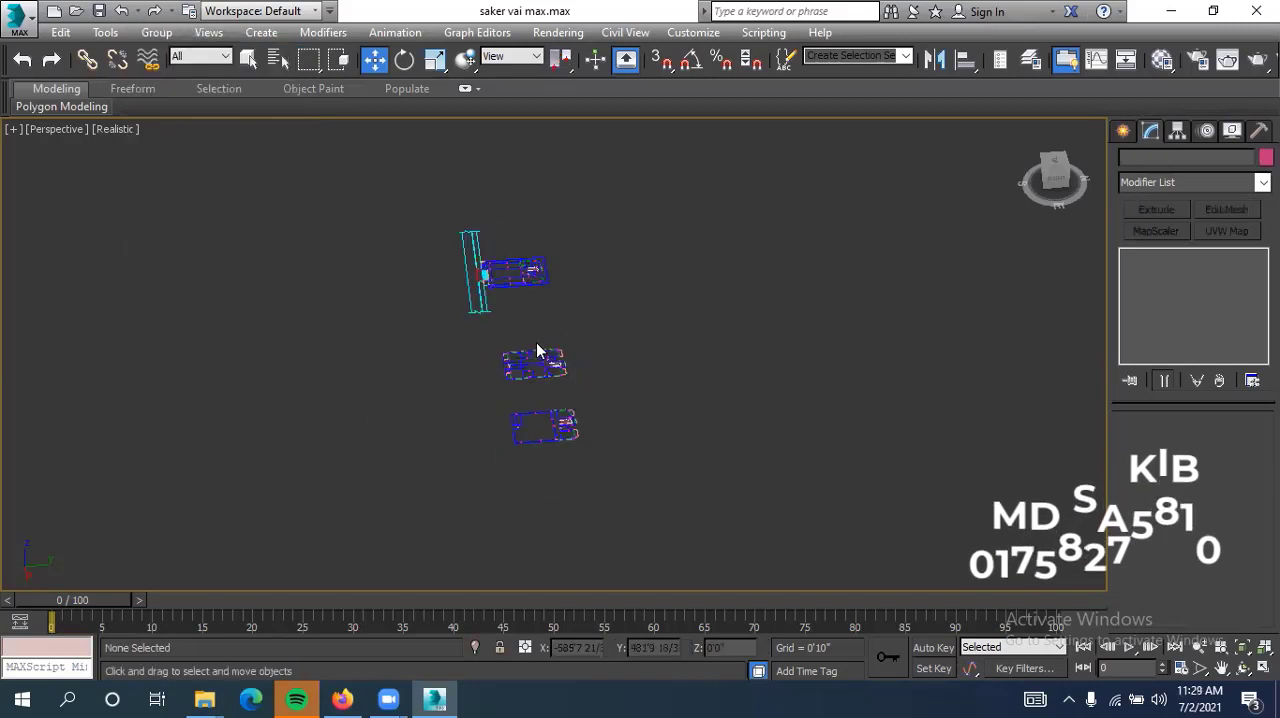
scroll(540, 296, up, 1)
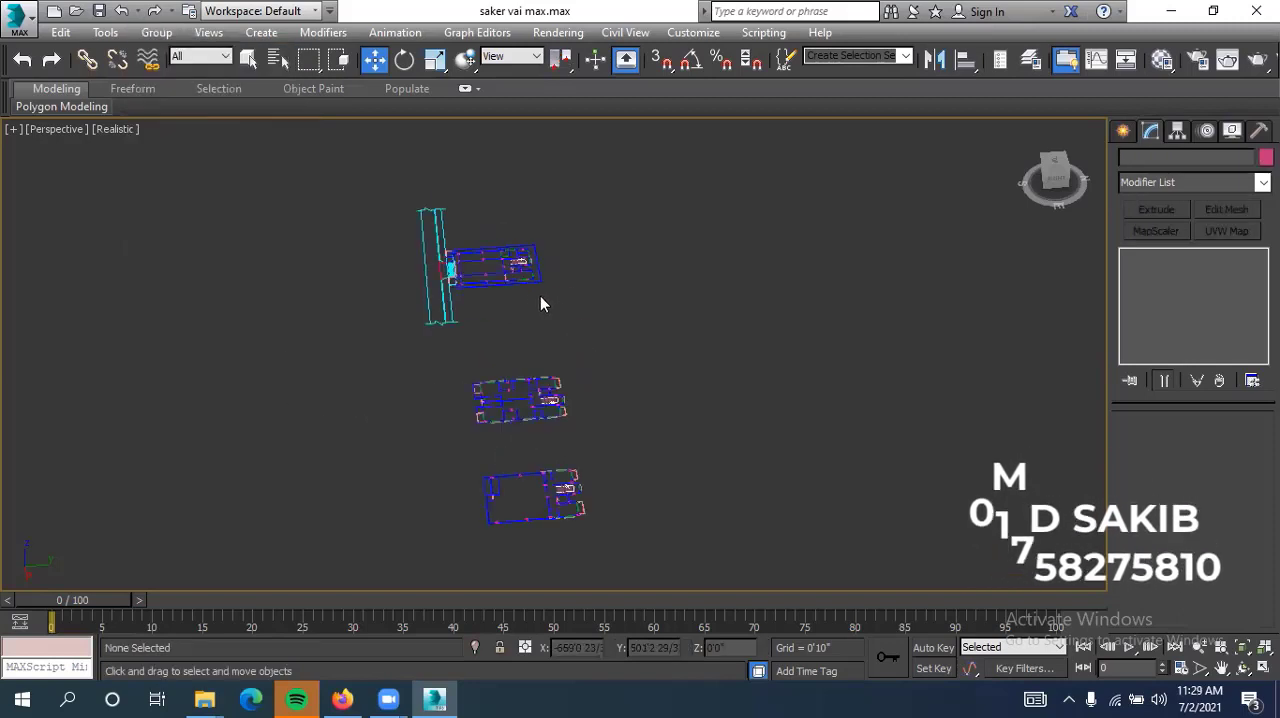
scroll(544, 336, down, 1)
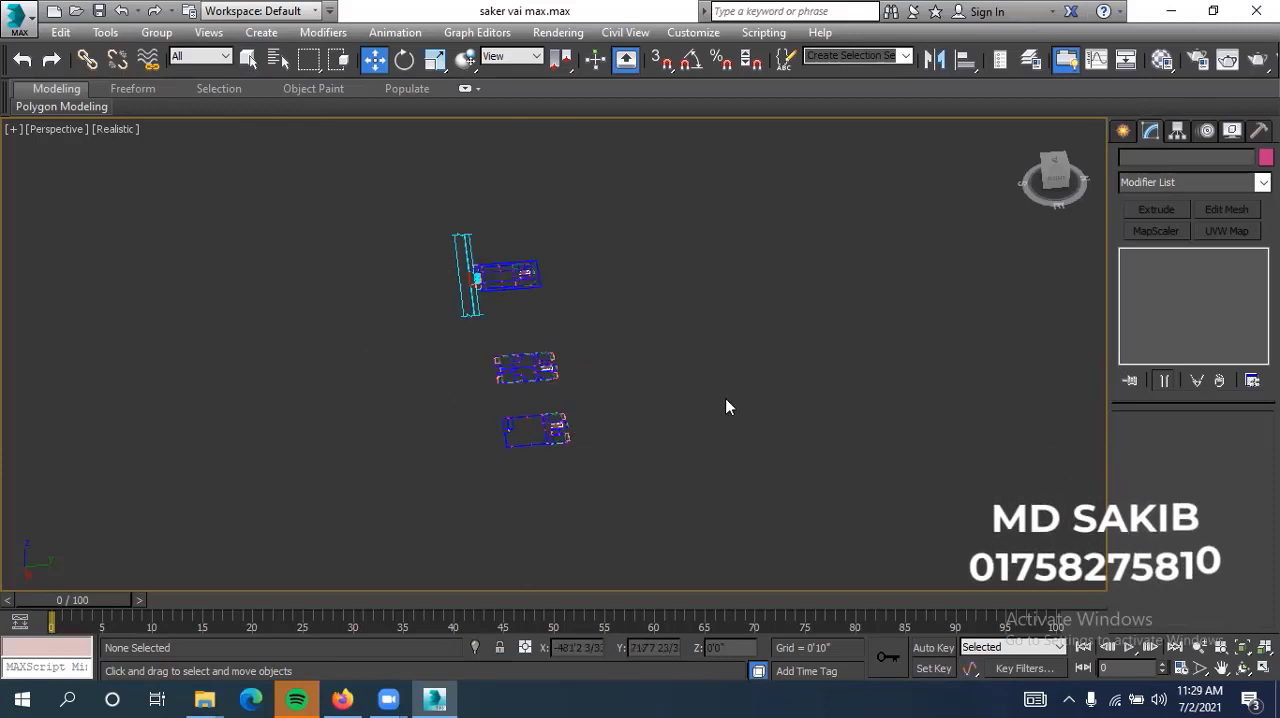
scroll(530, 284, up, 2)
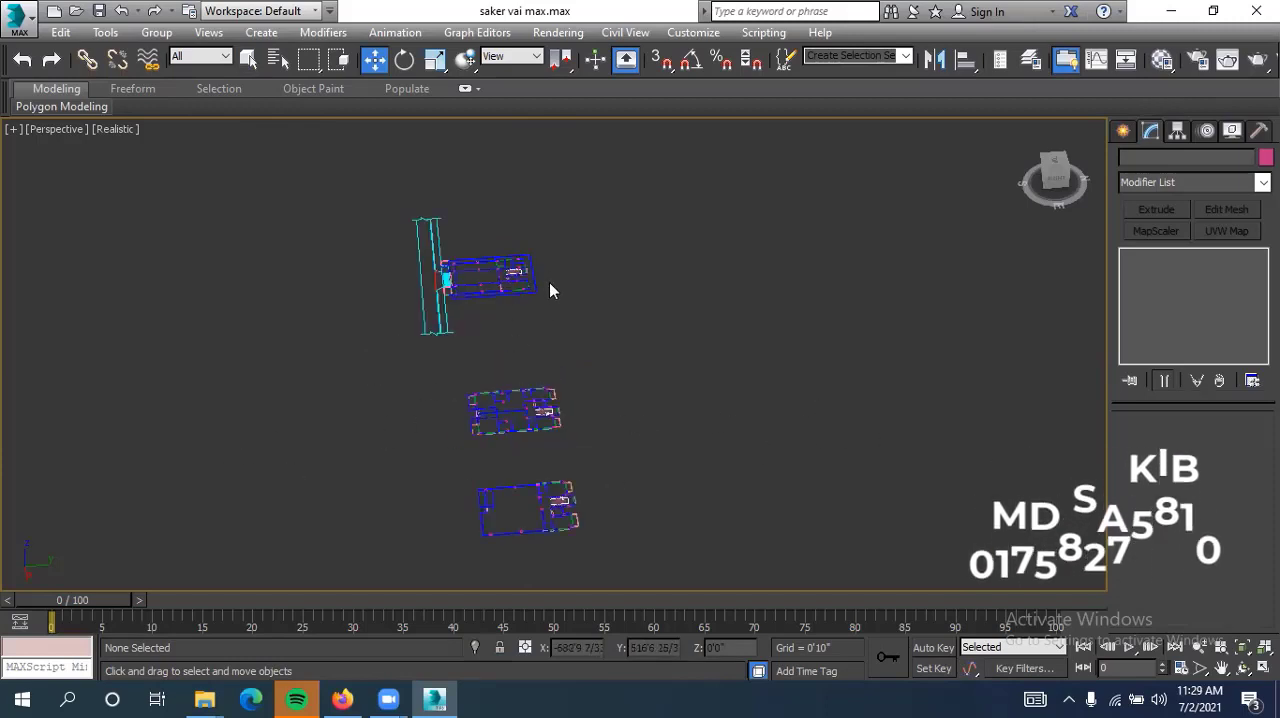
scroll(609, 368, down, 2)
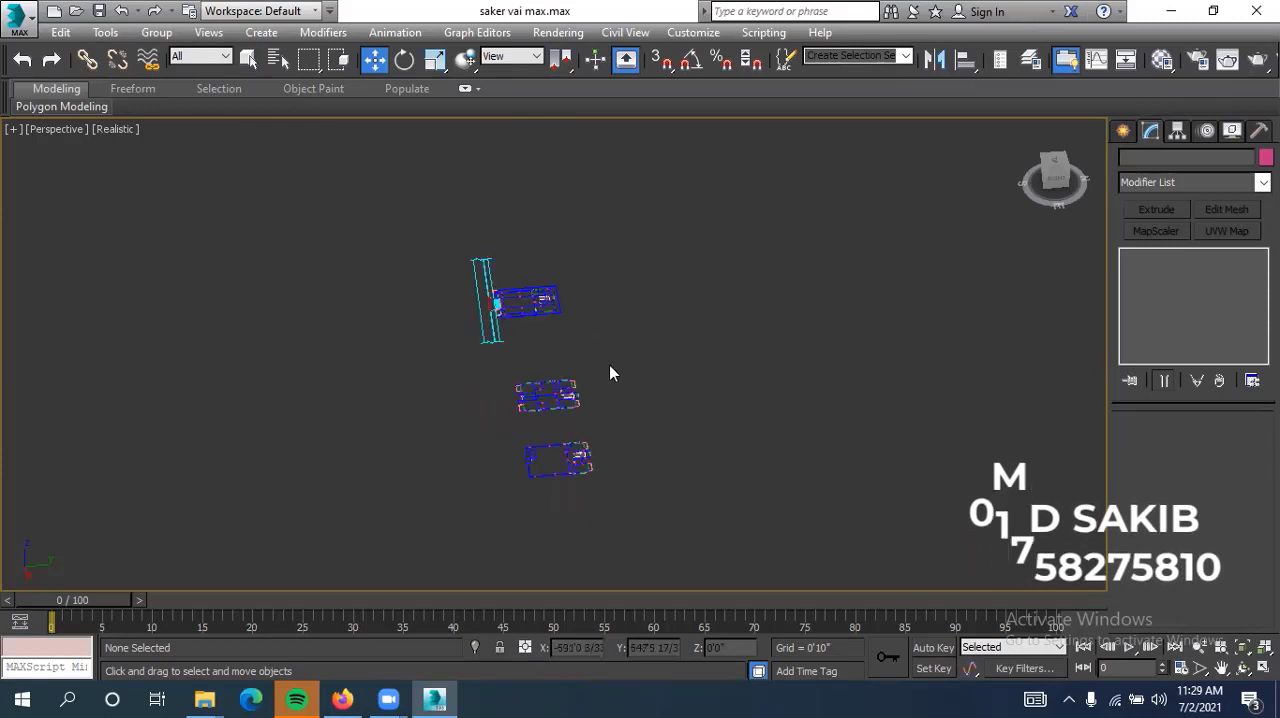
middle_drag(610, 383, 615, 354)
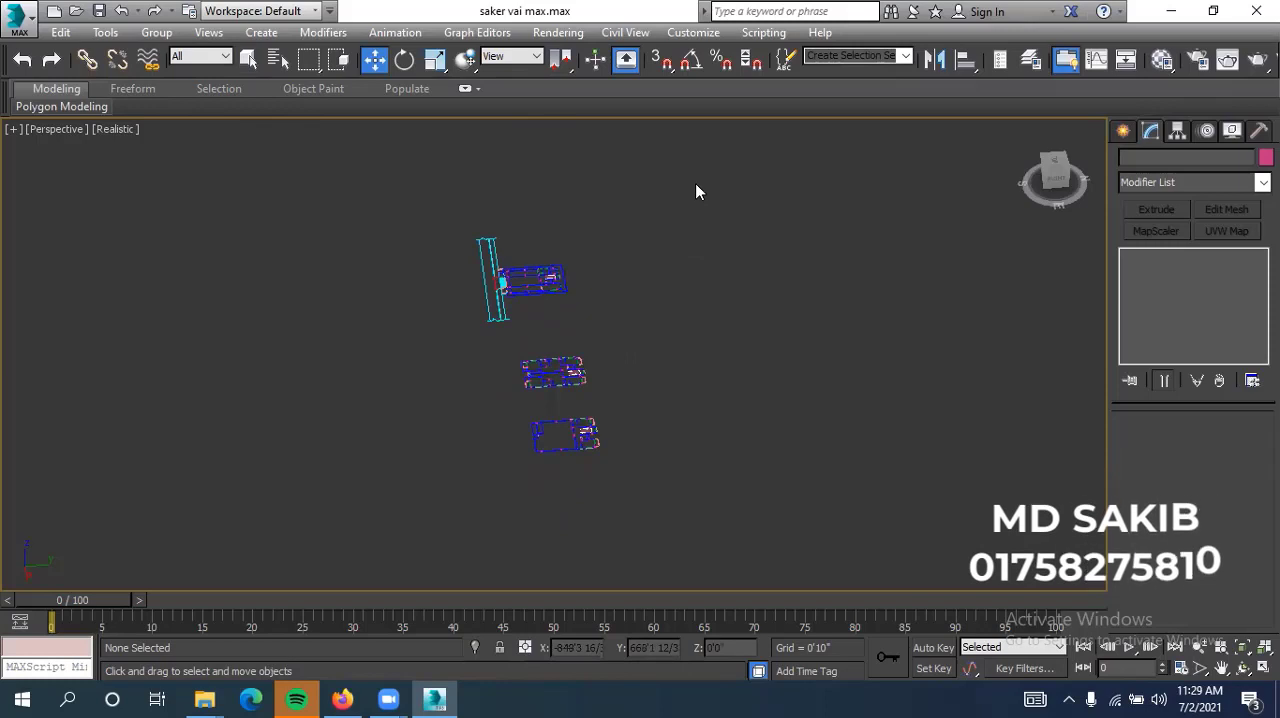
Rotate the floor plan group by an offset of 90 degrees about the world Z axis
drag(676, 184, 317, 517)
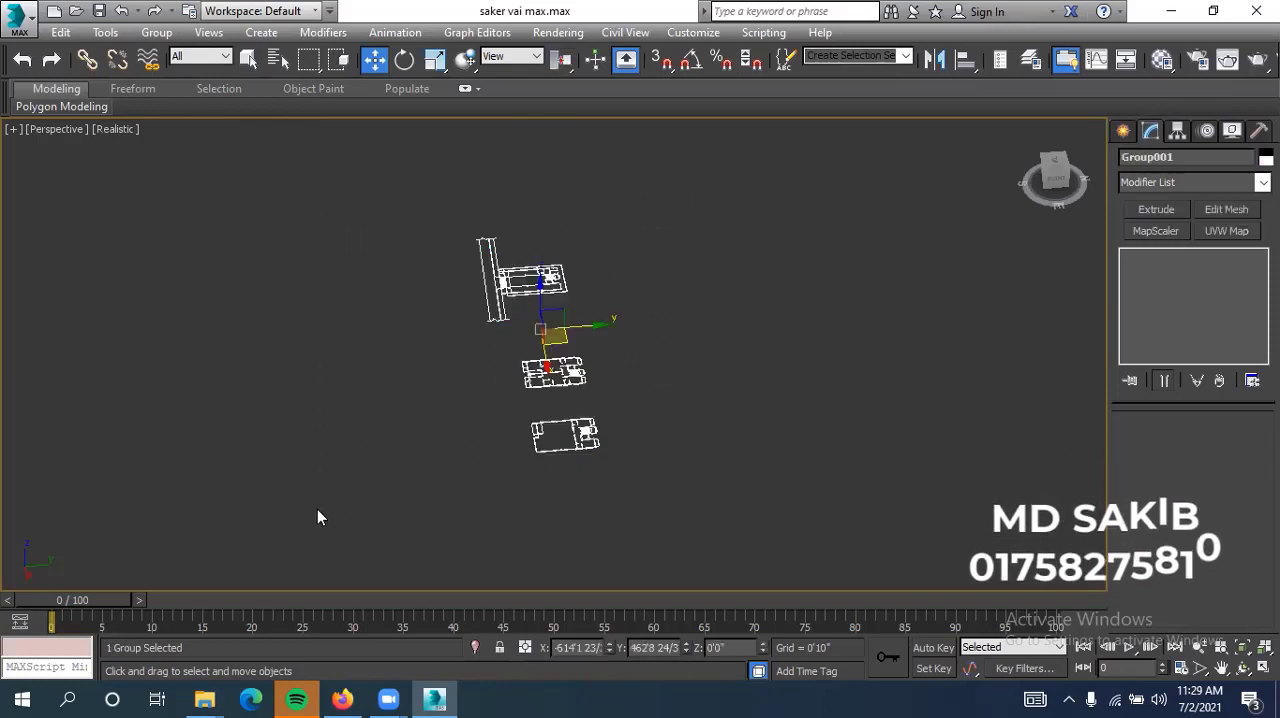
right_click(405, 62)
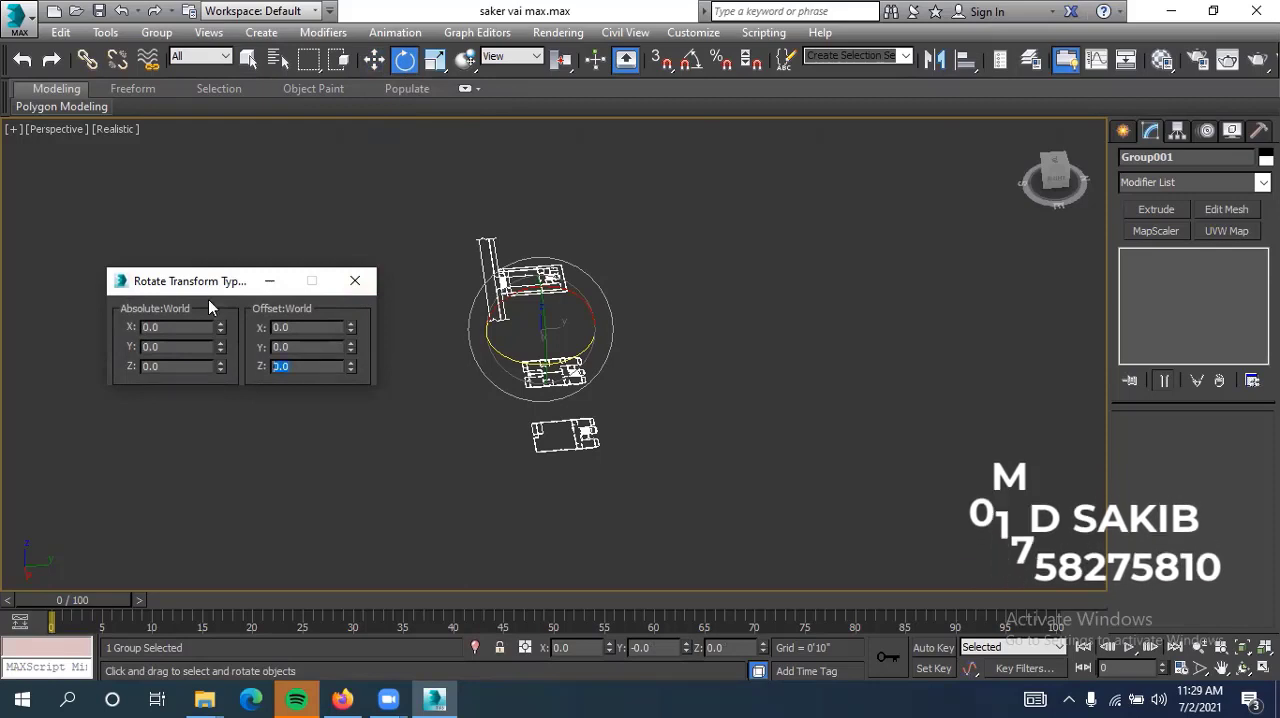
text(9)
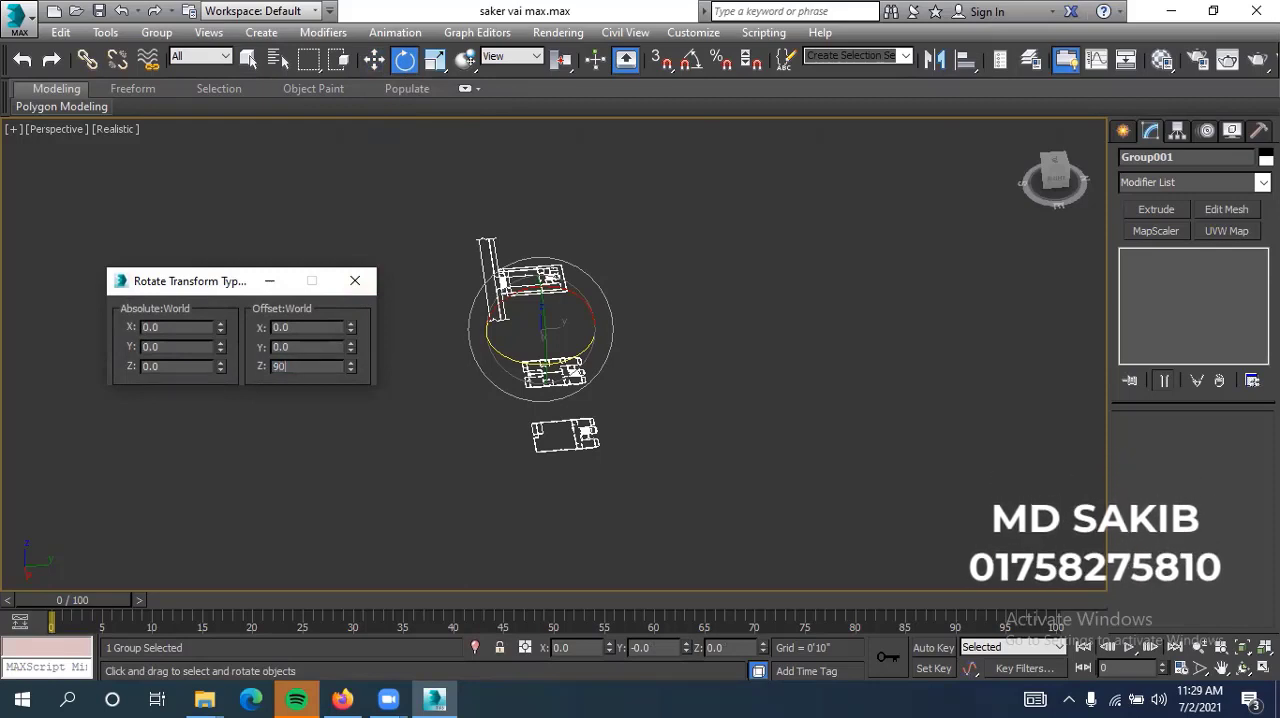
text(0)
key(Return)
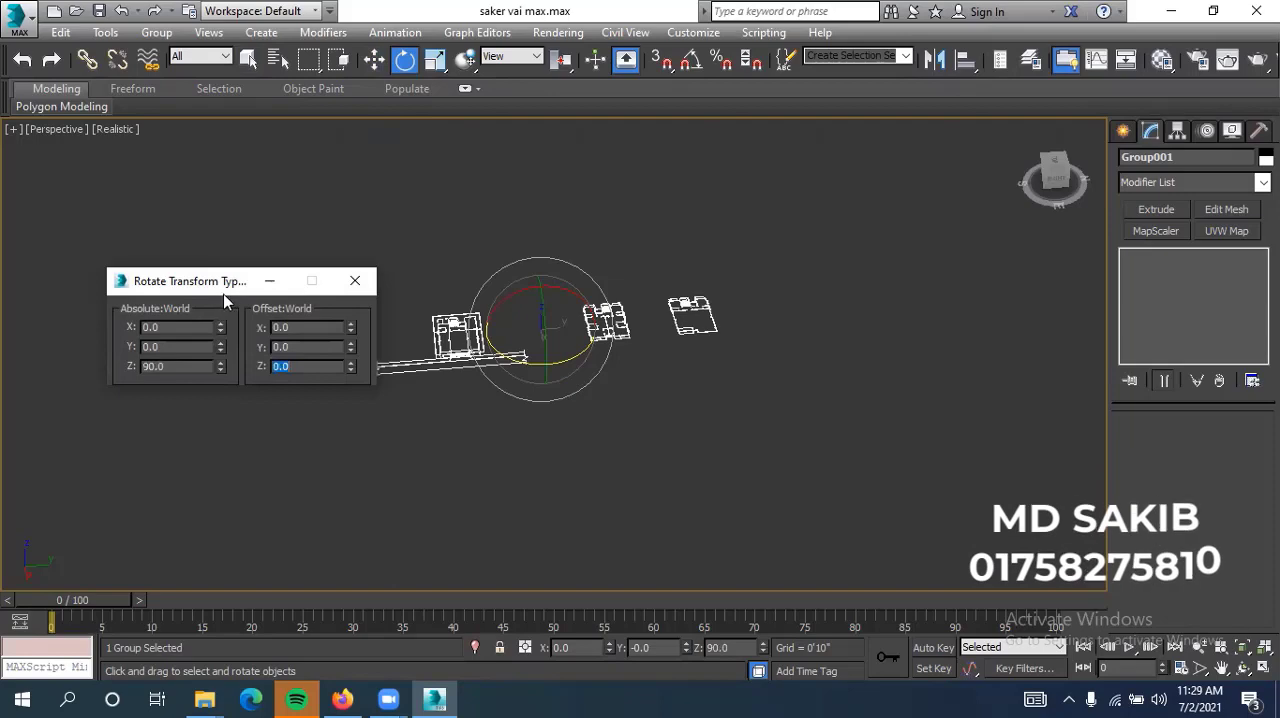
click(353, 280)
scroll(515, 390, up, 8)
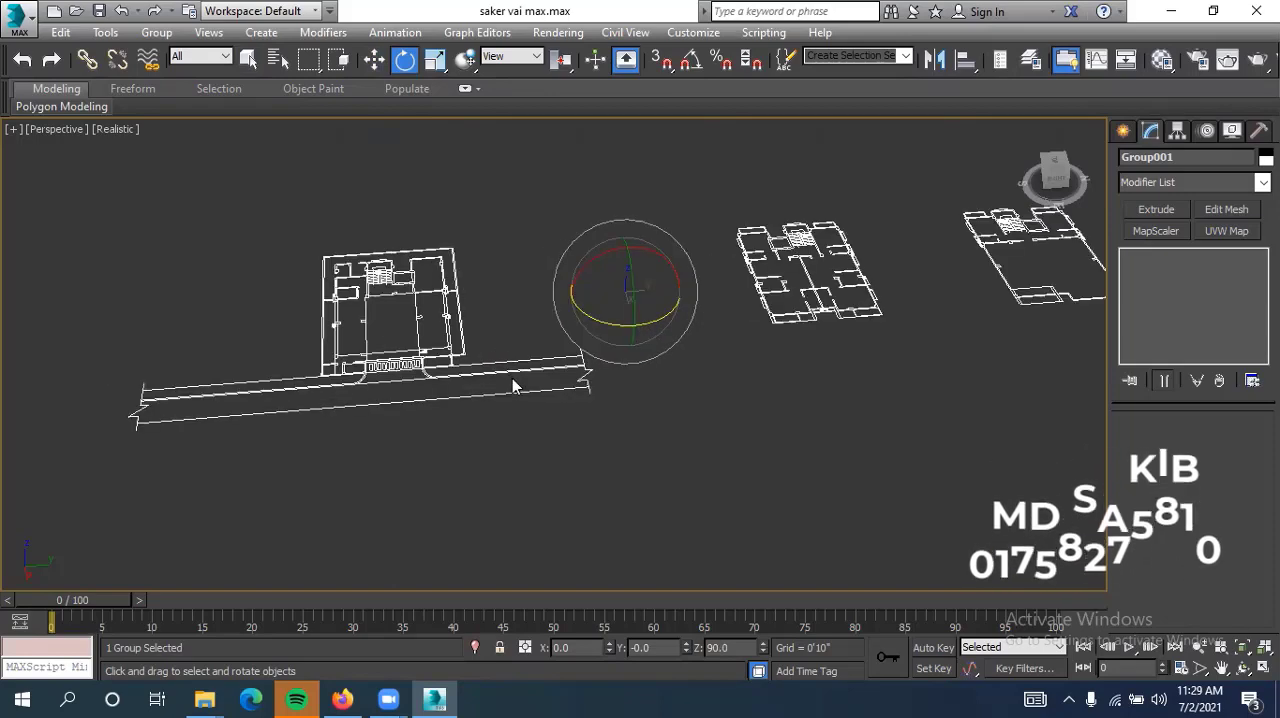
Examine the orientation of the rotated floor plans in the perspective view with nothing selected
click(372, 70)
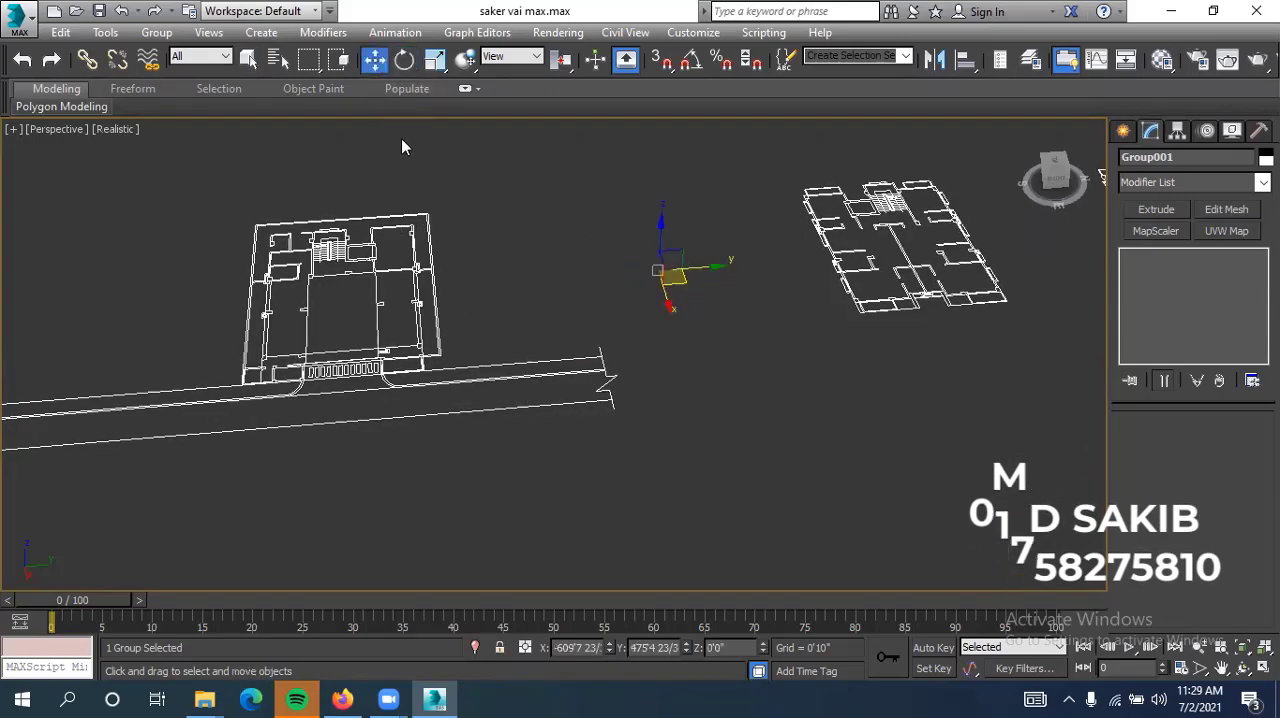
click(724, 465)
scroll(727, 466, down, 3)
scroll(712, 468, down, 5)
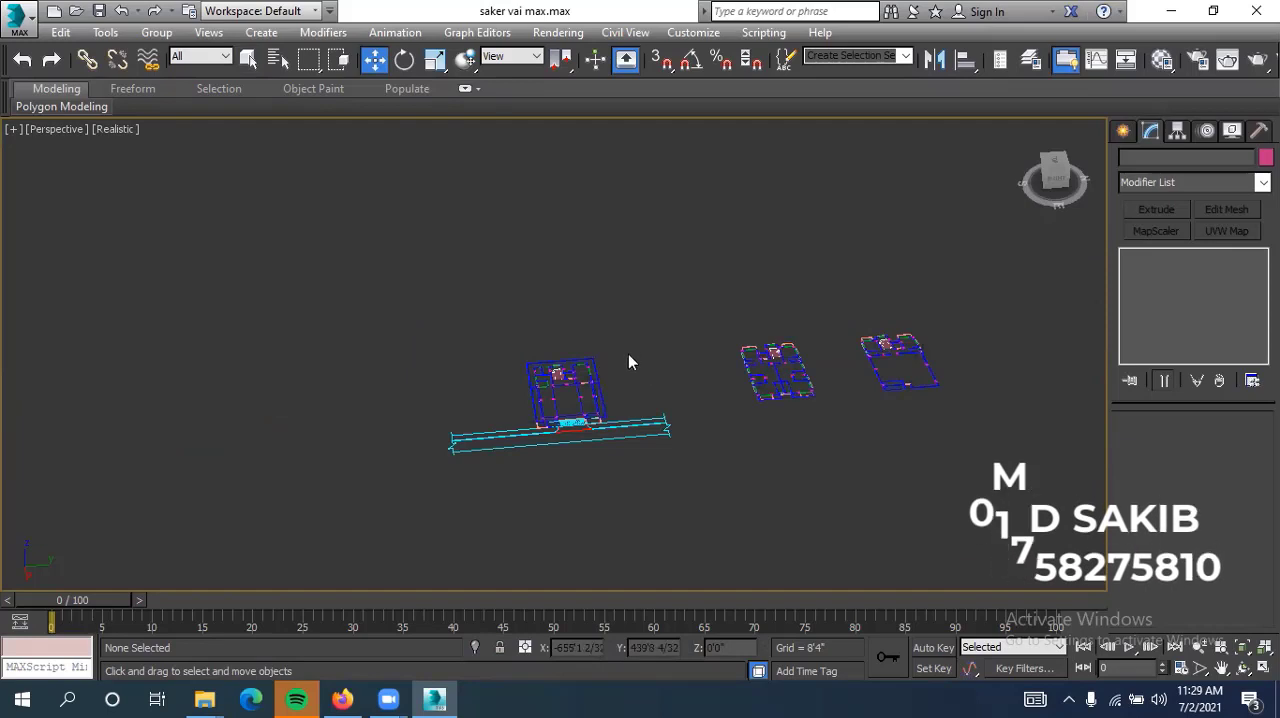
middle_drag(660, 383, 560, 377)
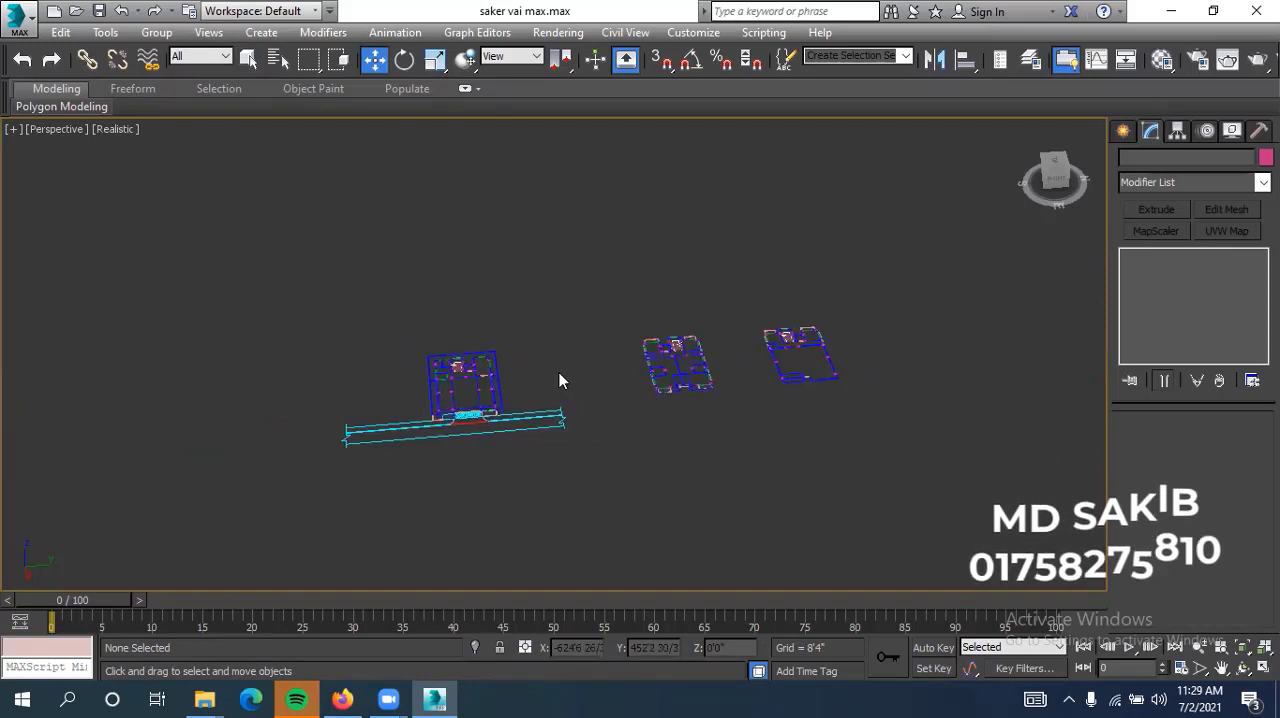
click(692, 363)
middle_drag(671, 415, 613, 395)
click(686, 376)
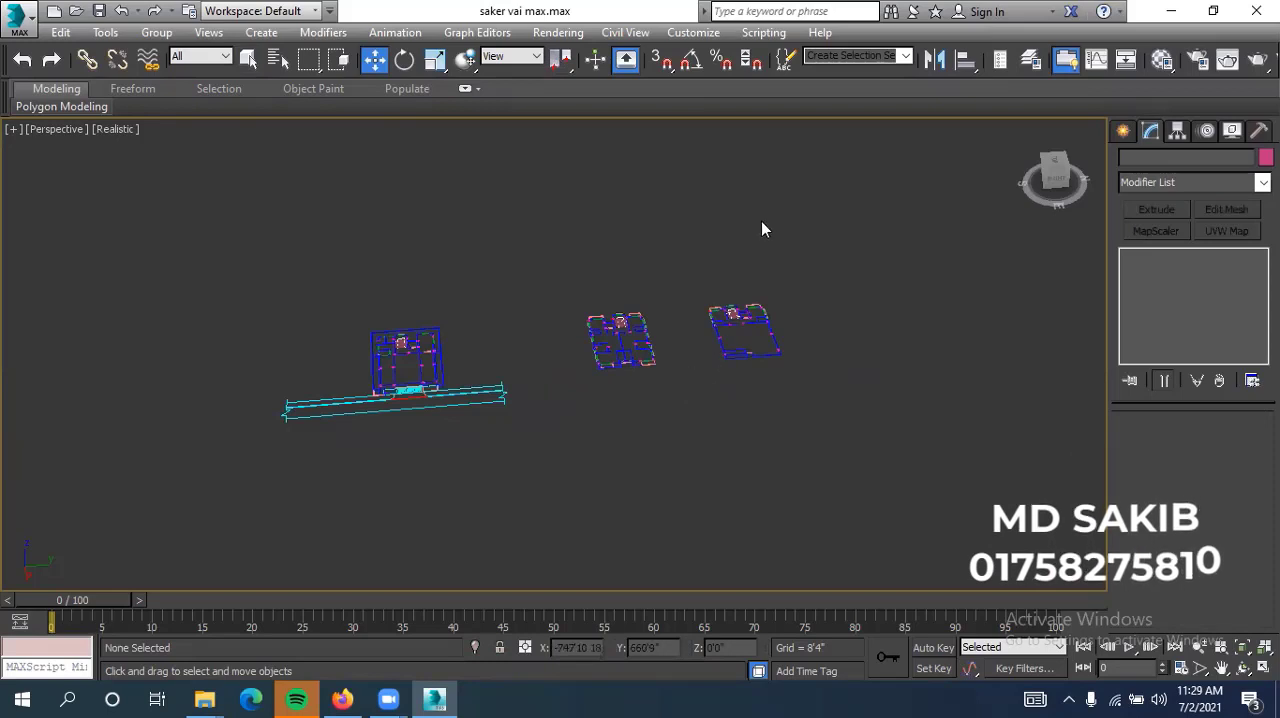
drag(155, 462, 155, 462)
Move the floor plan group to the world origin by setting its absolute X and Y coordinates to 0
drag(841, 256, 229, 466)
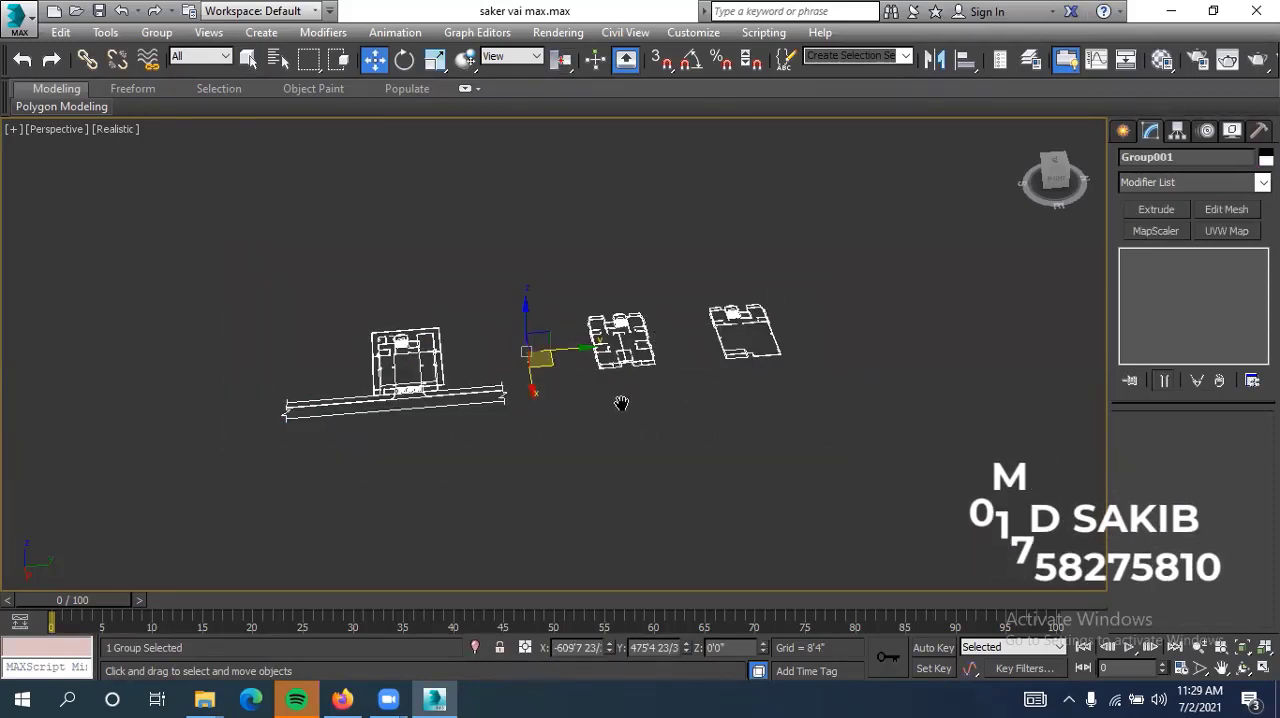
middle_drag(620, 403, 648, 415)
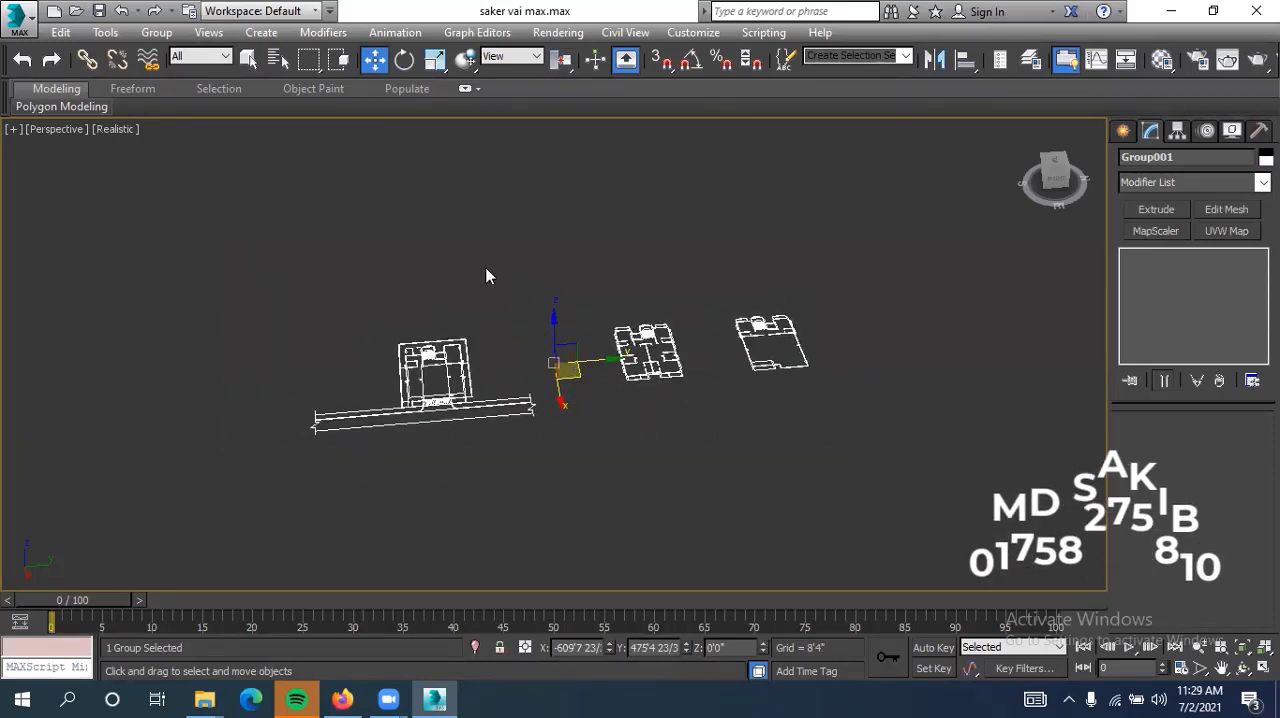
right_click(375, 60)
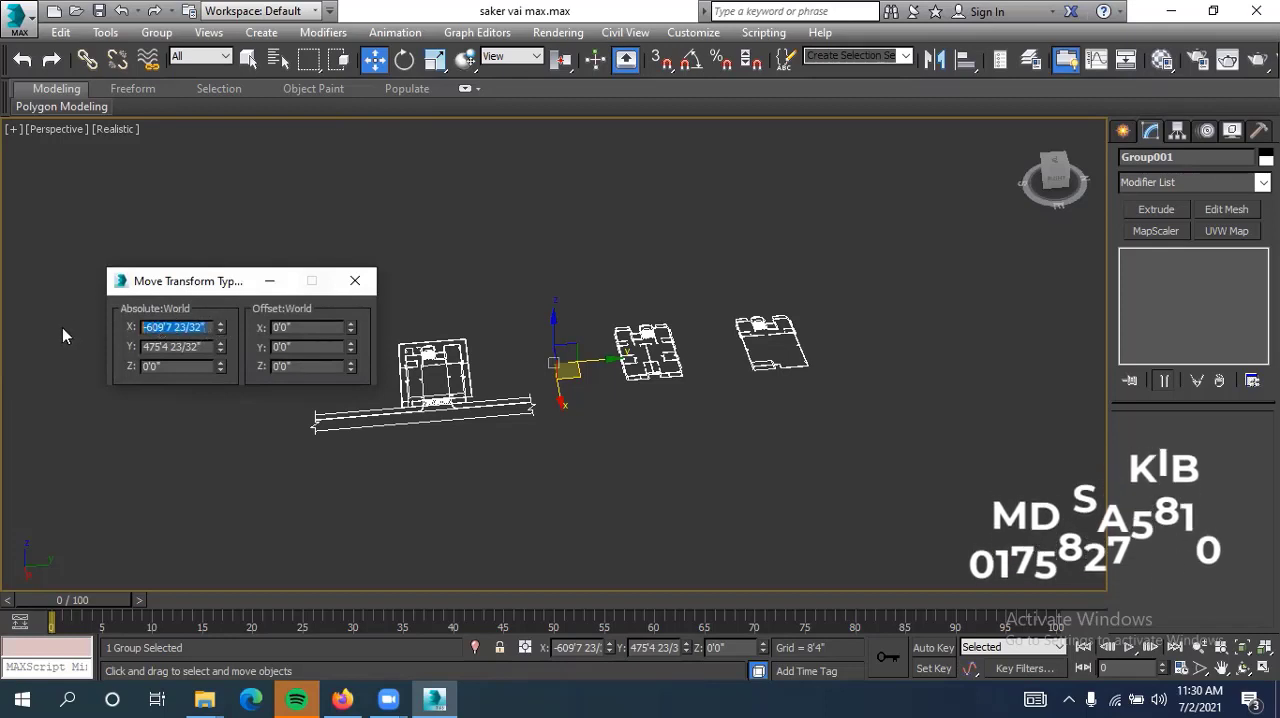
key(BackSpace)
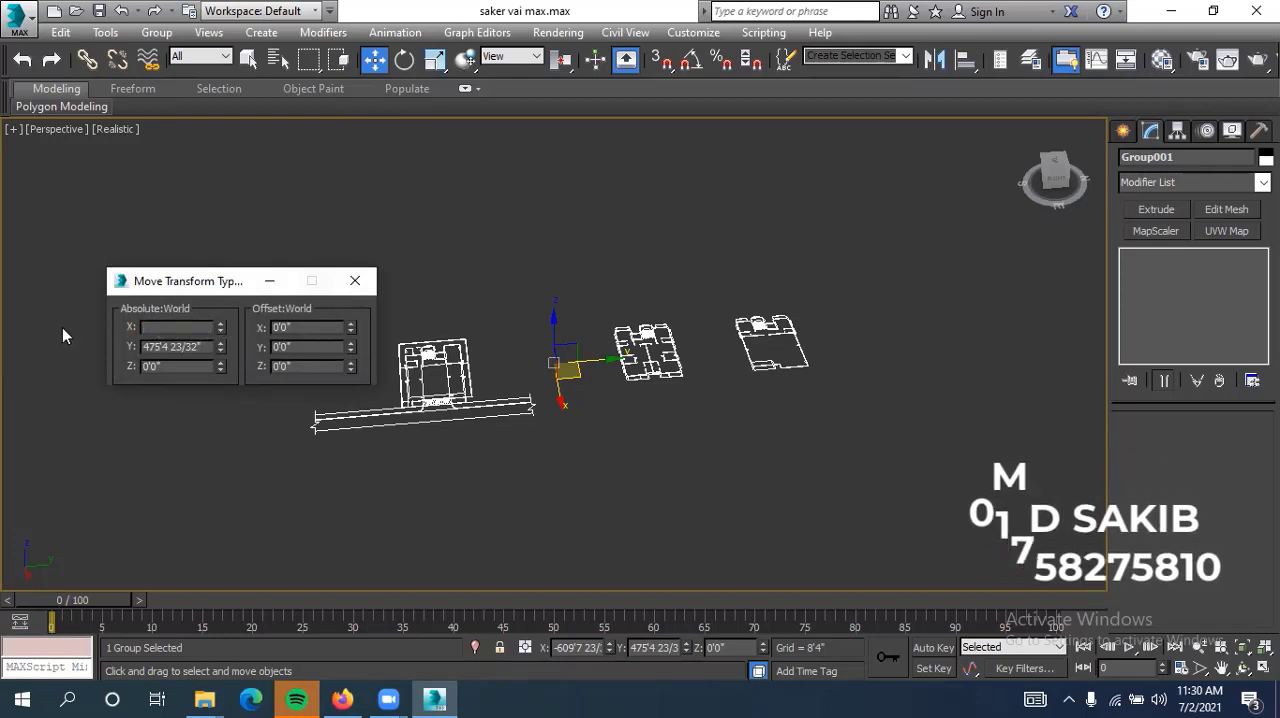
text(0)
key(Return)
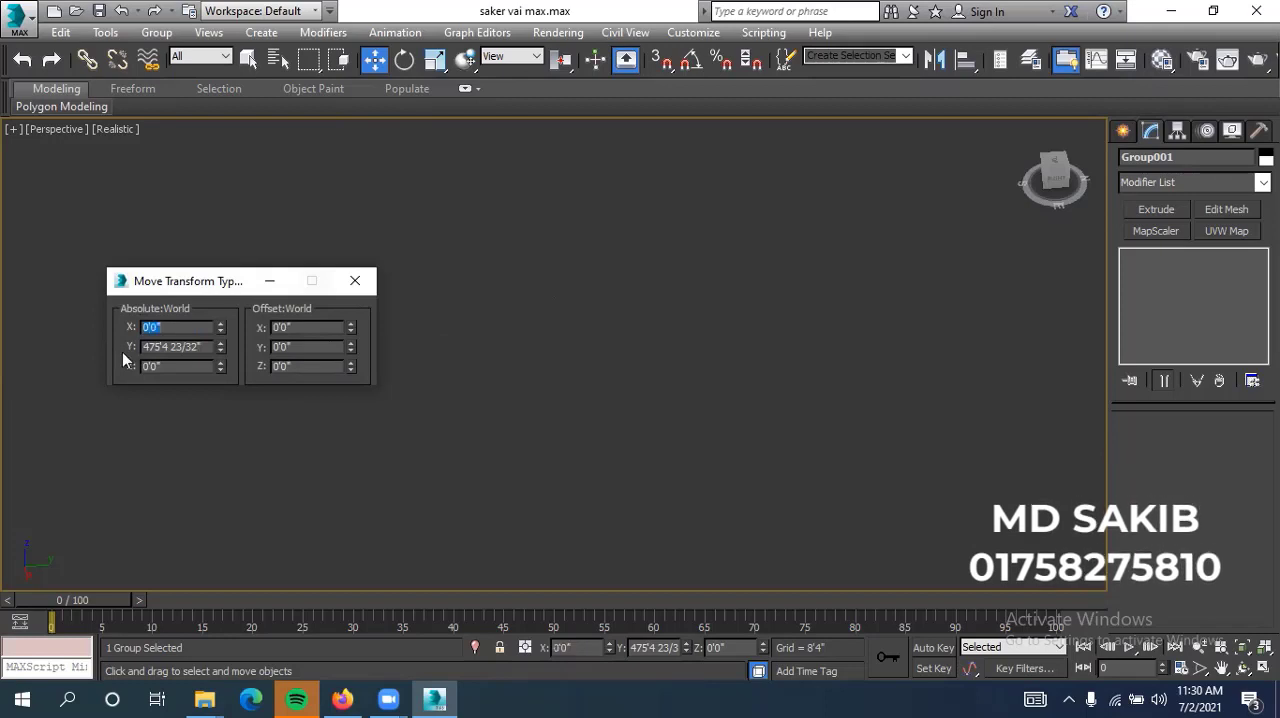
click(207, 346)
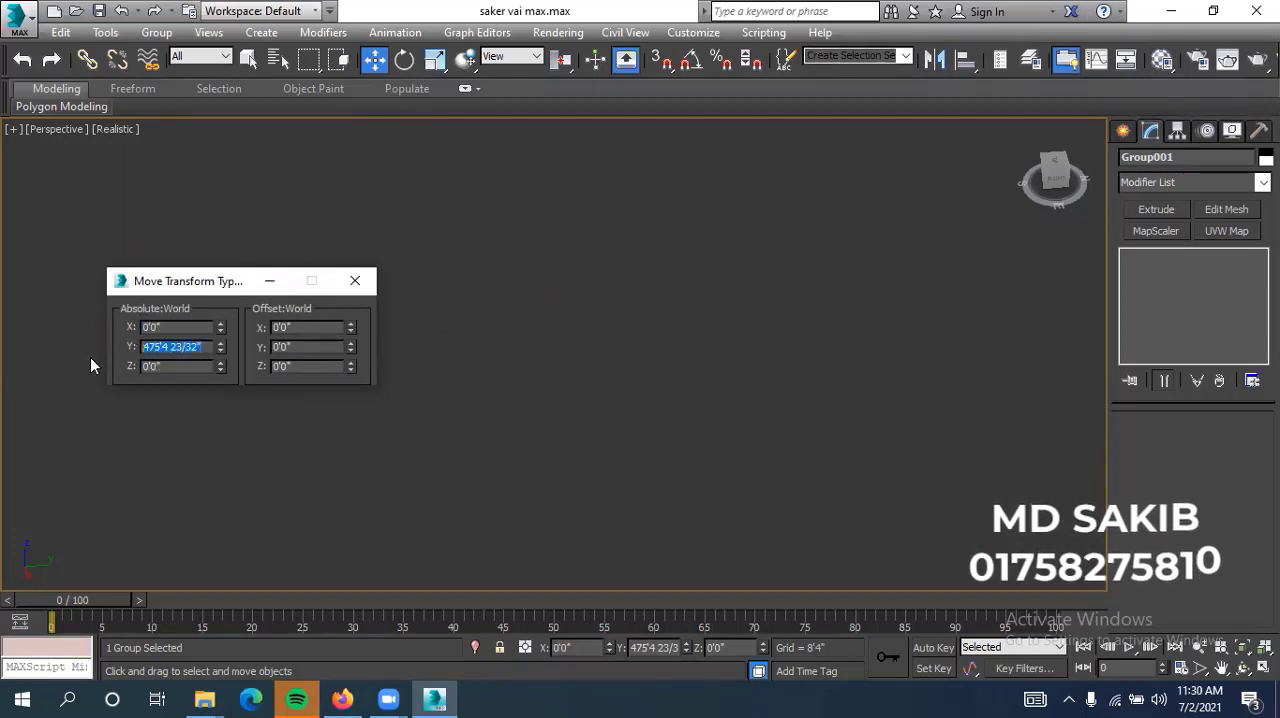
text(0)
key(Return)
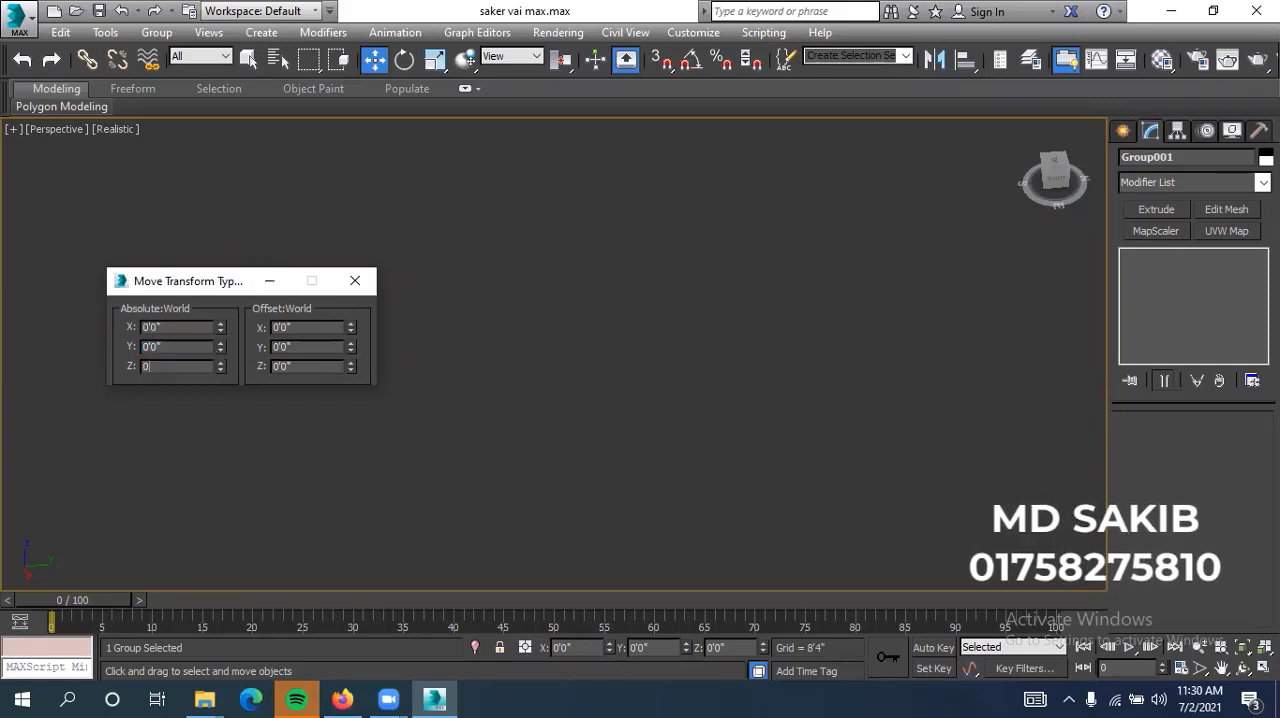
click(358, 283)
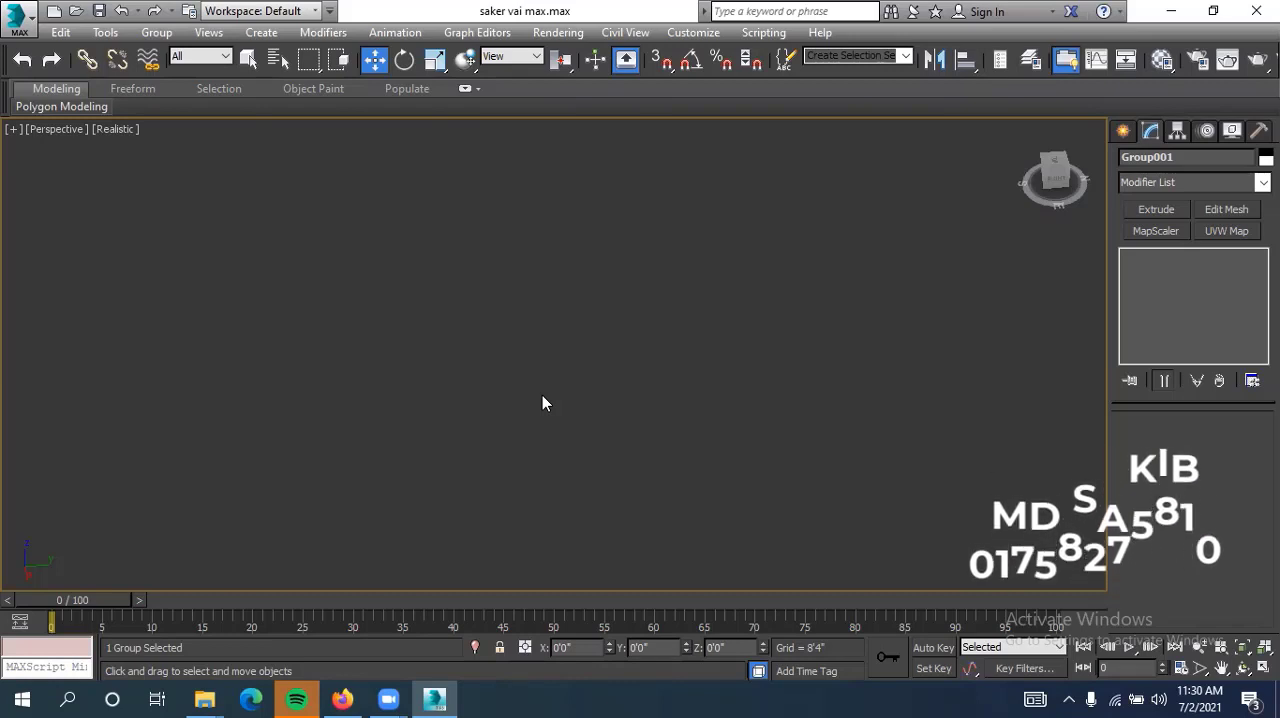
key(z)
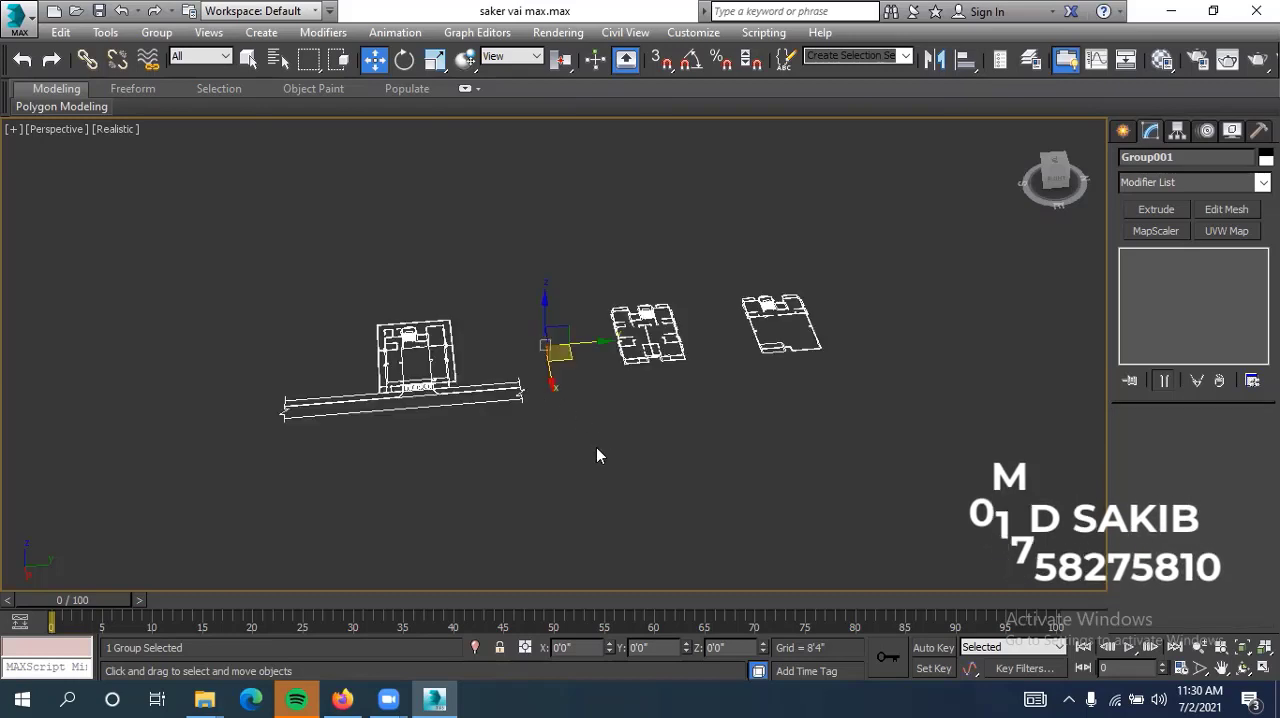
Reselect the floor plan group in the perspective view and display all four viewports
click(596, 447)
middle_drag(480, 372, 547, 410)
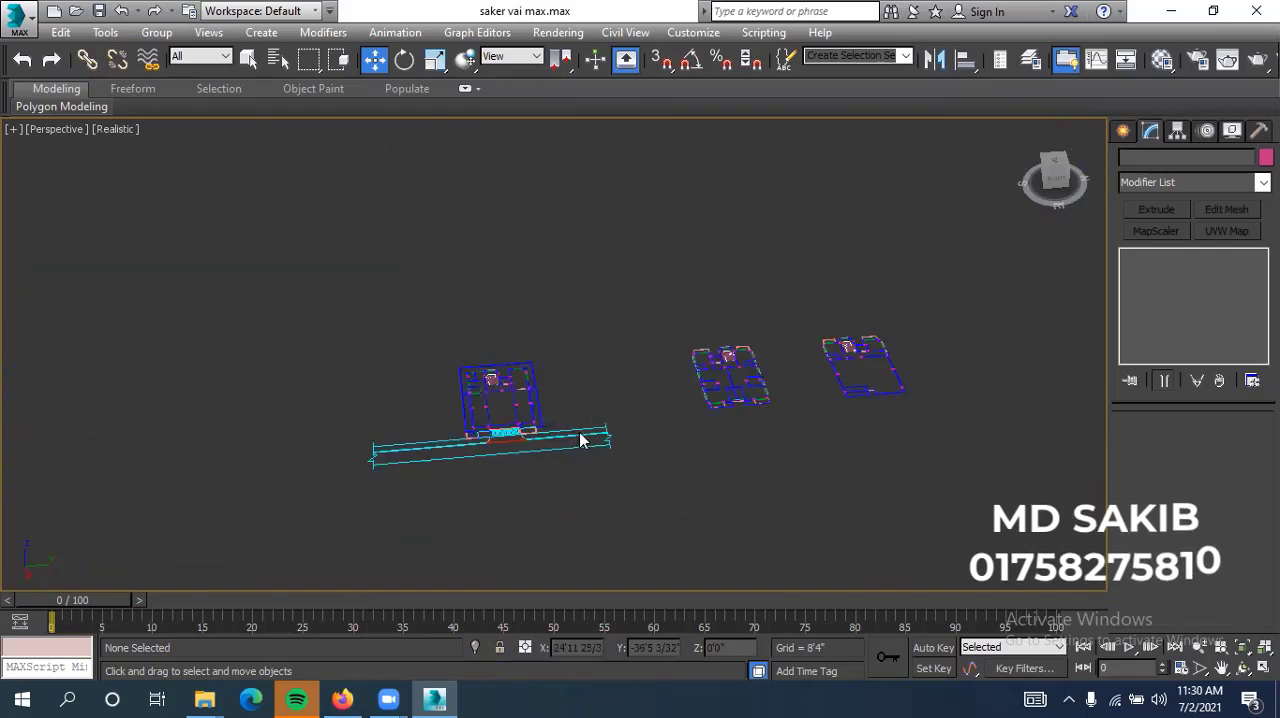
scroll(588, 442, down, 3)
drag(578, 443, 418, 502)
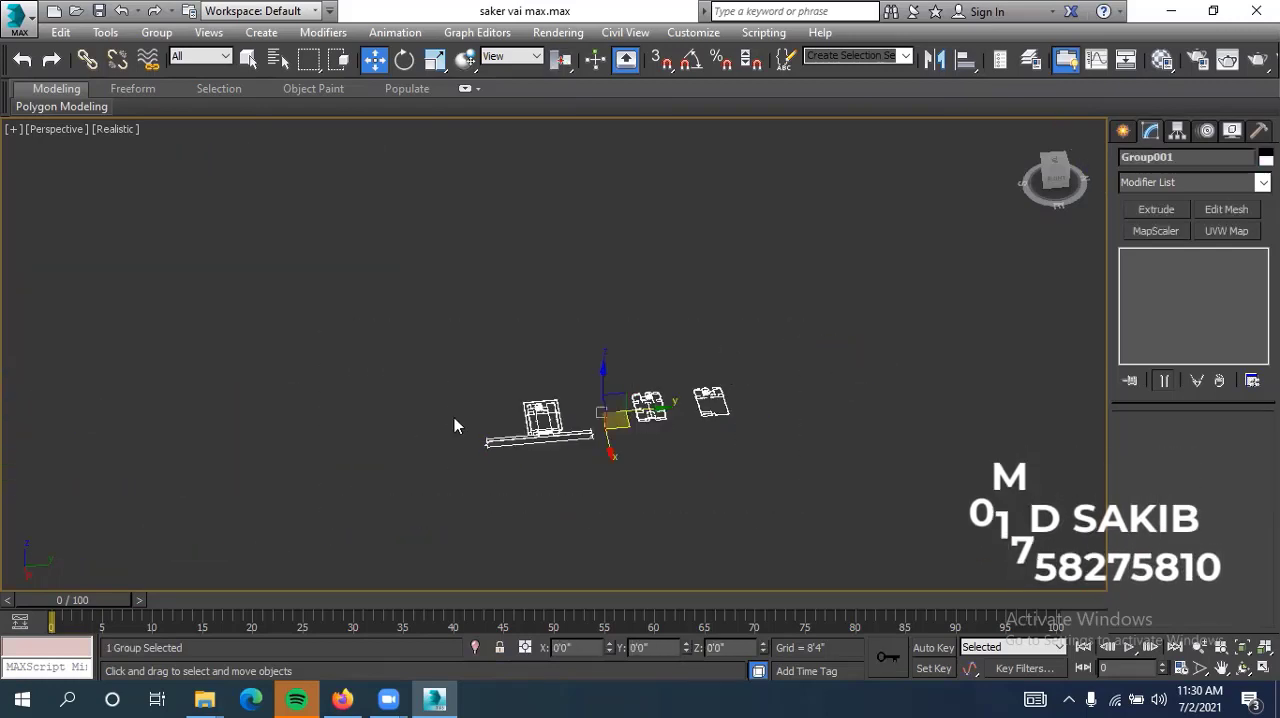
scroll(748, 386, up, 3)
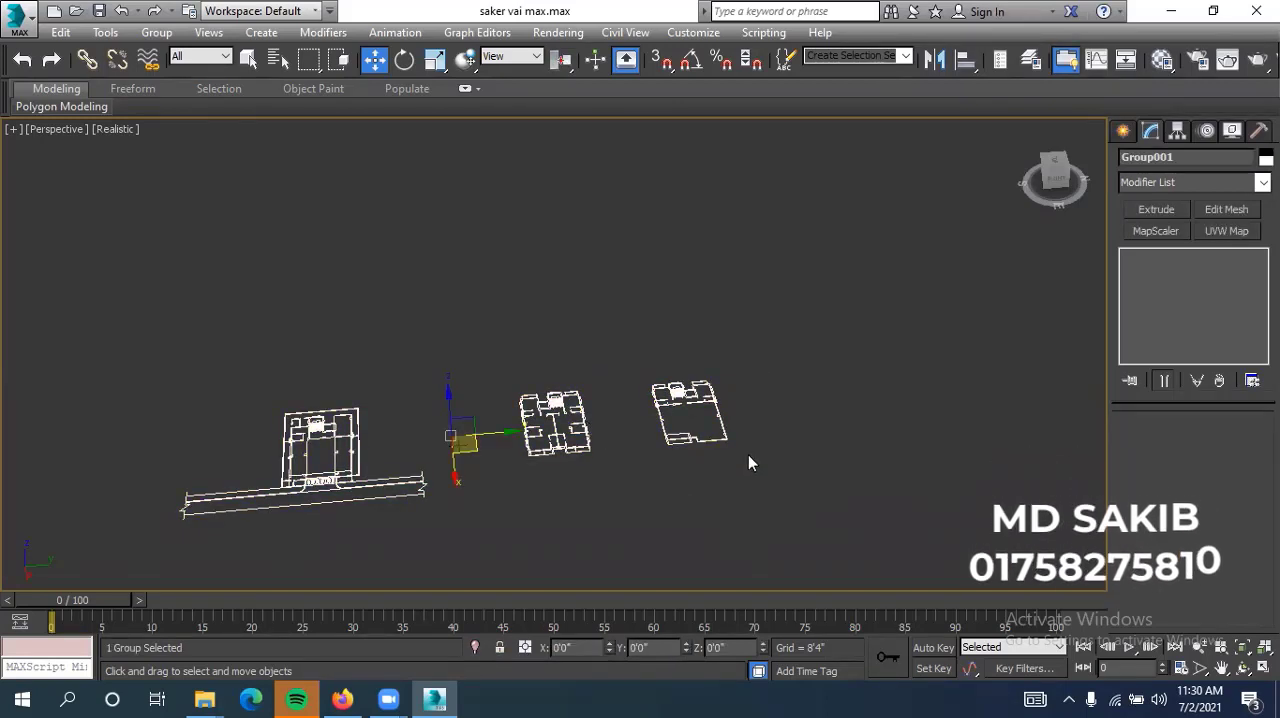
key(alt+w)
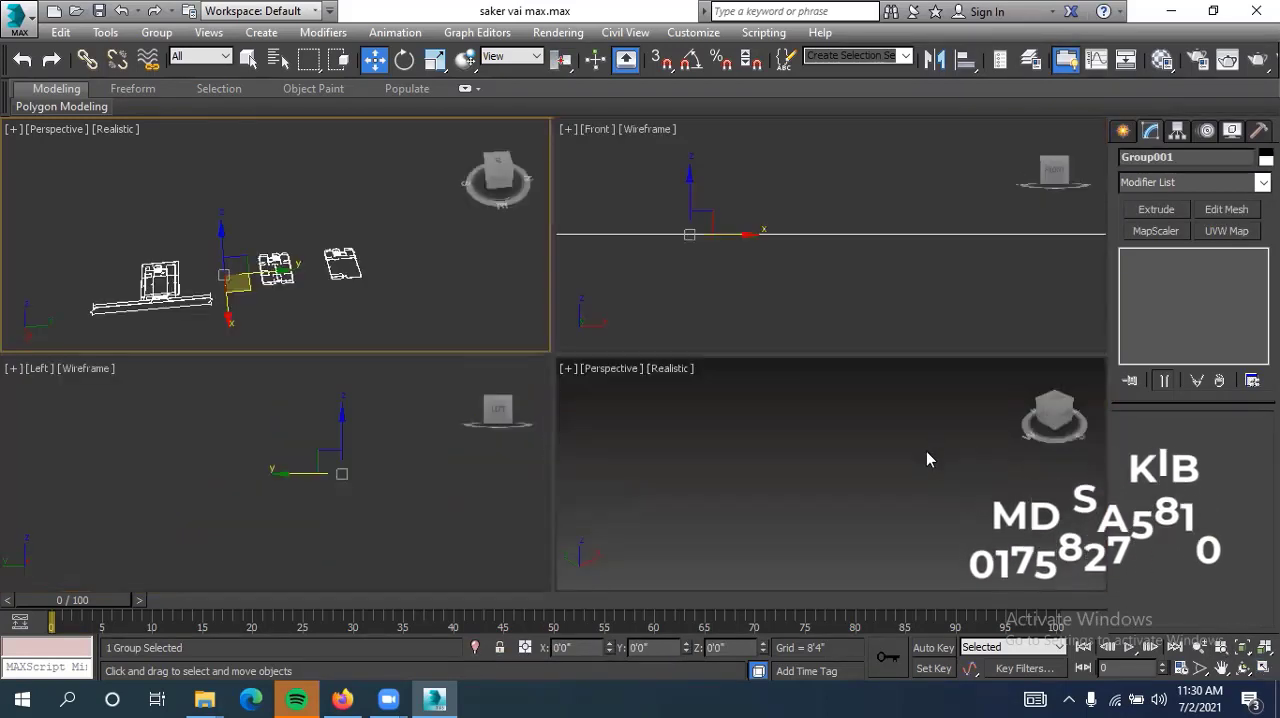
Deselect the floor plan group and zoom all four viewports to the extents of the drawings
click(926, 451)
click(305, 323)
scroll(340, 317, down, 5)
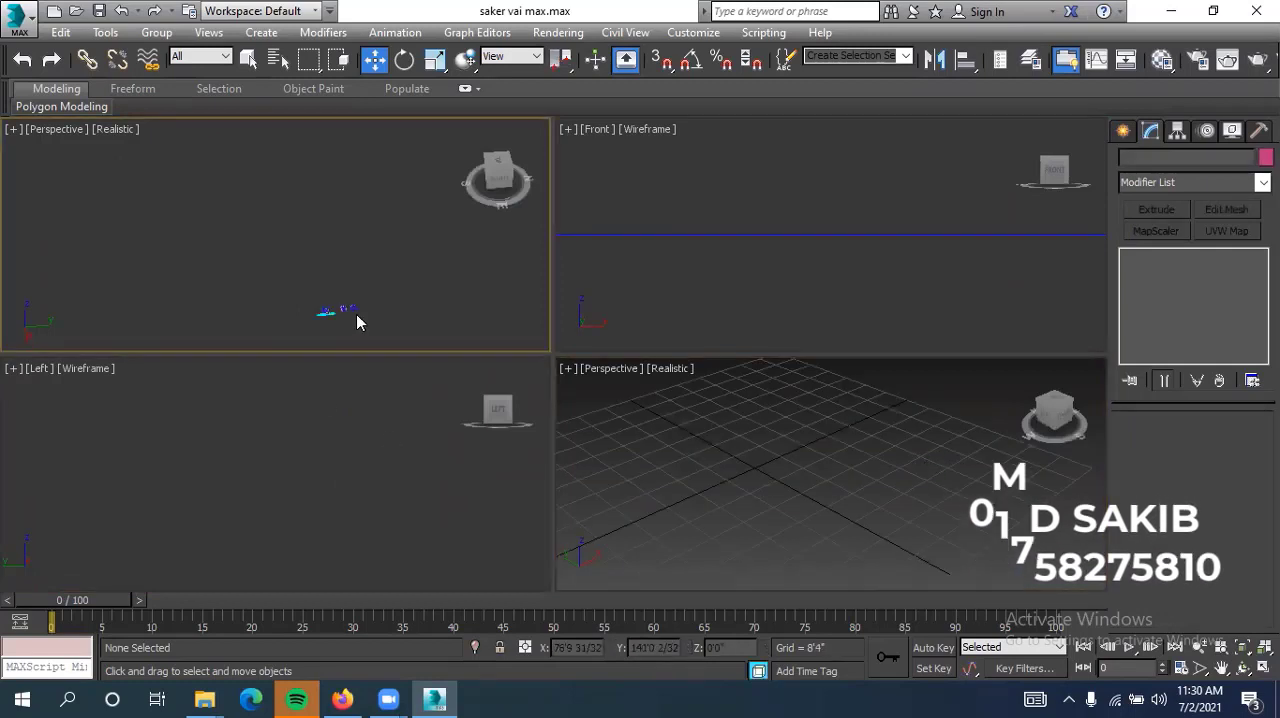
scroll(424, 335, up, 6)
middle_drag(426, 335, 255, 255)
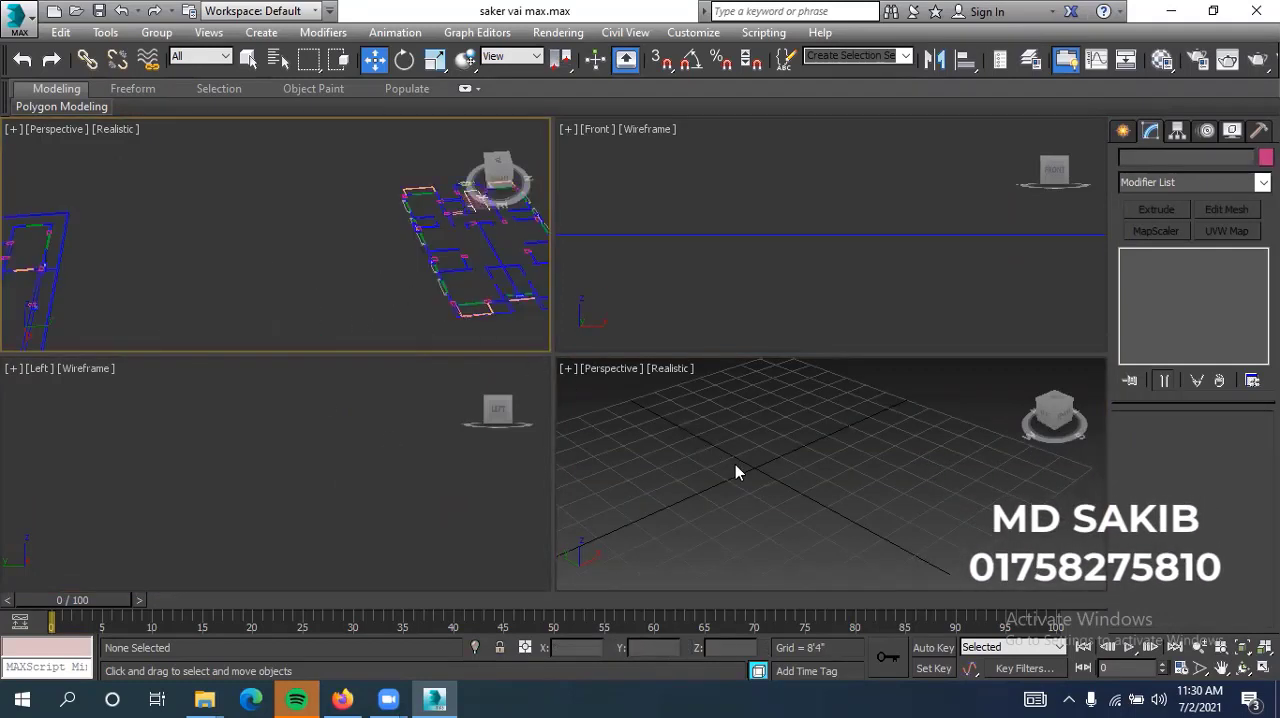
middle_drag(773, 475, 809, 491)
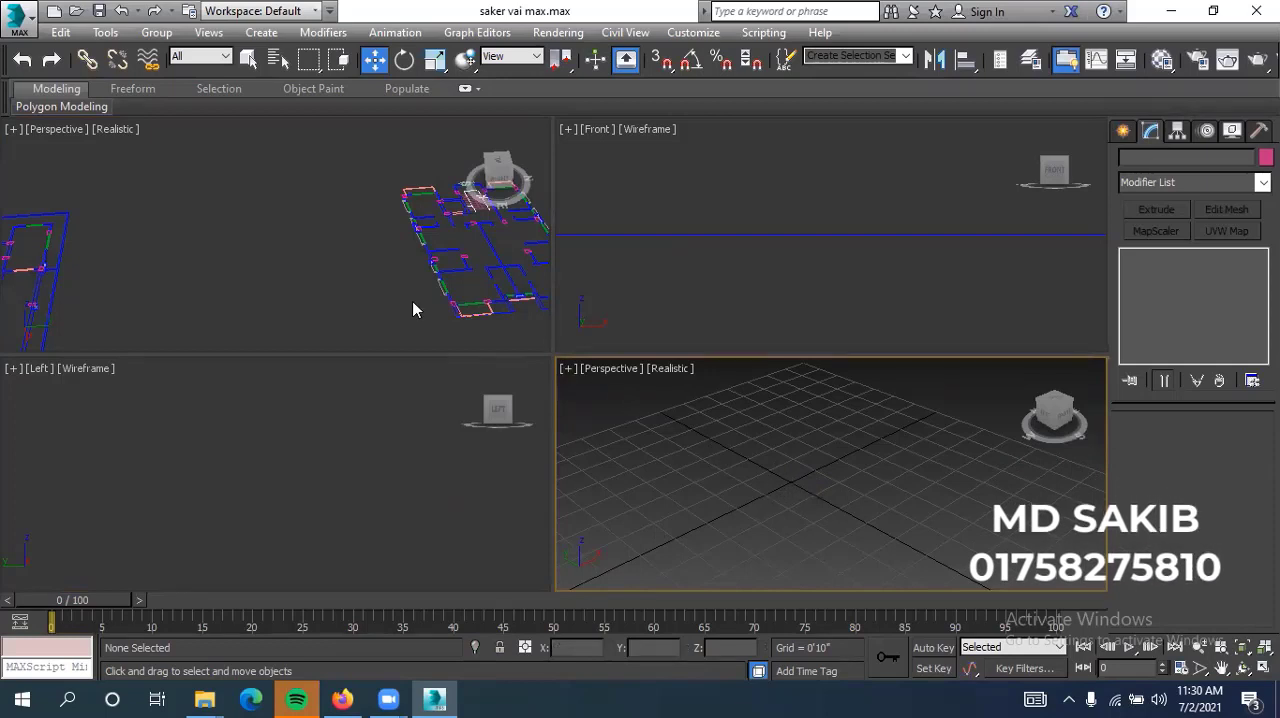
click(265, 256)
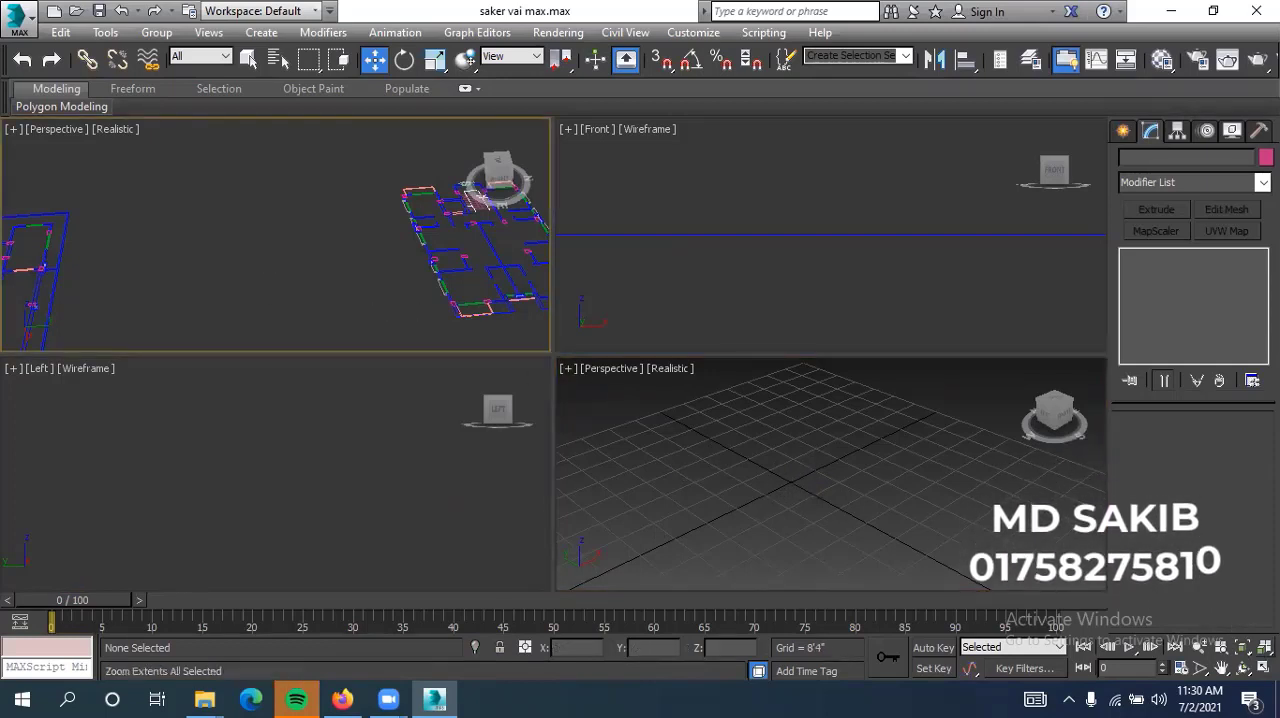
click(1264, 648)
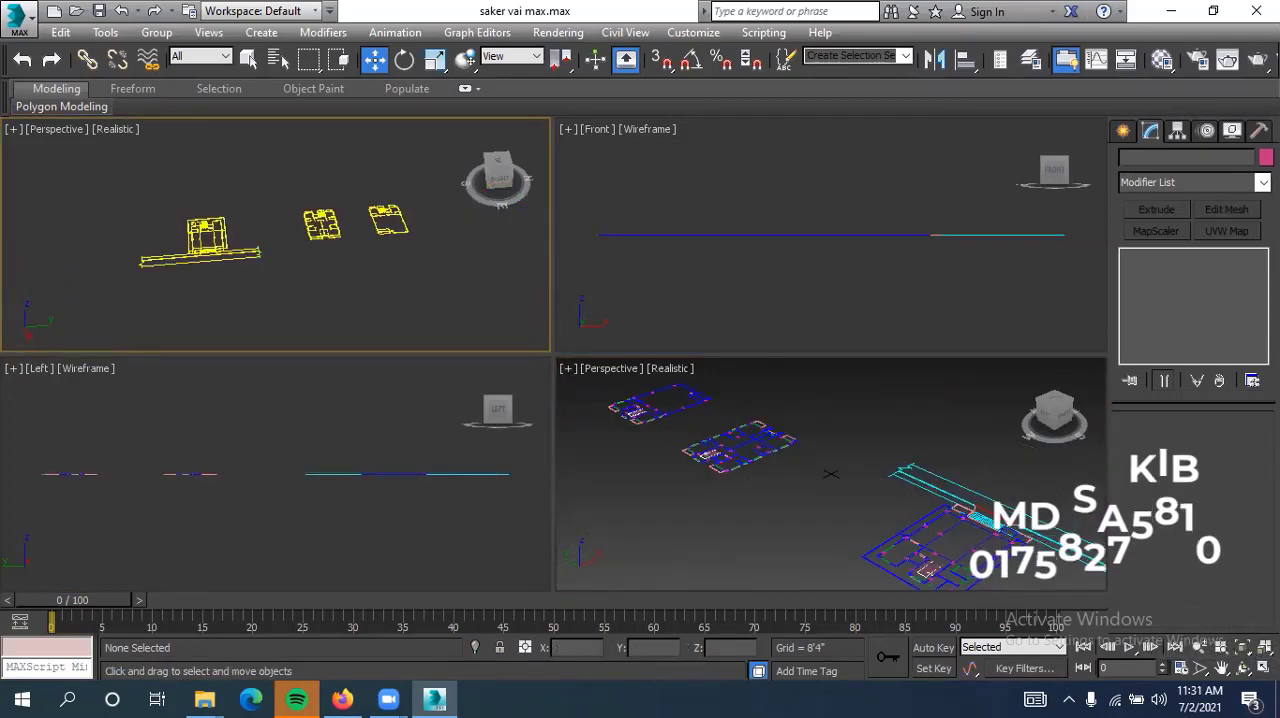
Maximize the perspective viewport showing the floor plans and switch it to the Top view
key(alt+w)
scroll(845, 512, down, 4)
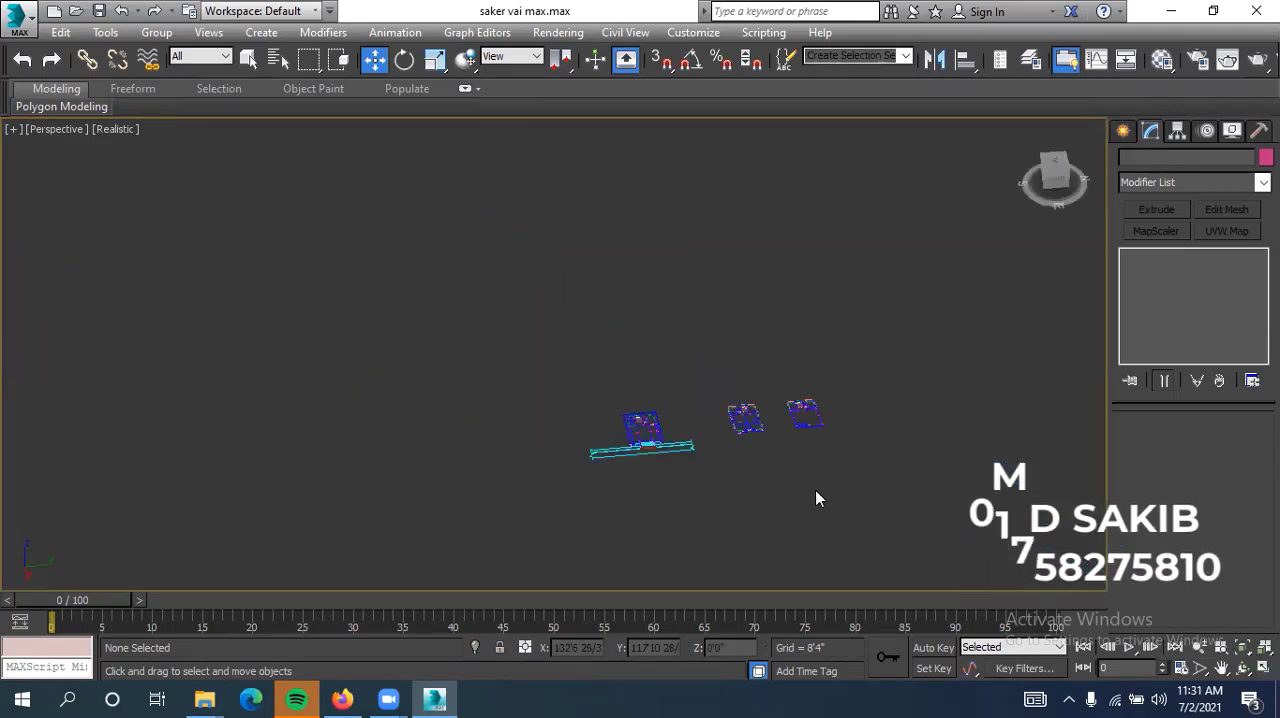
key(t)
scroll(771, 457, down, 6)
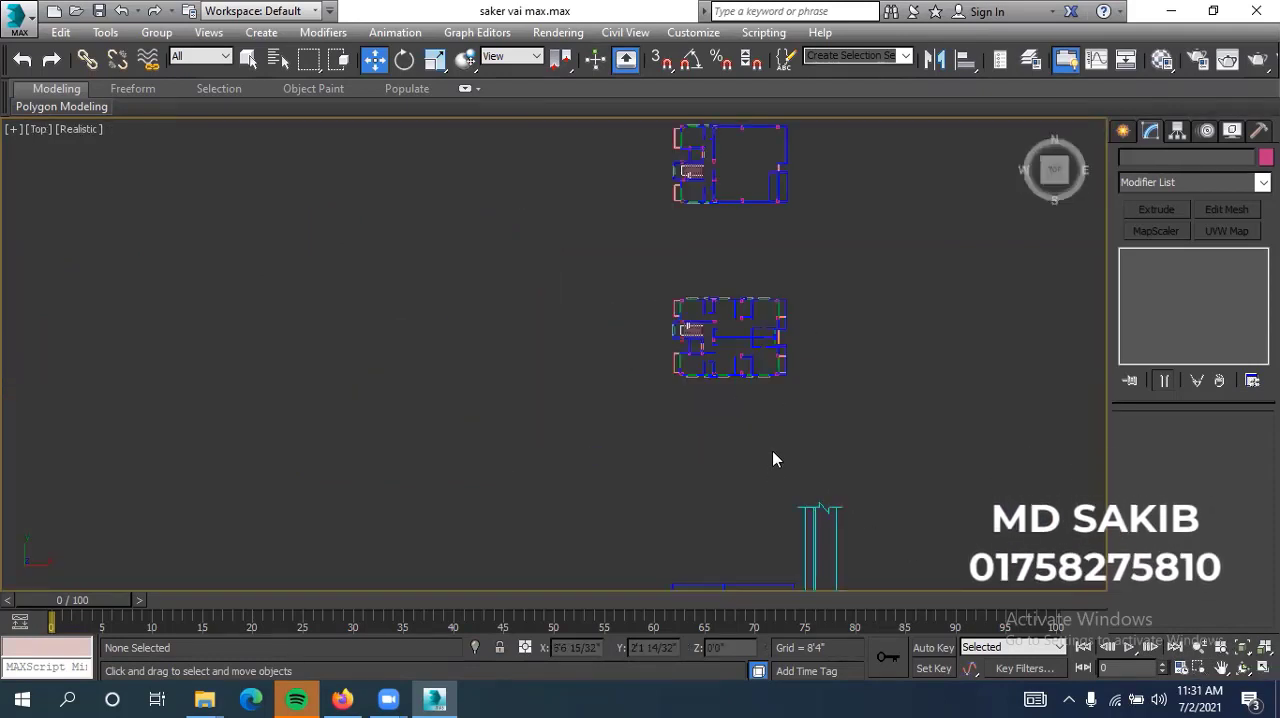
scroll(623, 431, down, 2)
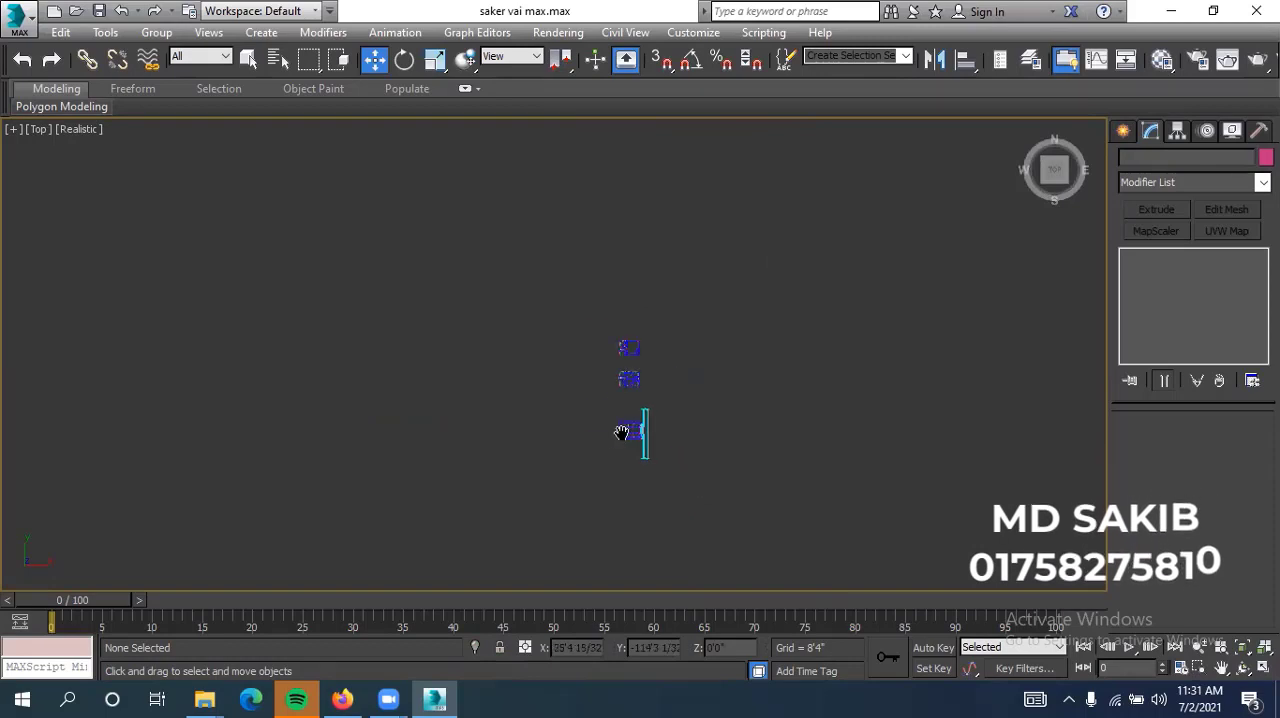
scroll(610, 420, up, 3)
click(598, 398)
click(649, 435)
scroll(679, 432, down, 3)
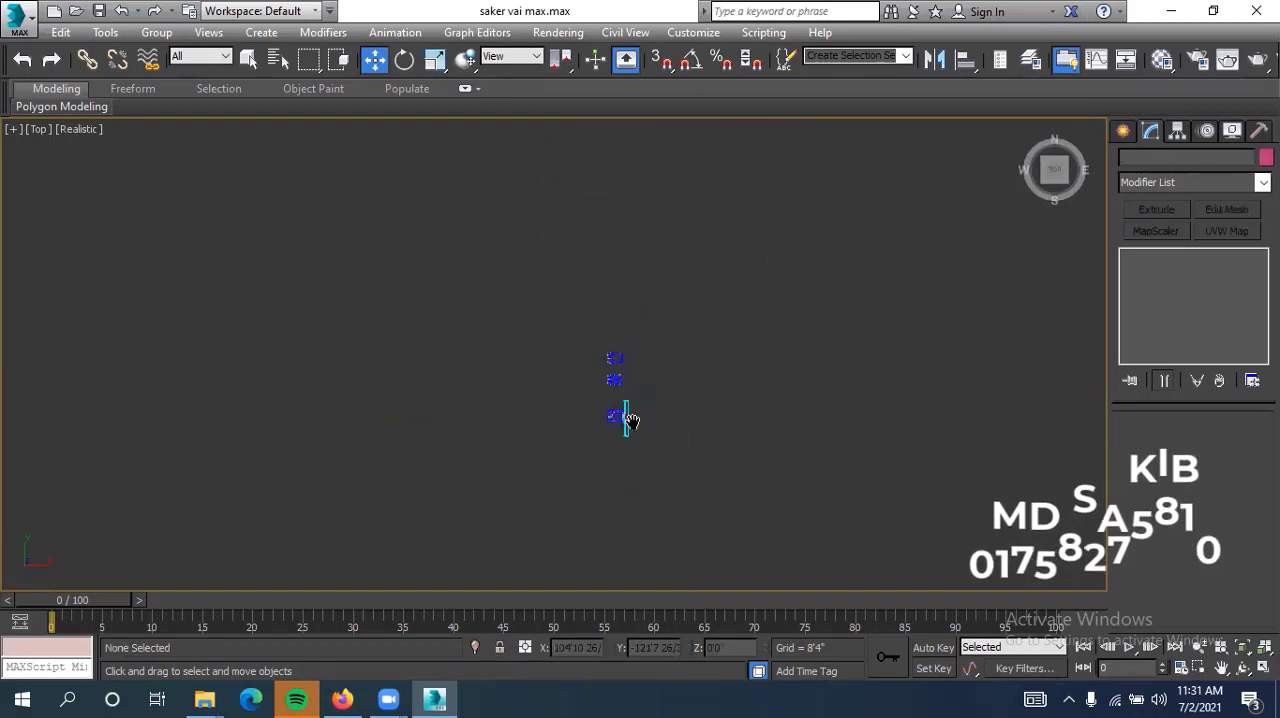
scroll(626, 420, up, 2)
Select the floor plan group and rotate it three times by a screen Z offset of 90 degrees
drag(728, 277, 394, 528)
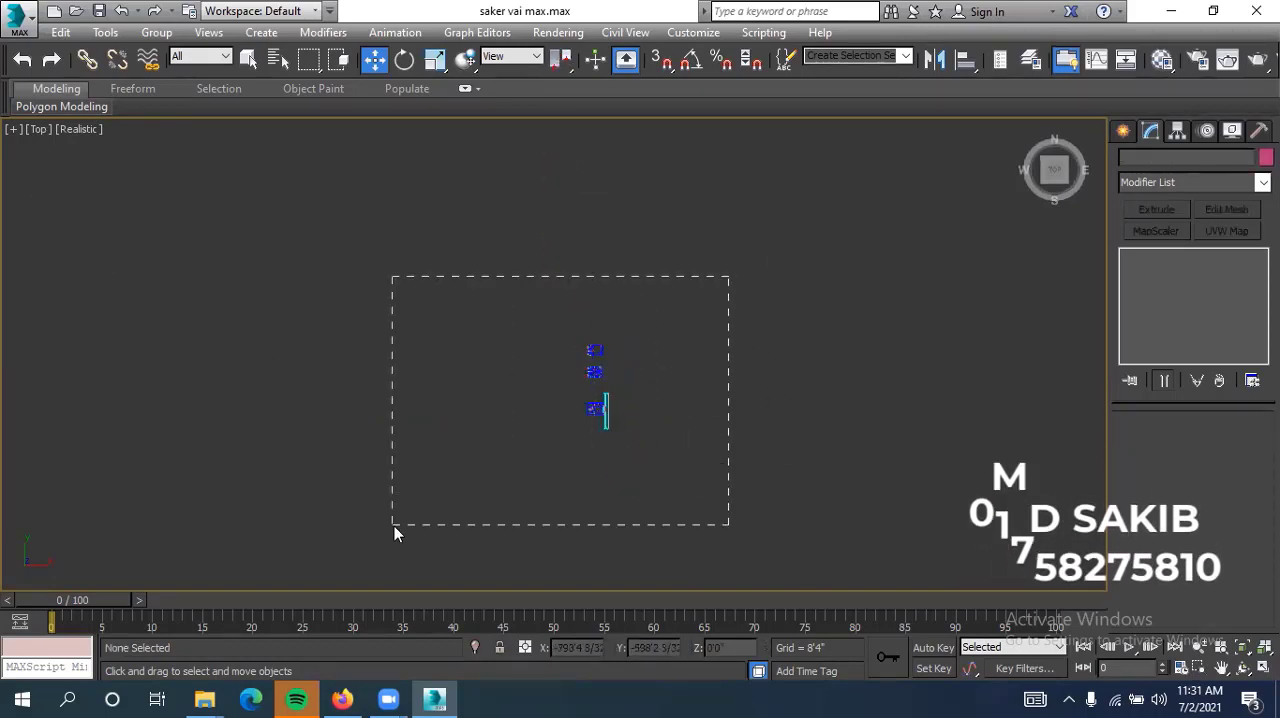
scroll(595, 408, up, 3)
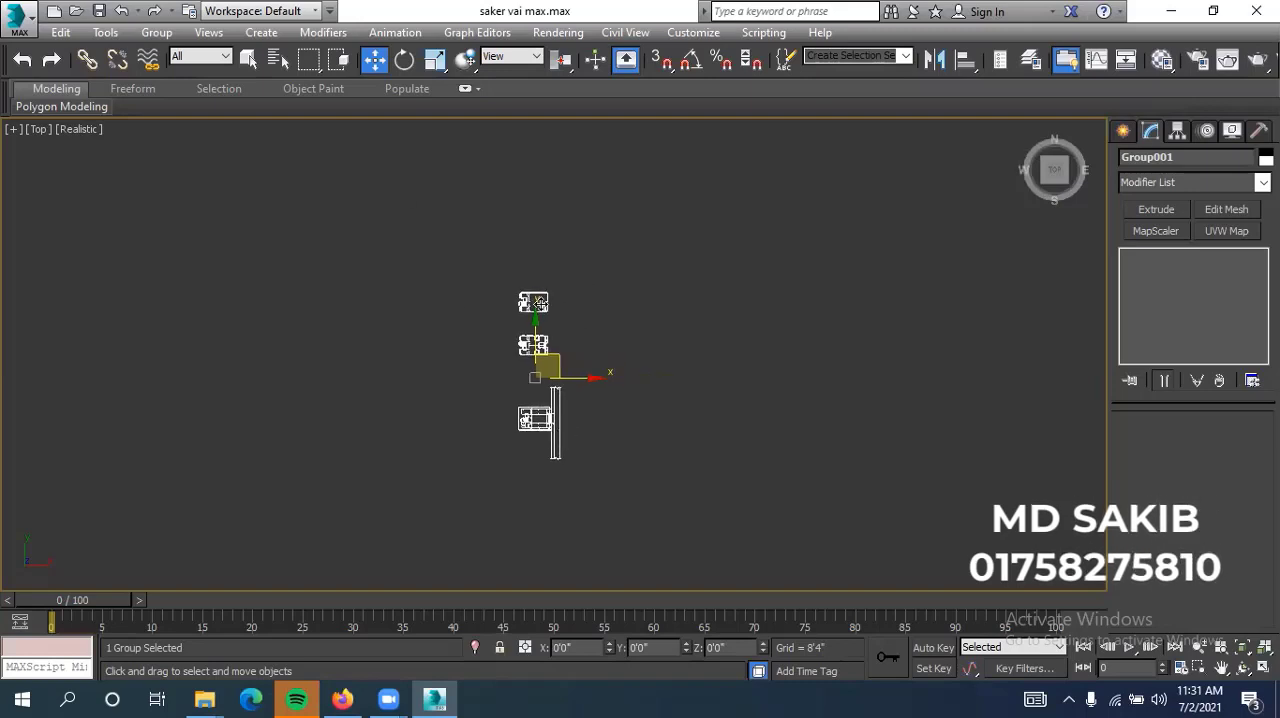
right_click(405, 61)
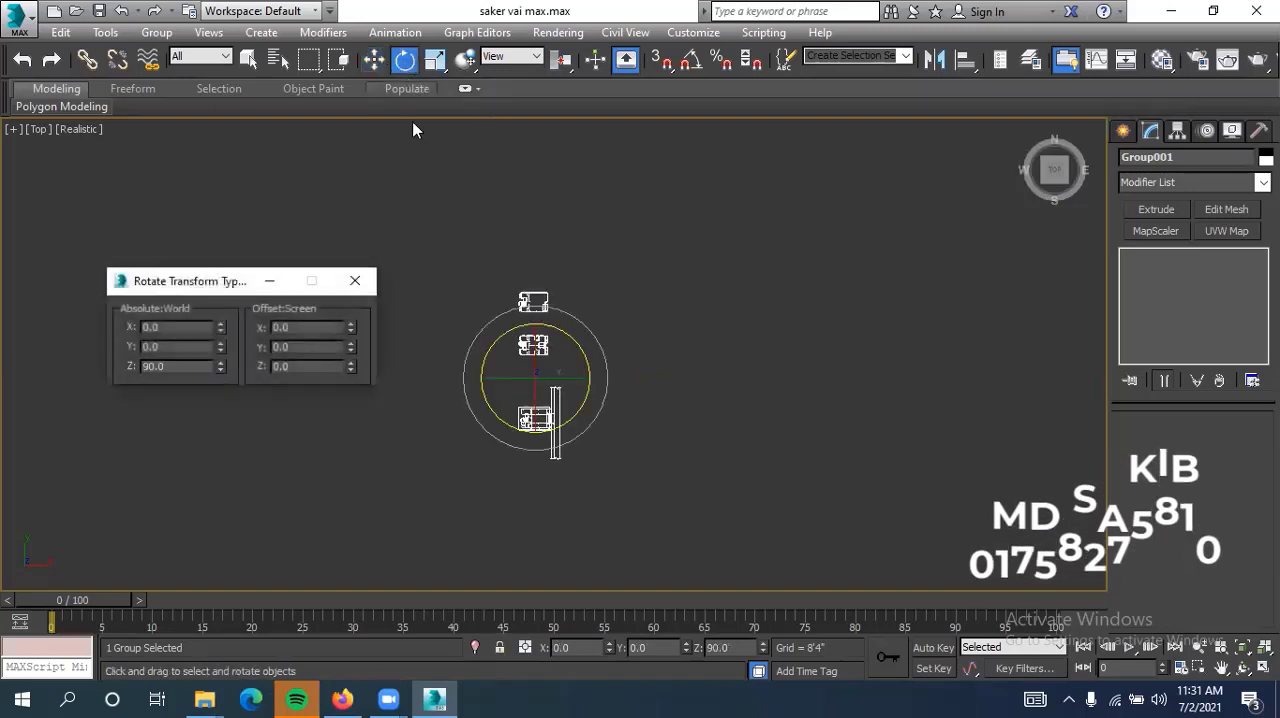
click(309, 366)
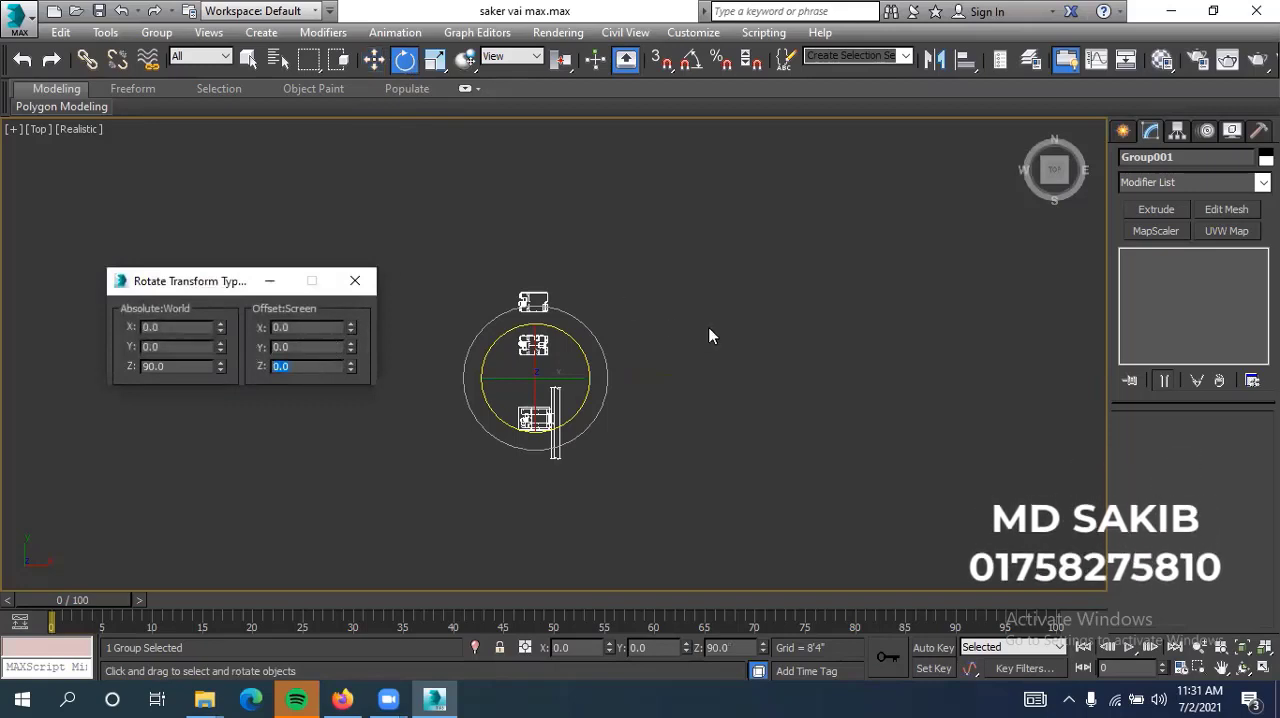
text(90)
key(Return)
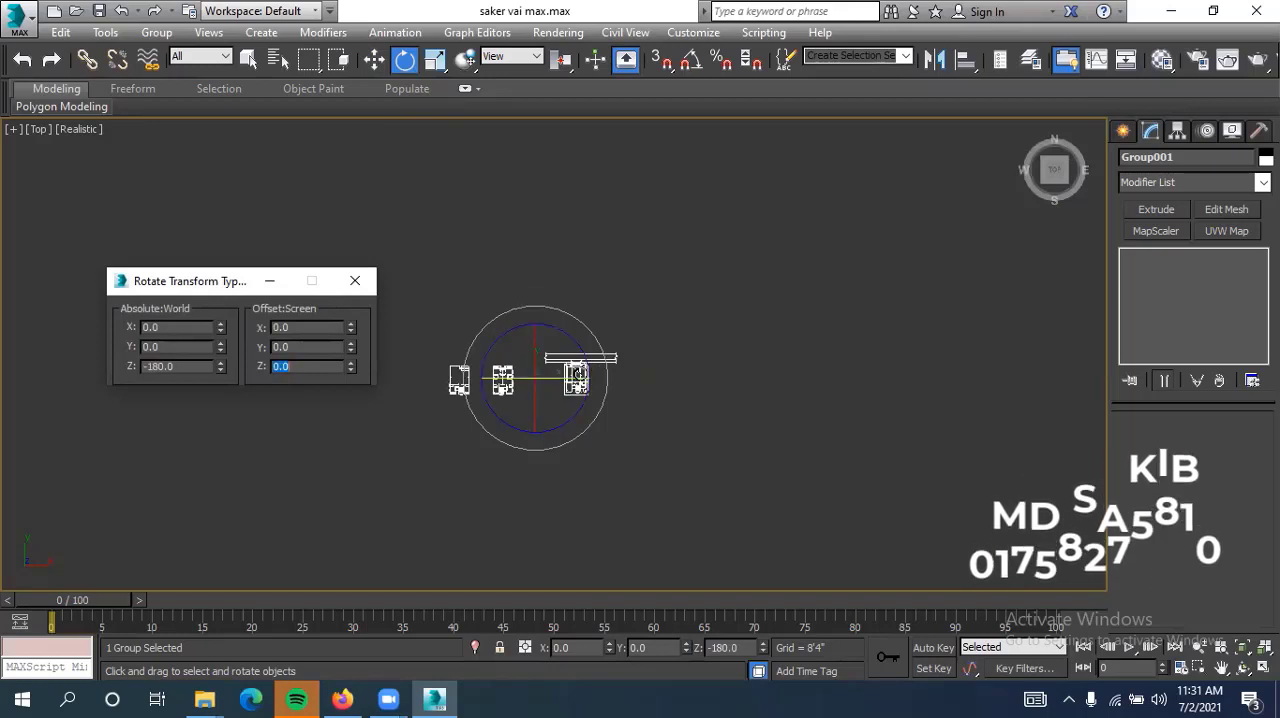
text(90)
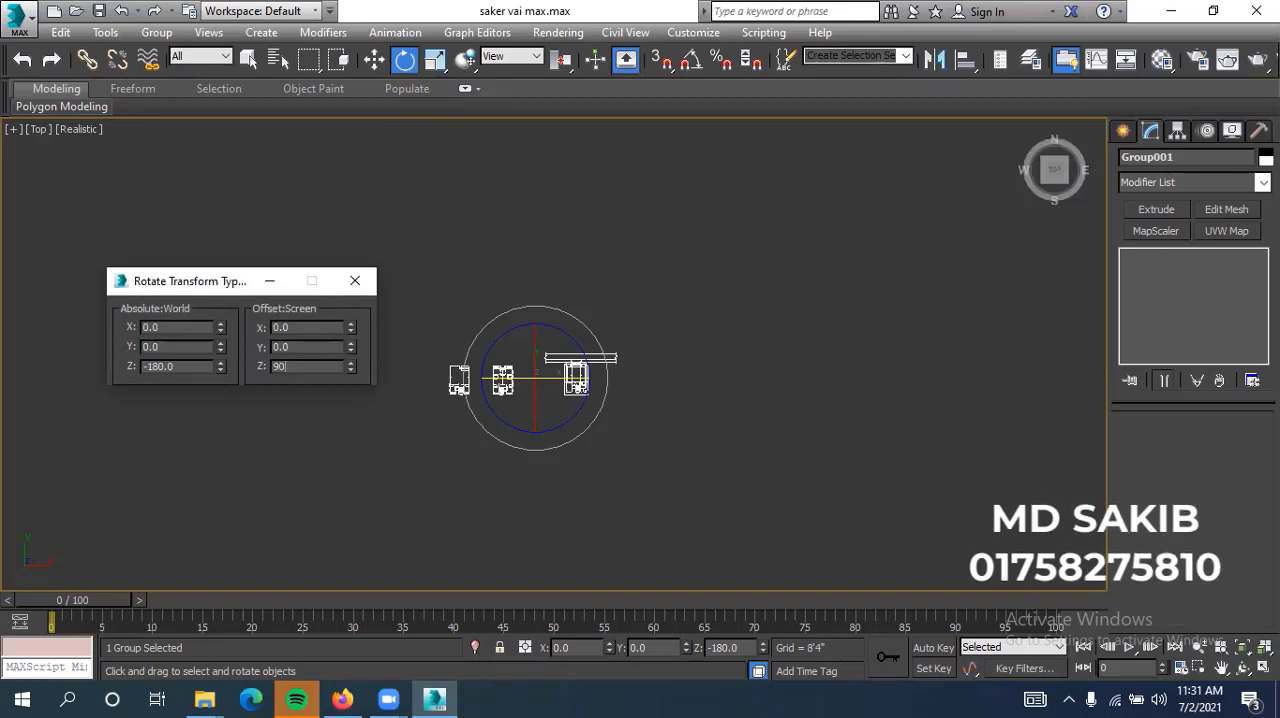
key(Return)
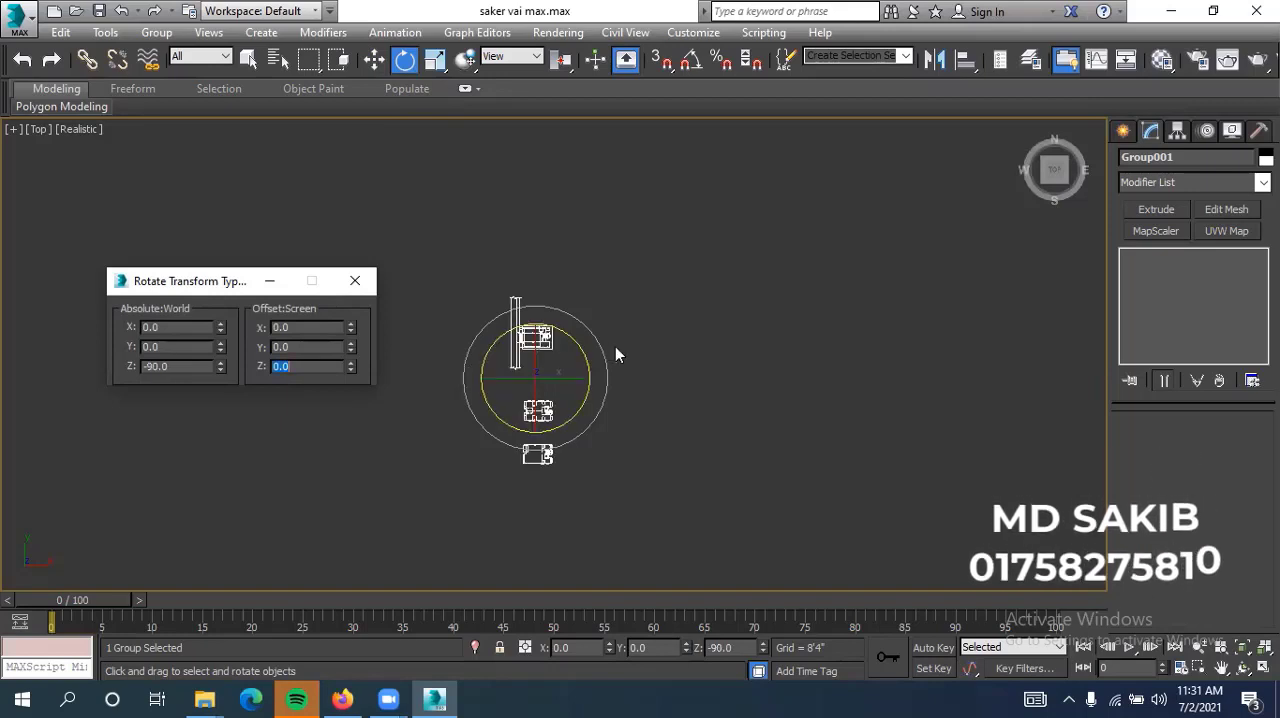
key(BackSpace)
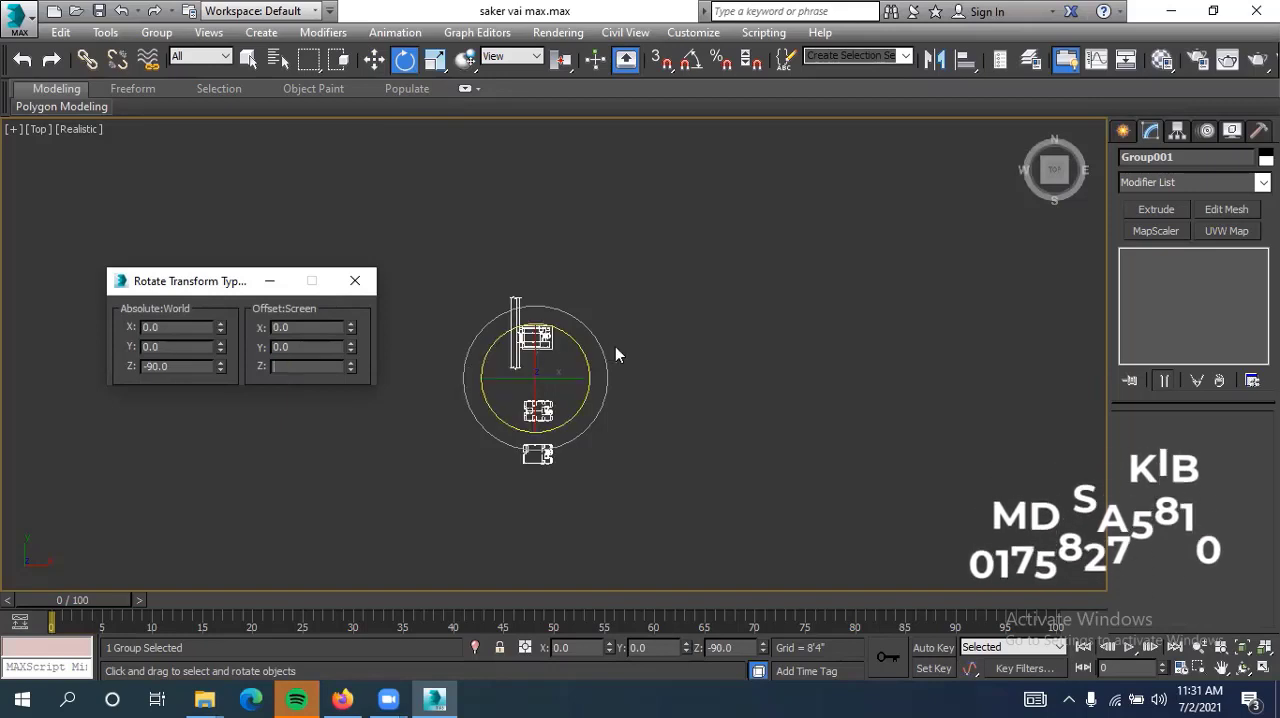
text(90)
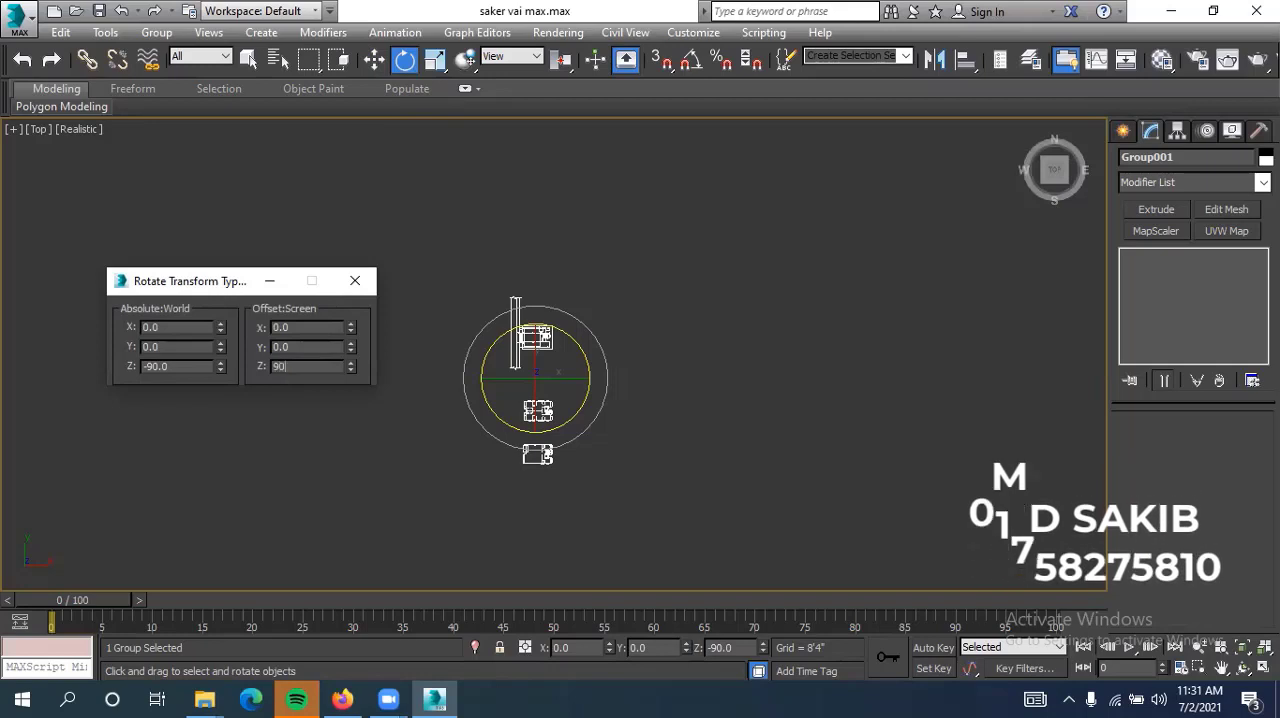
key(Return)
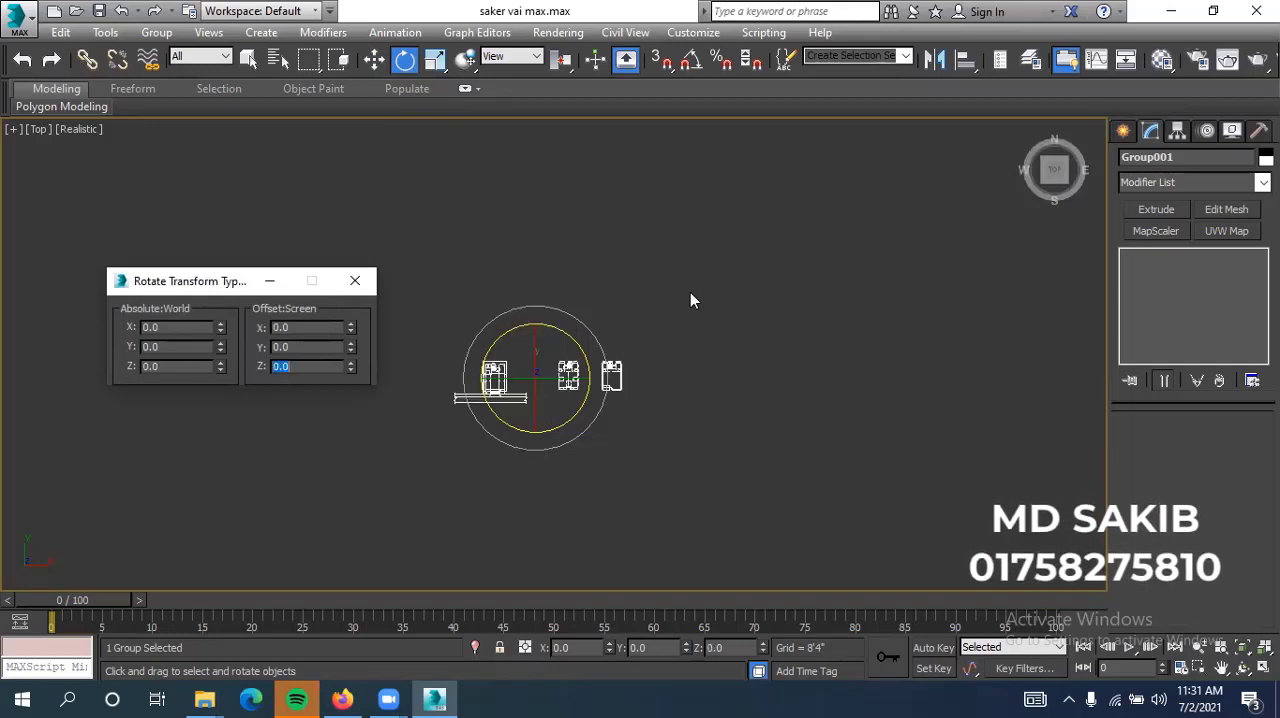
click(351, 284)
Deselect the group and examine the orientation of the rotated floor plans in the Top view
scroll(582, 385, up, 3)
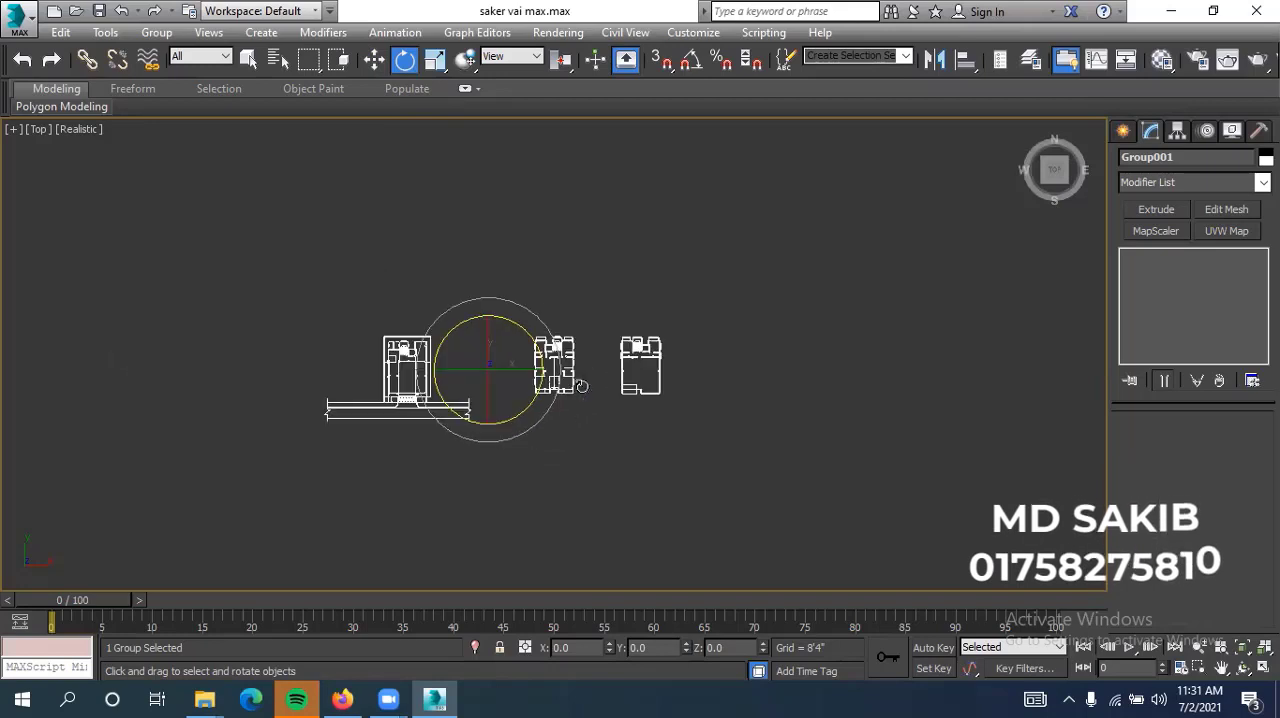
click(615, 418)
scroll(440, 380, up, 3)
middle_drag(637, 424, 583, 411)
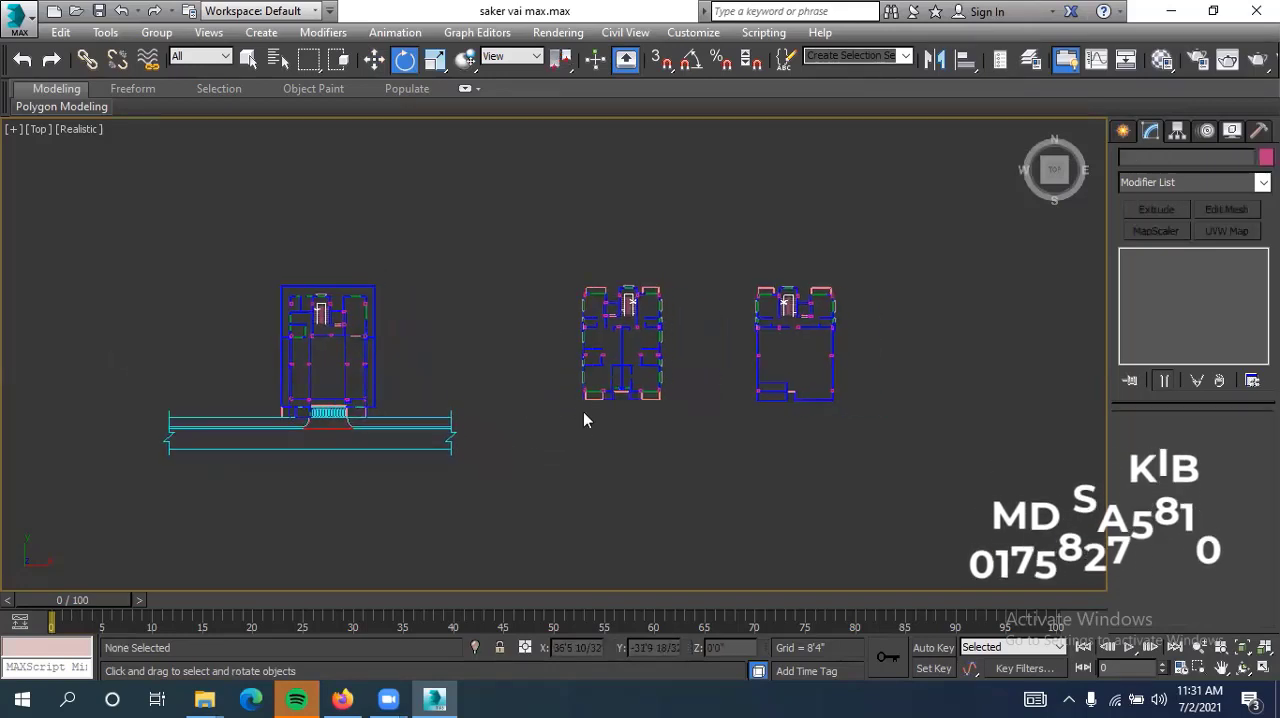
scroll(608, 390, down, 2)
scroll(608, 390, down, 2)
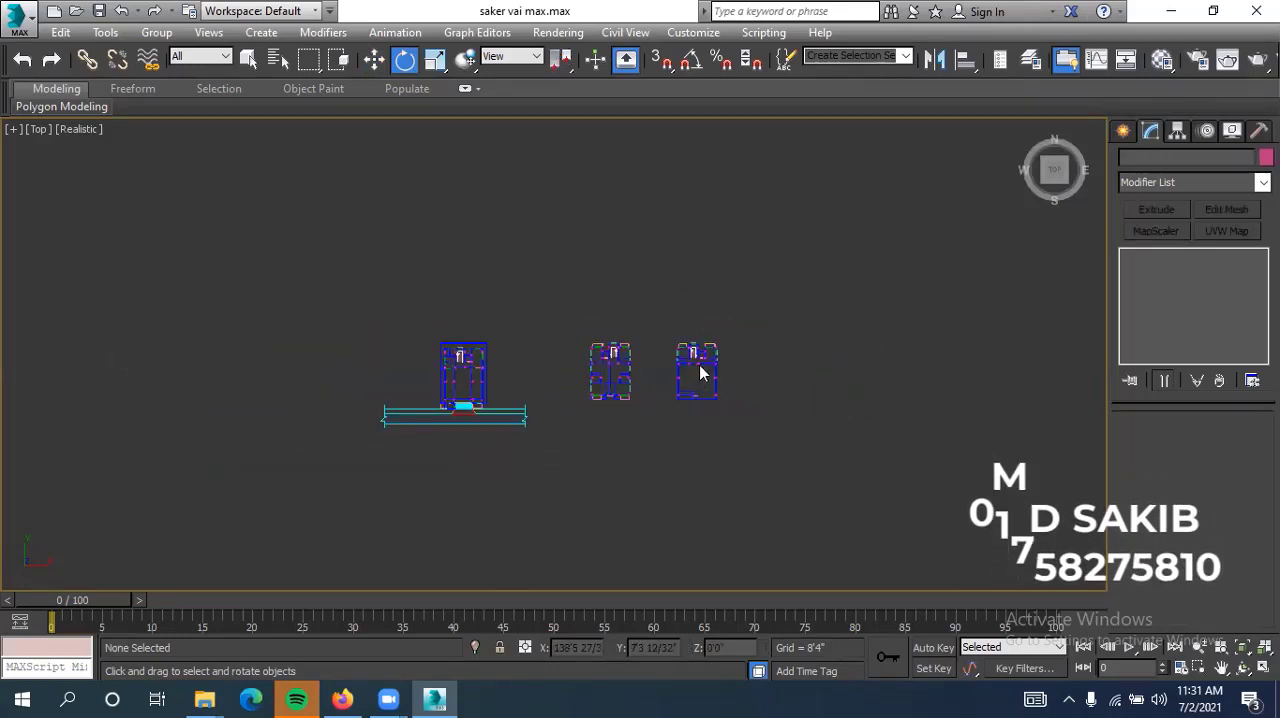
Reselect the floor plan group and move it to the world origin by setting its absolute X and Y coordinates to 0
click(697, 350)
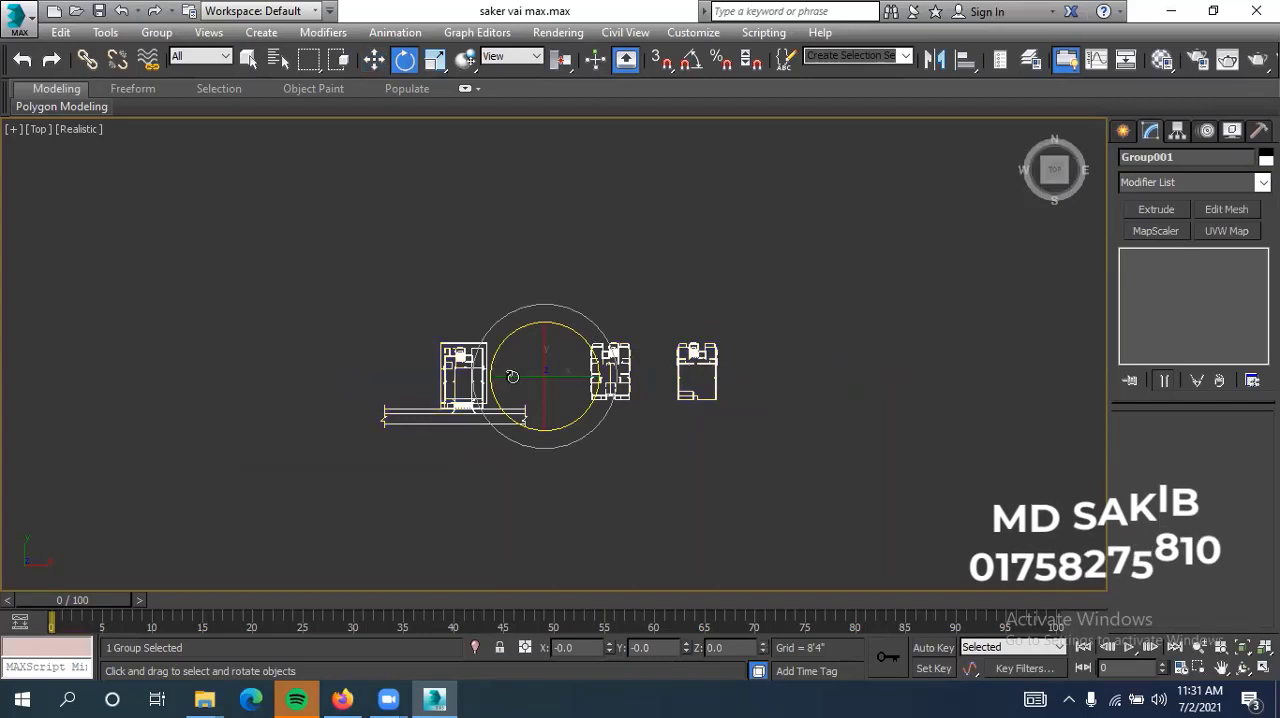
click(374, 60)
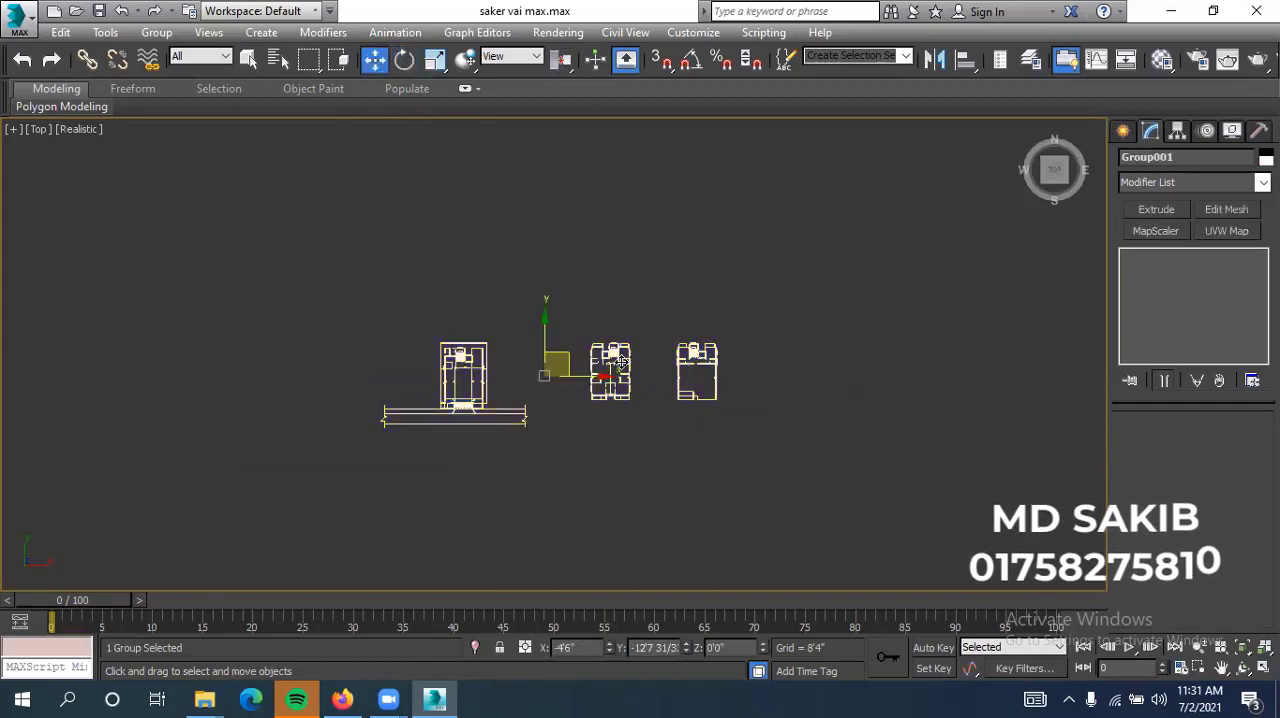
scroll(647, 421, down, 3)
scroll(598, 466, down, 1)
middle_drag(598, 466, 534, 469)
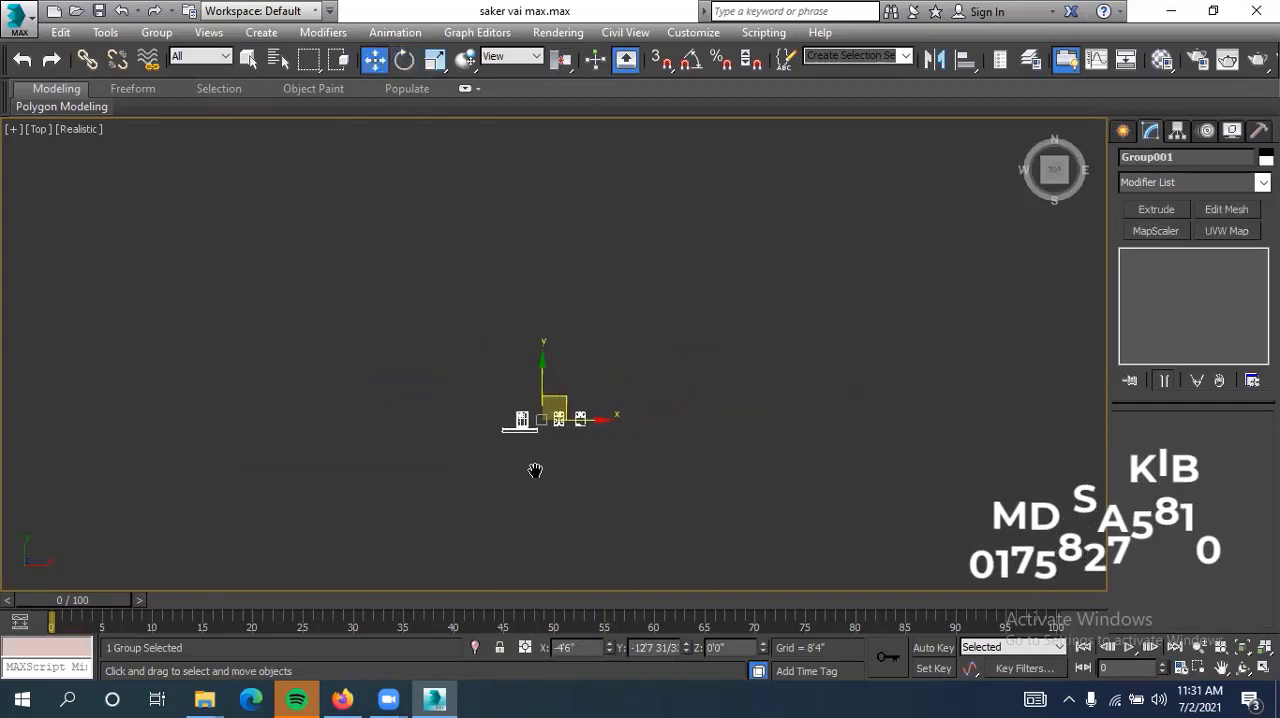
scroll(557, 420, up, 3)
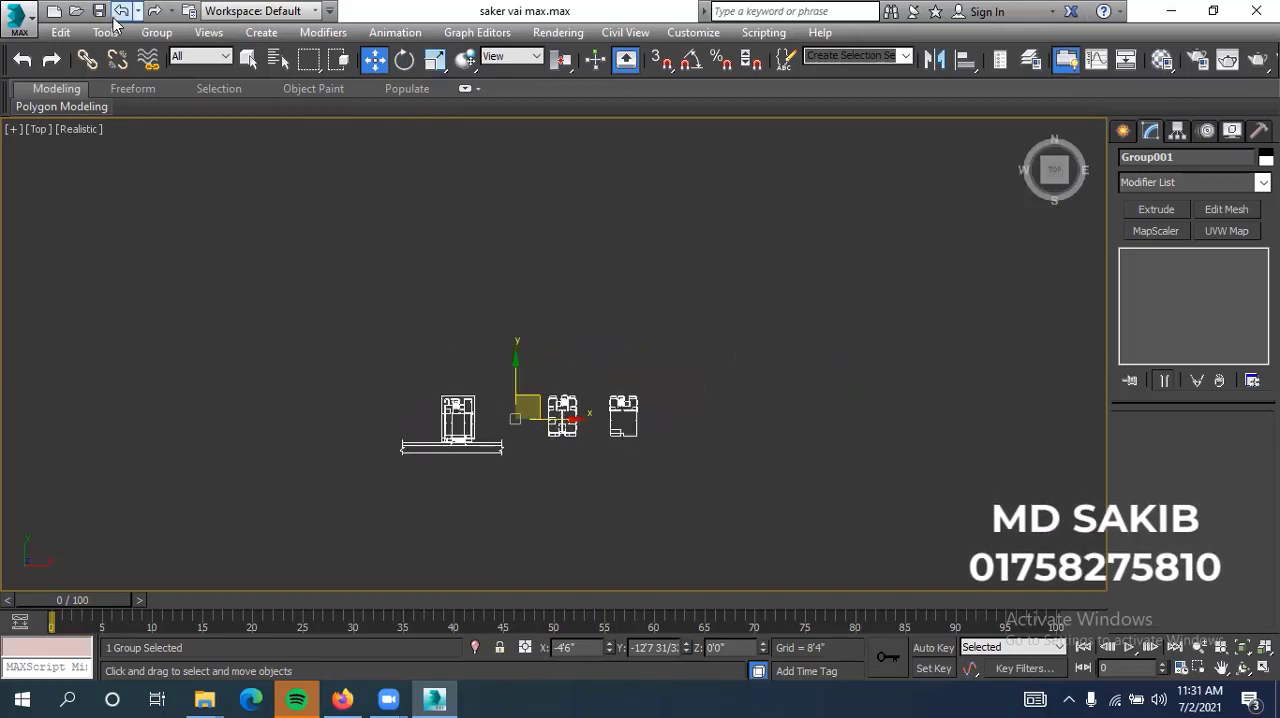
click(651, 354)
drag(700, 334, 287, 533)
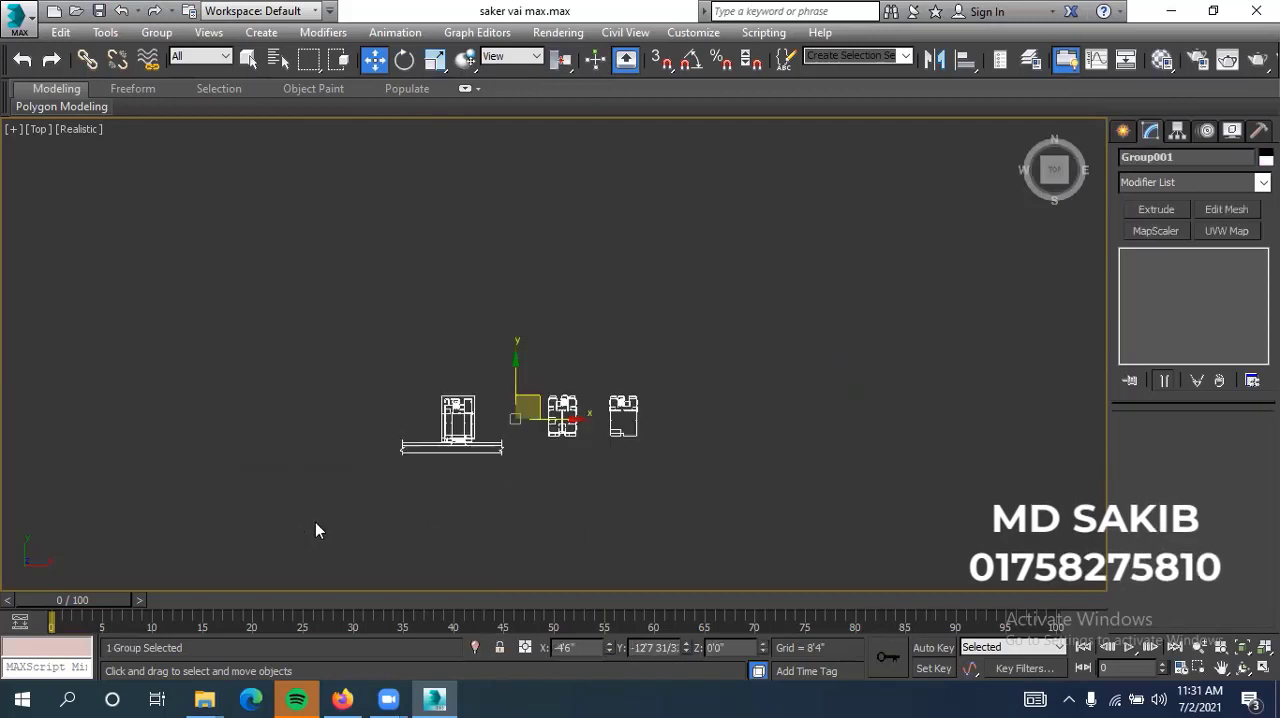
right_click(378, 63)
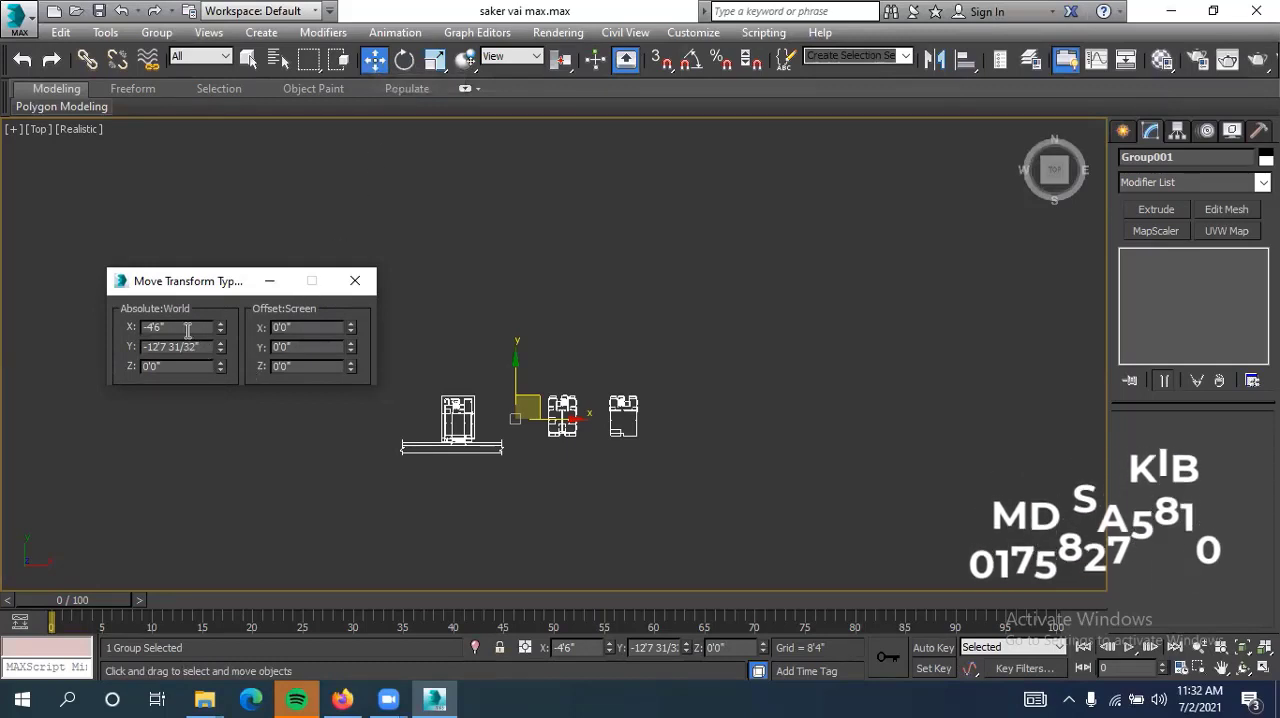
drag(187, 330, 129, 338)
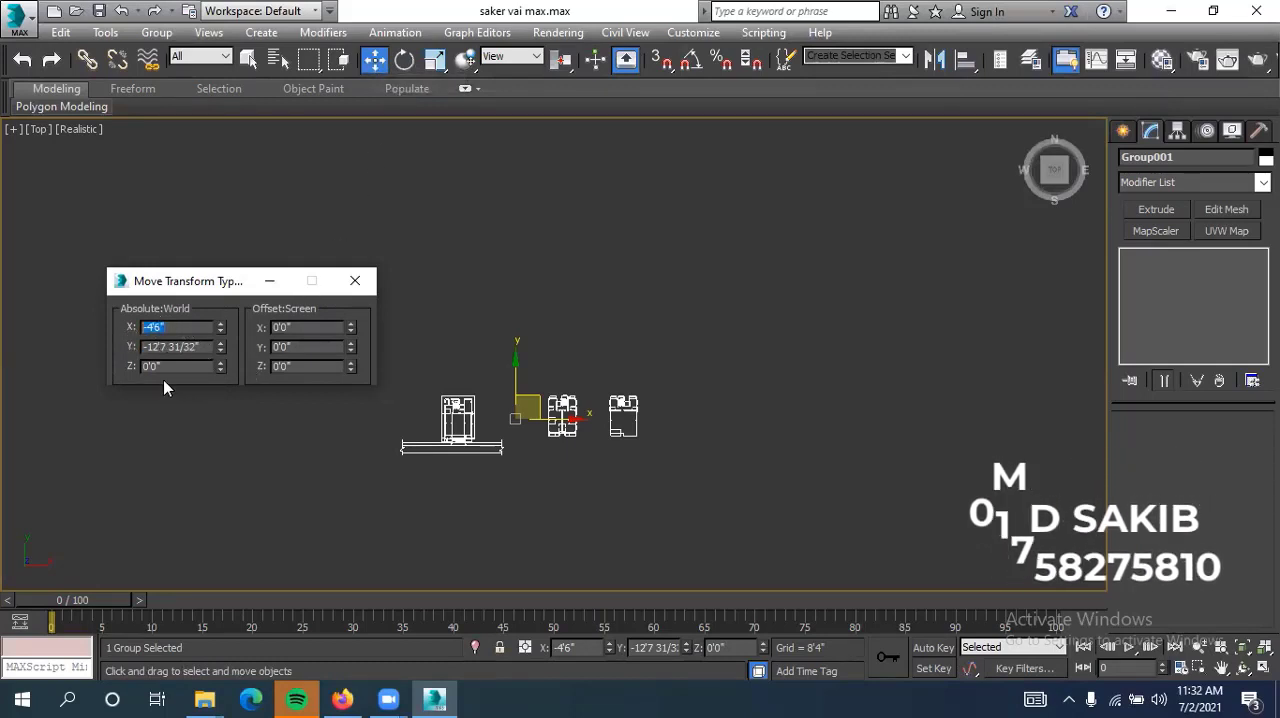
click(170, 326)
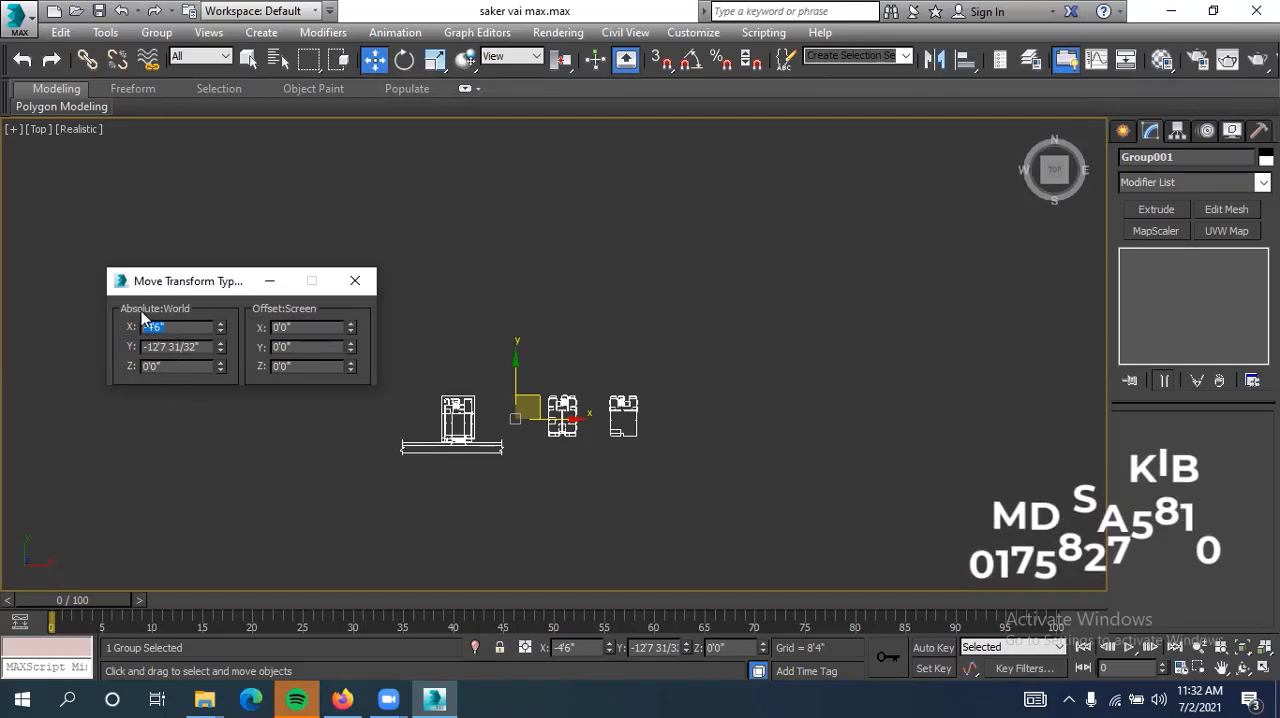
text(0)
key(Return)
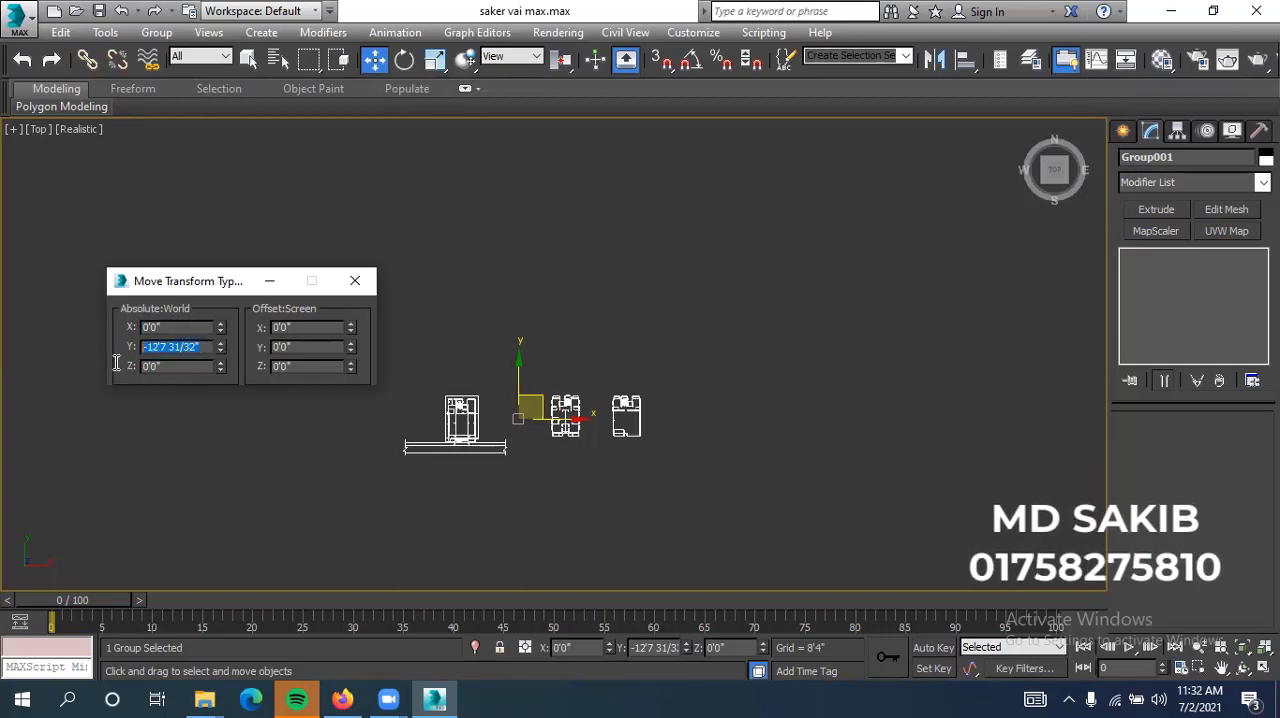
text(0'0)
key(Return)
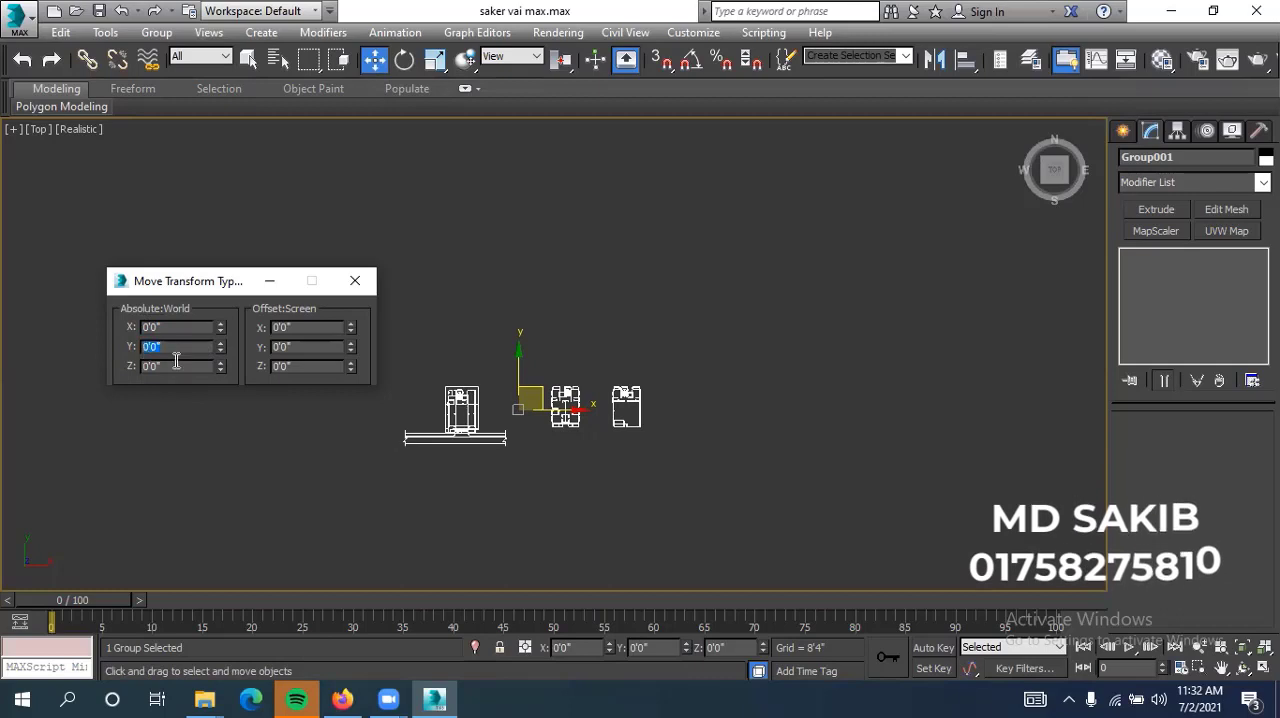
key(Tab)
click(356, 281)
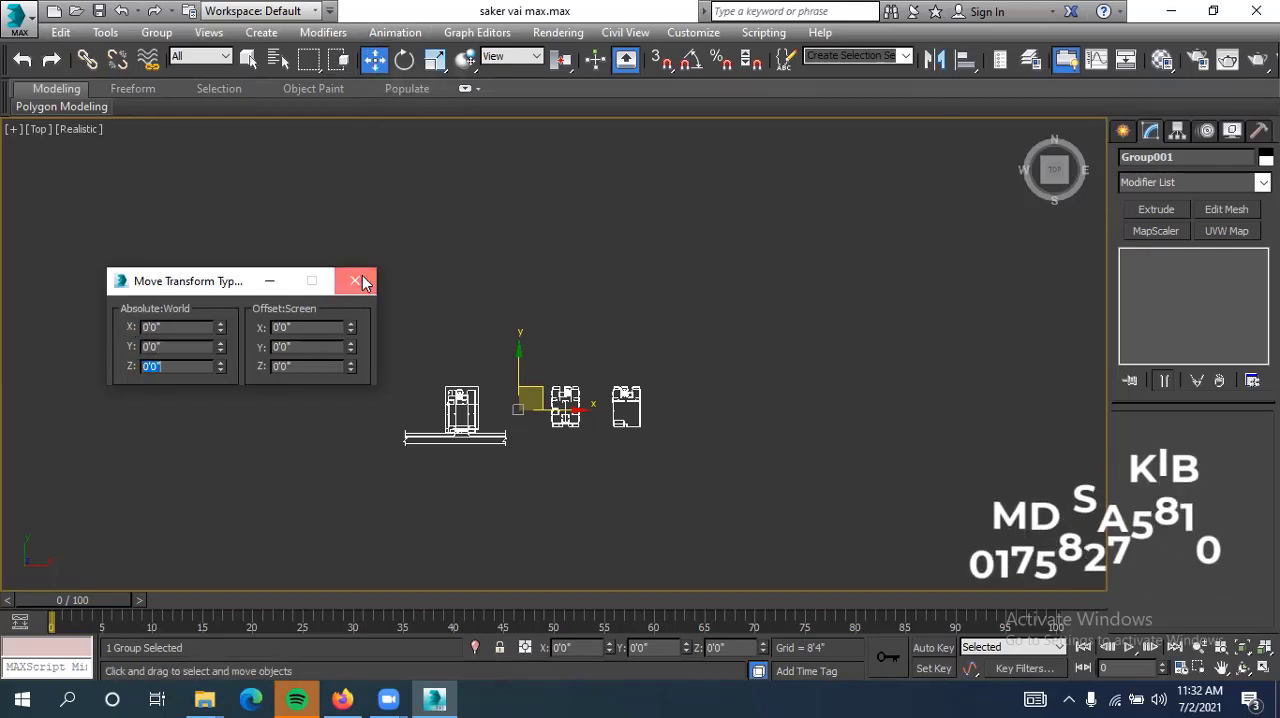
Clear the selection and inspect the repositioned floor plans up close
click(446, 283)
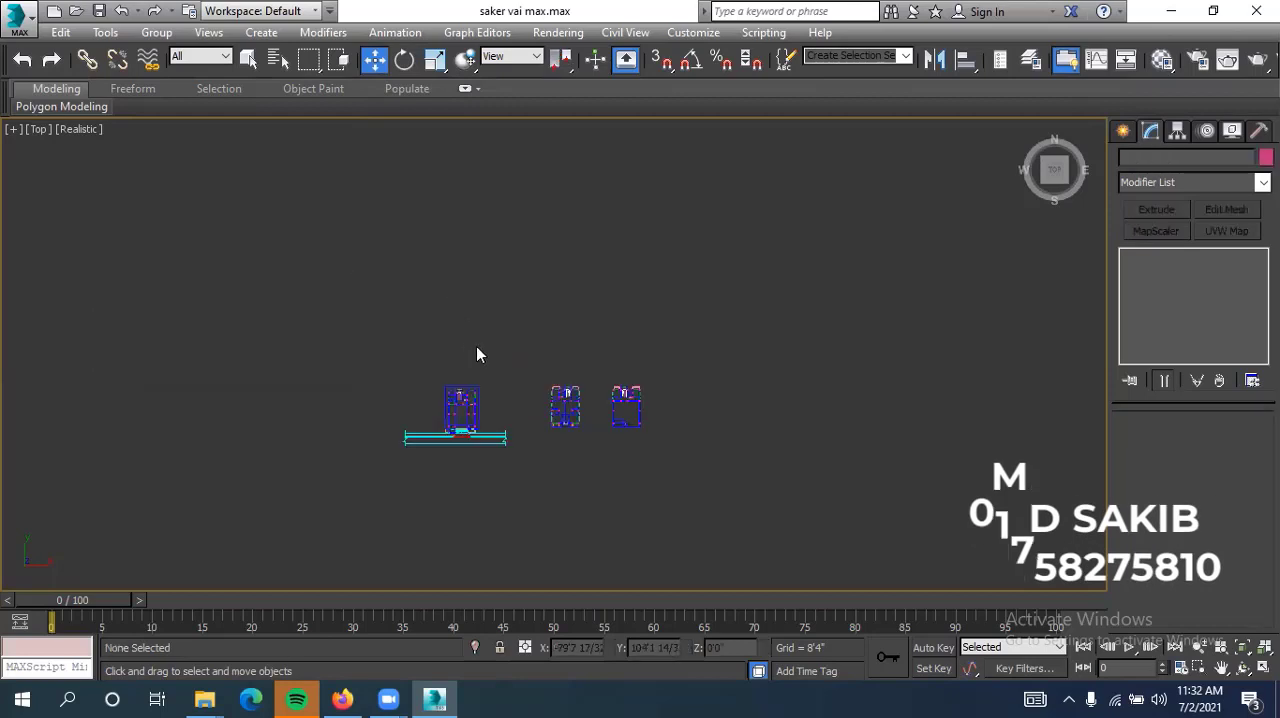
scroll(500, 400, up, 4)
scroll(520, 405, down, 4)
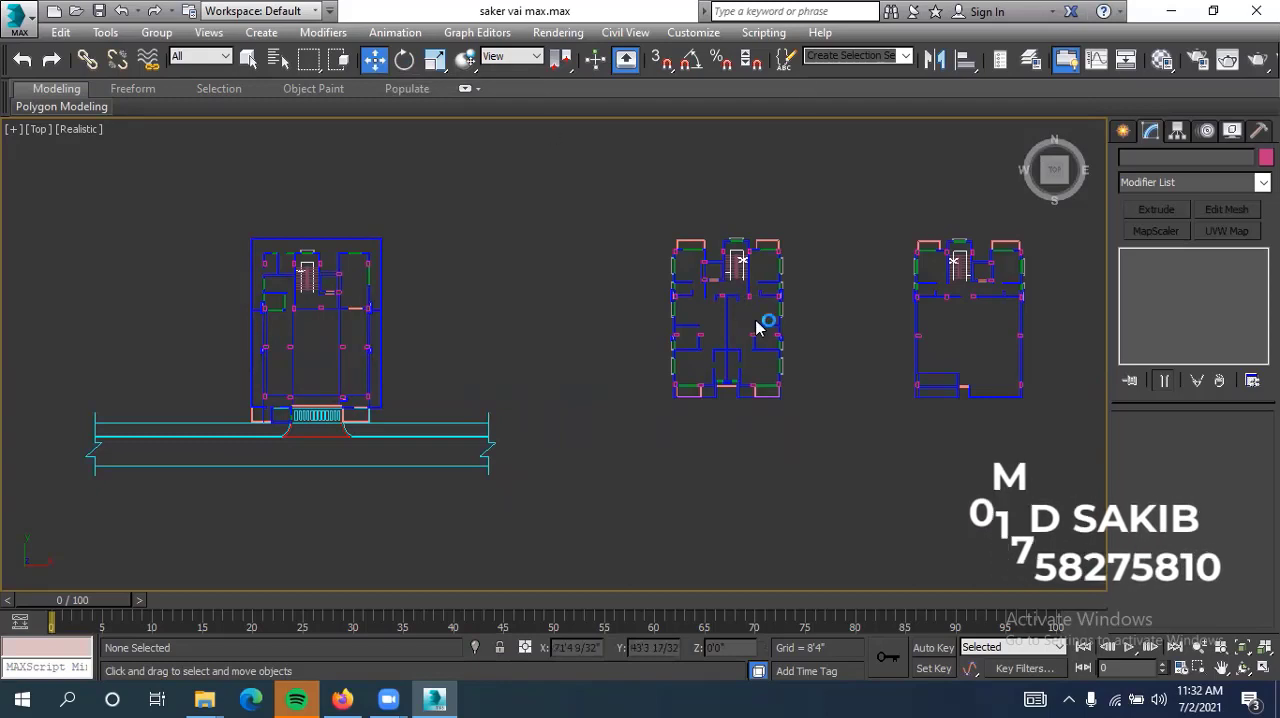
Examine the three floor plans in the Top view, then the walls, windows and columns at the middle plan's southwest corner
middle_drag(580, 471, 743, 455)
scroll(743, 455, down, 4)
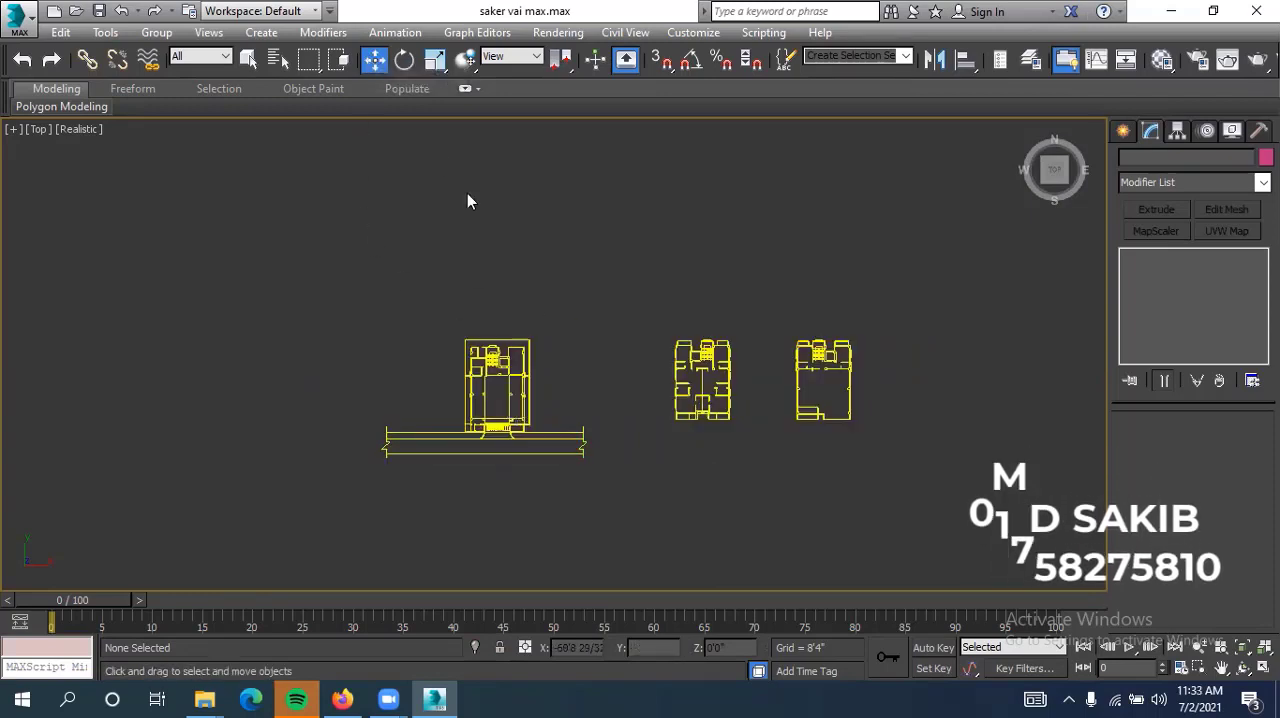
scroll(647, 432, down, 1)
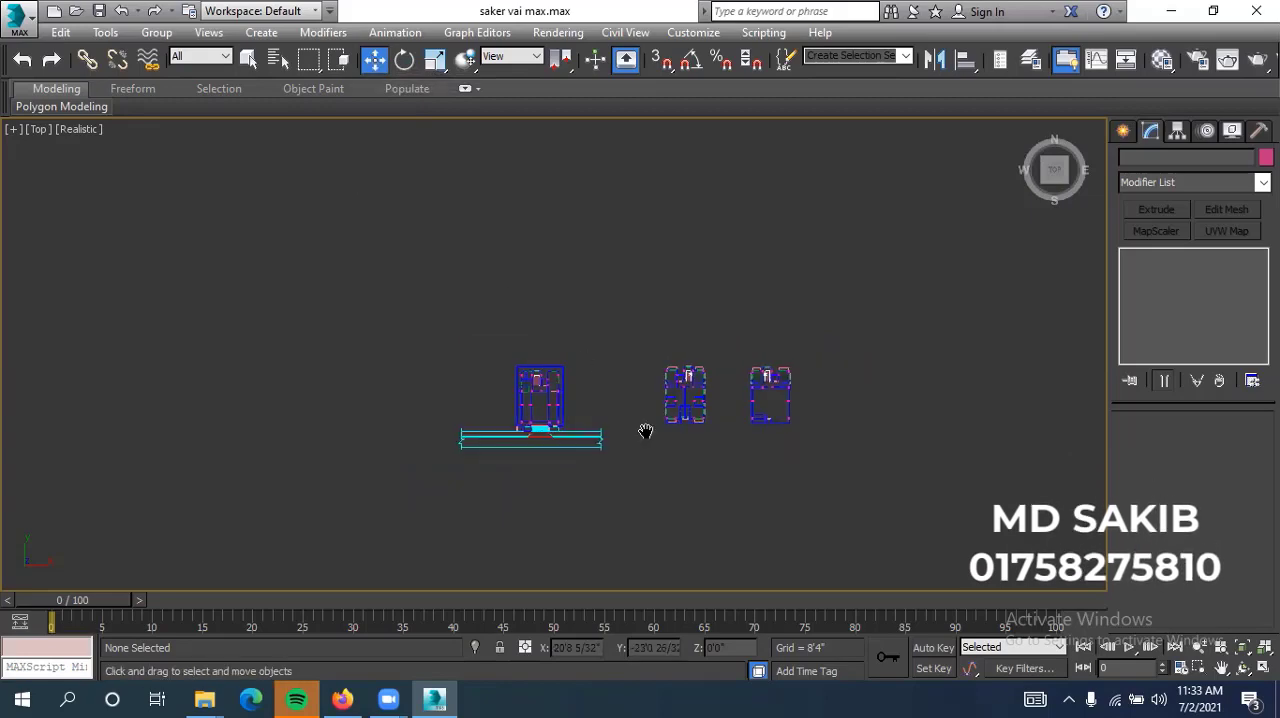
scroll(650, 430, up, 3)
scroll(400, 460, up, 1)
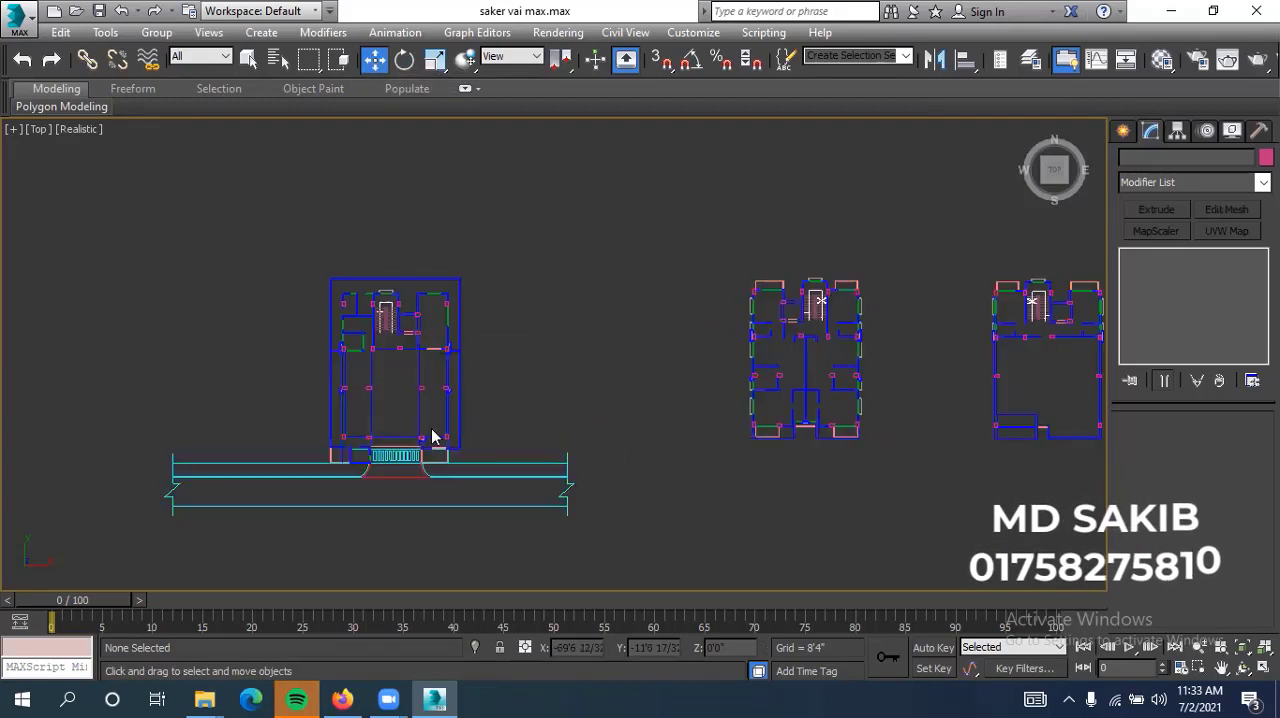
scroll(614, 449, down, 2)
scroll(651, 418, up, 1)
scroll(622, 420, up, 1)
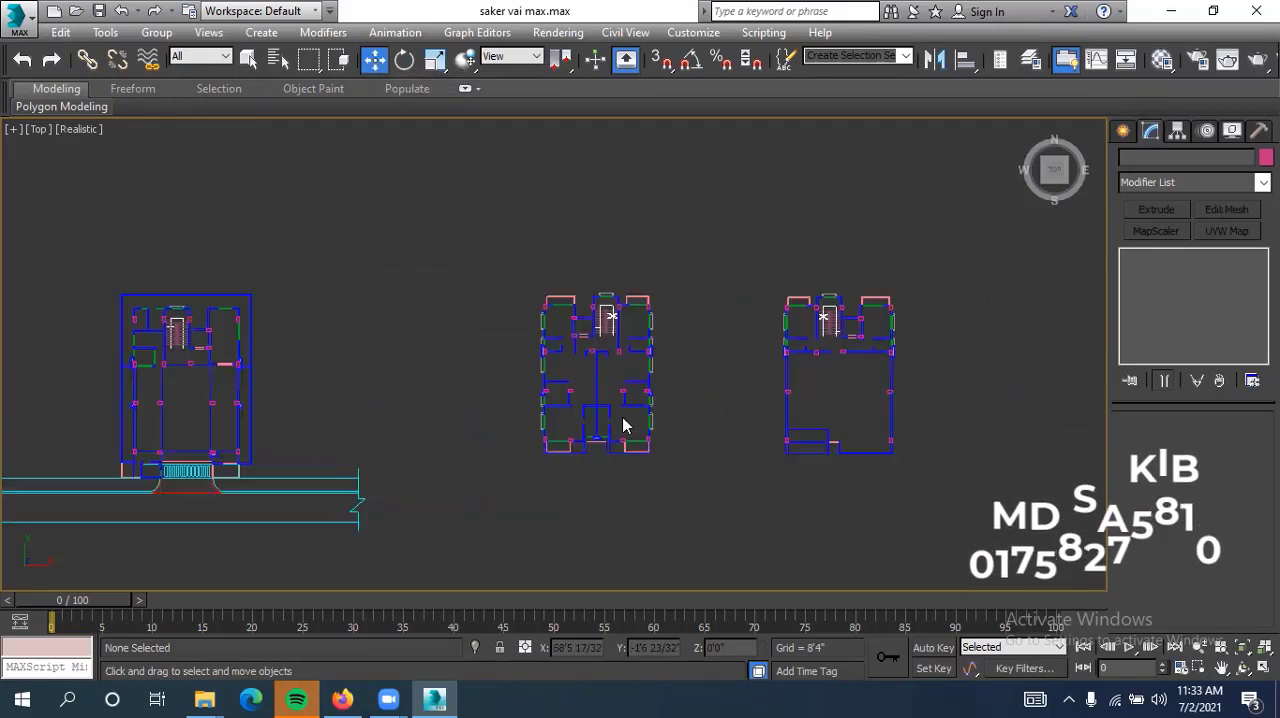
scroll(615, 462, up, 2)
scroll(640, 455, down, 3)
middle_drag(669, 472, 786, 449)
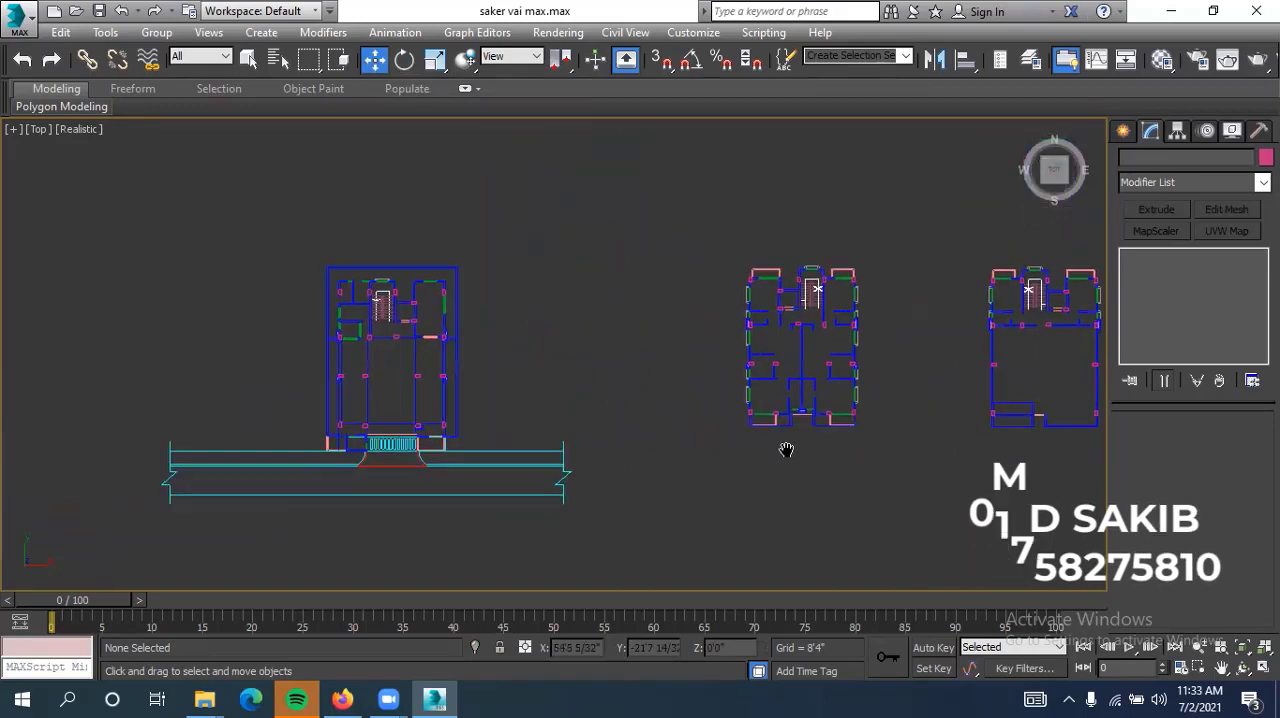
scroll(358, 470, up, 2)
middle_drag(583, 410, 424, 453)
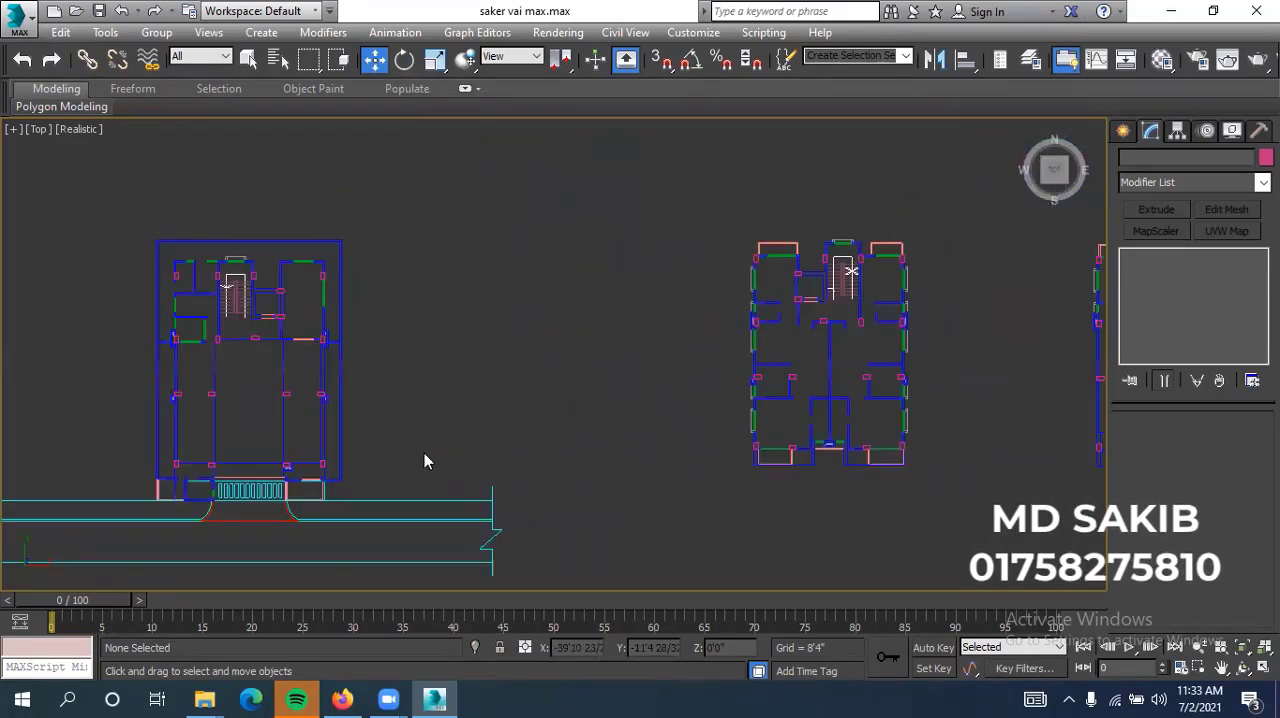
scroll(424, 453, down, 2)
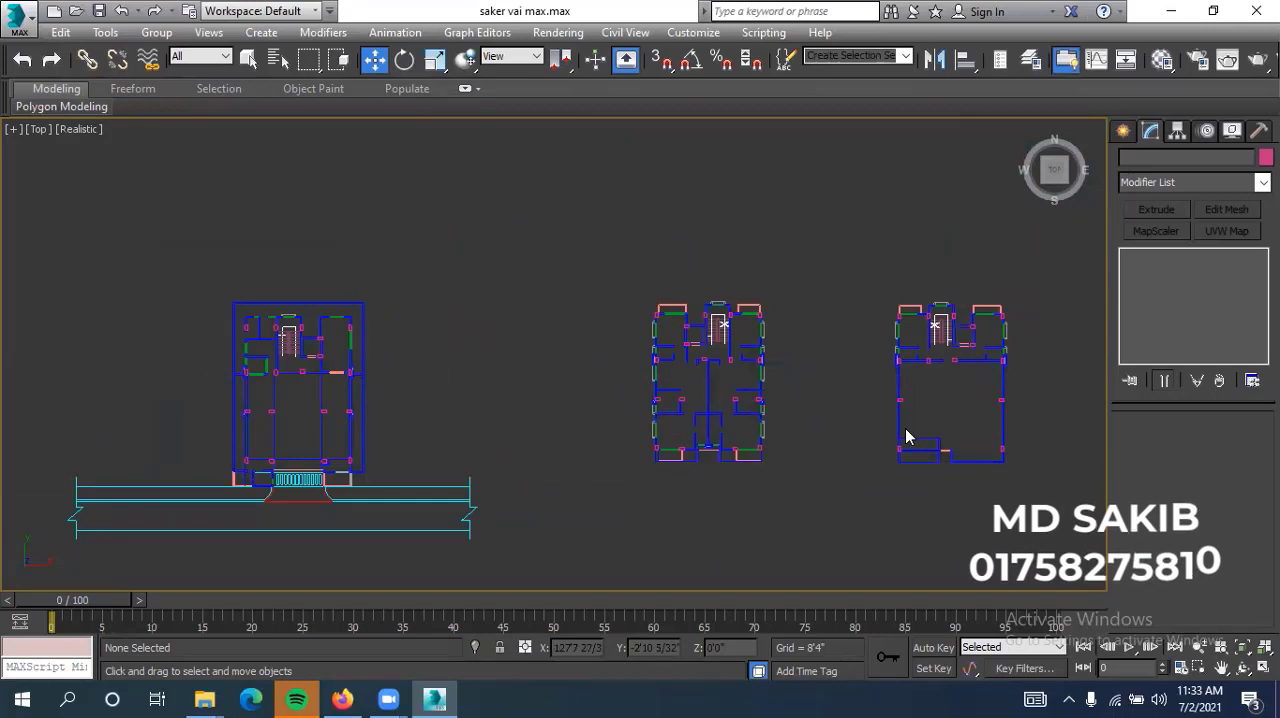
middle_drag(740, 450, 582, 443)
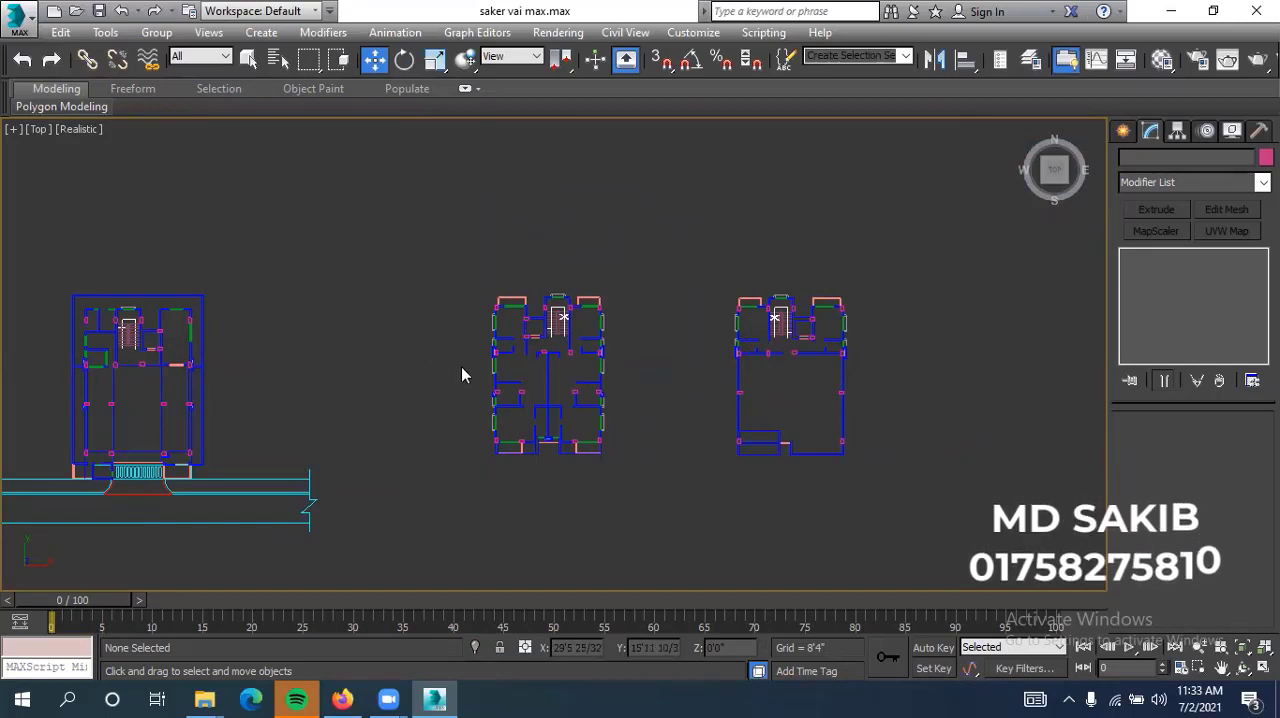
scroll(528, 441, up, 5)
scroll(440, 455, up, 6)
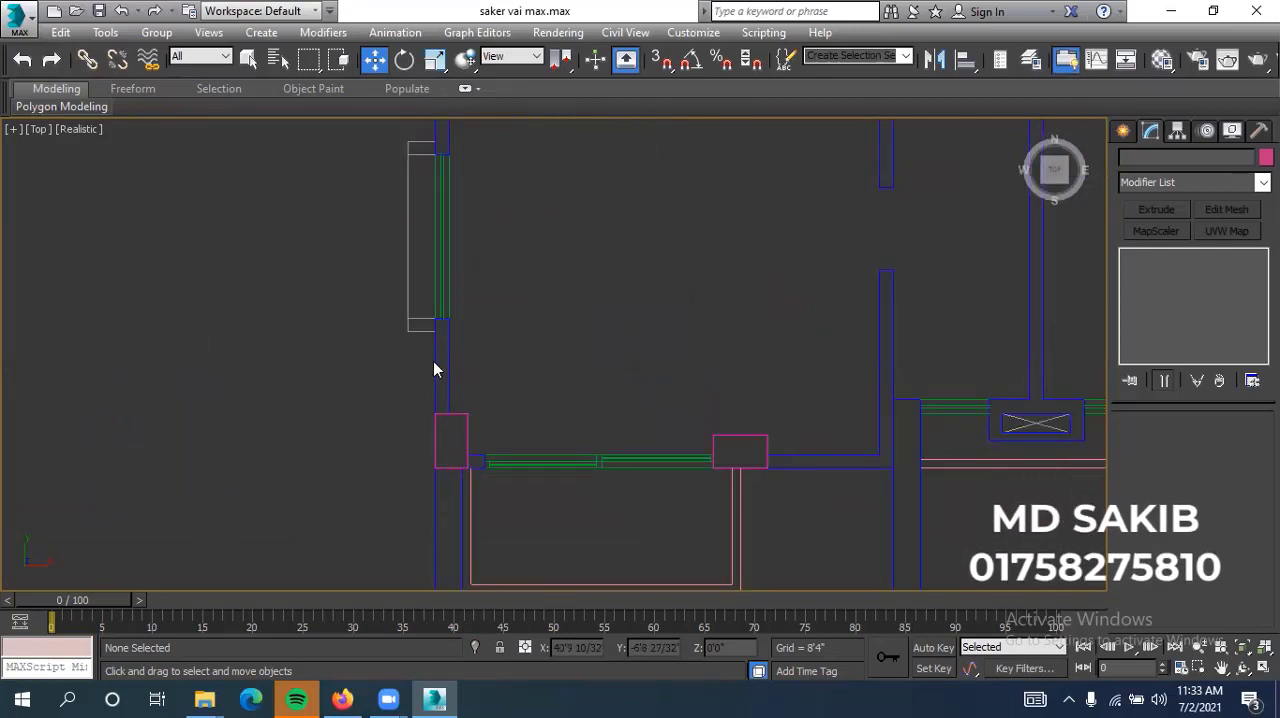
scroll(466, 428, down, 6)
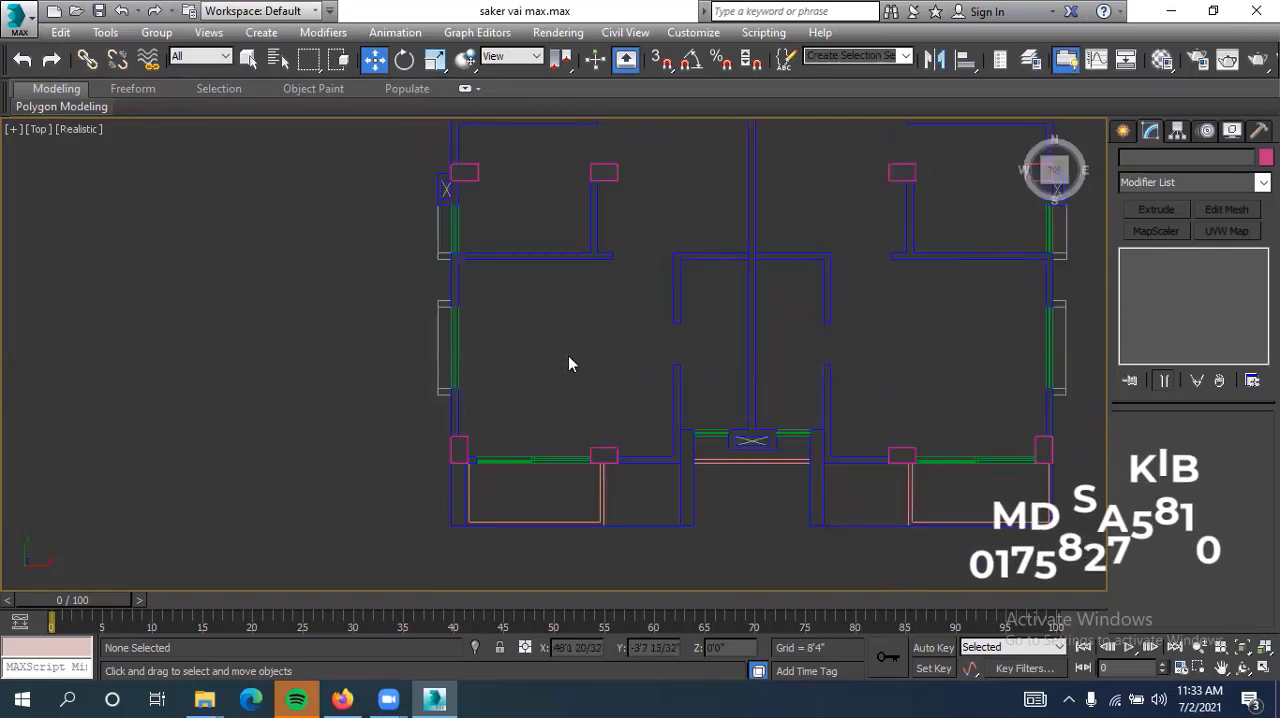
middle_drag(576, 390, 562, 404)
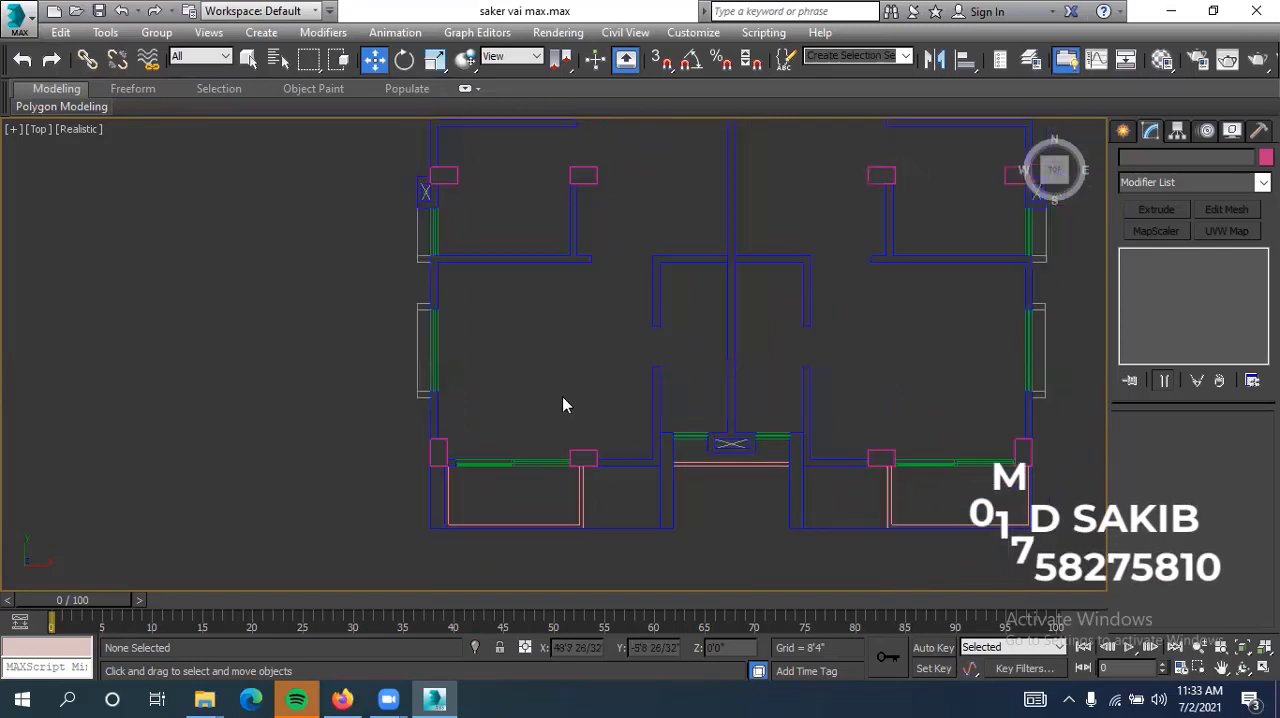
middle_drag(469, 449, 465, 454)
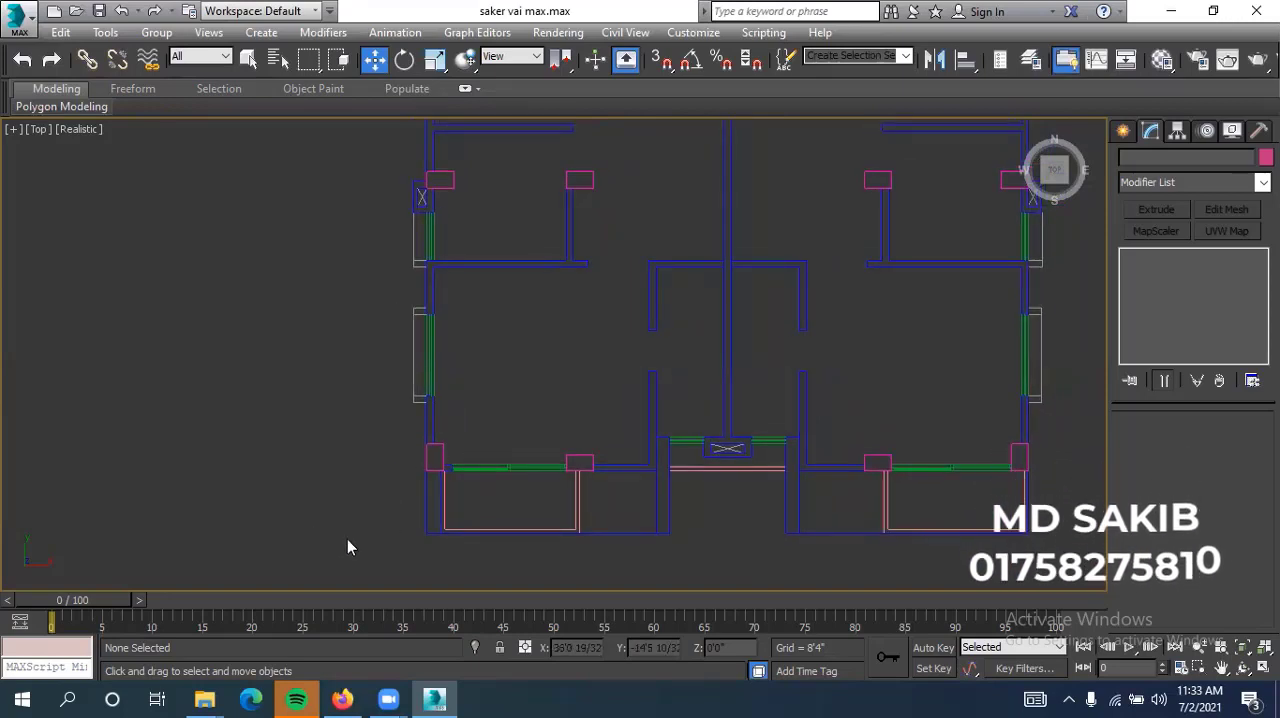
scroll(431, 480, up, 2)
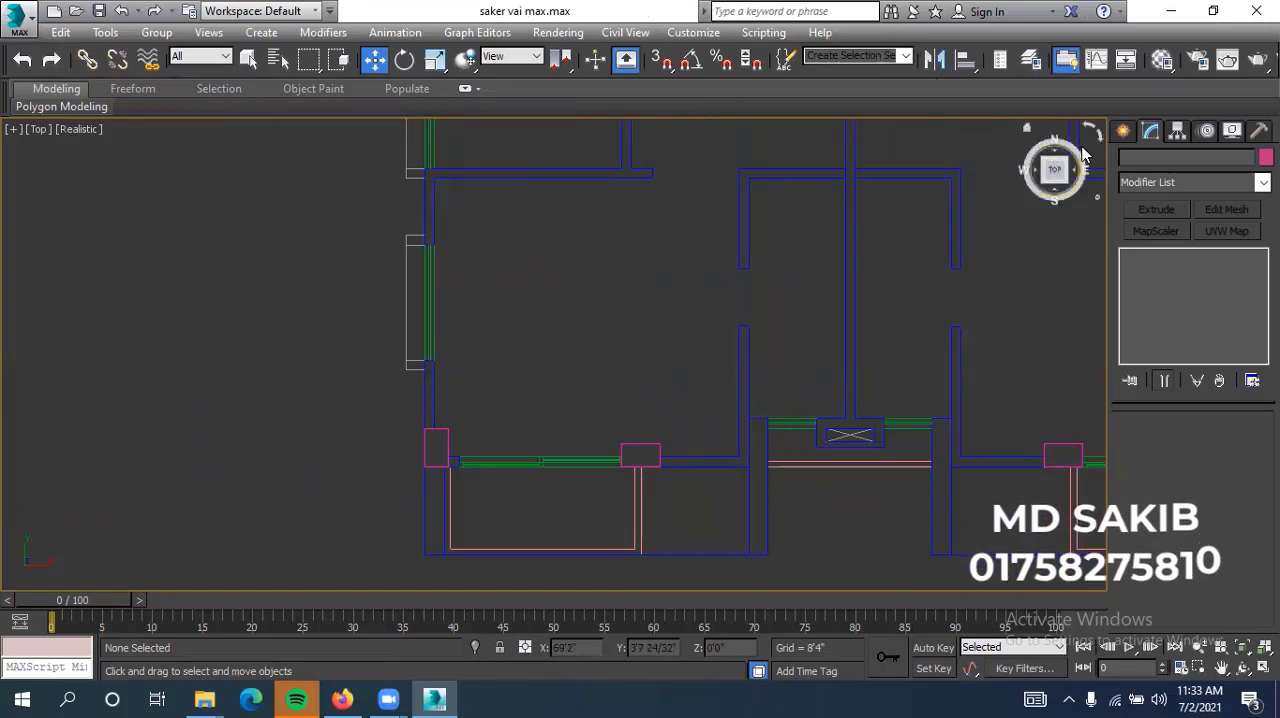
Enable 3D snapping and activate the Rectangle spline tool for the wall segment beside the middle plan's southwest corner column
click(1130, 132)
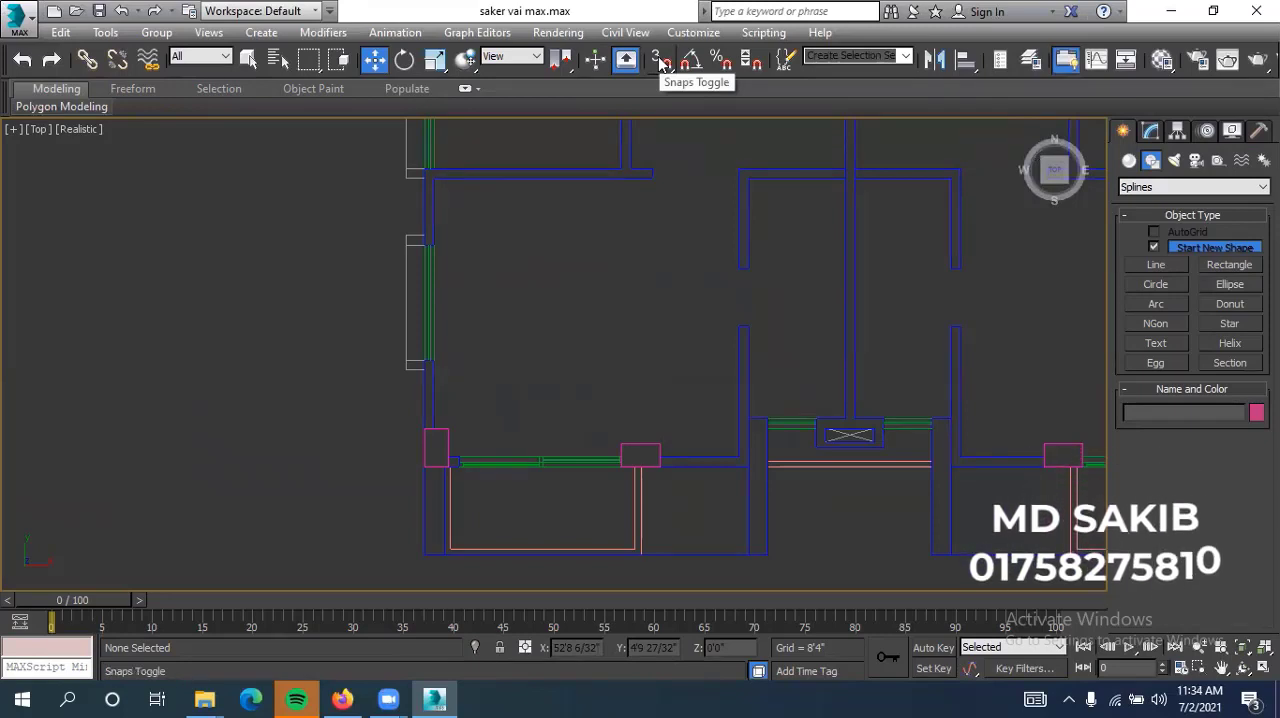
drag(660, 62, 666, 115)
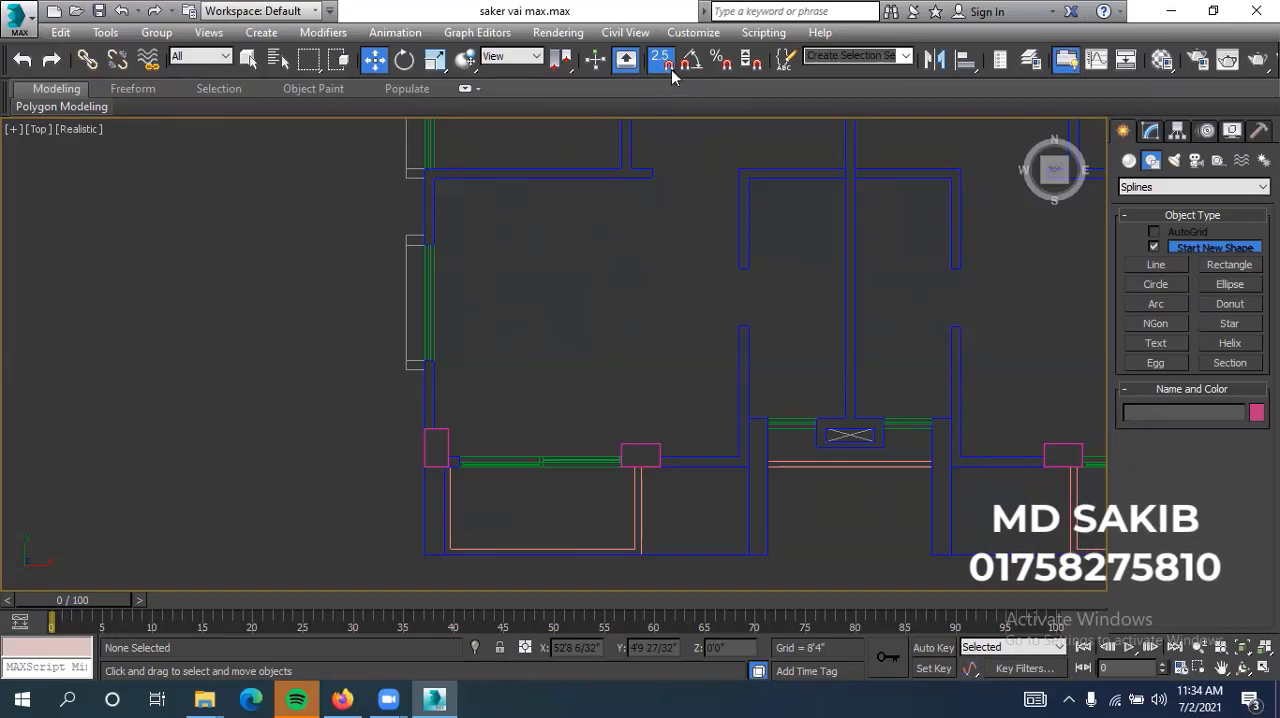
drag(661, 62, 652, 150)
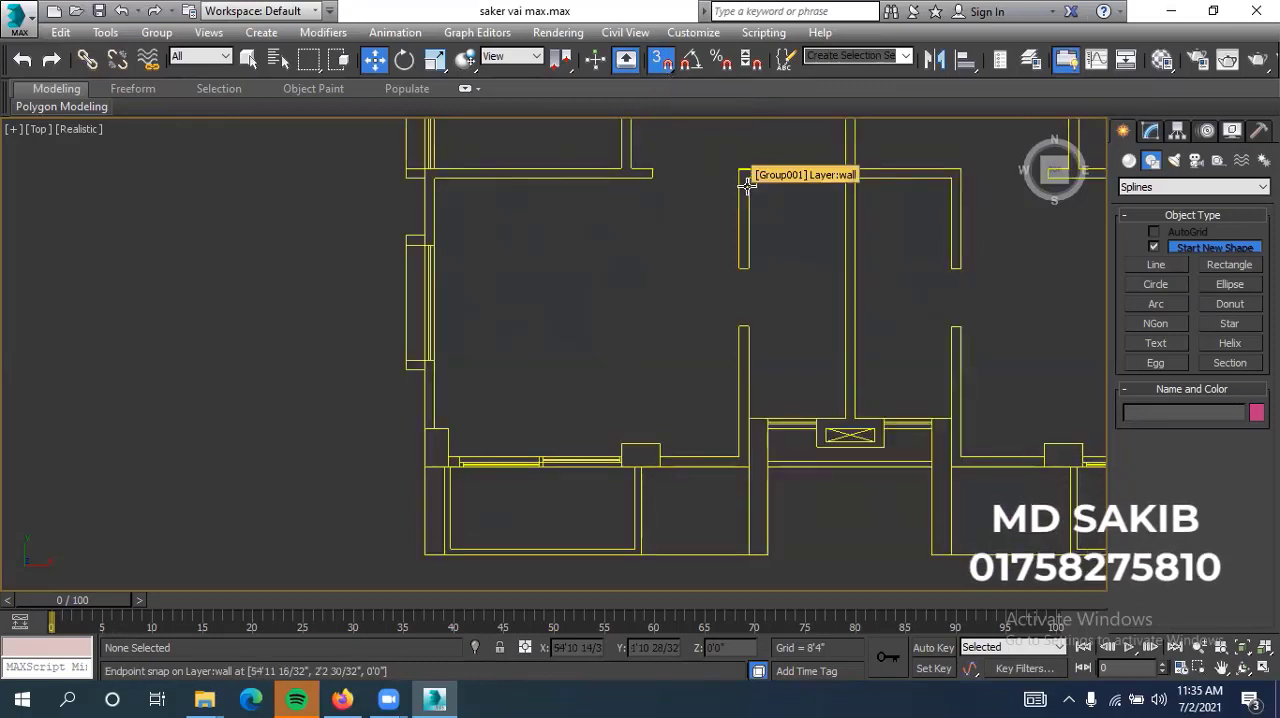
click(1233, 267)
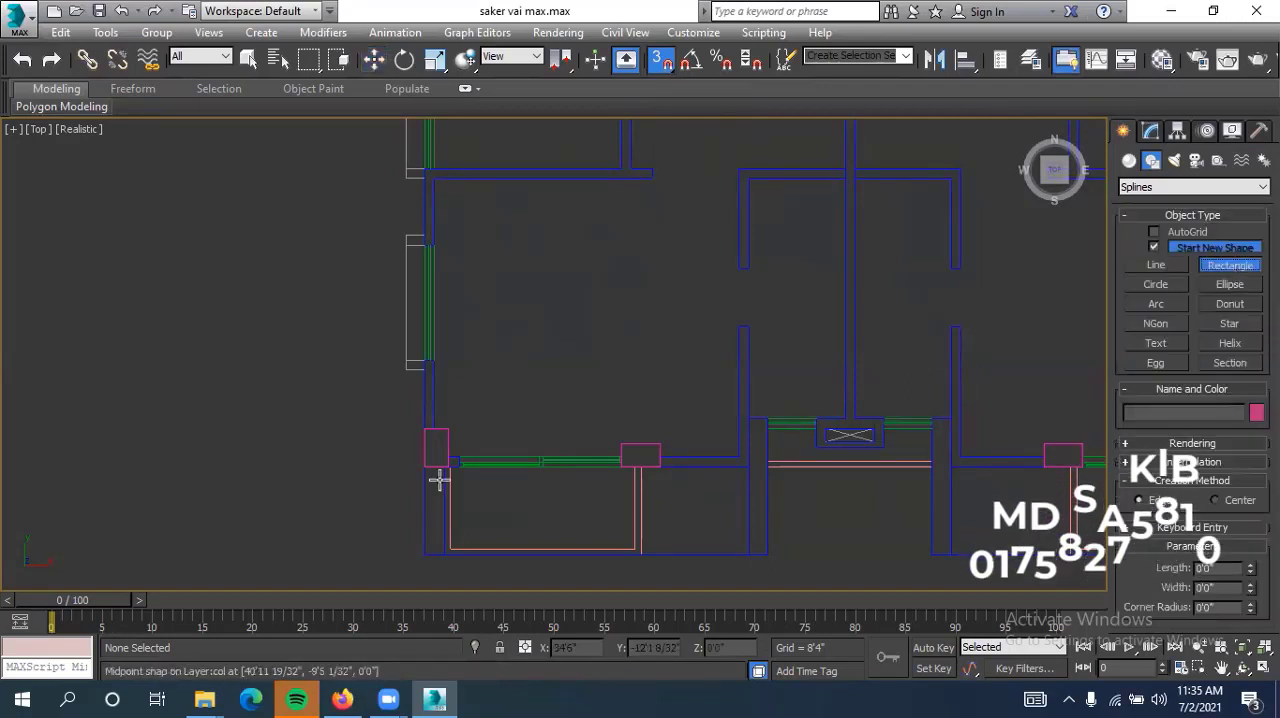
scroll(430, 432, up, 3)
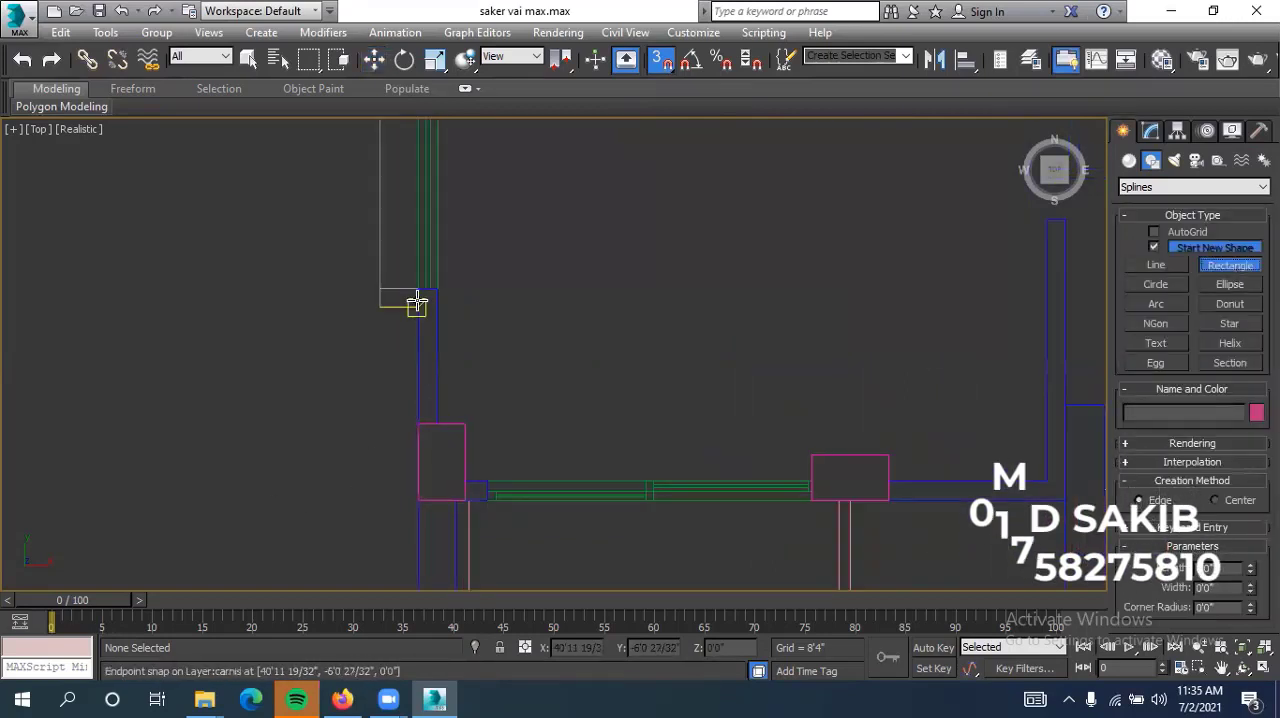
scroll(417, 303, up, 2)
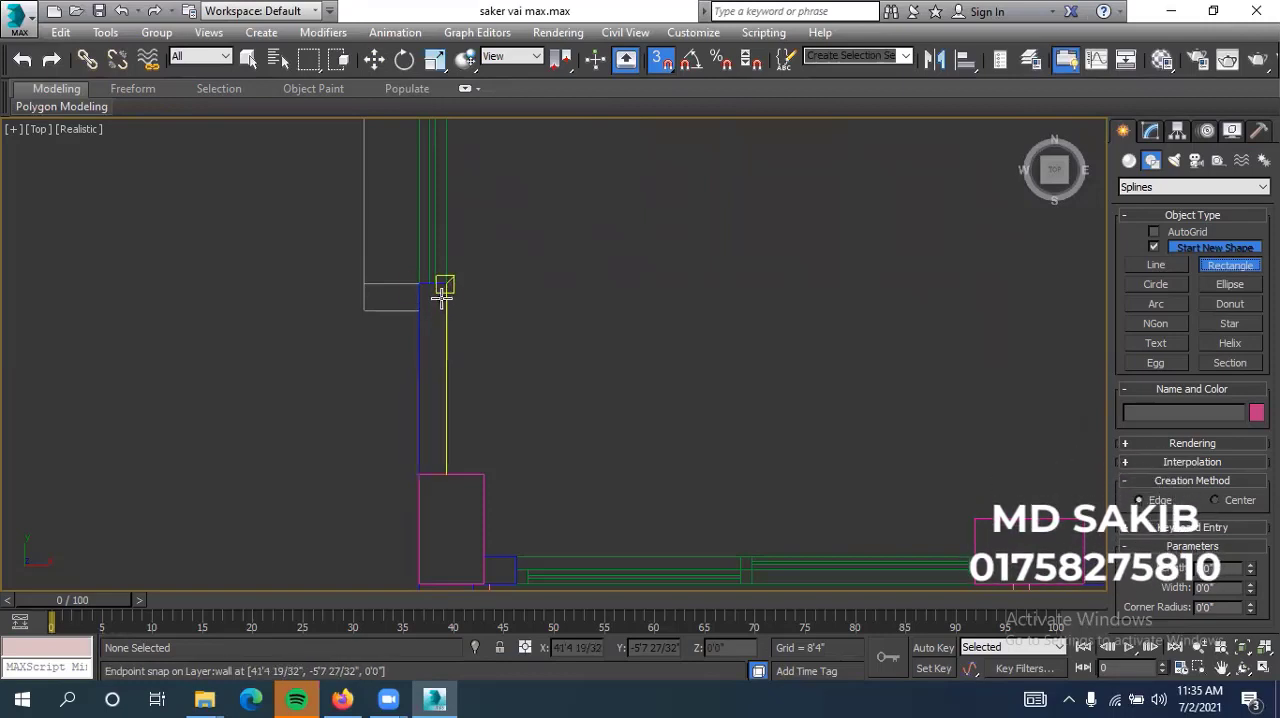
Review the active snap types in the Grid and Snap Settings and switch snapping to 2.5D
right_click(661, 66)
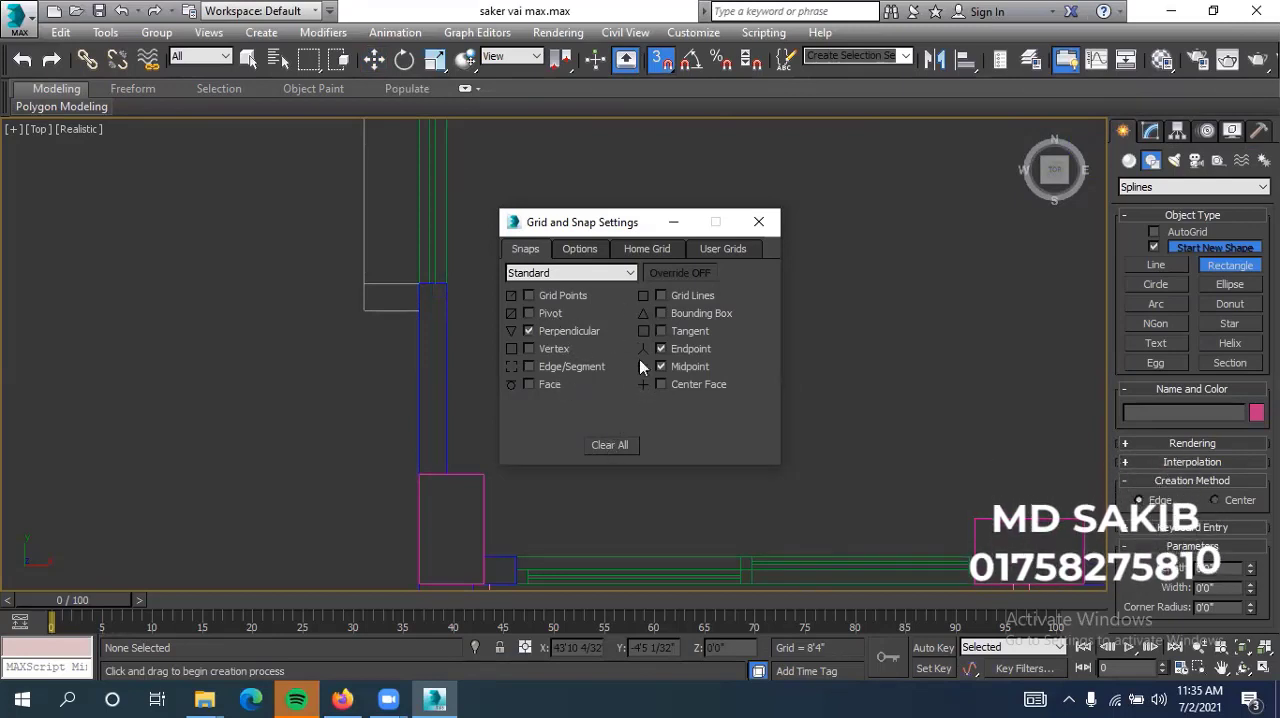
click(758, 223)
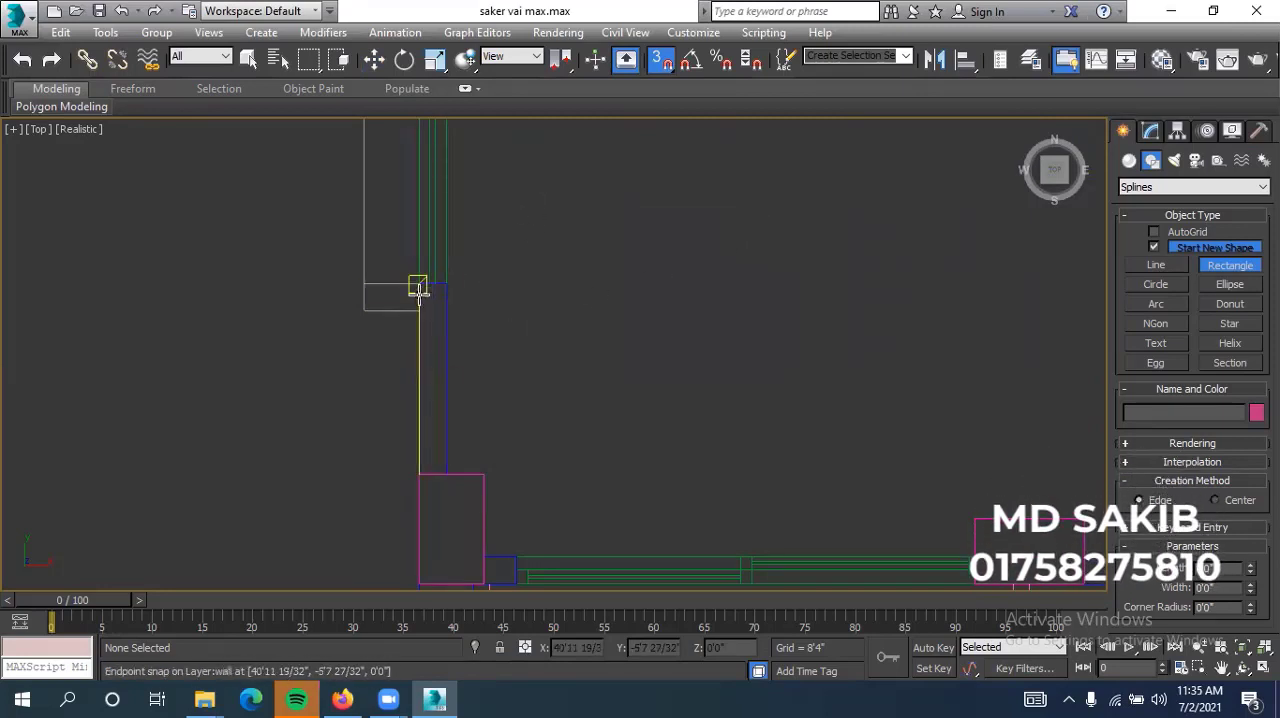
click(660, 62)
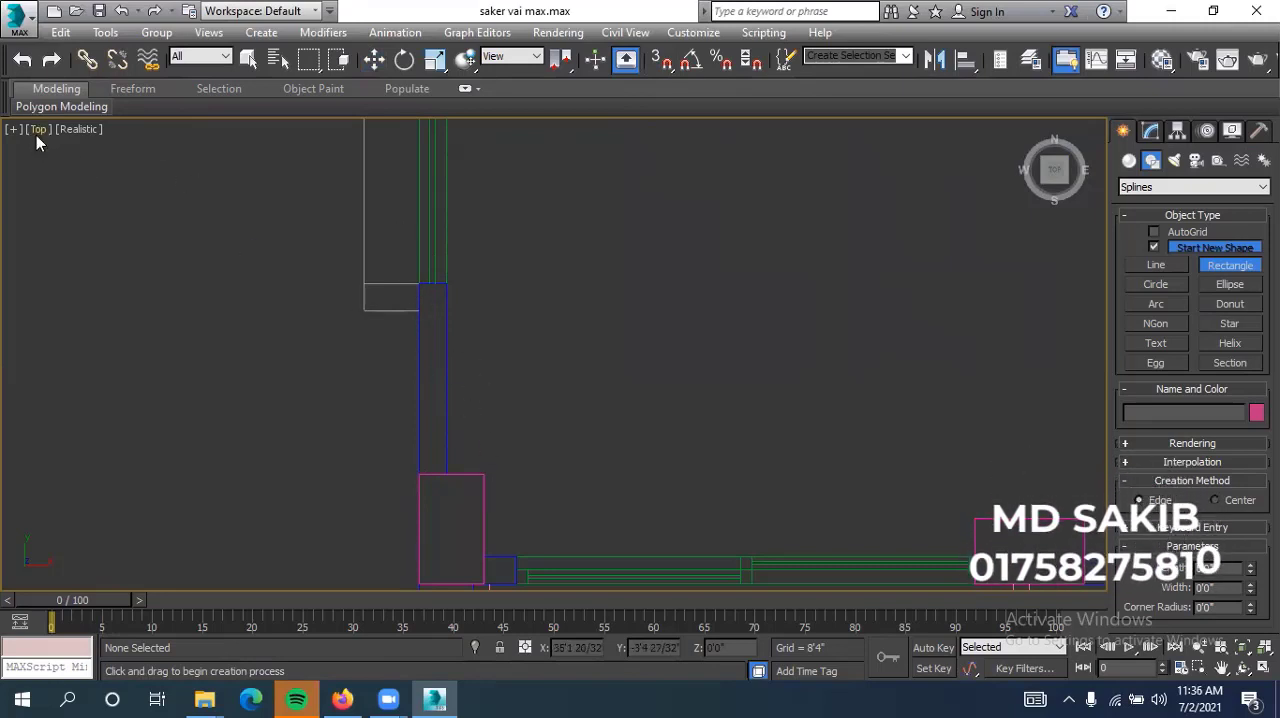
click(665, 62)
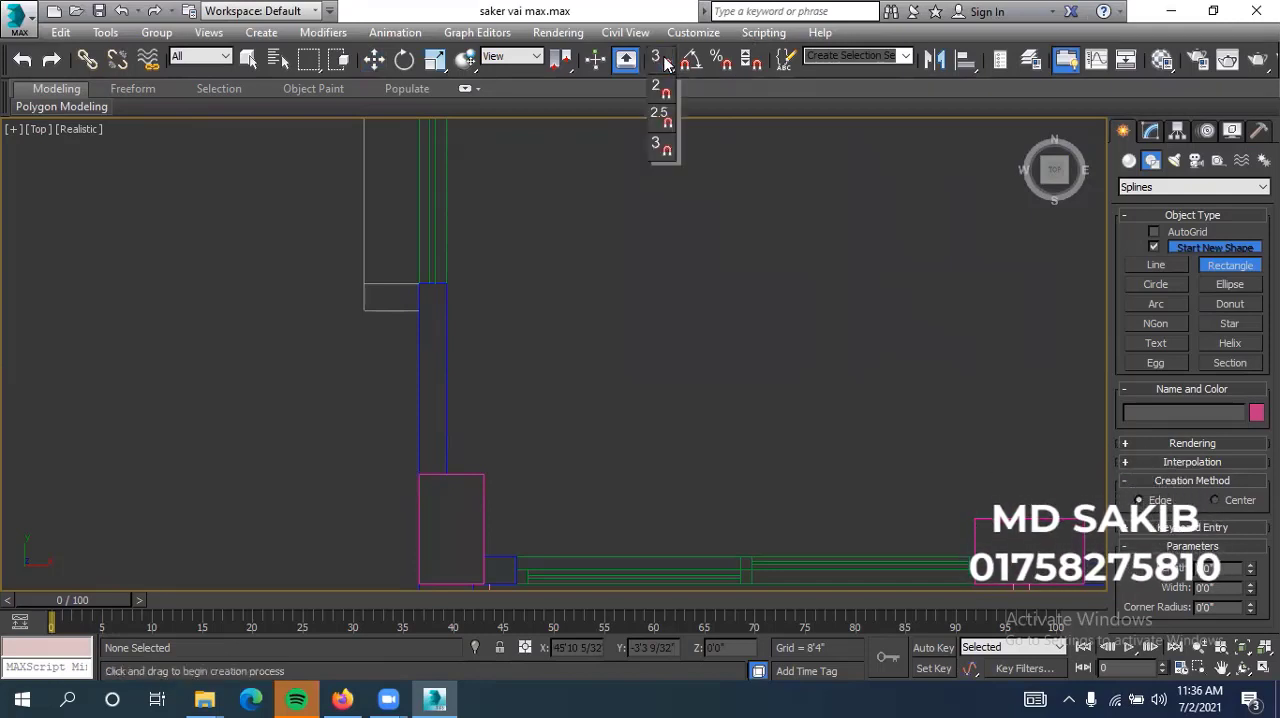
click(662, 117)
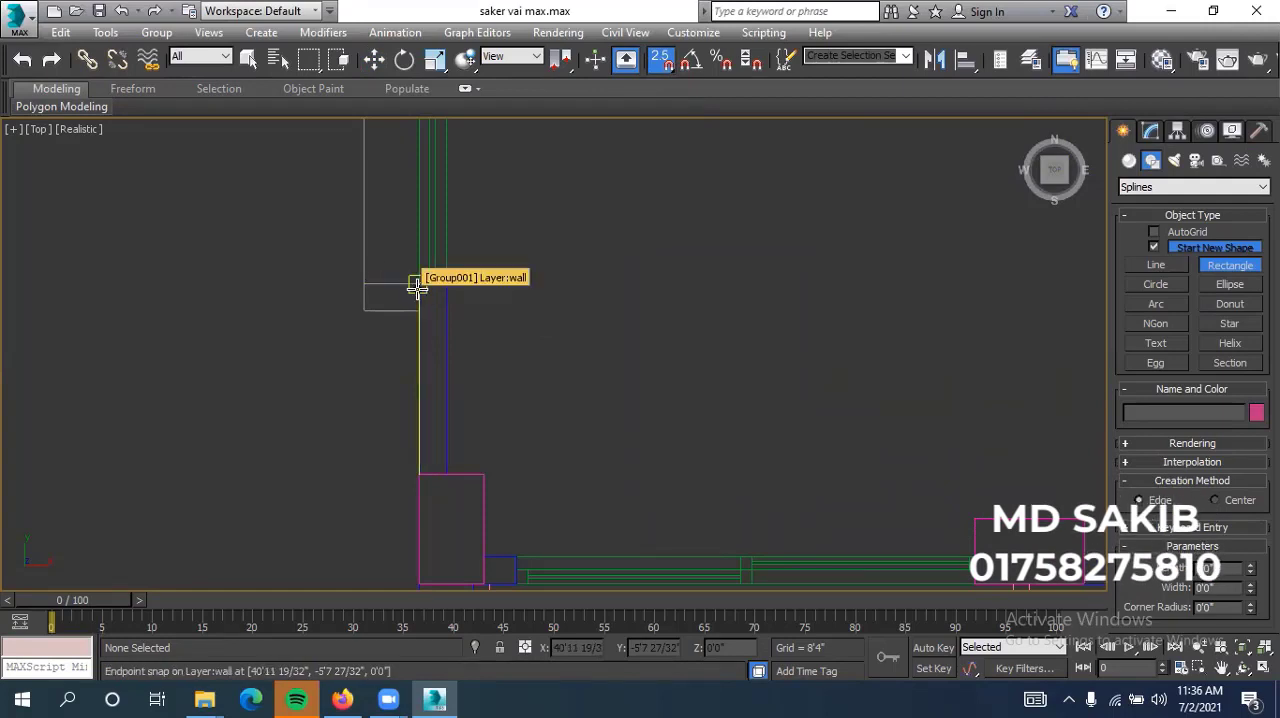
Trace the wall segment between window and corner column with a rectangle about 2'11" by 5" and extrude it 2'6"
drag(418, 284, 446, 472)
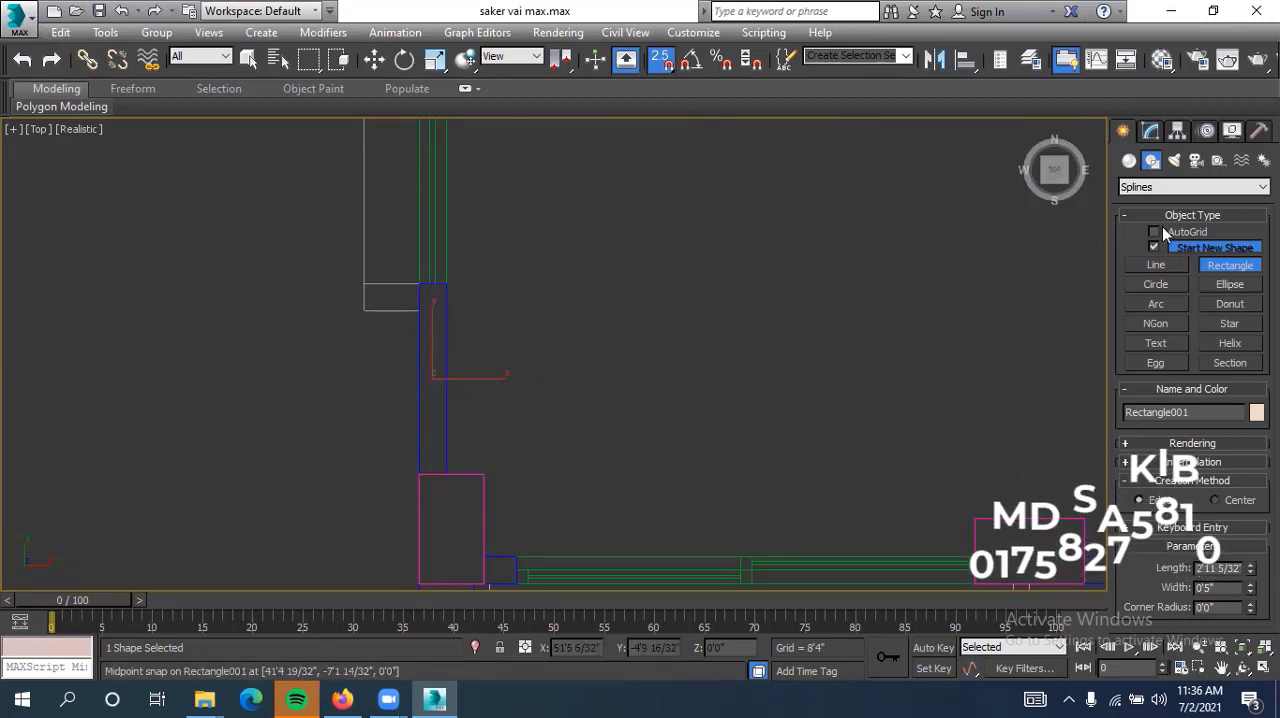
click(1152, 132)
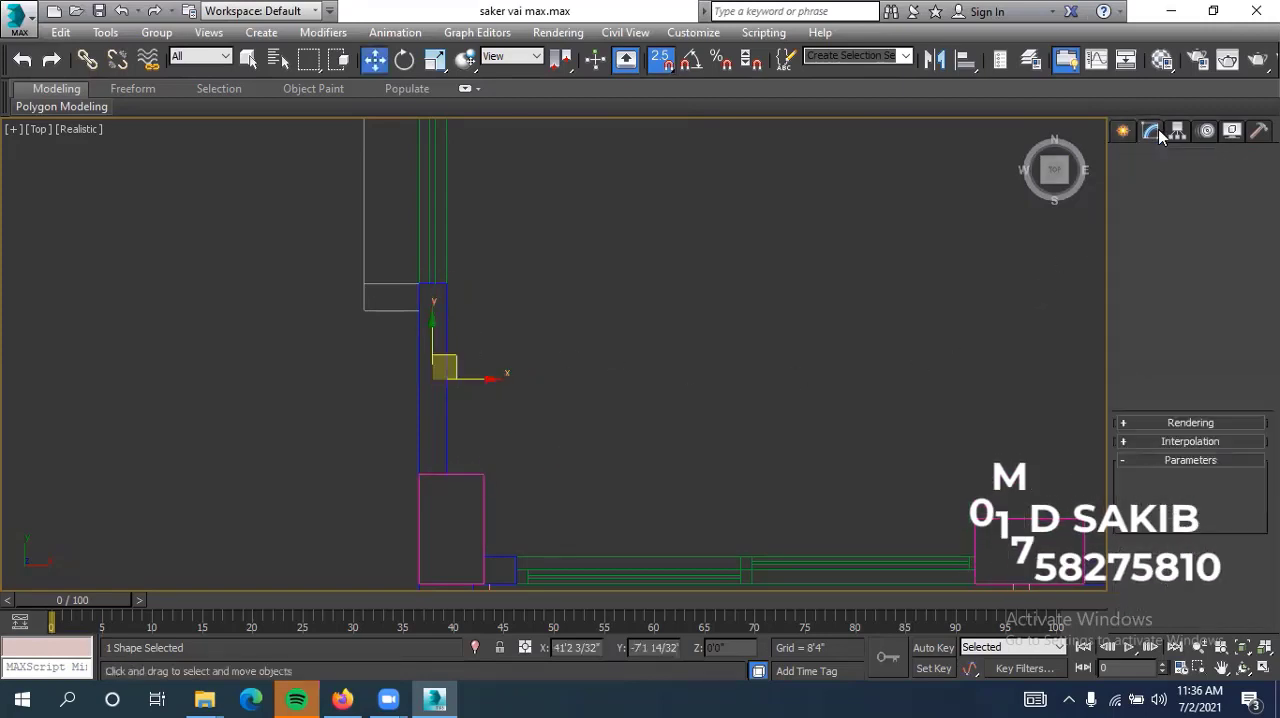
click(1156, 210)
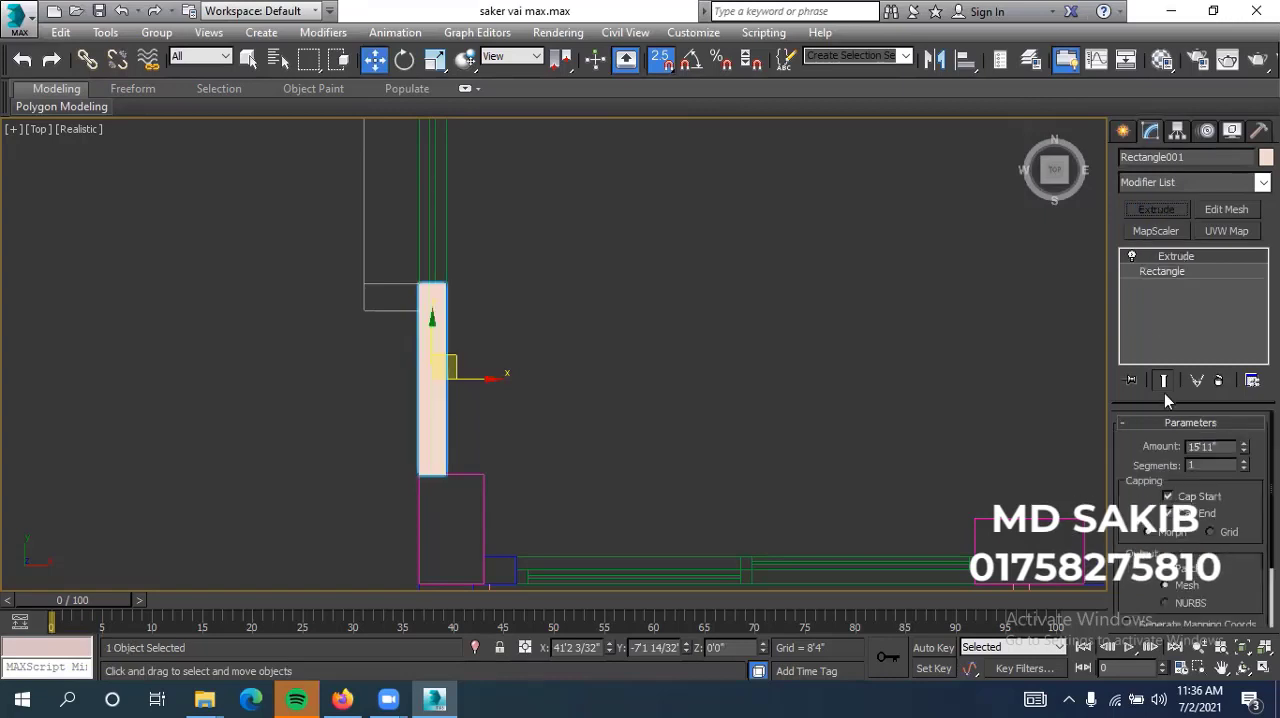
double_click(1203, 446)
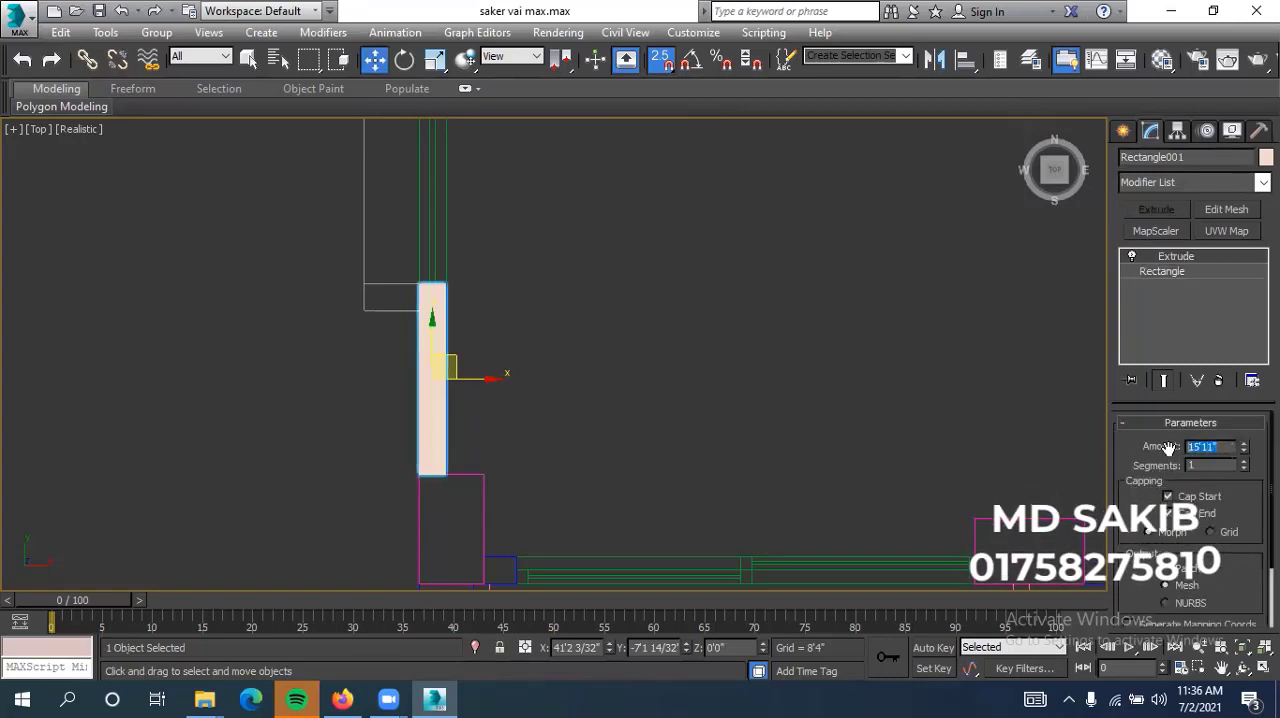
text(2'6)
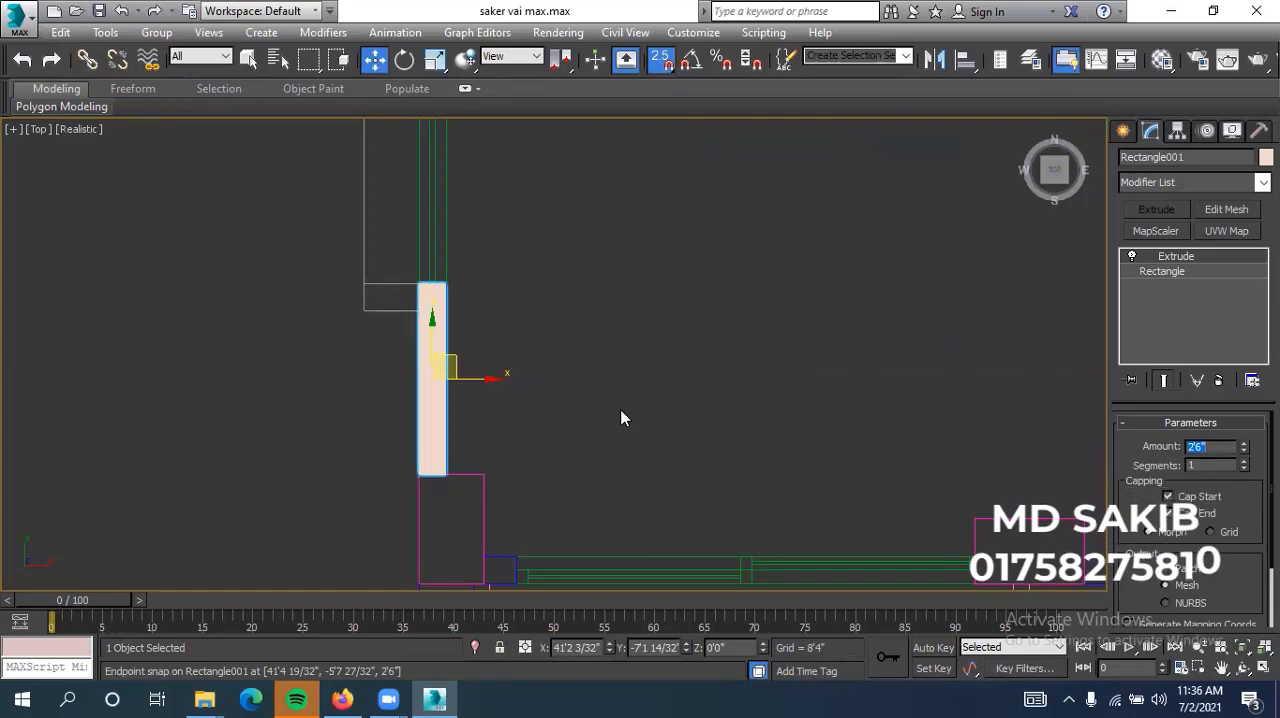
Deselect the extruded wall segment and inspect it in an orthographic 3D view
alt+middle_drag(620, 418, 683, 314)
click(600, 360)
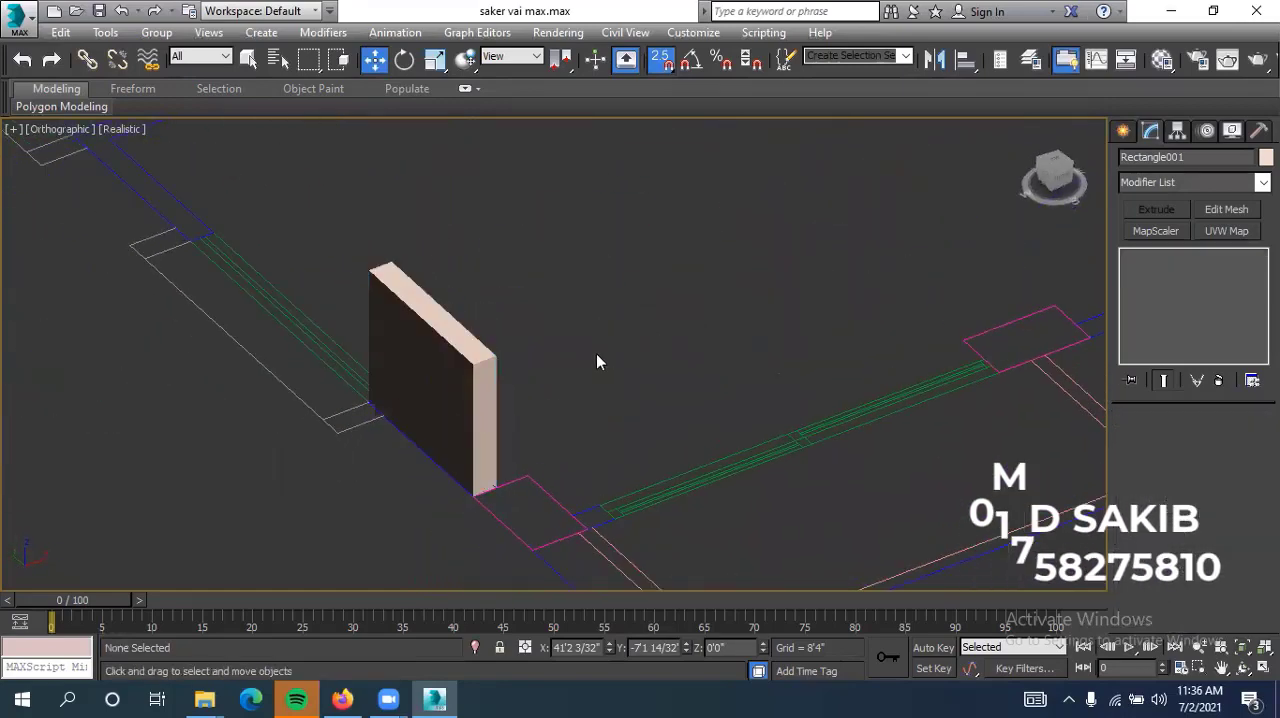
alt+middle_drag(600, 360, 631, 349)
scroll(631, 349, down, 2)
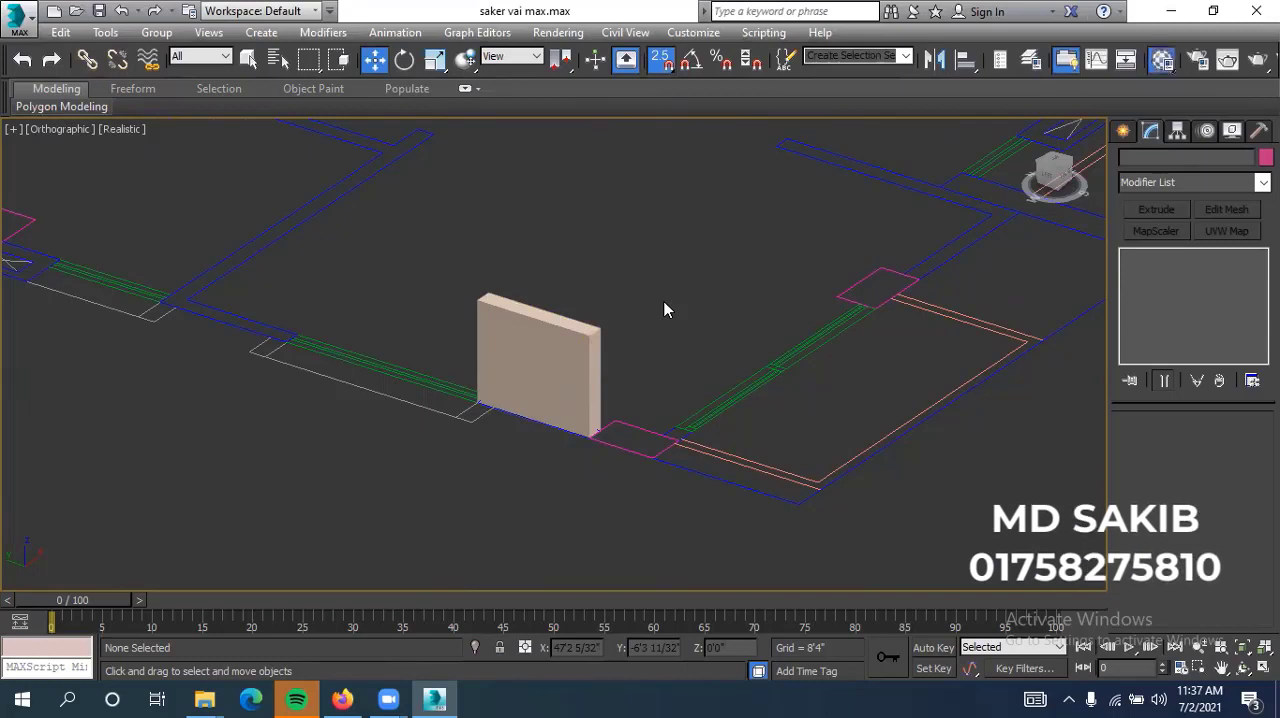
Switch the Material Editor from Compact to Slate mode and reopen it
key(m)
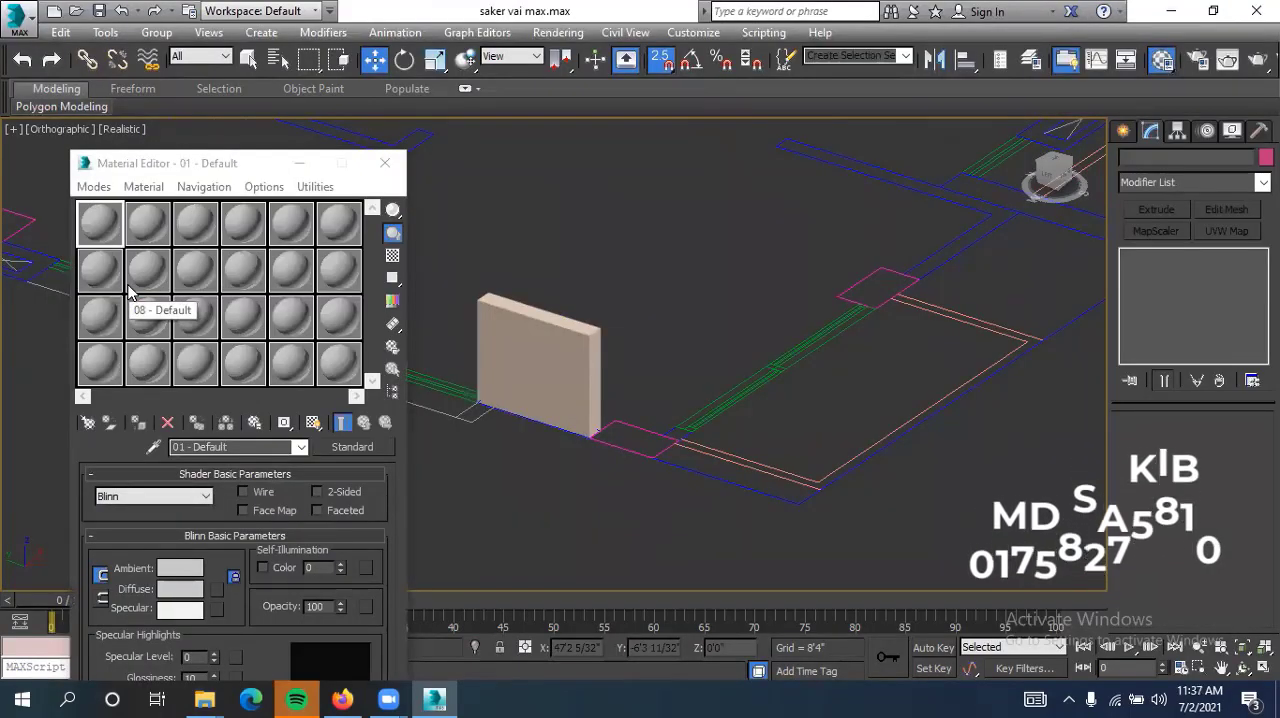
click(94, 187)
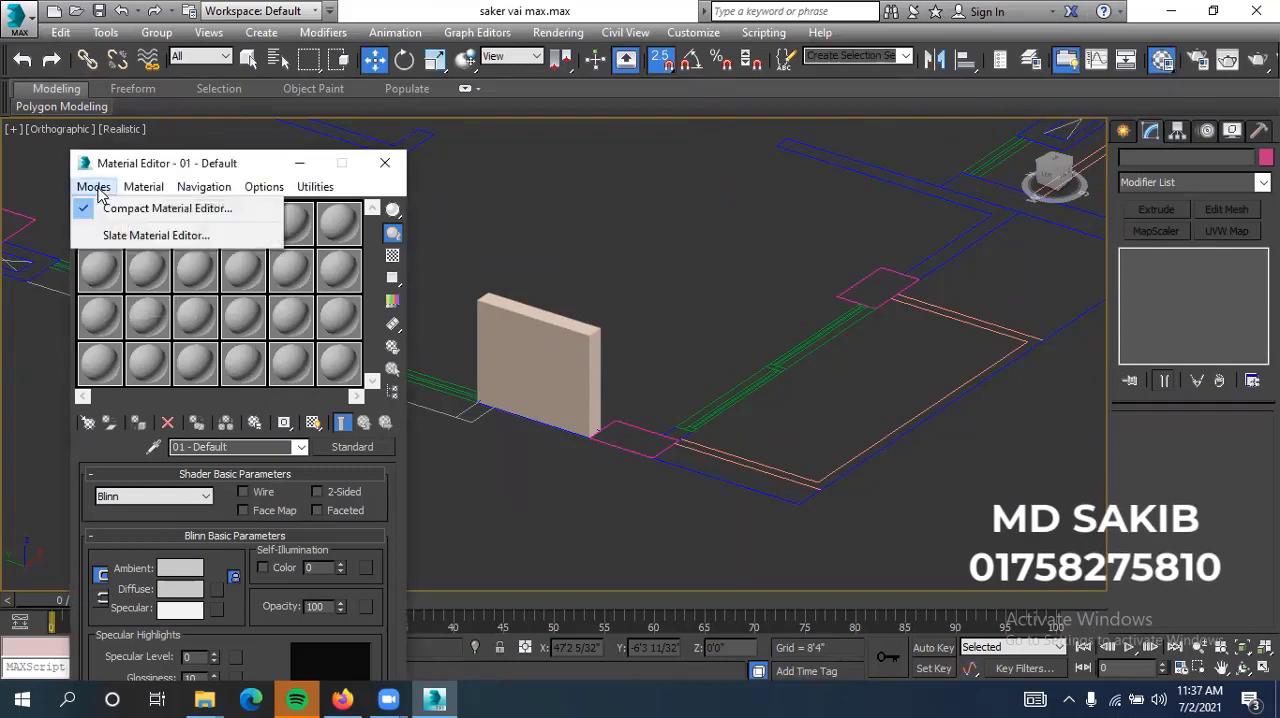
click(140, 236)
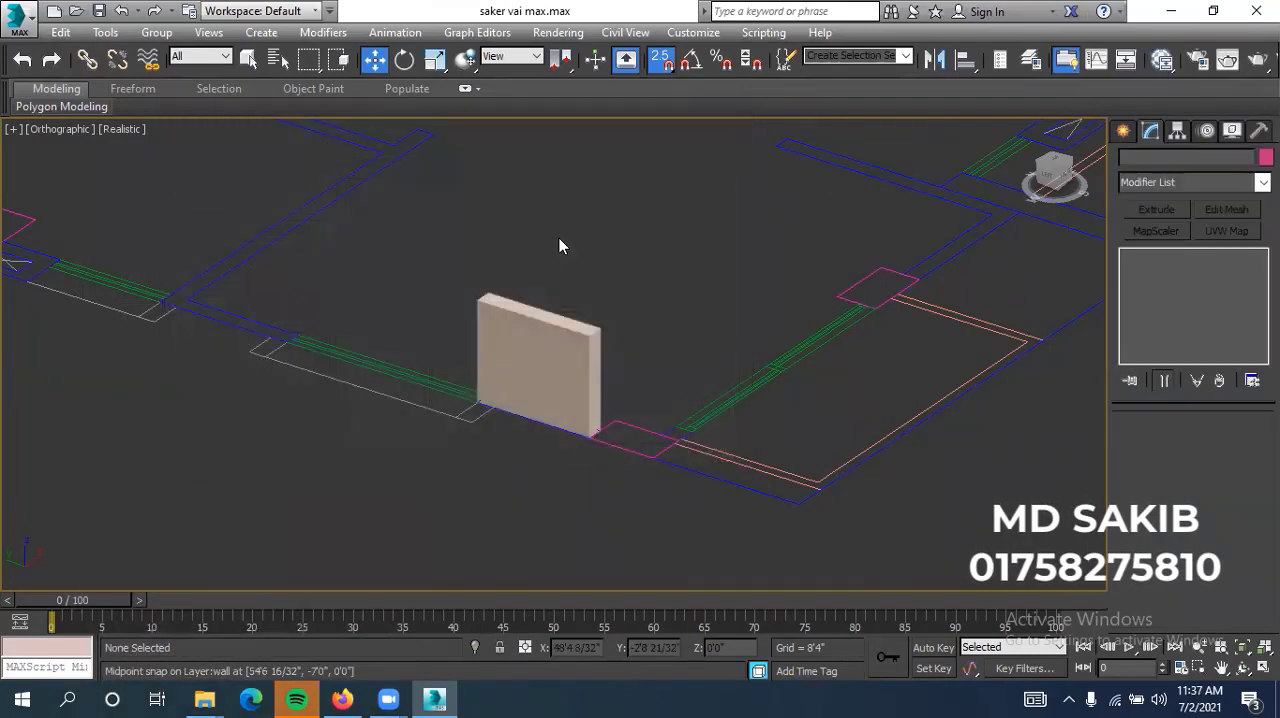
key(m)
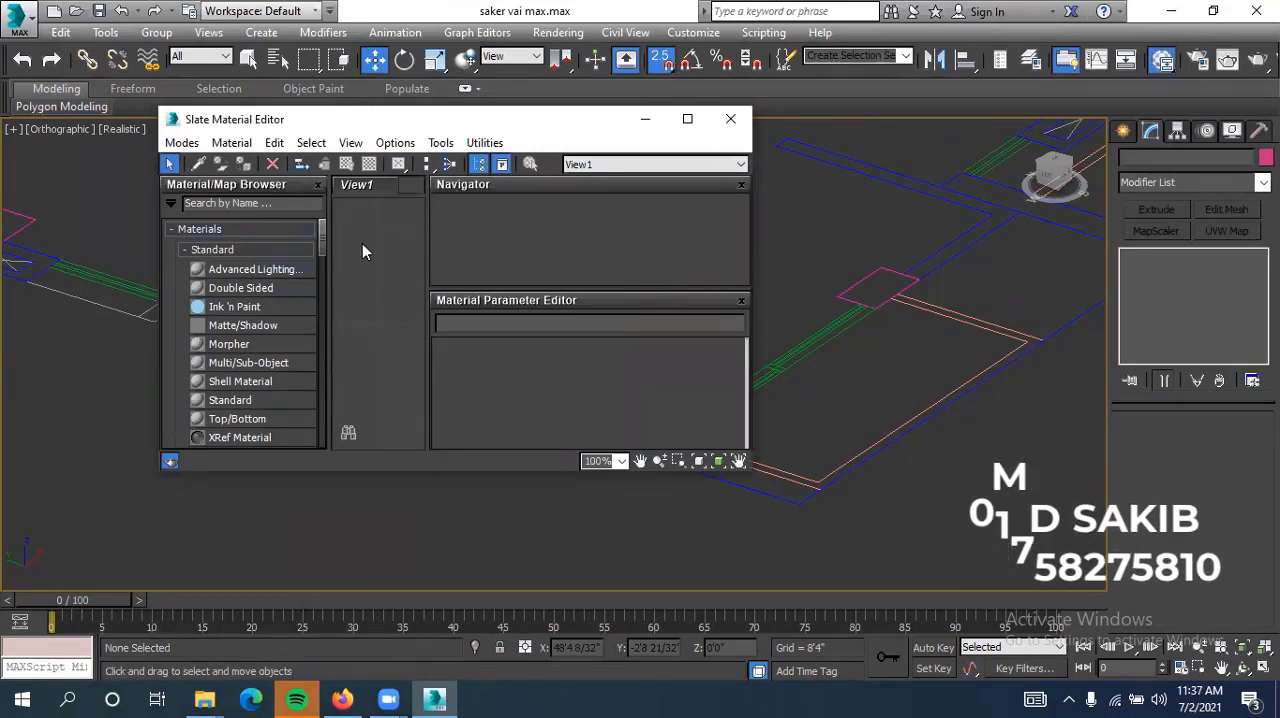
Close and reopen the Slate Material Editor, and switch it to Compact Material Editor mode
click(731, 120)
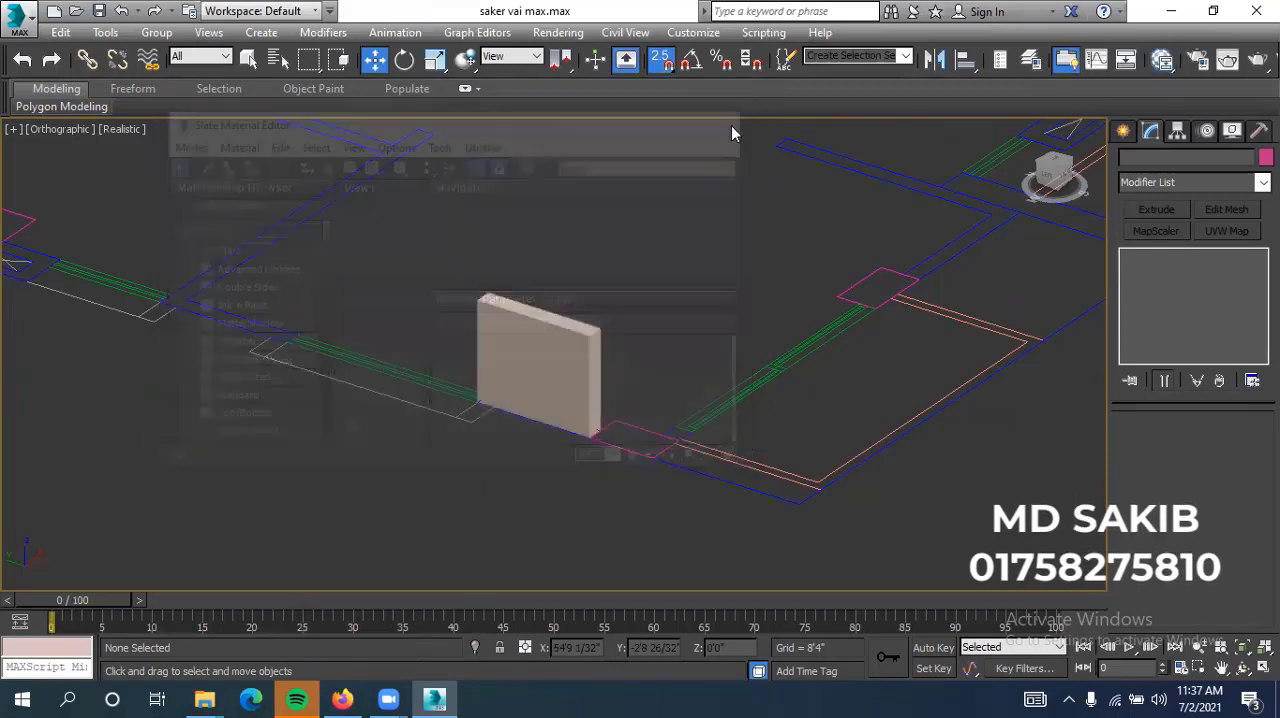
key(m)
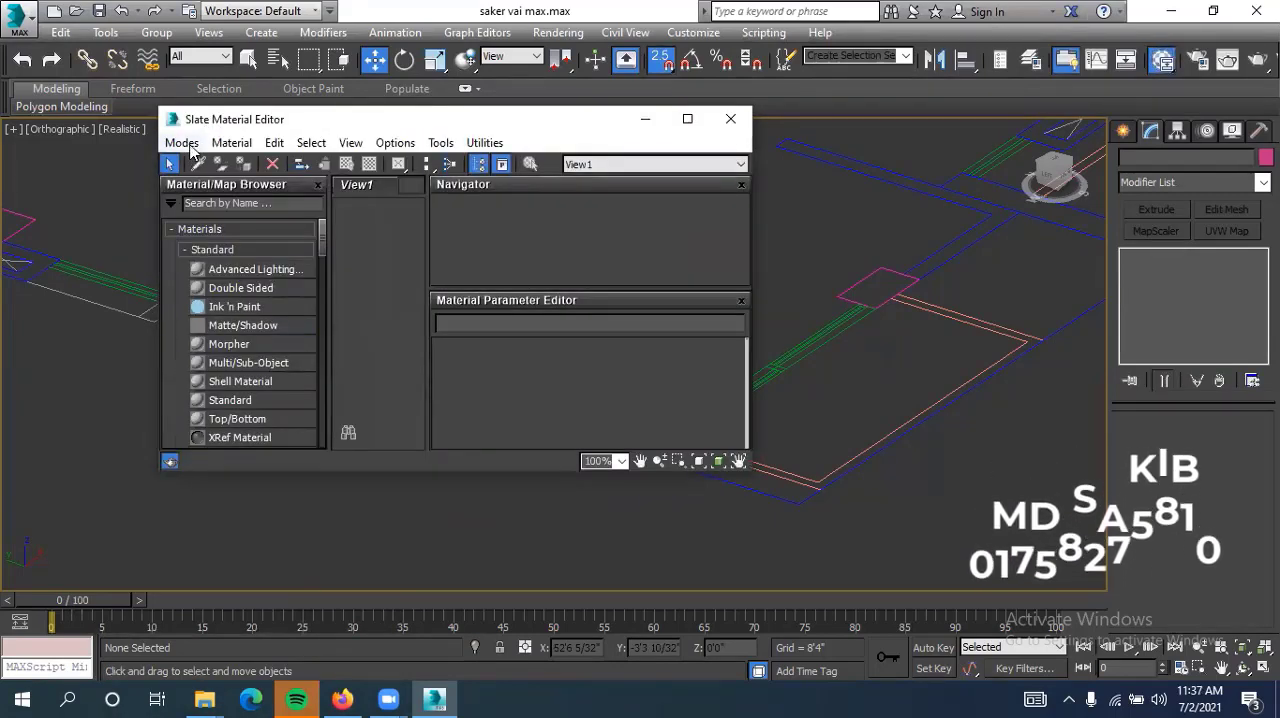
click(182, 143)
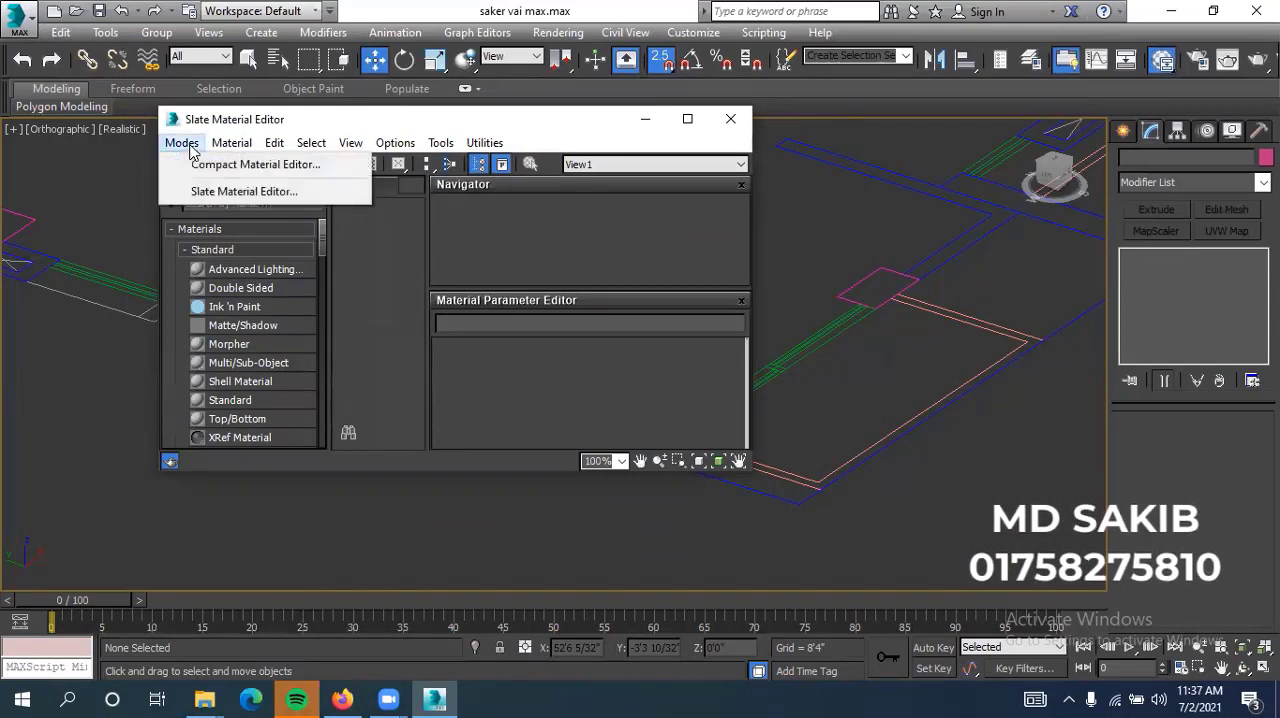
click(294, 165)
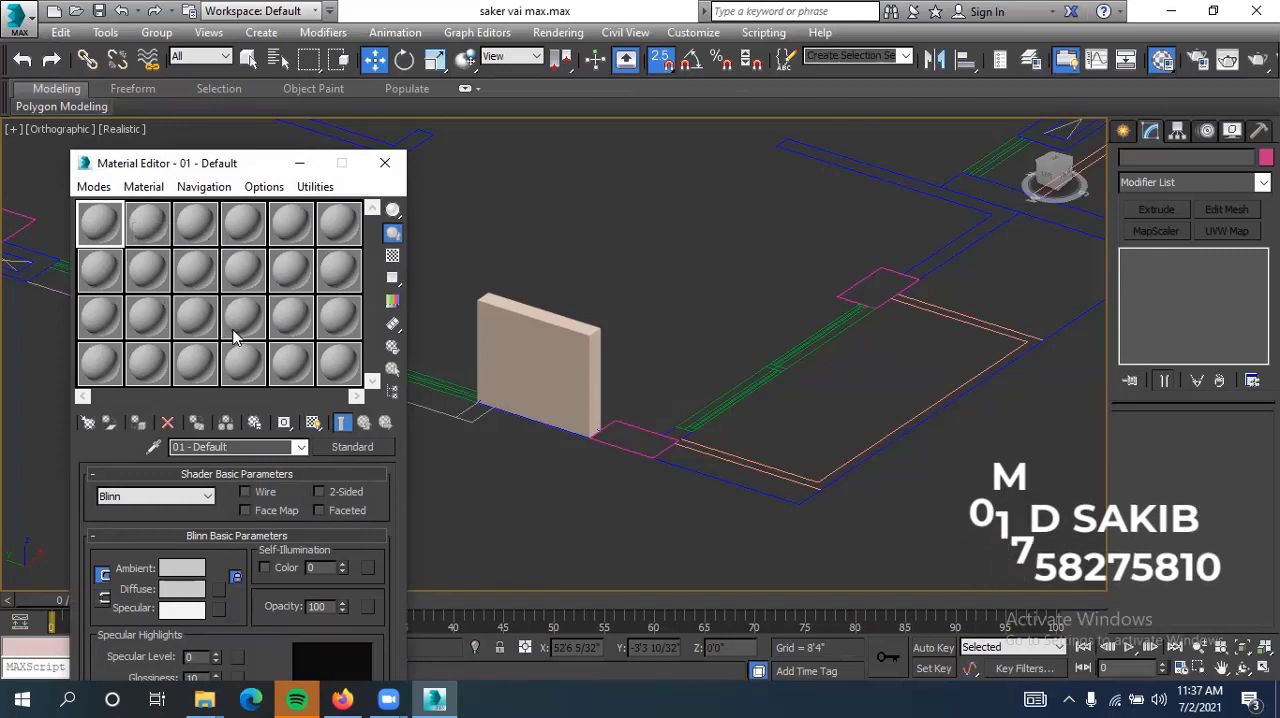
Try the 3 X 2 sample window layout for the material slots and restore the 6 X 4 layout
click(147, 232)
right_click(153, 238)
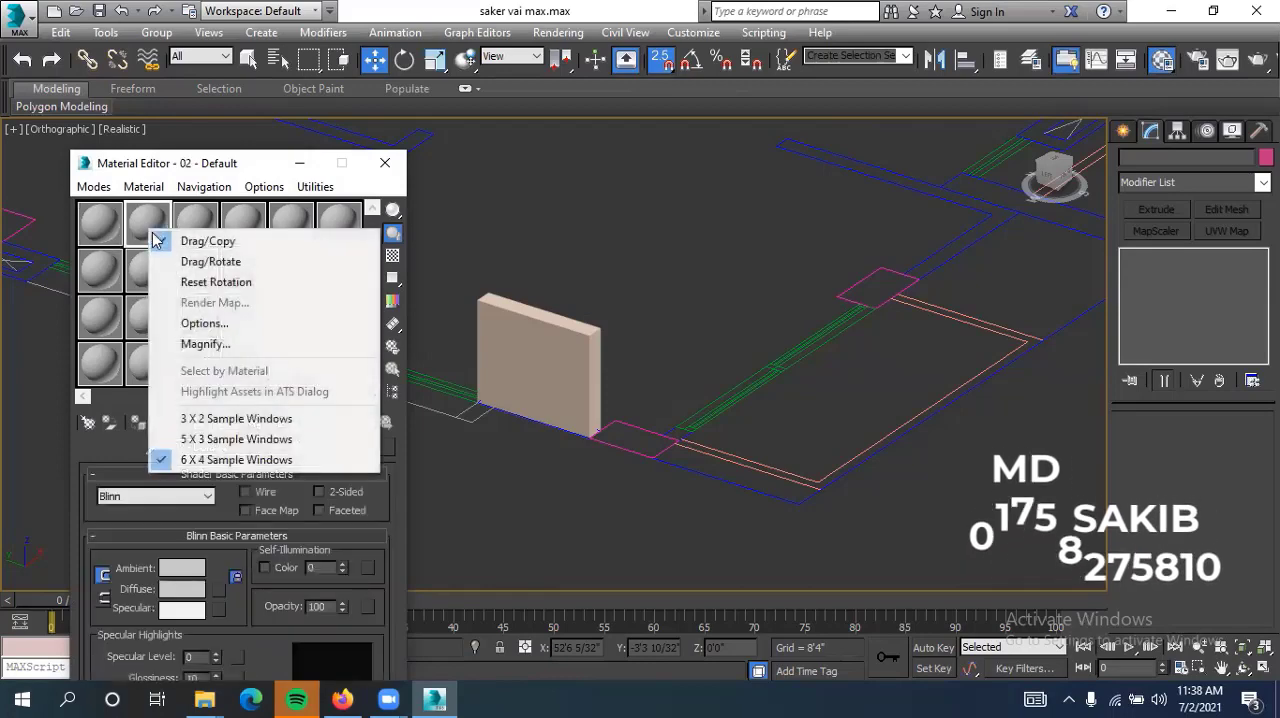
click(249, 421)
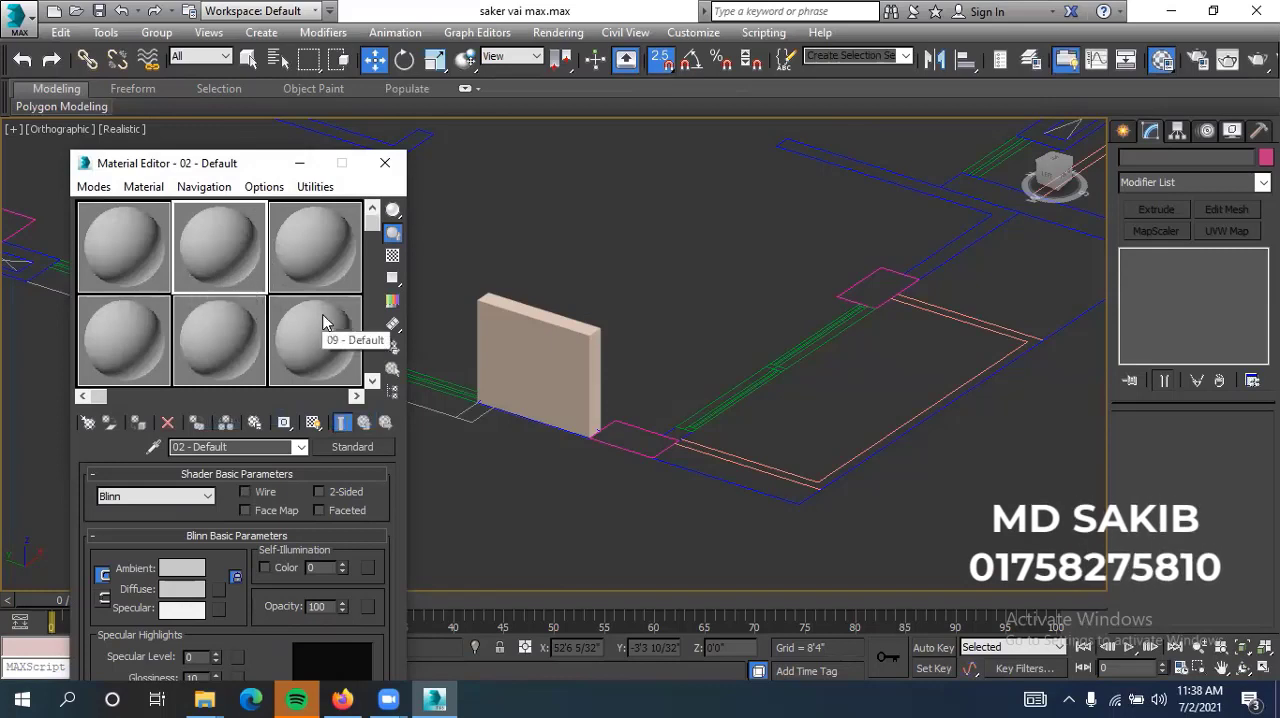
click(372, 253)
mouse_move(372, 247)
mouse_down()
mouse_move(372, 380)
mouse_move(355, 258)
mouse_move(364, 233)
mouse_up()
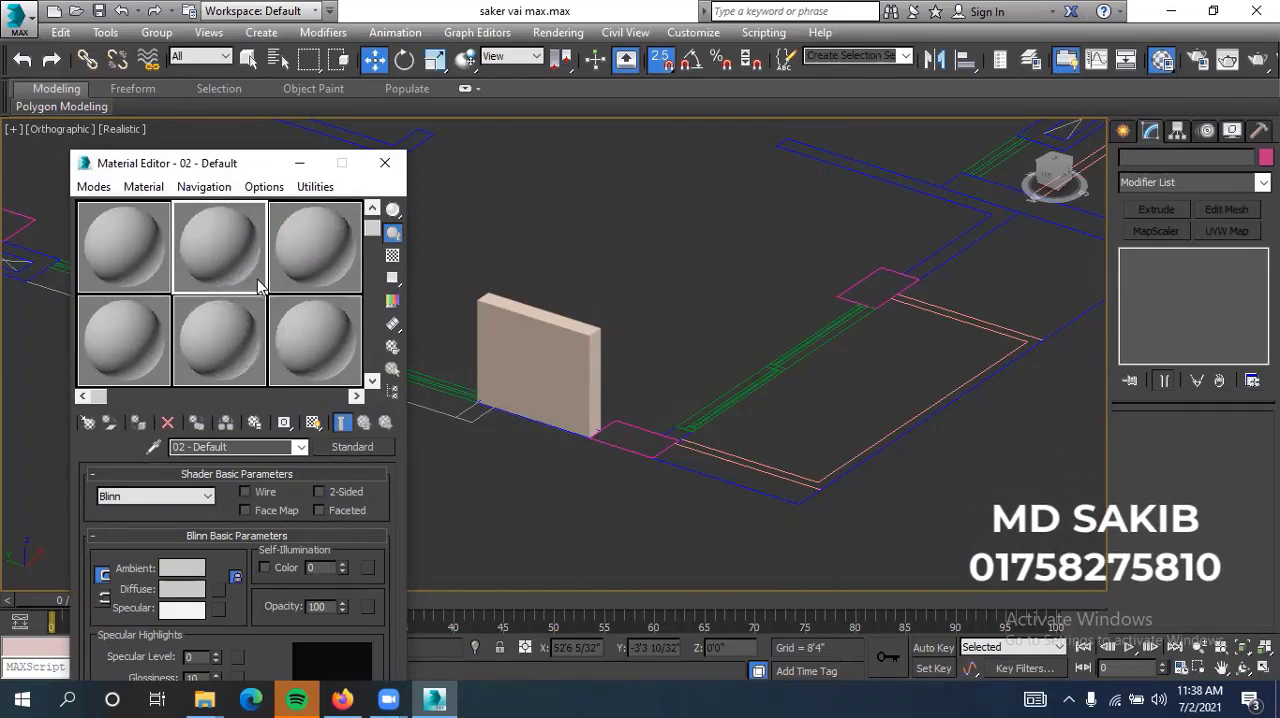
right_click(221, 254)
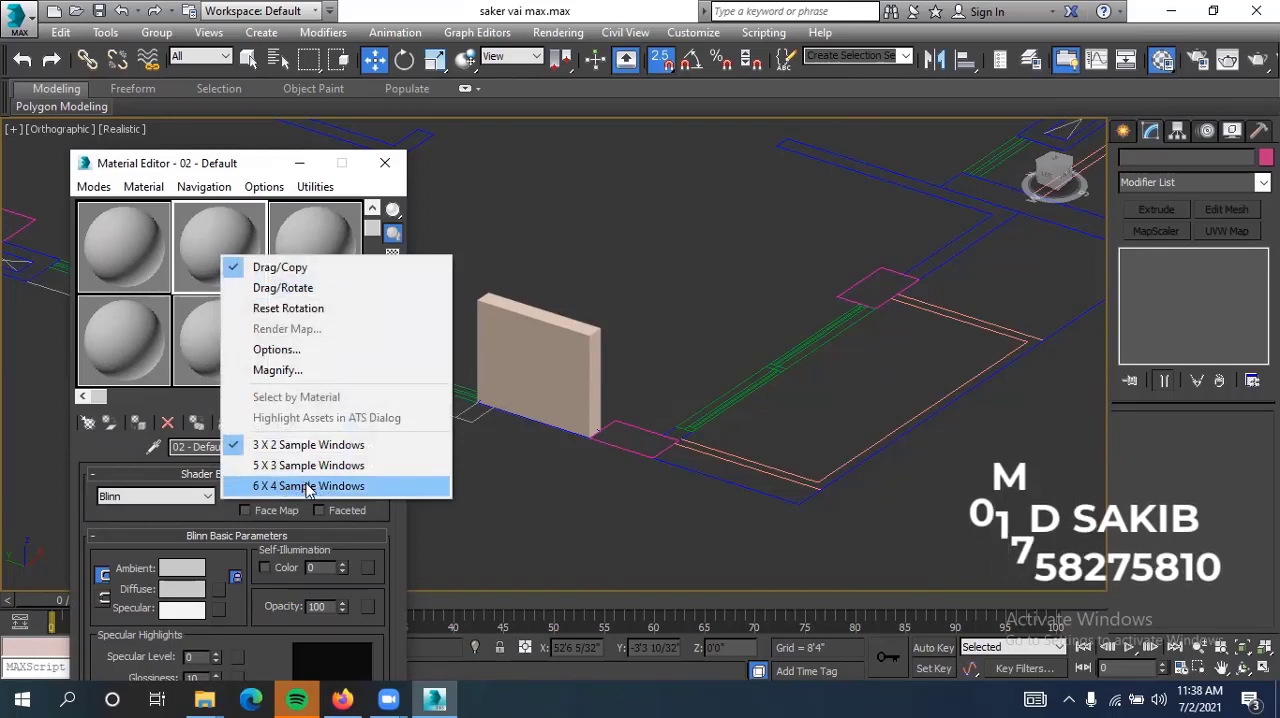
click(304, 486)
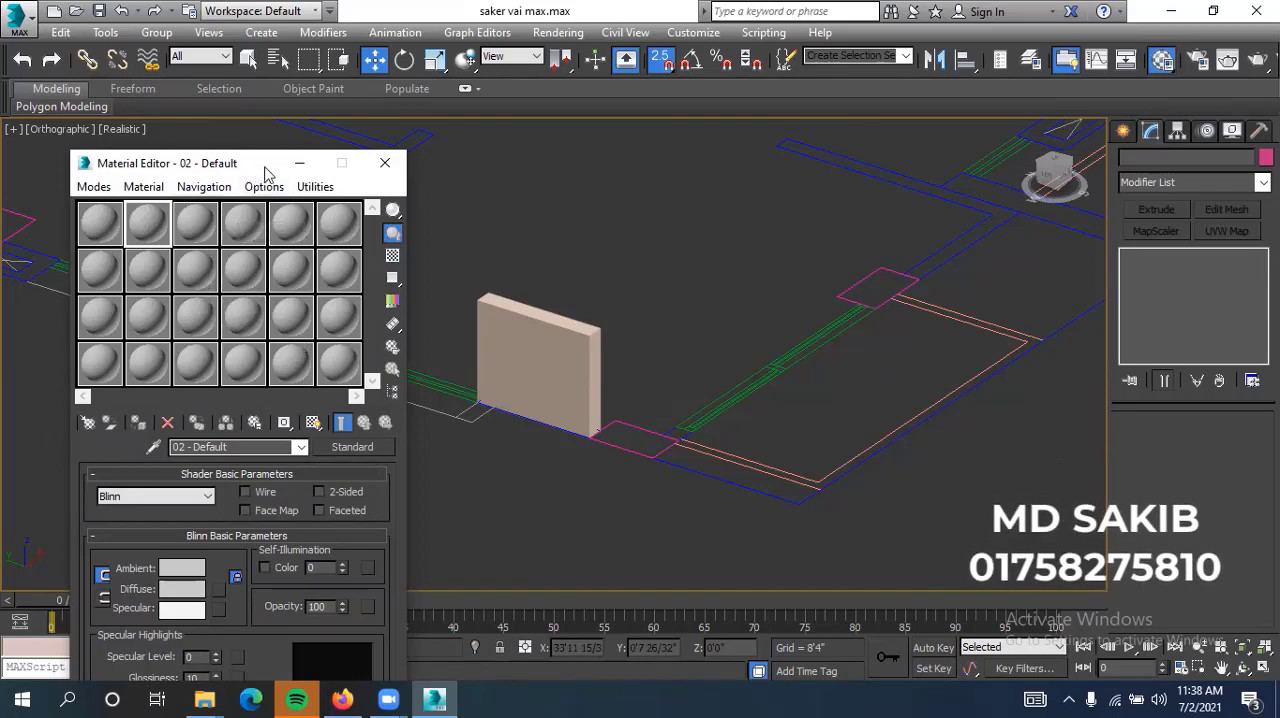
Reposition the Material Editor clear of the wall segment and name the first sample slot's material "wall"
drag(265, 172, 271, 222)
middle_drag(590, 337, 702, 340)
click(700, 338)
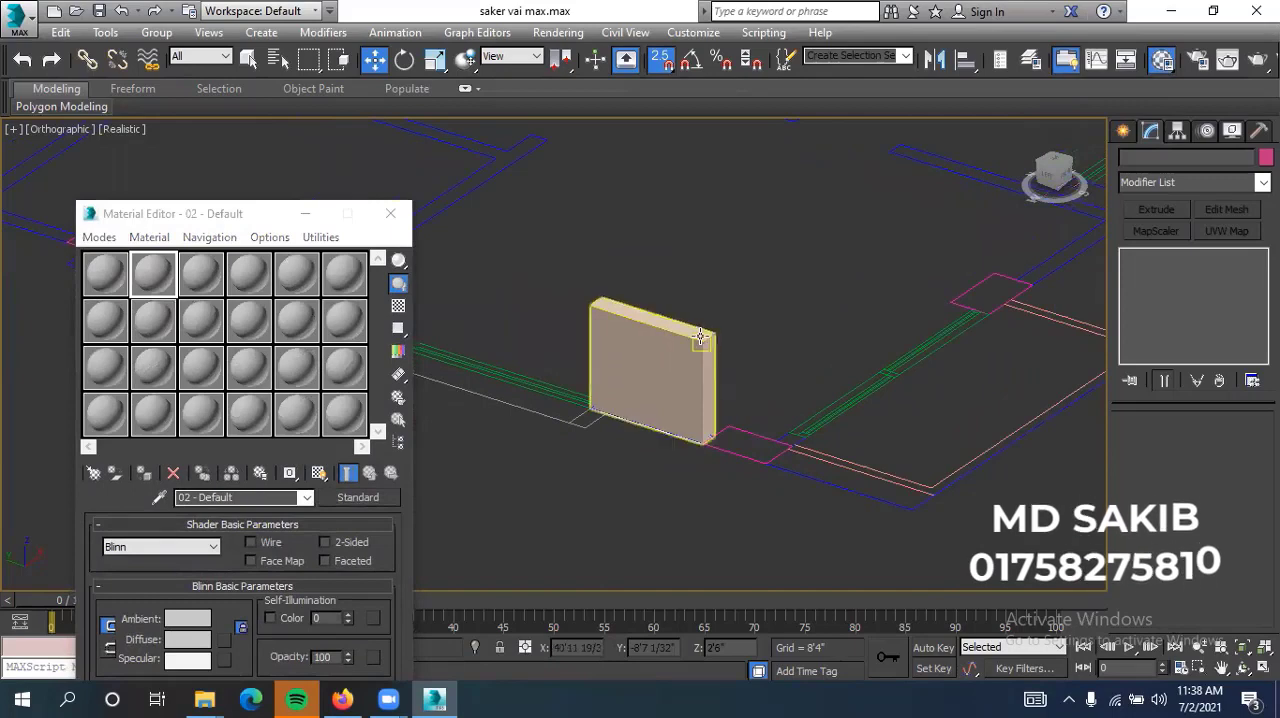
click(113, 281)
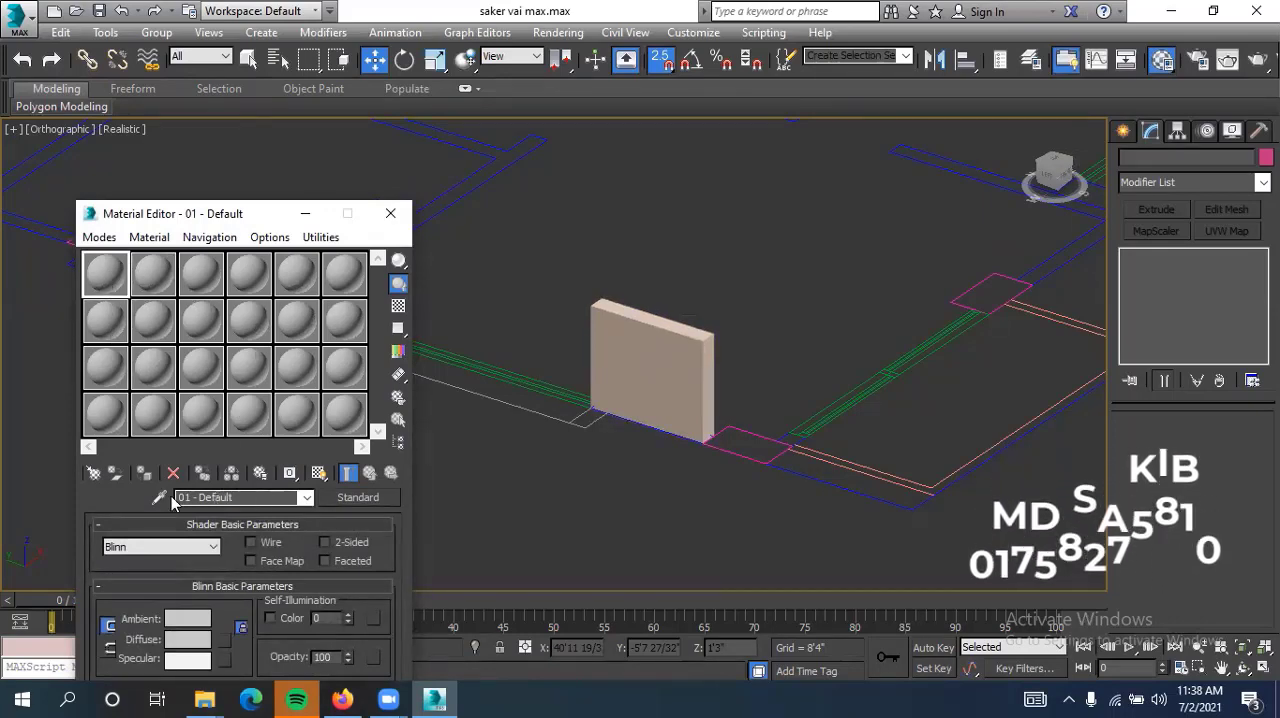
key(BackSpace)
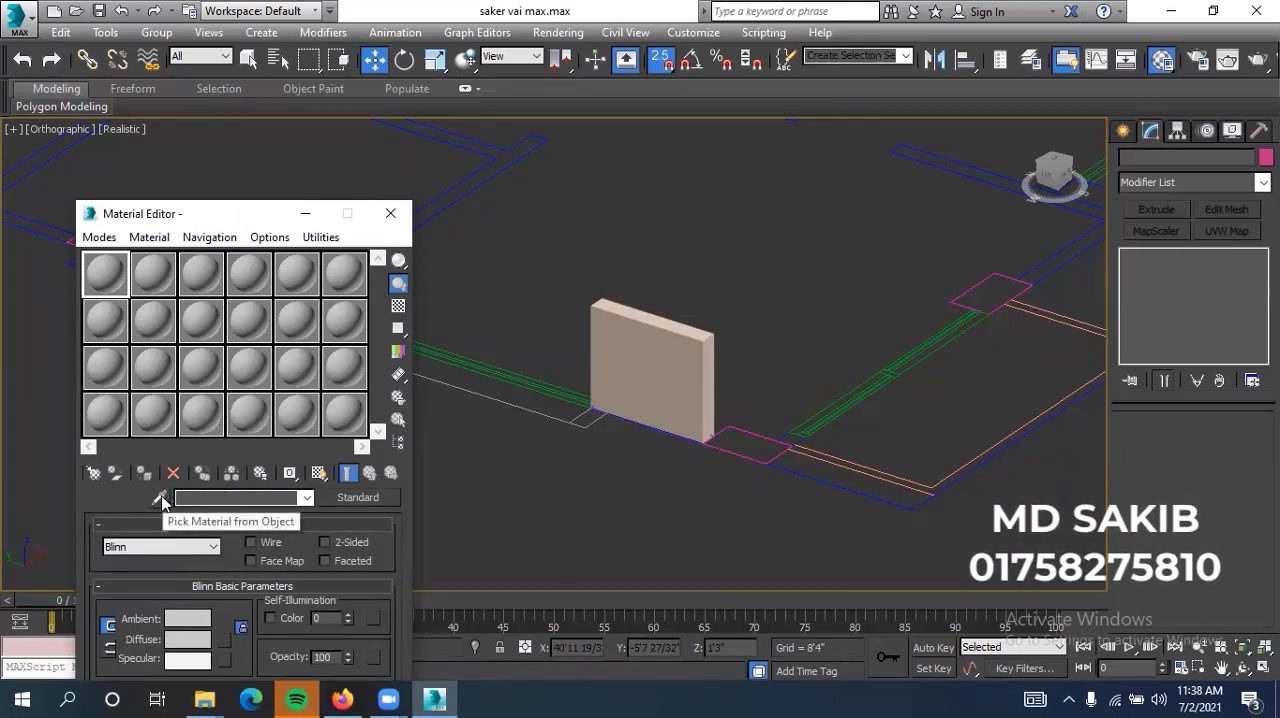
text(wall)
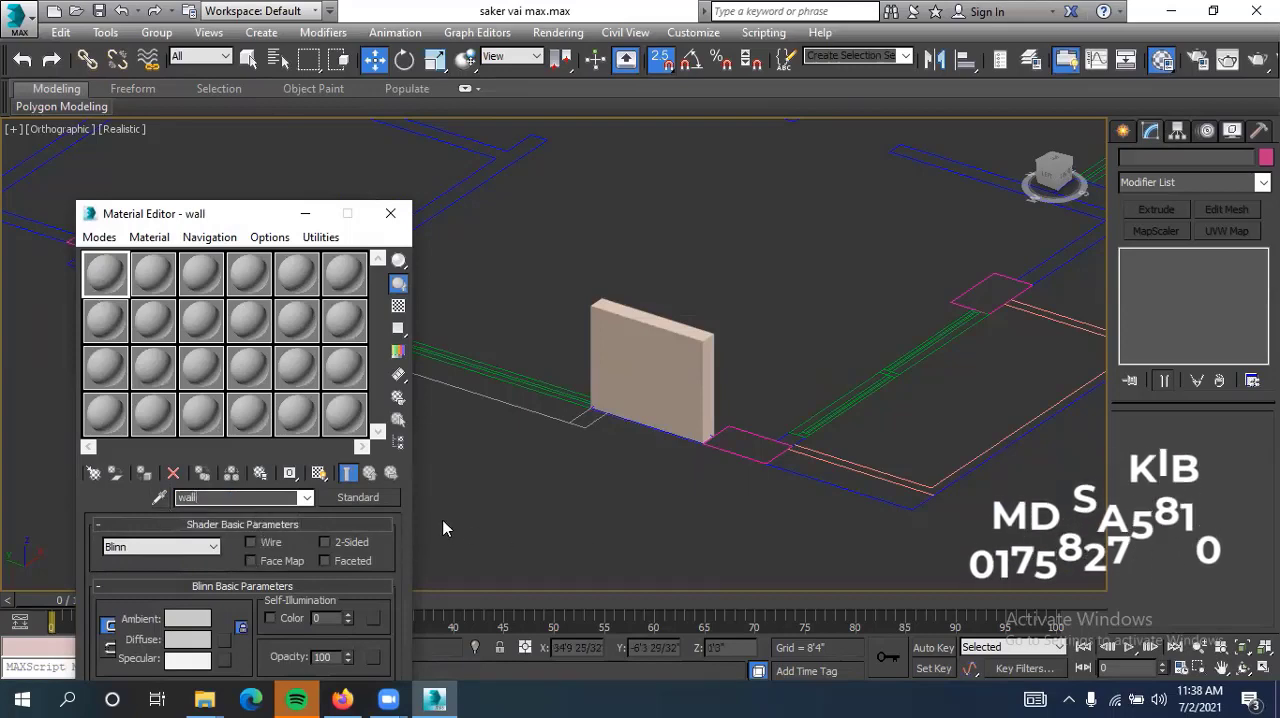
Change the wall material's type from Standard to VRayMtl
click(352, 500)
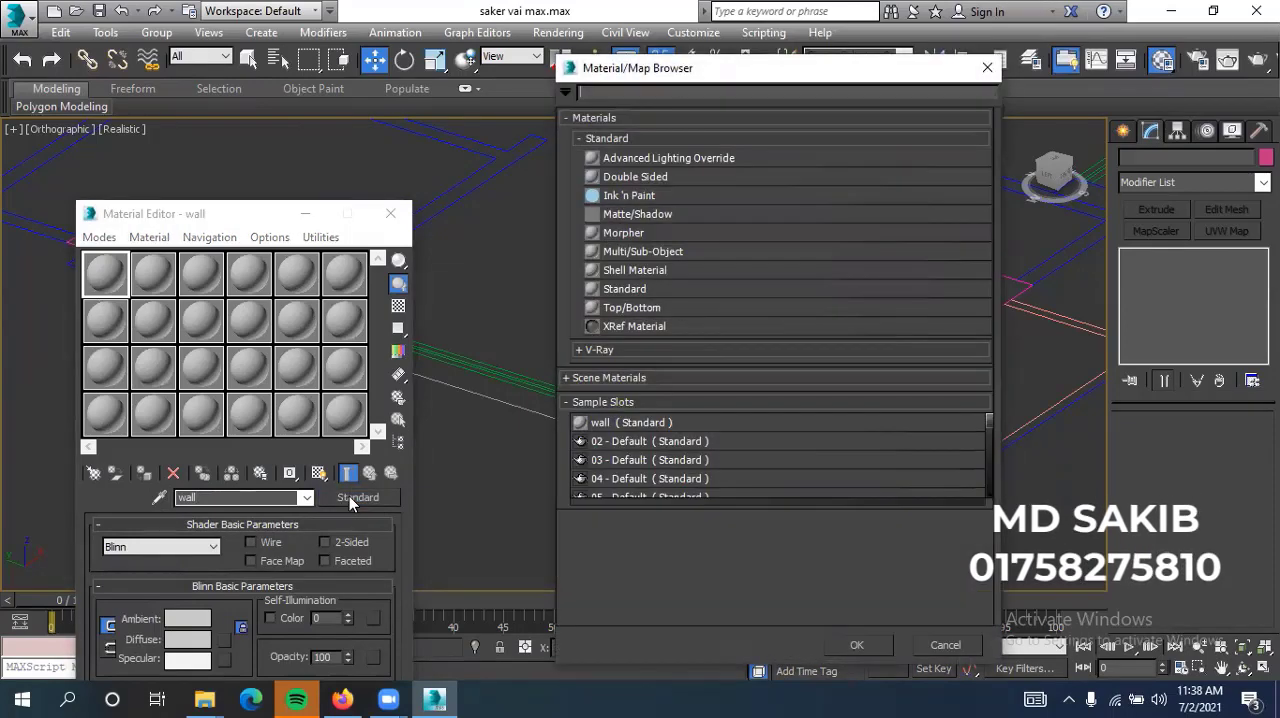
click(608, 352)
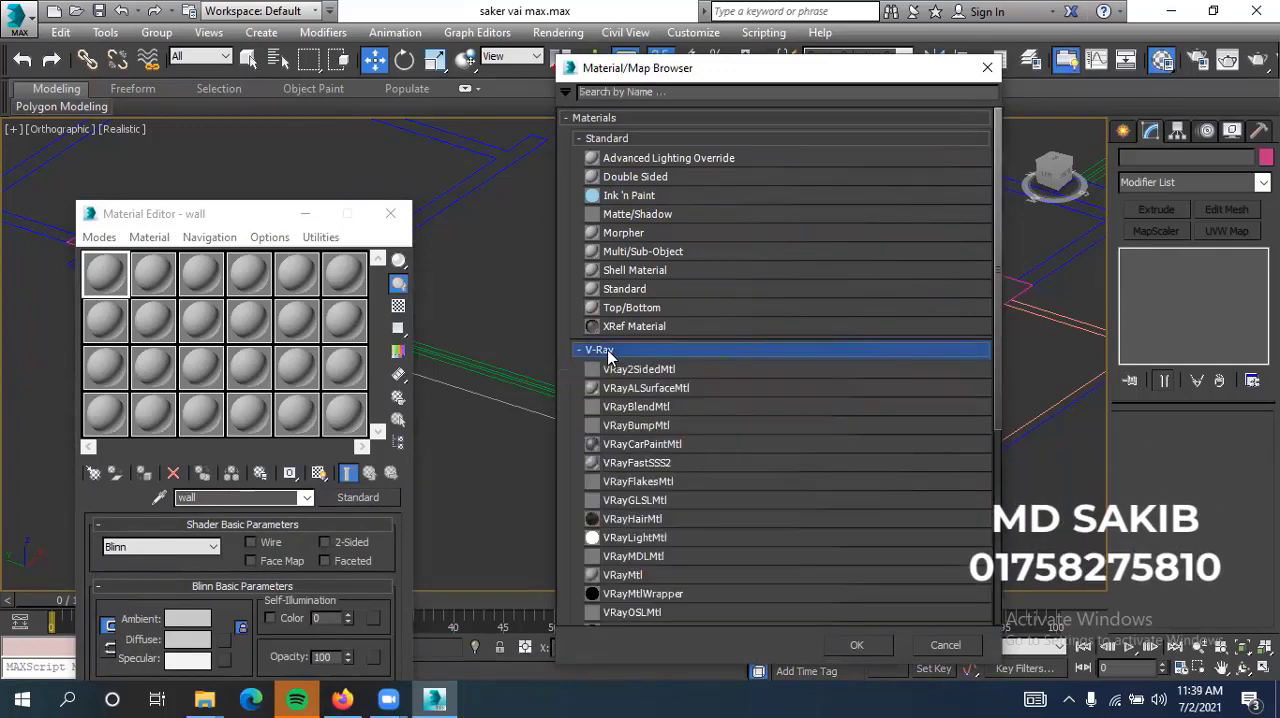
click(645, 575)
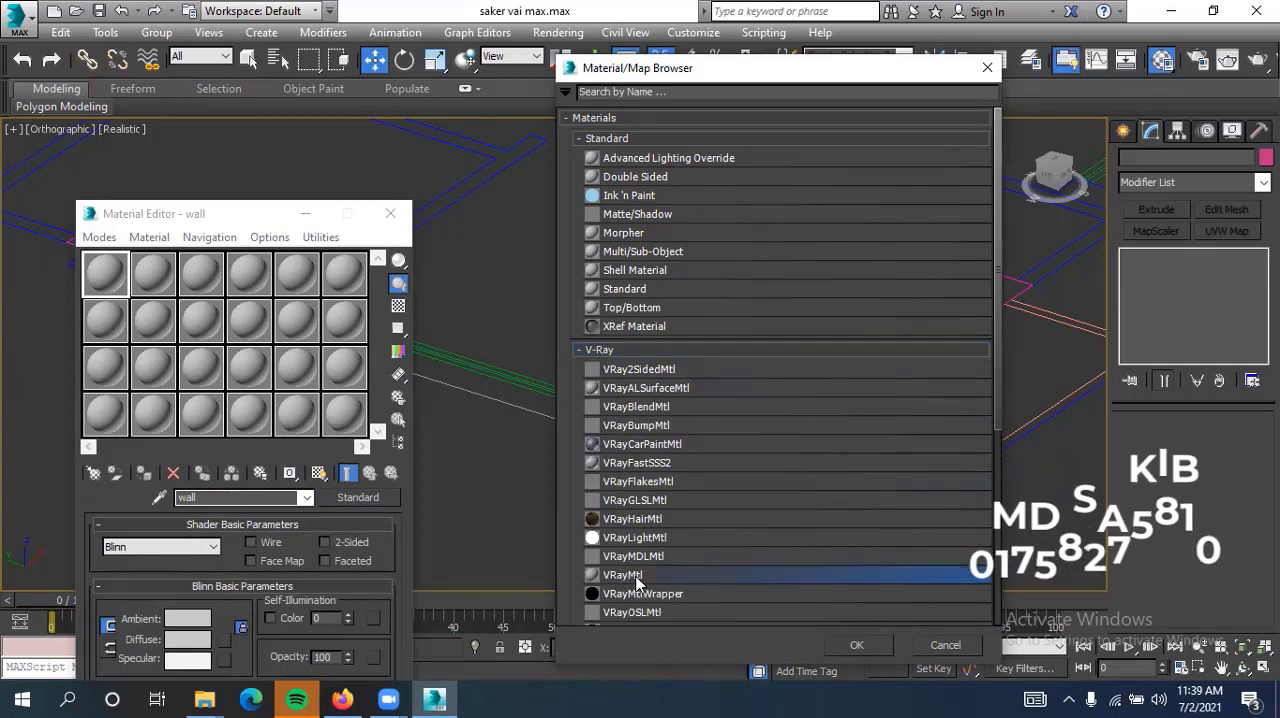
click(858, 645)
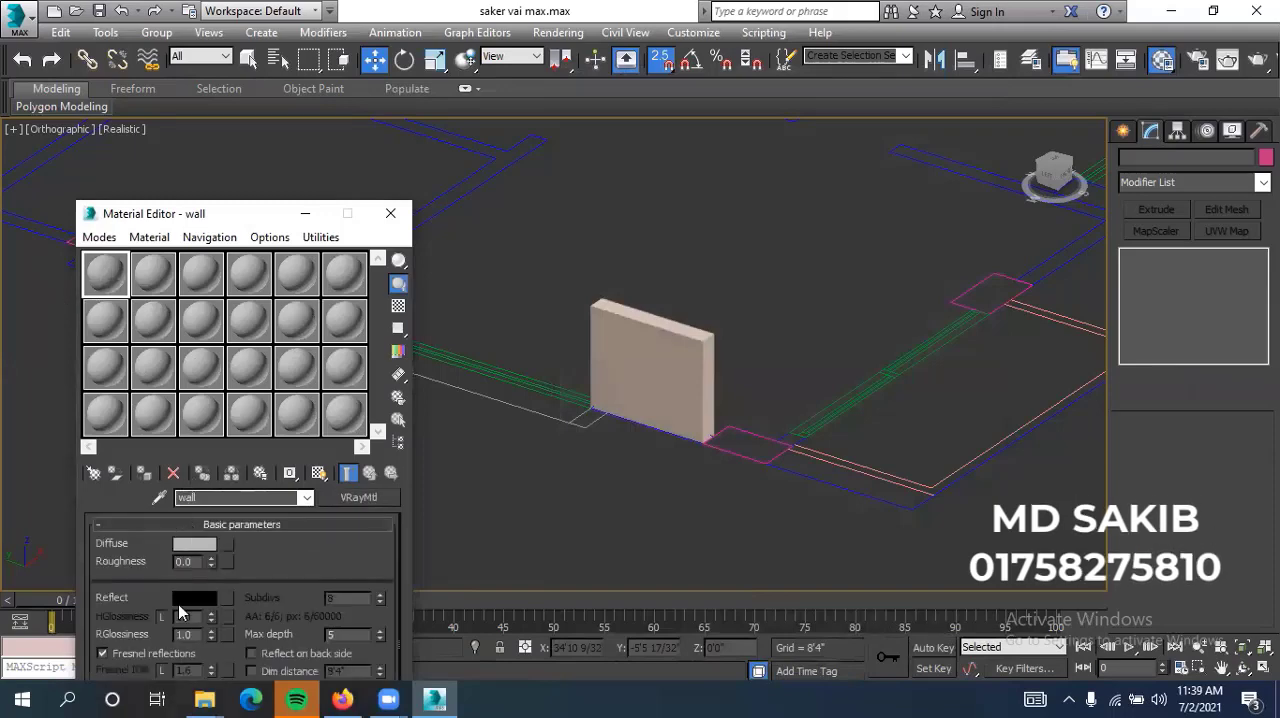
Set the wall material's diffuse color to pure white with RGB 255, 255, 255
click(197, 542)
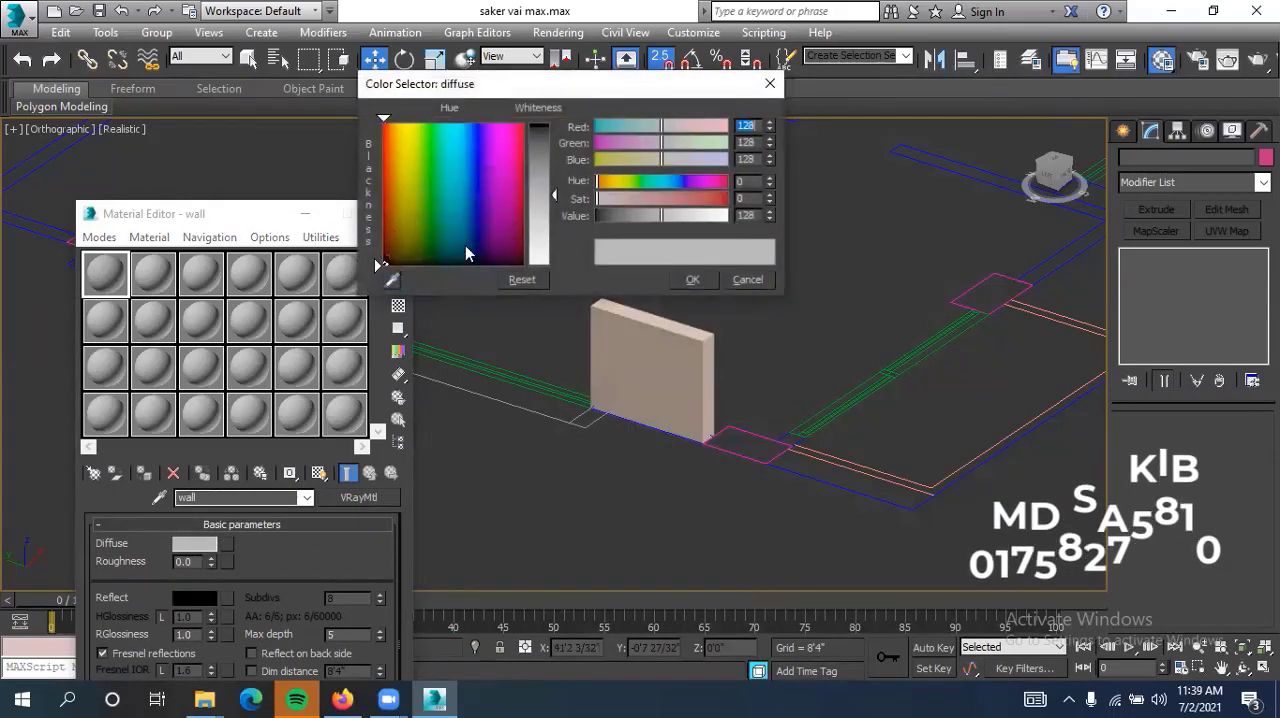
drag(555, 195, 555, 265)
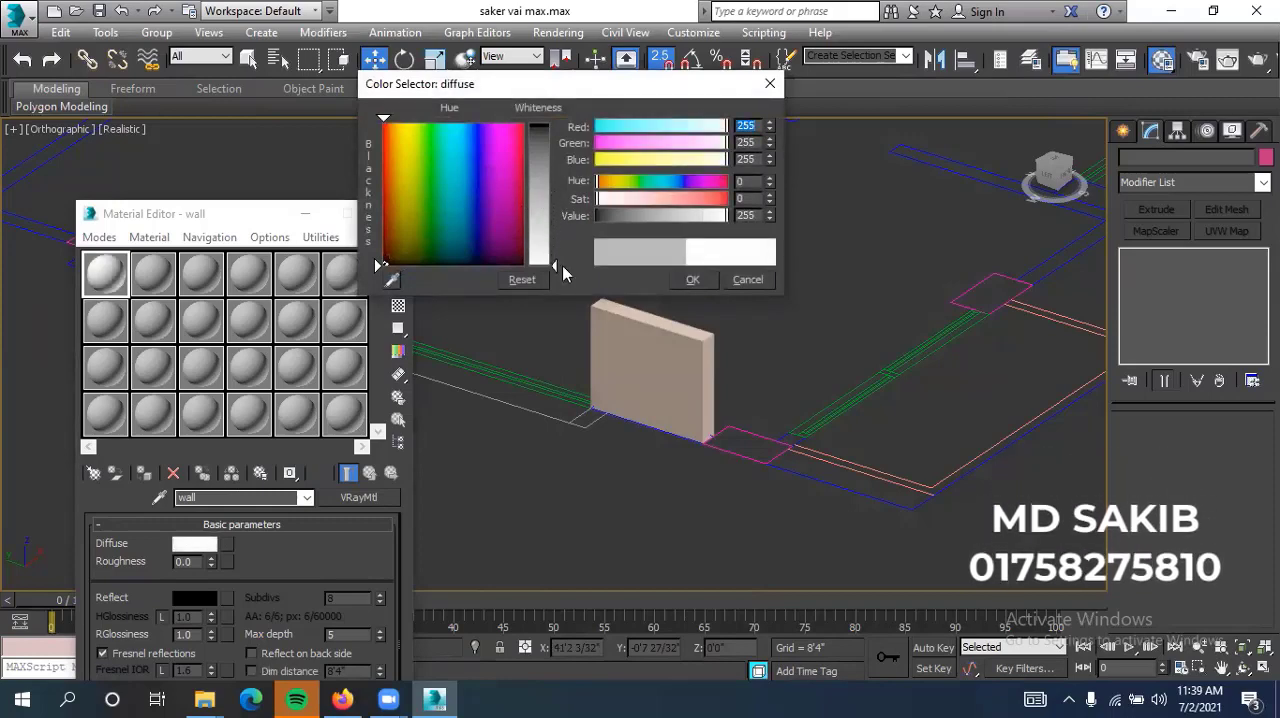
mouse_move(448, 178)
mouse_down()
mouse_move(493, 155)
mouse_move(464, 176)
mouse_up()
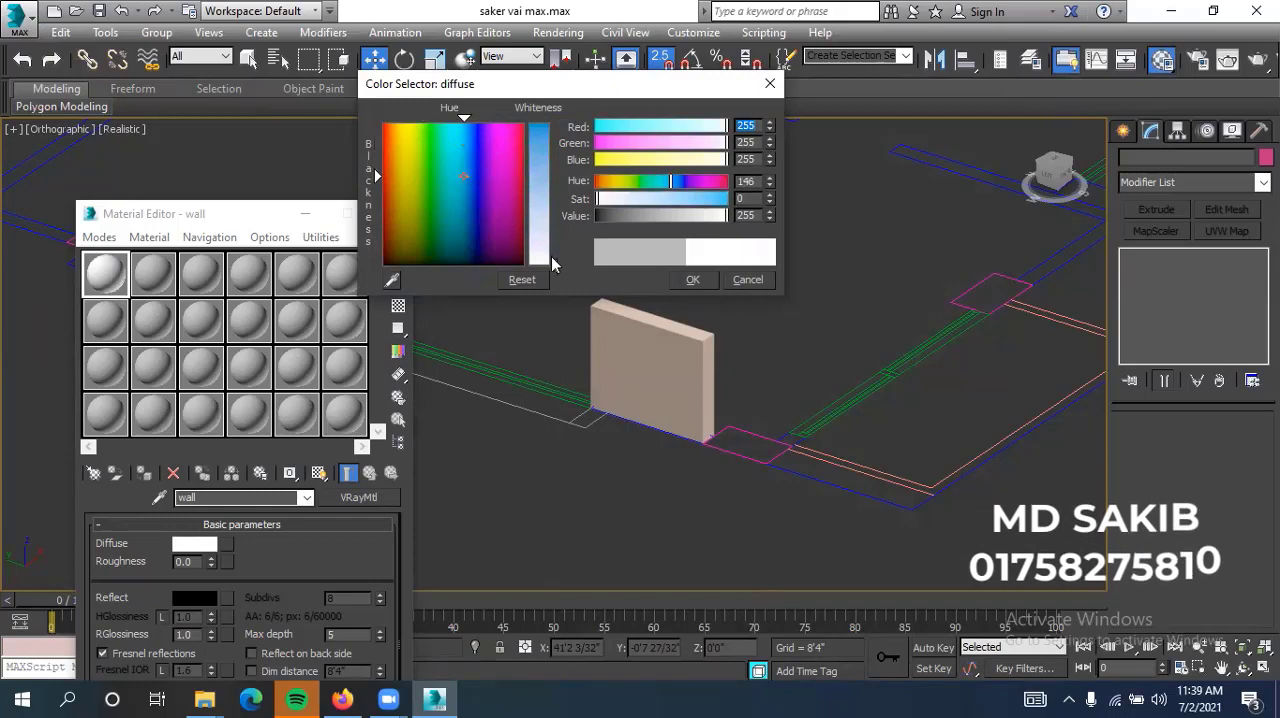
click(684, 281)
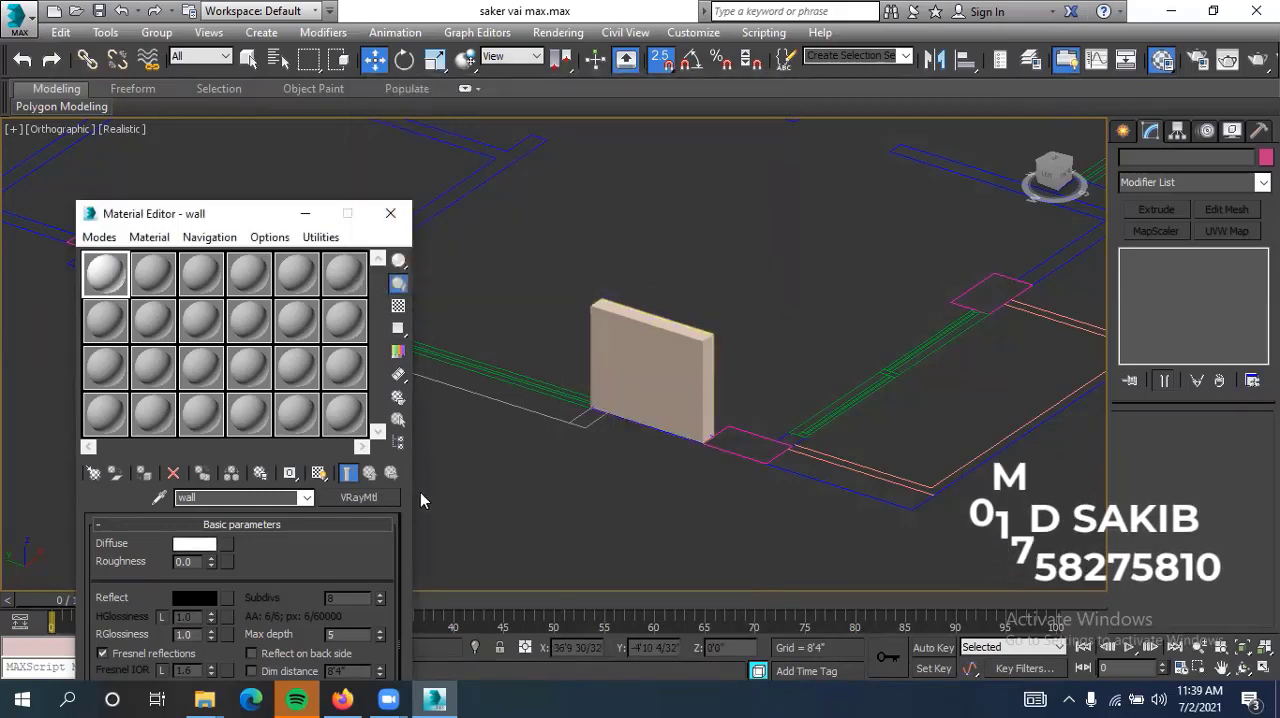
Name the second sample slot's material "black" and change its type to VRayMtl
middle_drag(531, 526, 543, 523)
double_click(150, 282)
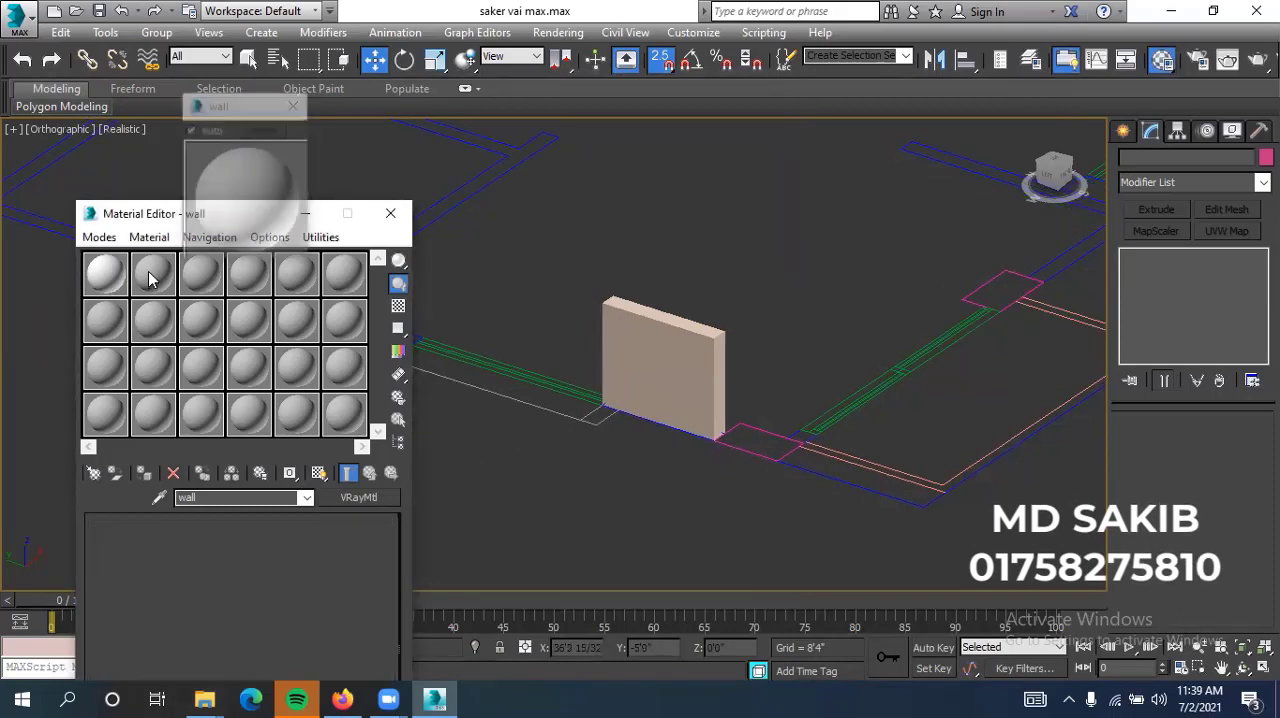
click(295, 108)
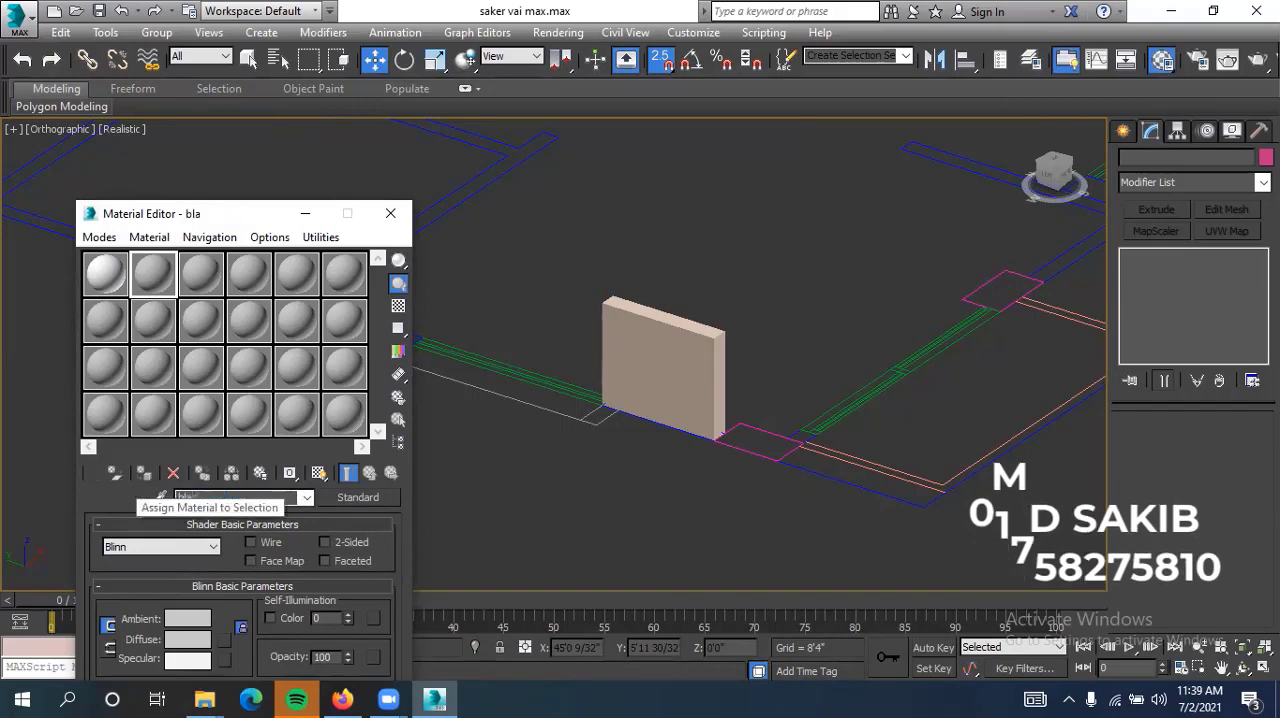
text(ck)
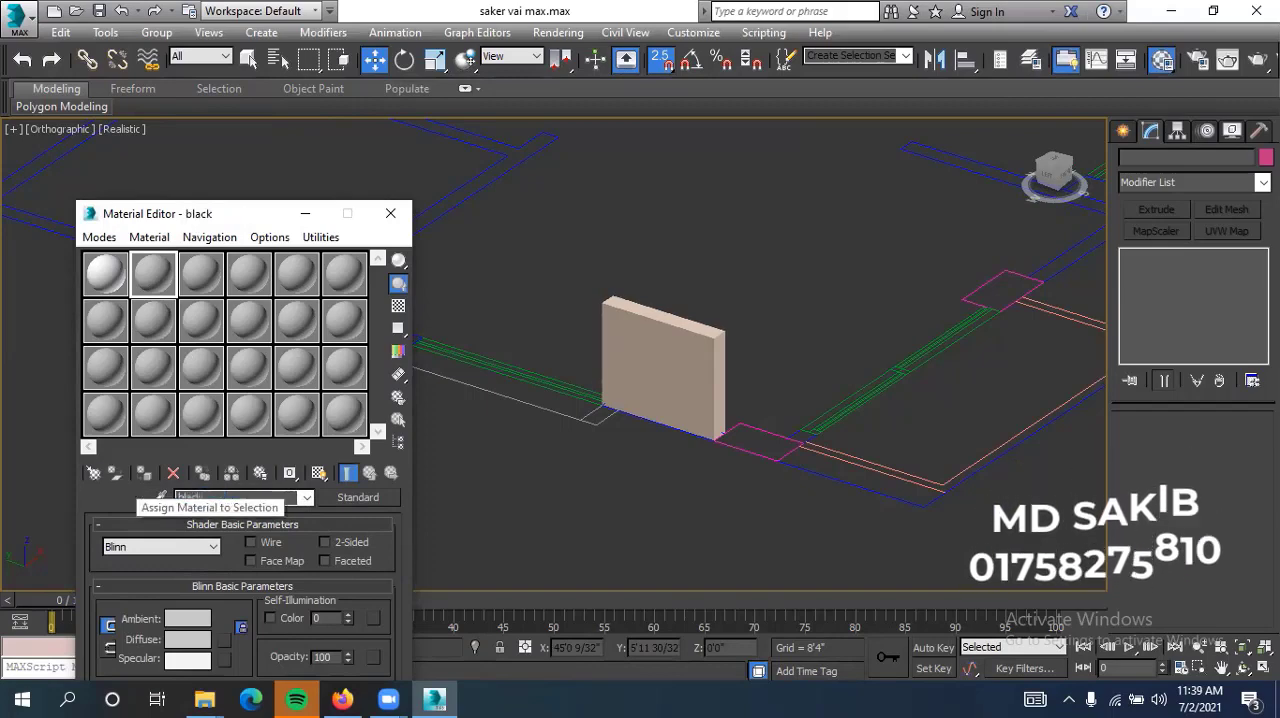
click(358, 497)
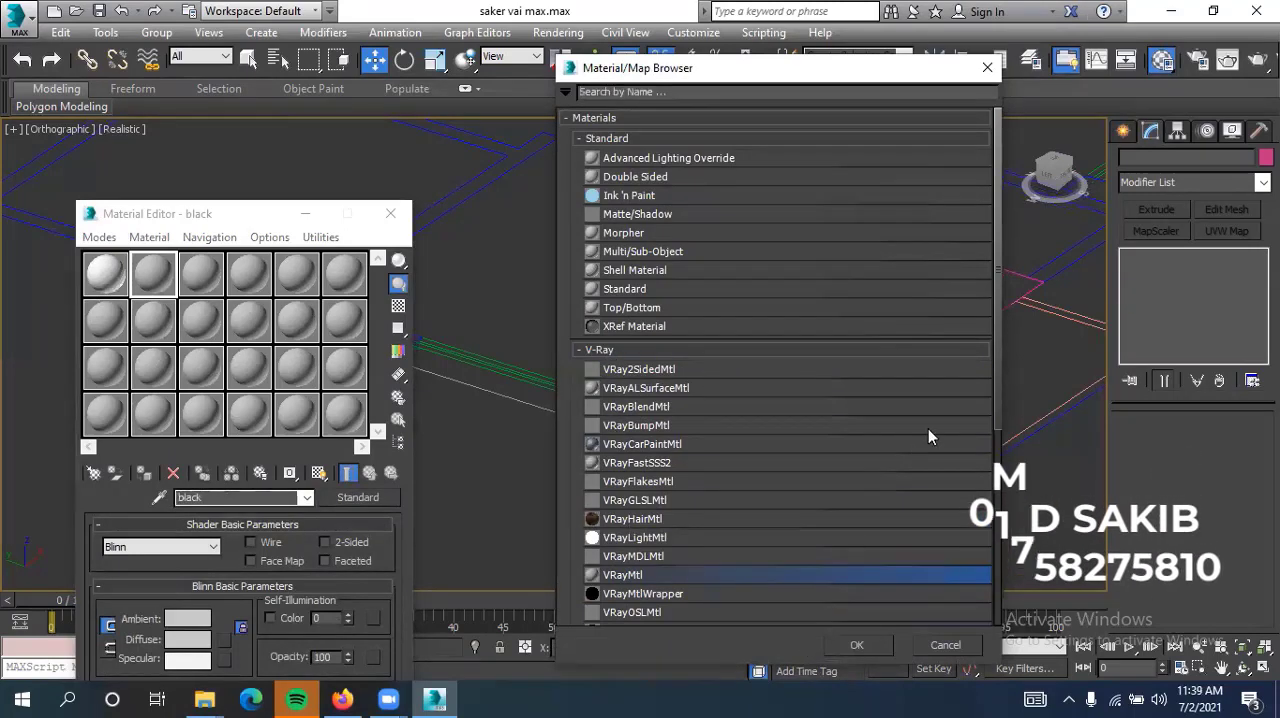
click(857, 644)
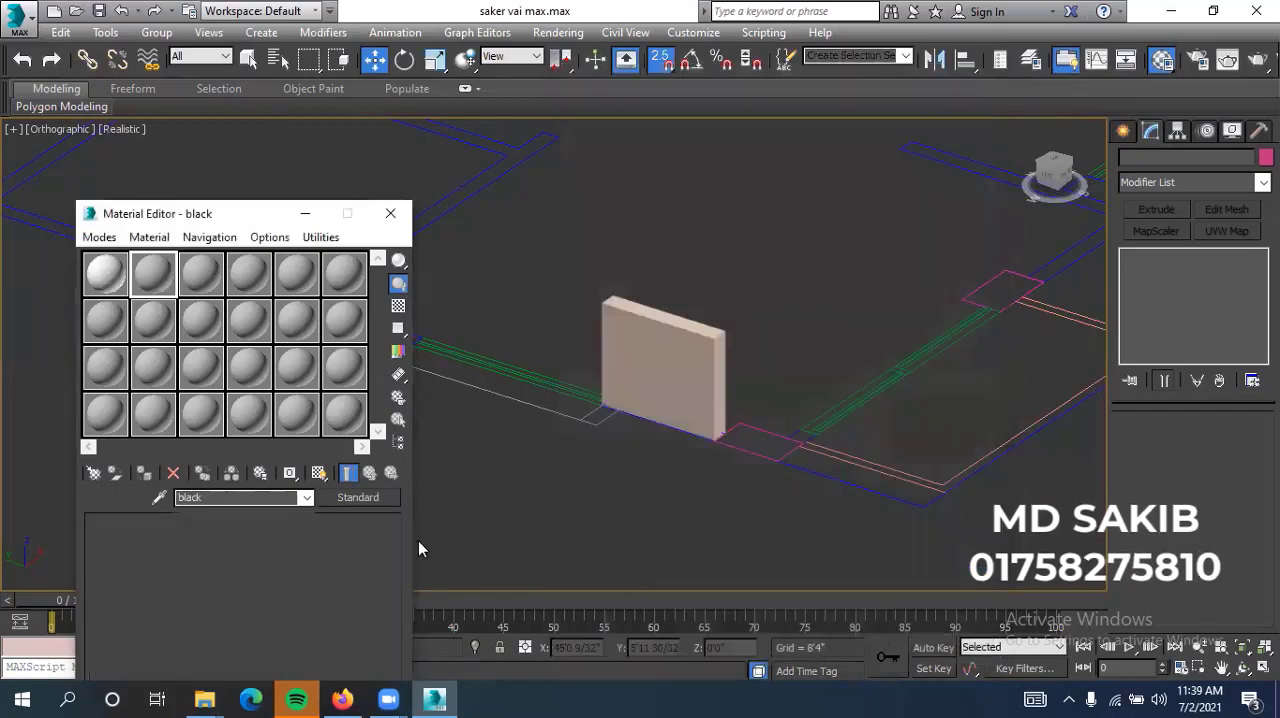
Set the black material's diffuse color to pure black
click(195, 544)
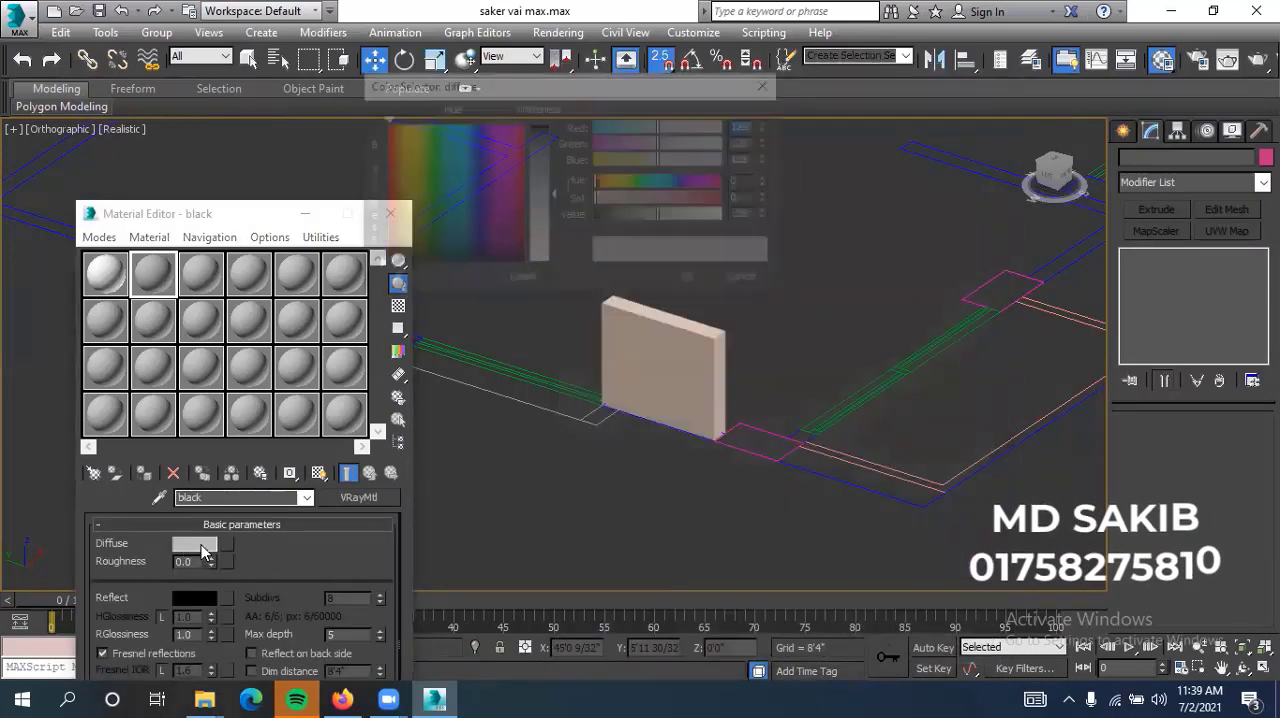
drag(664, 221, 544, 206)
click(699, 284)
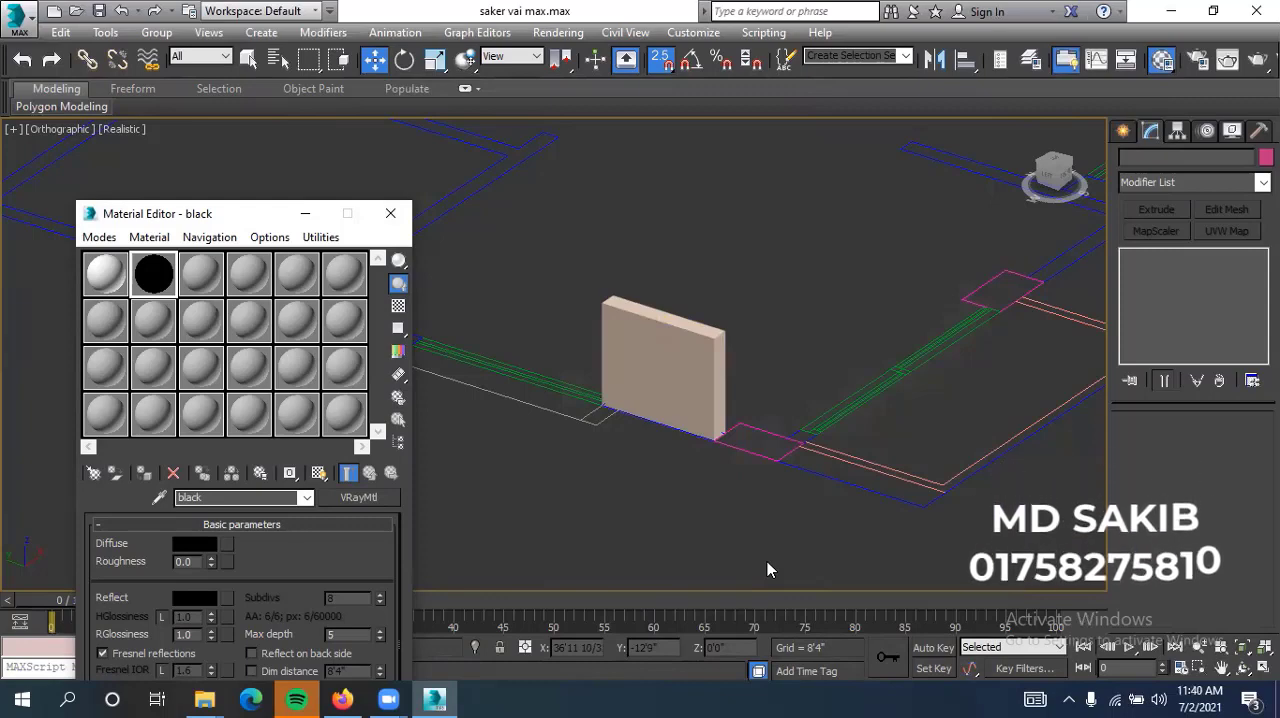
Assign the white wall material to the extruded wall segment, deselect it and inspect the result
click(604, 356)
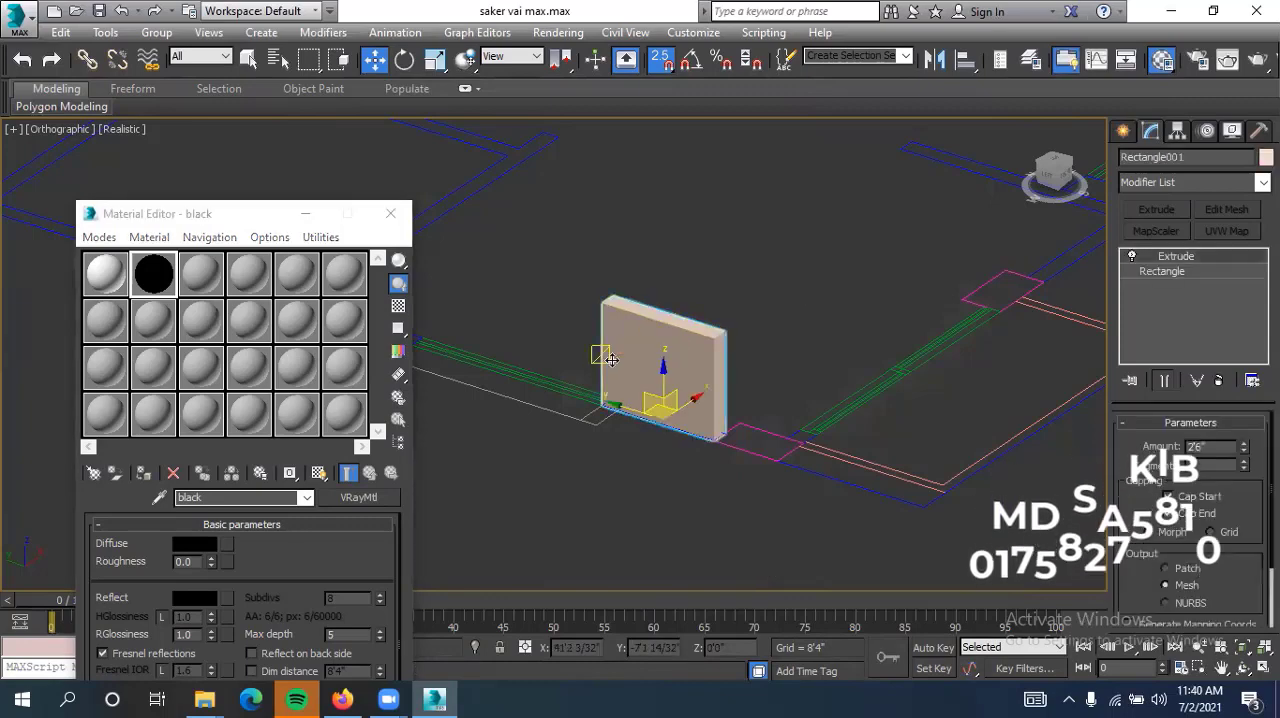
click(105, 274)
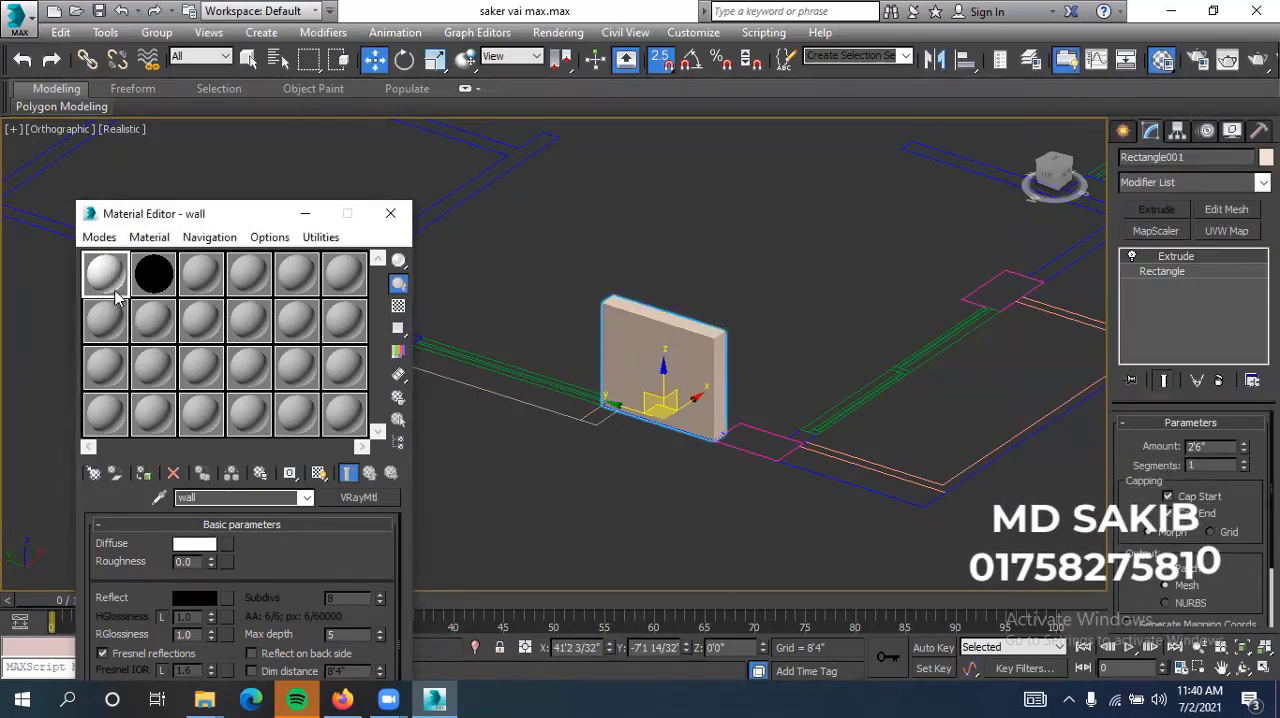
click(143, 473)
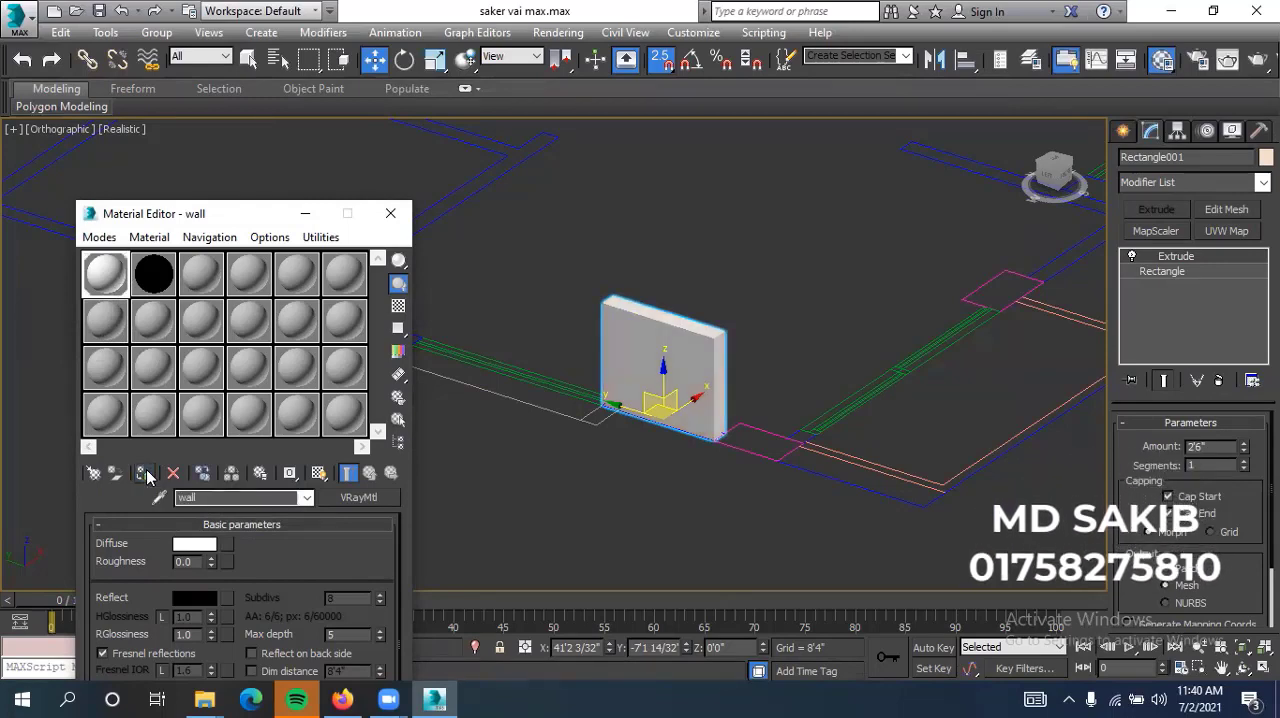
click(667, 258)
scroll(699, 307, up, 2)
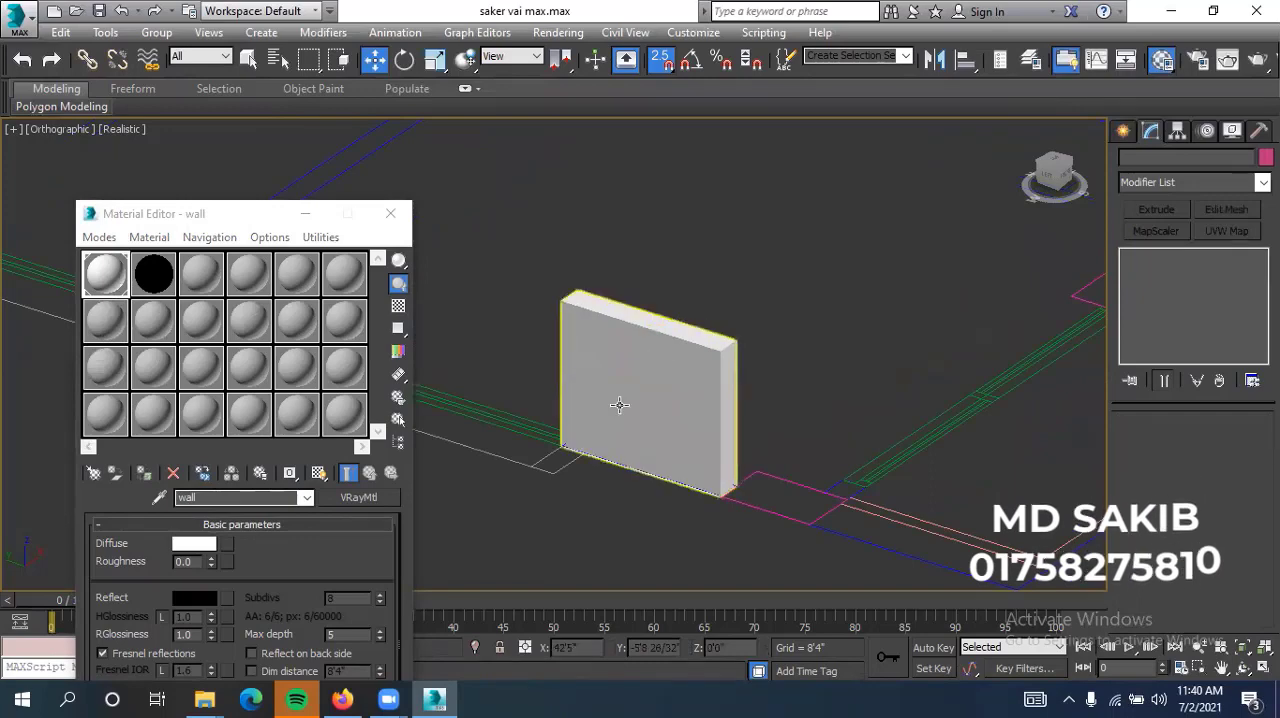
scroll(666, 410, down, 4)
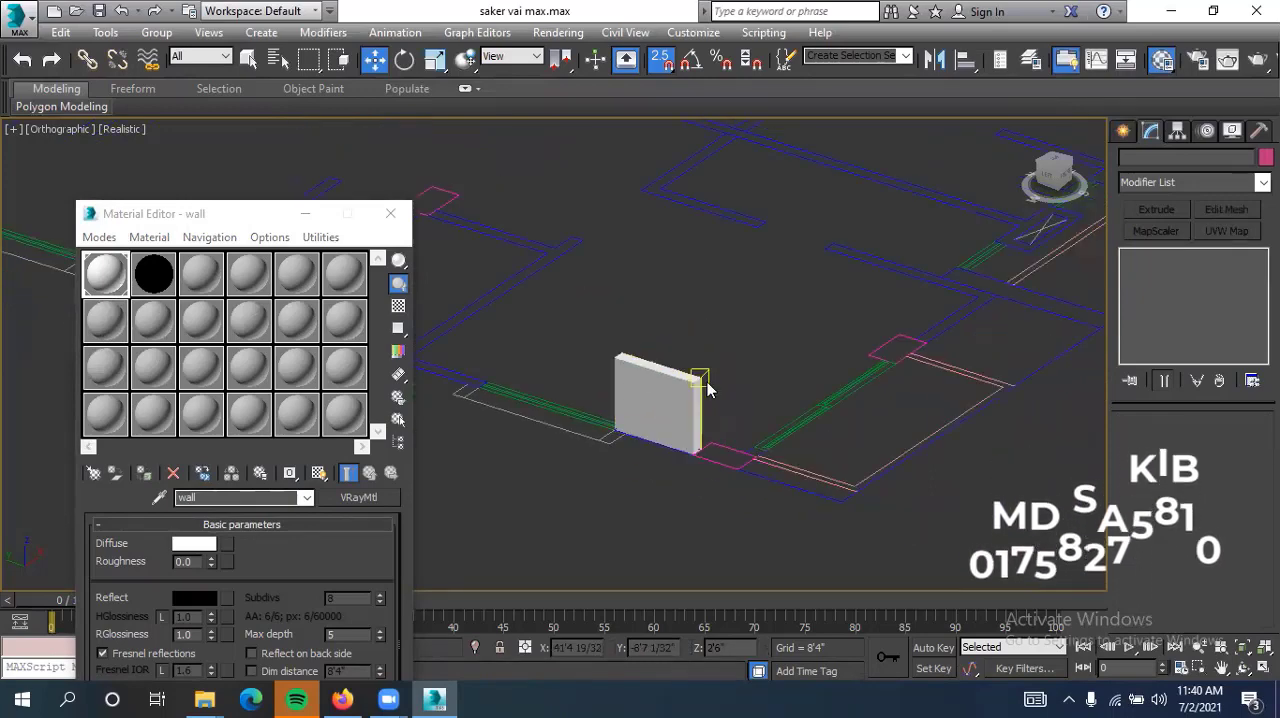
scroll(683, 401, up, 3)
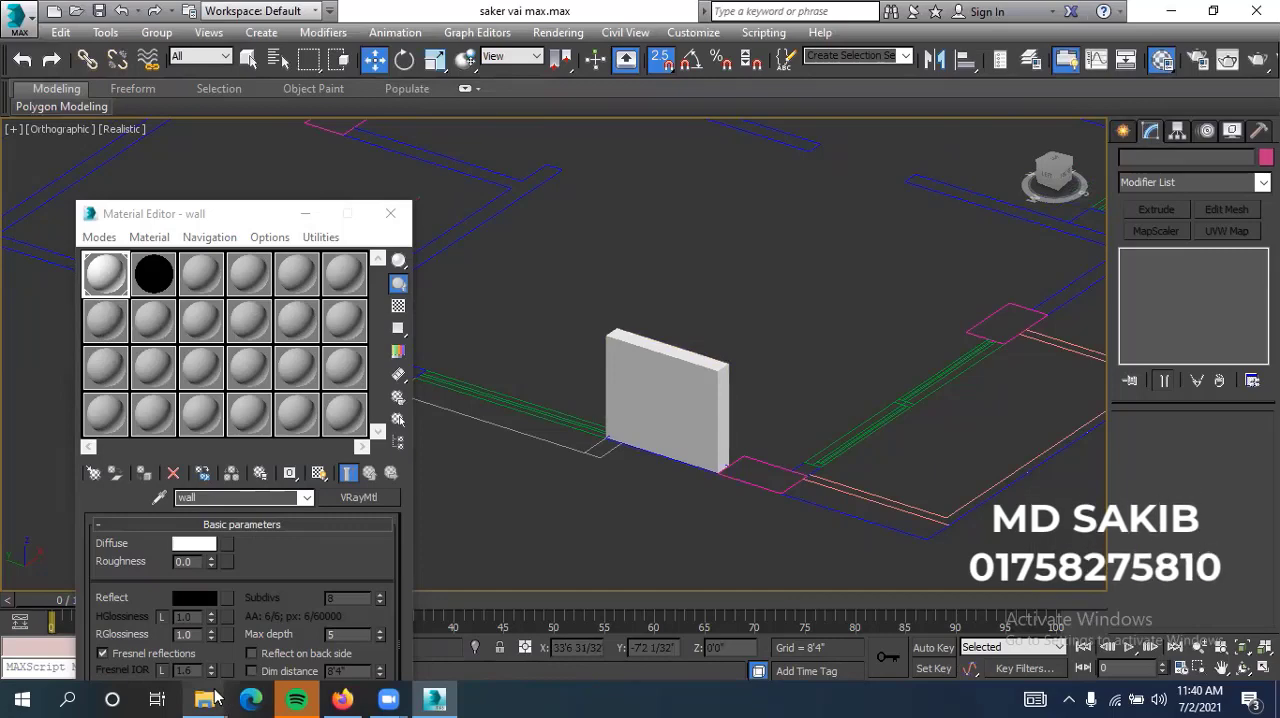
Open the building render 18.6.17.final copy.png1.png from the project's image folder, study its facade and return to 3ds Max
mouse_move(215, 697)
click(251, 645)
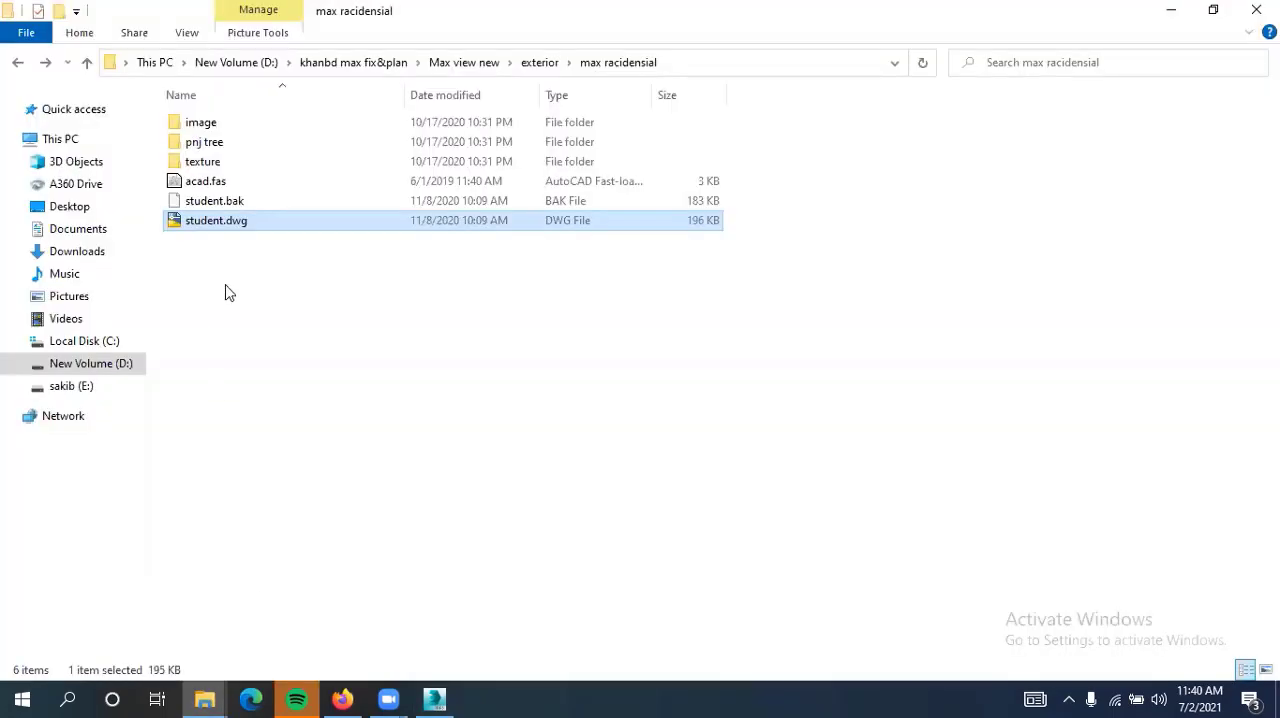
double_click(240, 131)
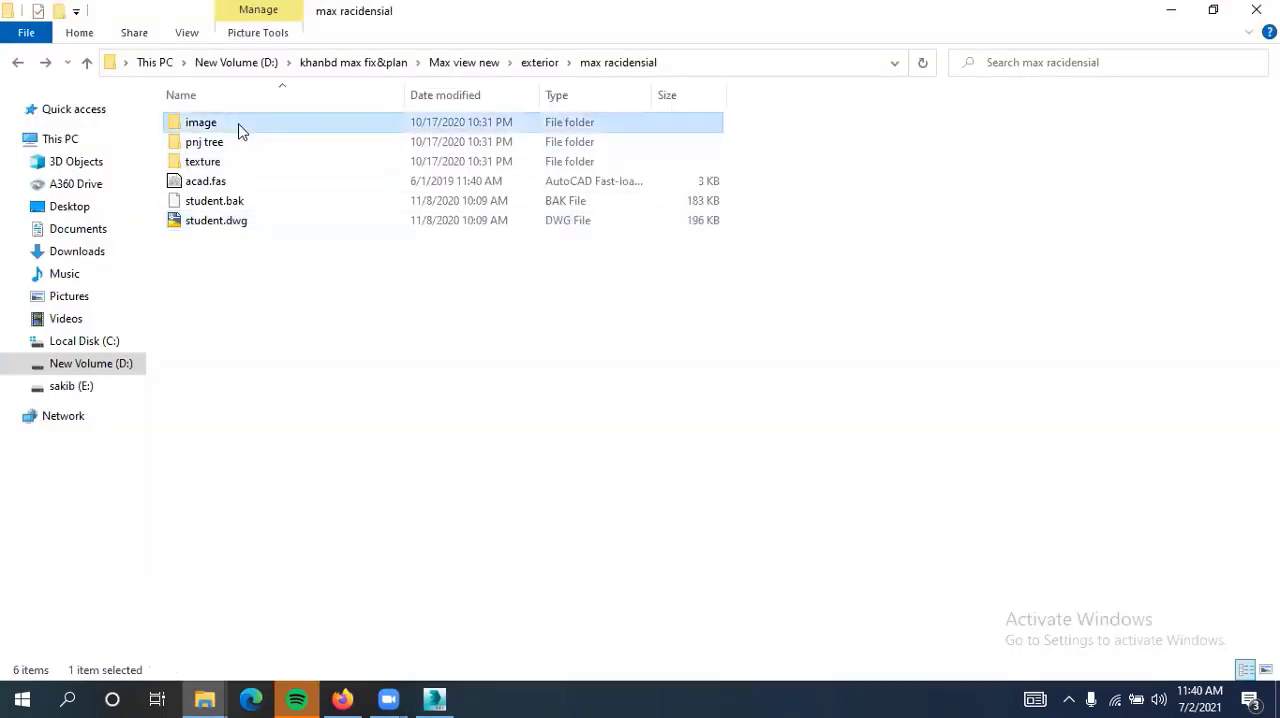
click(18, 64)
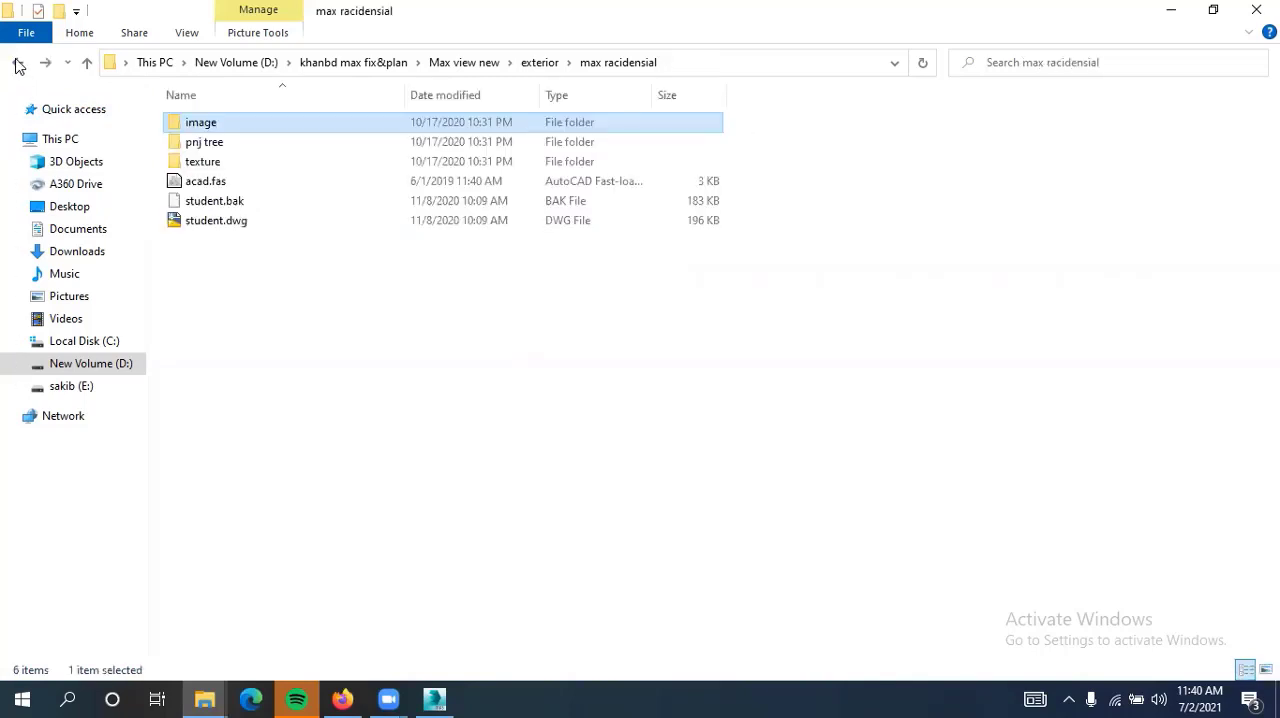
double_click(190, 133)
double_click(186, 124)
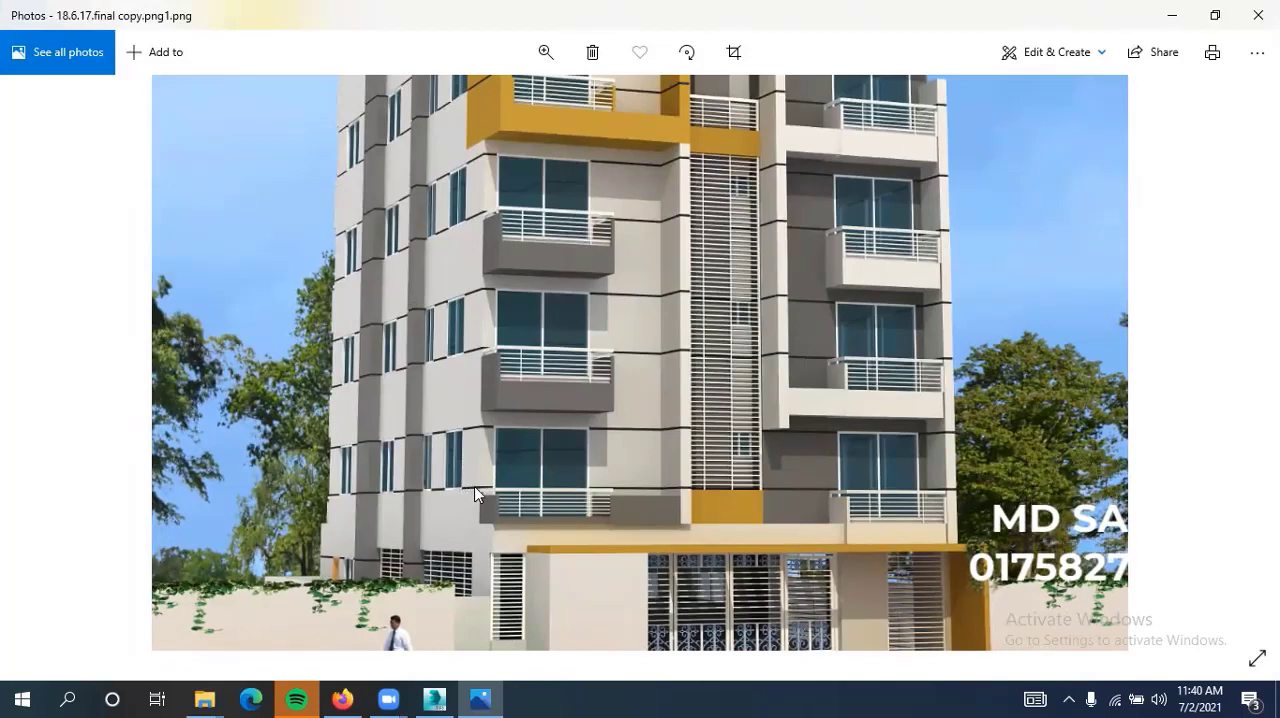
click(434, 699)
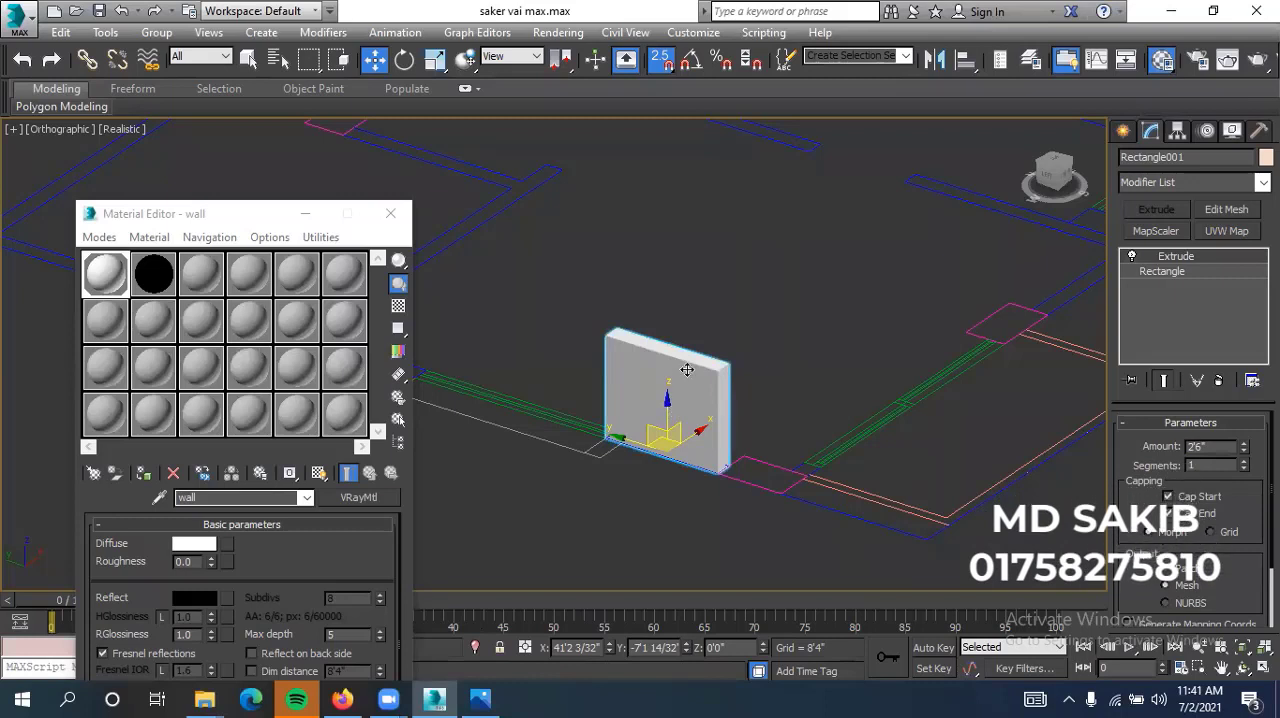
Clone the white wall segment straight up as one independent copy, placed at a Z height of about 3'9"
click(701, 310)
click(695, 375)
click(723, 262)
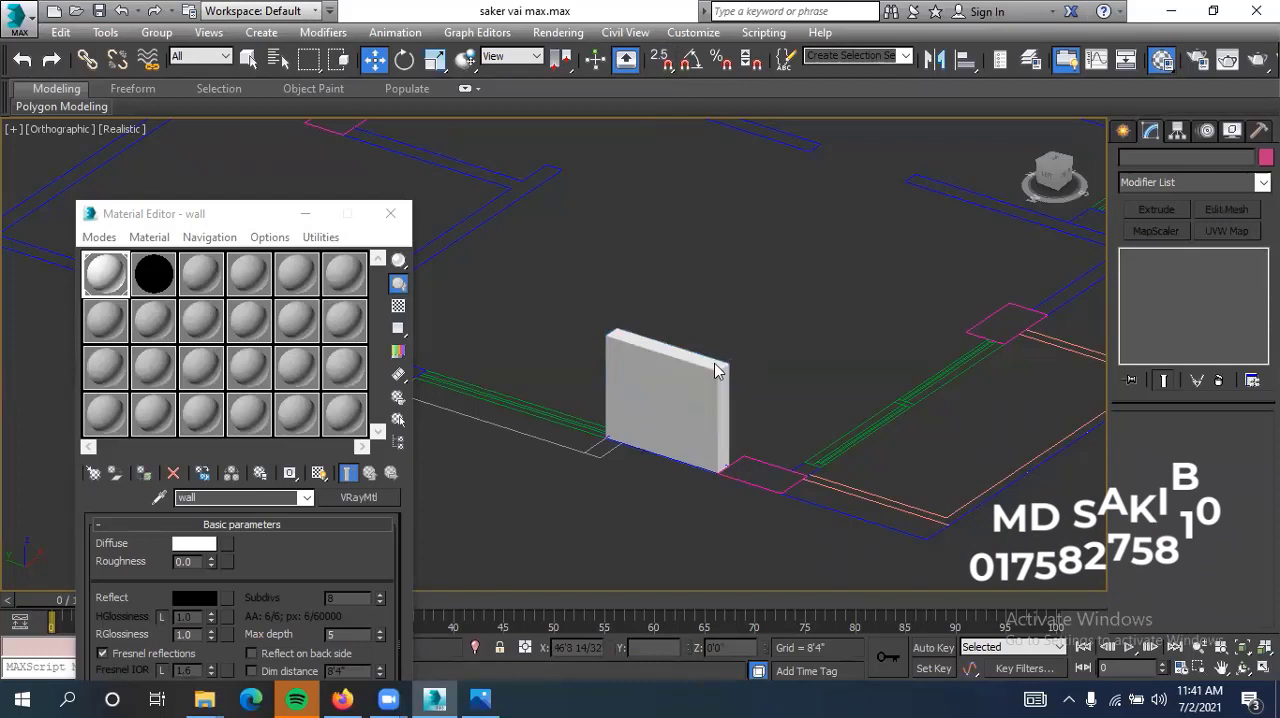
click(664, 399)
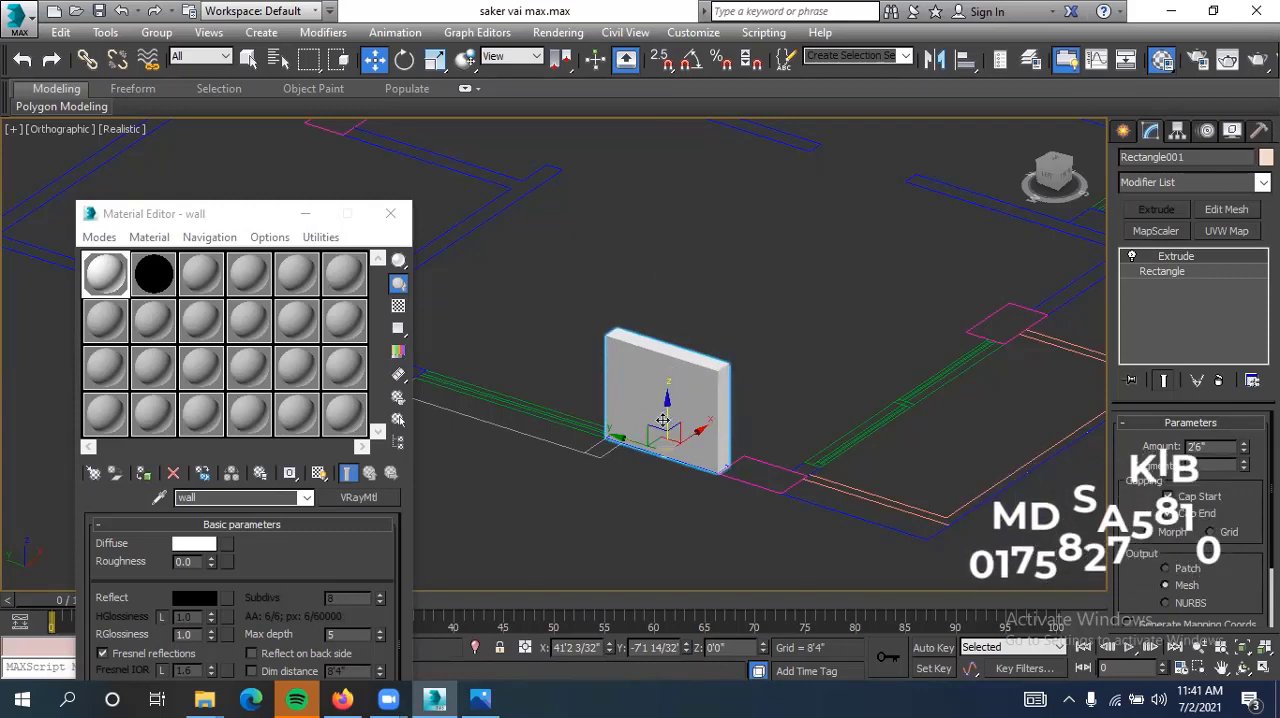
shift+drag(667, 414, 681, 265)
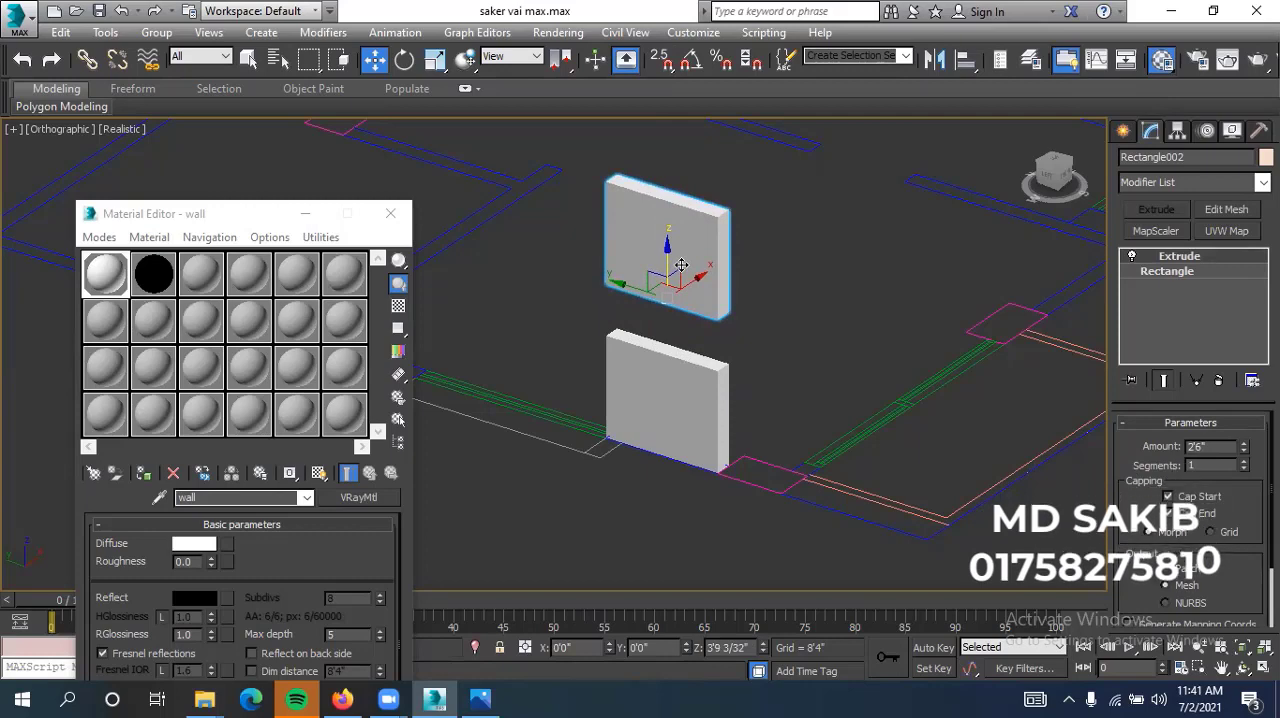
shift+drag(682, 268, 682, 268)
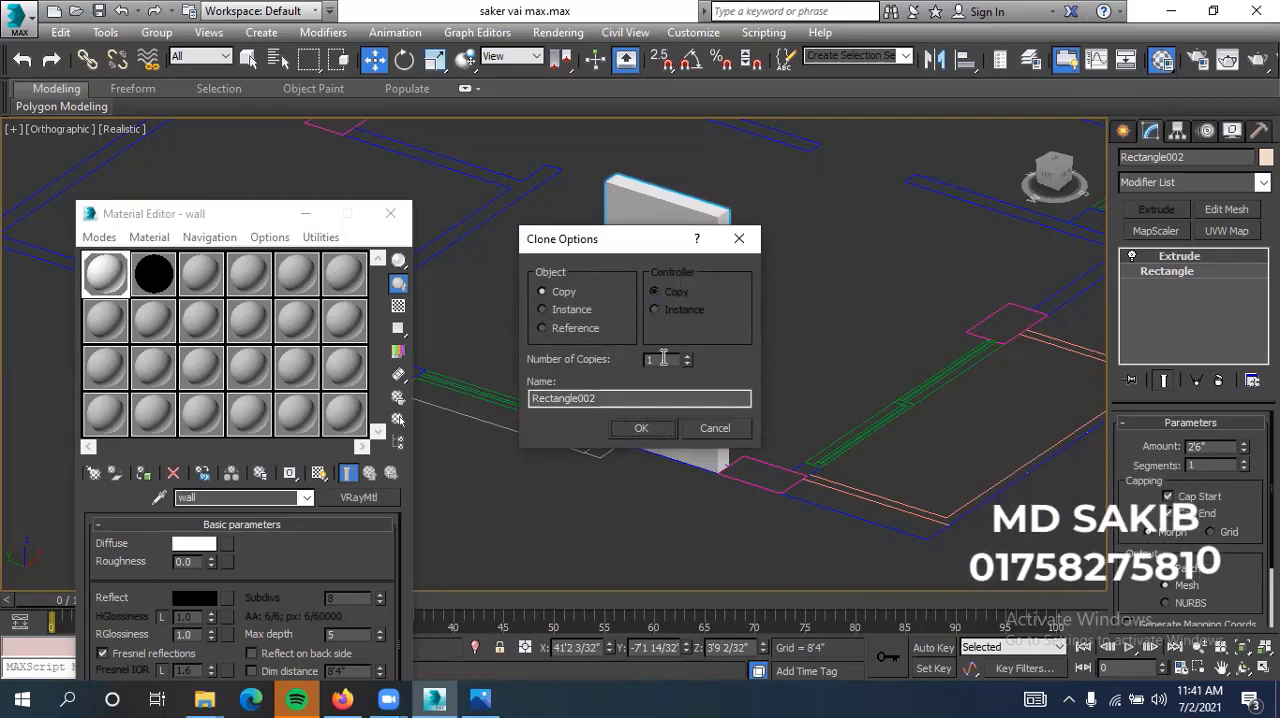
click(641, 428)
click(634, 505)
click(676, 259)
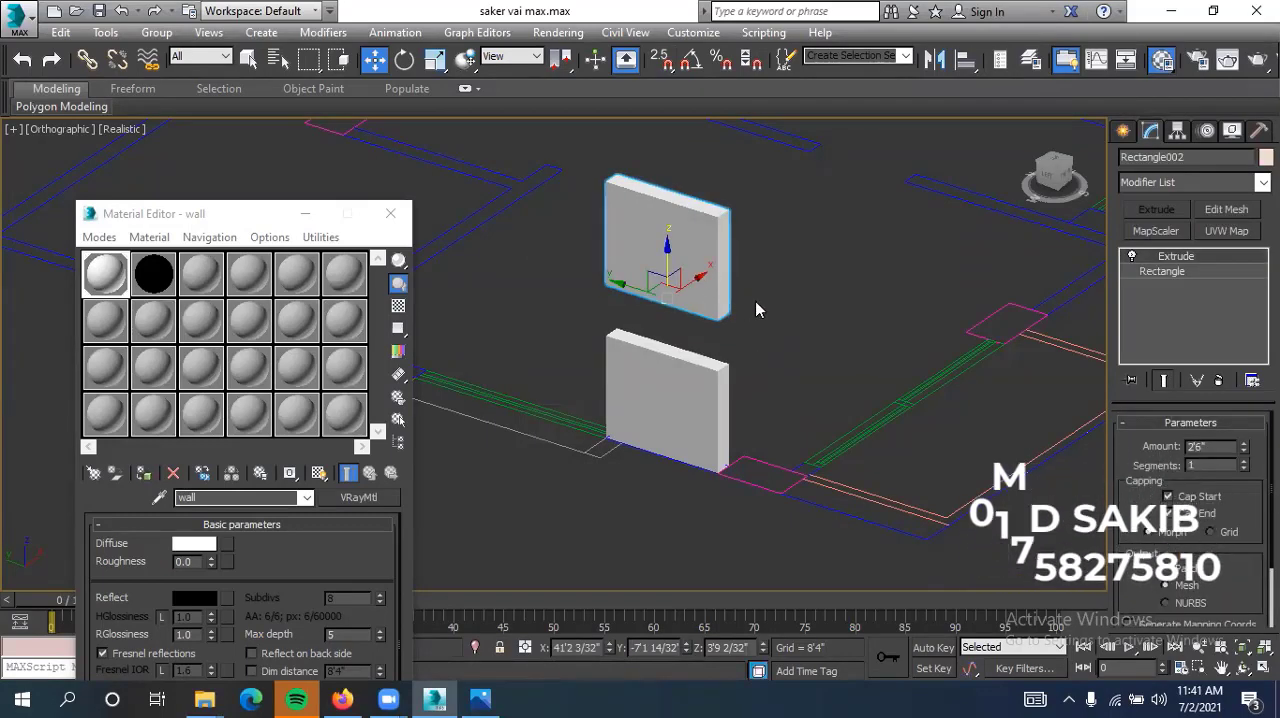
Set the upper copy's Extrude amount to 2" to make it a thin strip
double_click(1197, 447)
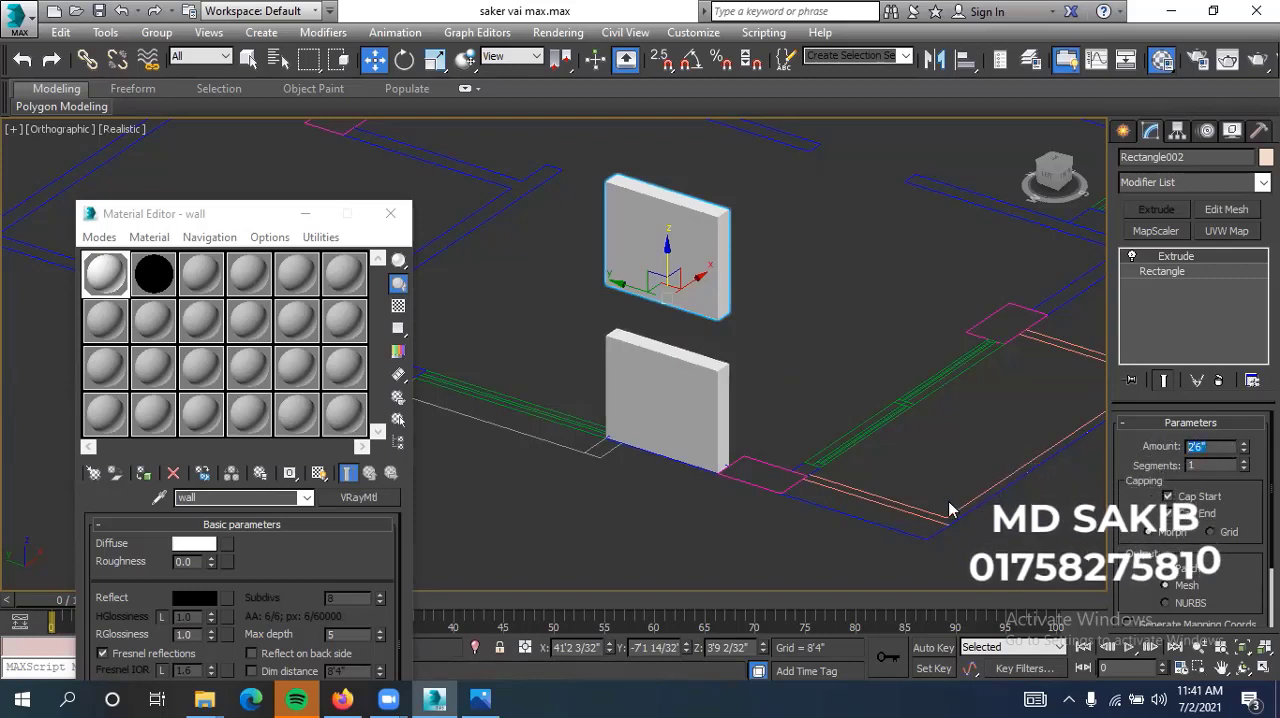
text(3")
key(Return)
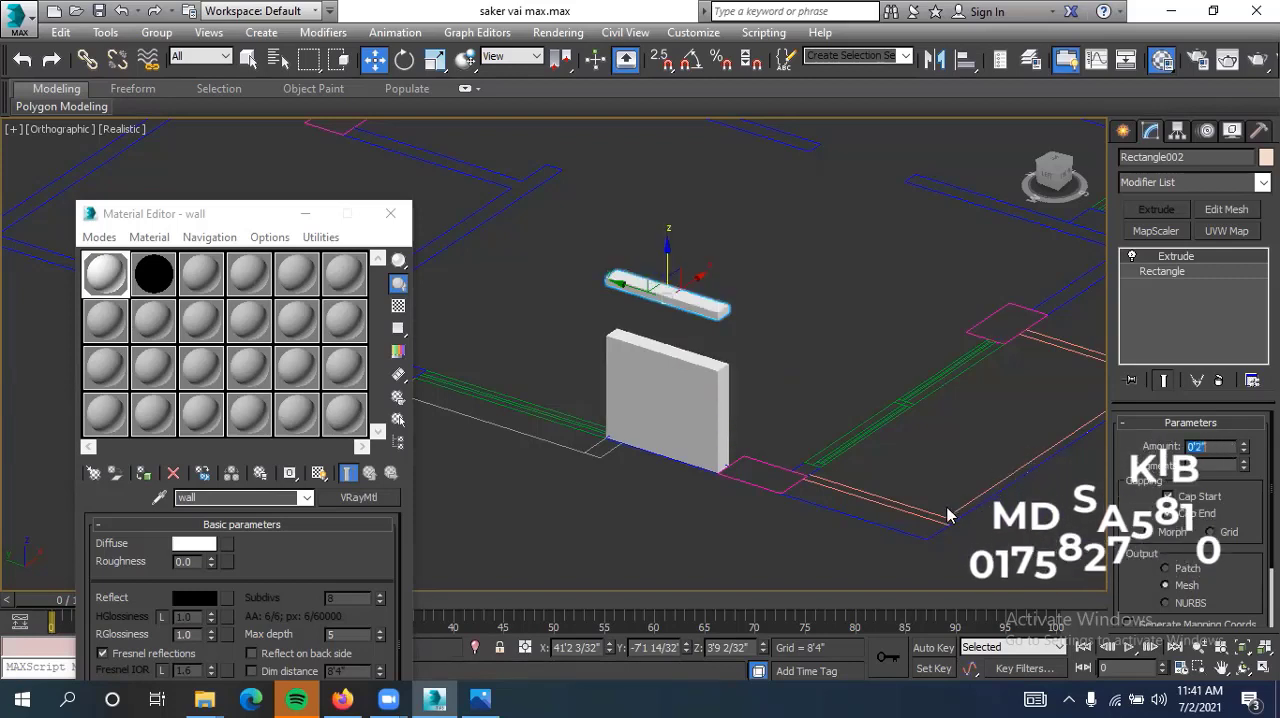
click(786, 302)
click(685, 301)
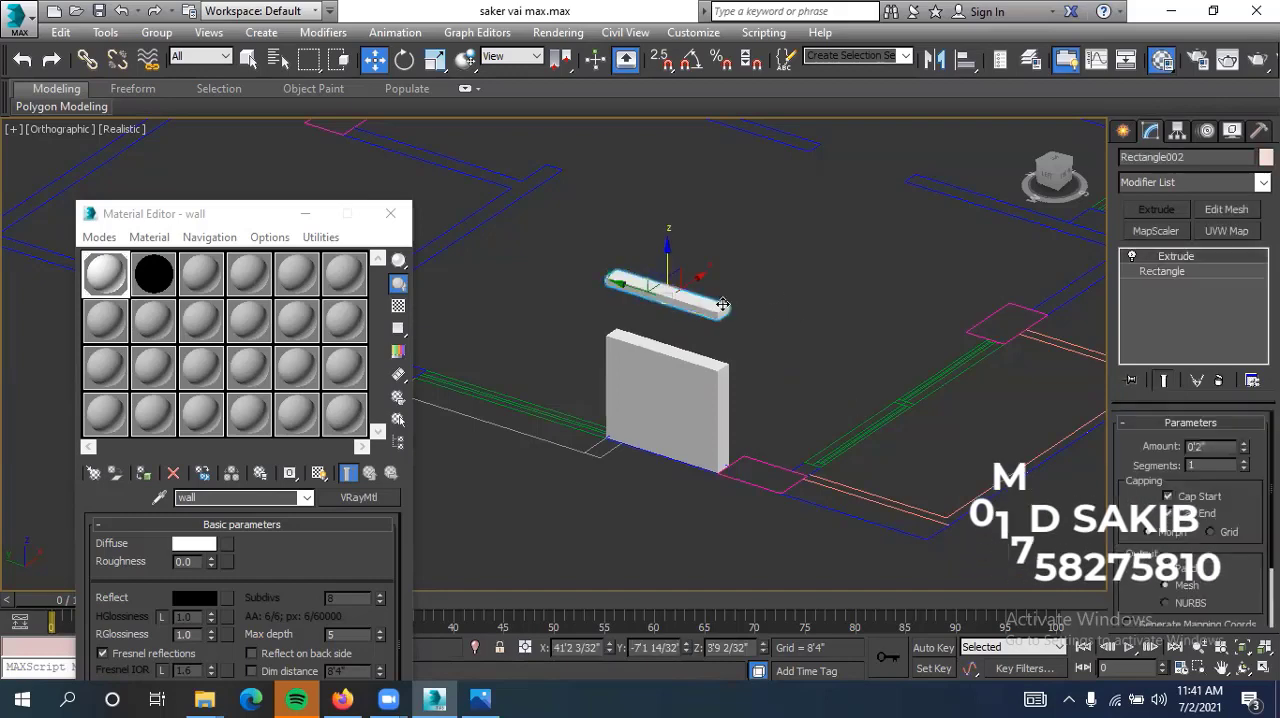
click(743, 281)
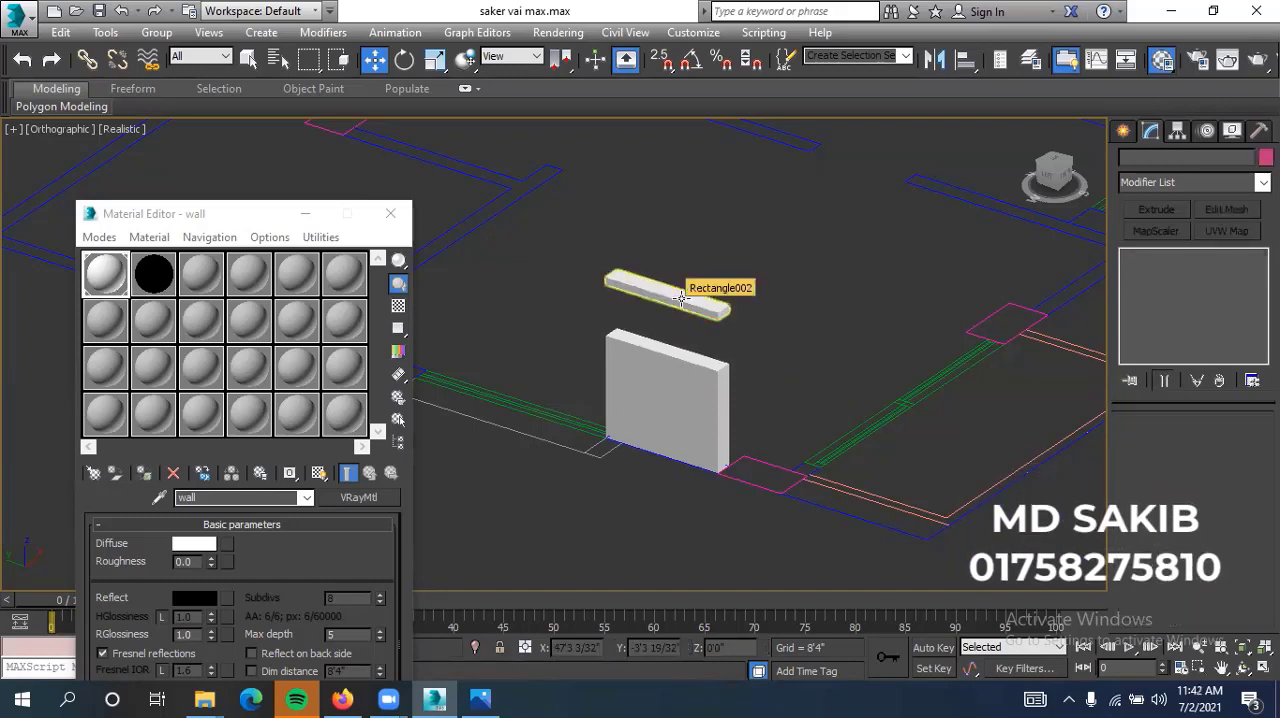
Assign the black material to the thin strip above the wall and inspect it deselected
click(681, 298)
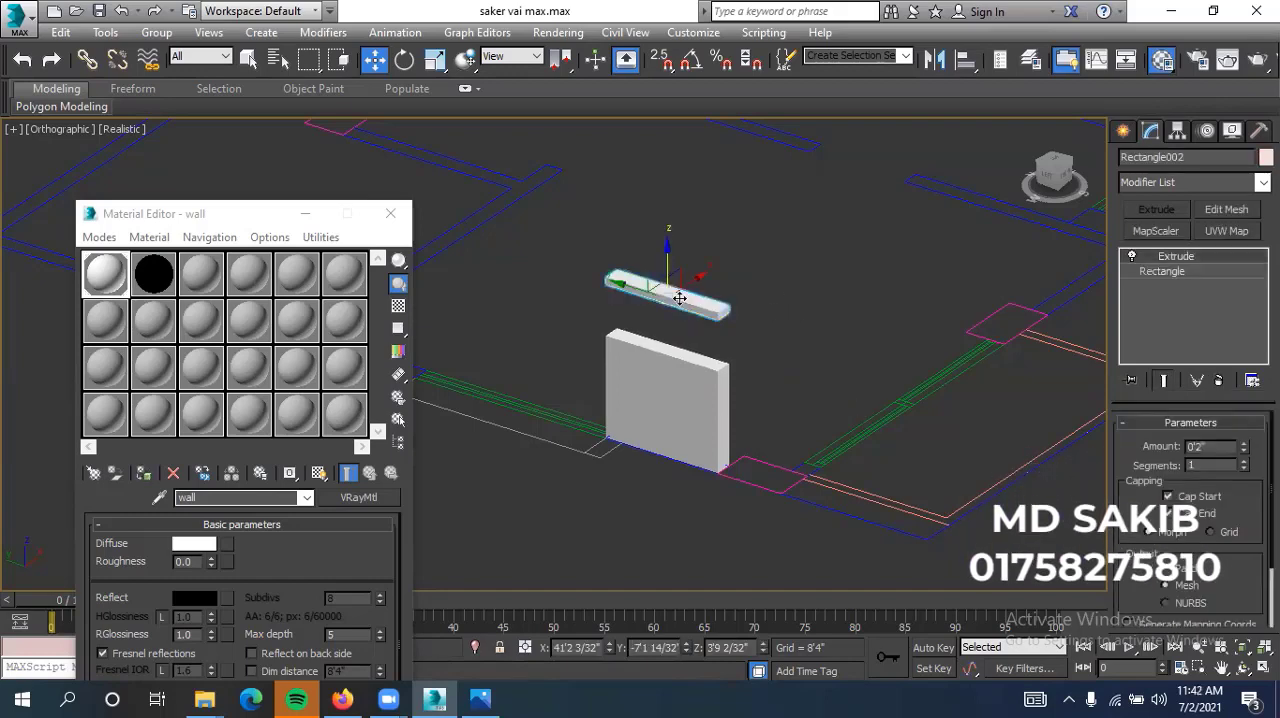
click(145, 272)
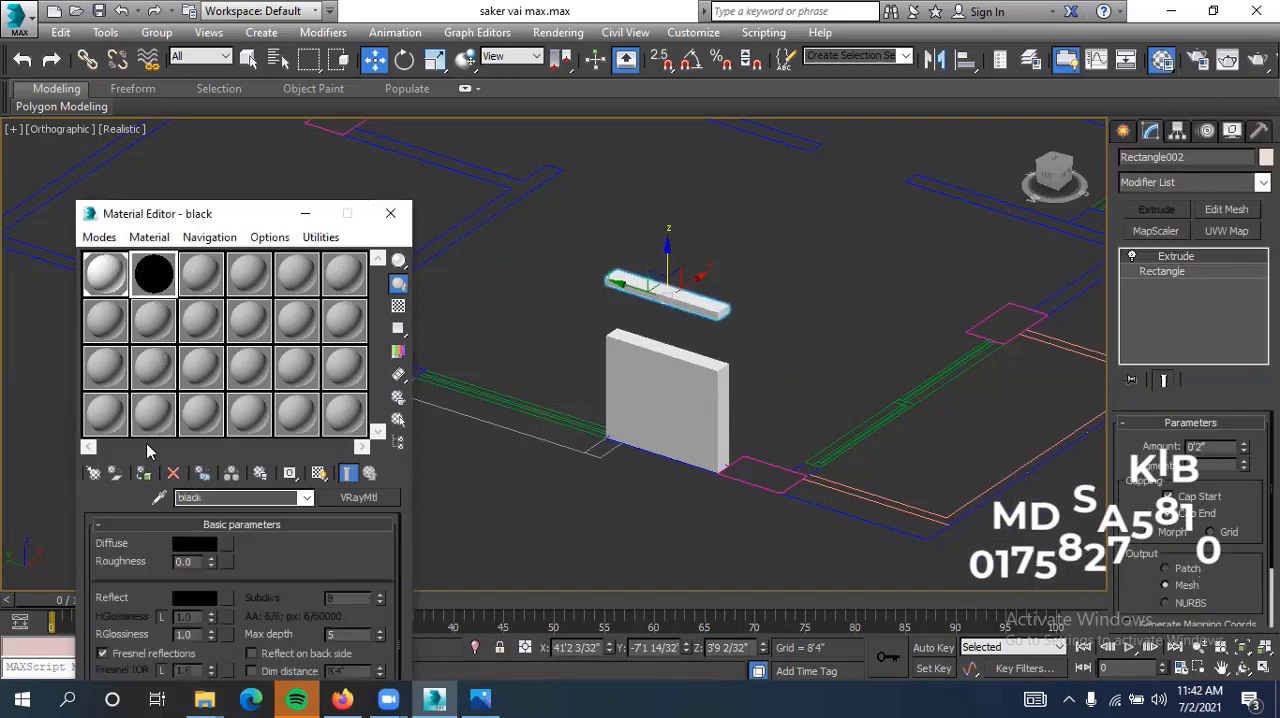
click(145, 474)
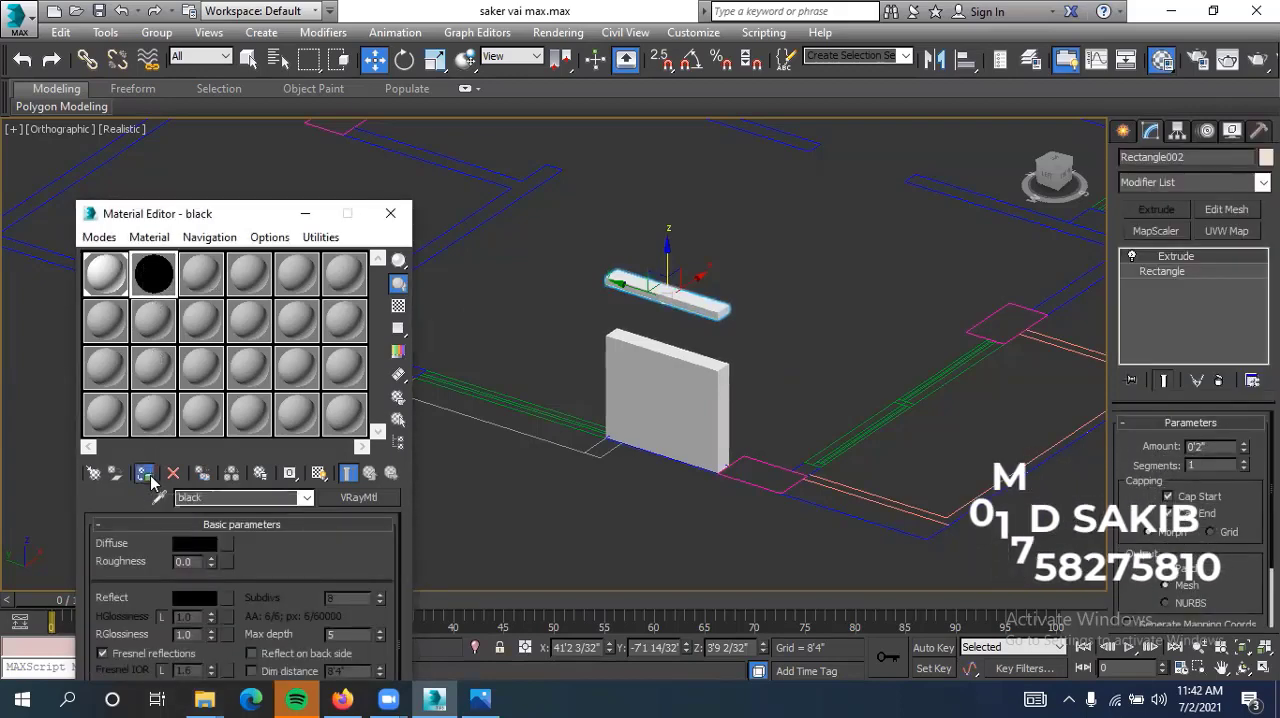
click(791, 268)
scroll(748, 342, up, 4)
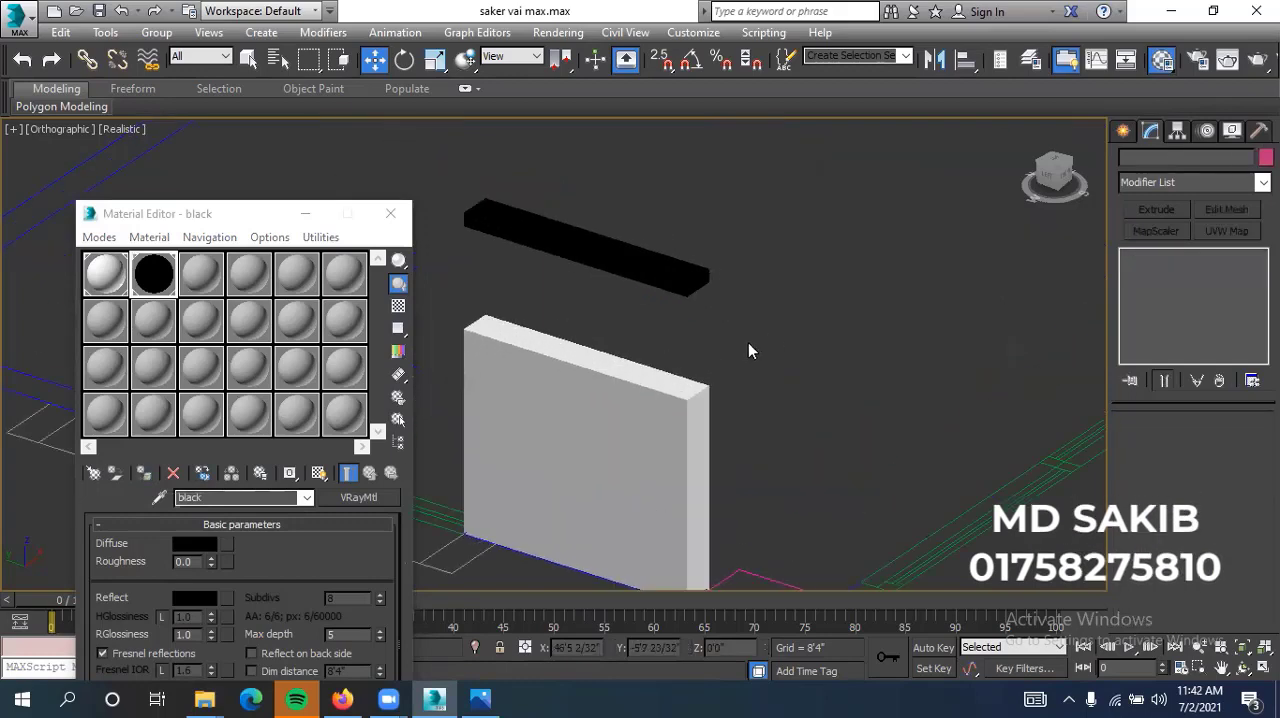
scroll(751, 345, down, 2)
click(719, 296)
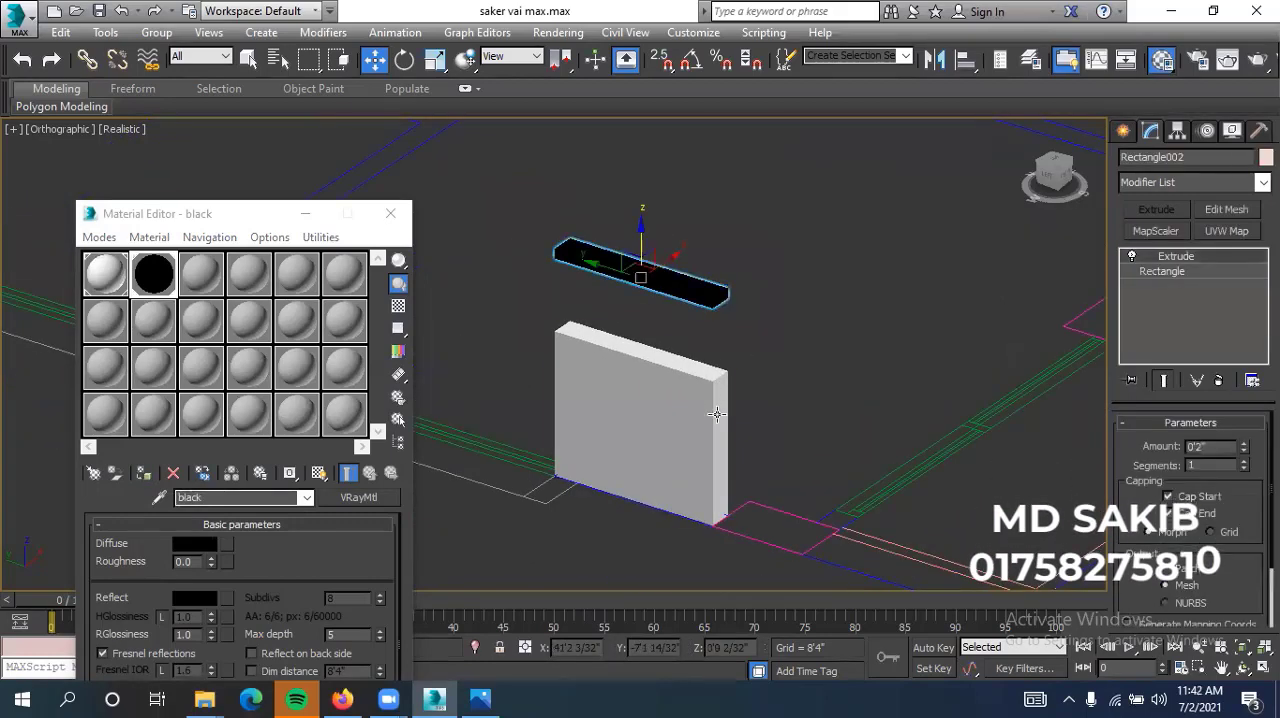
click(767, 338)
click(712, 294)
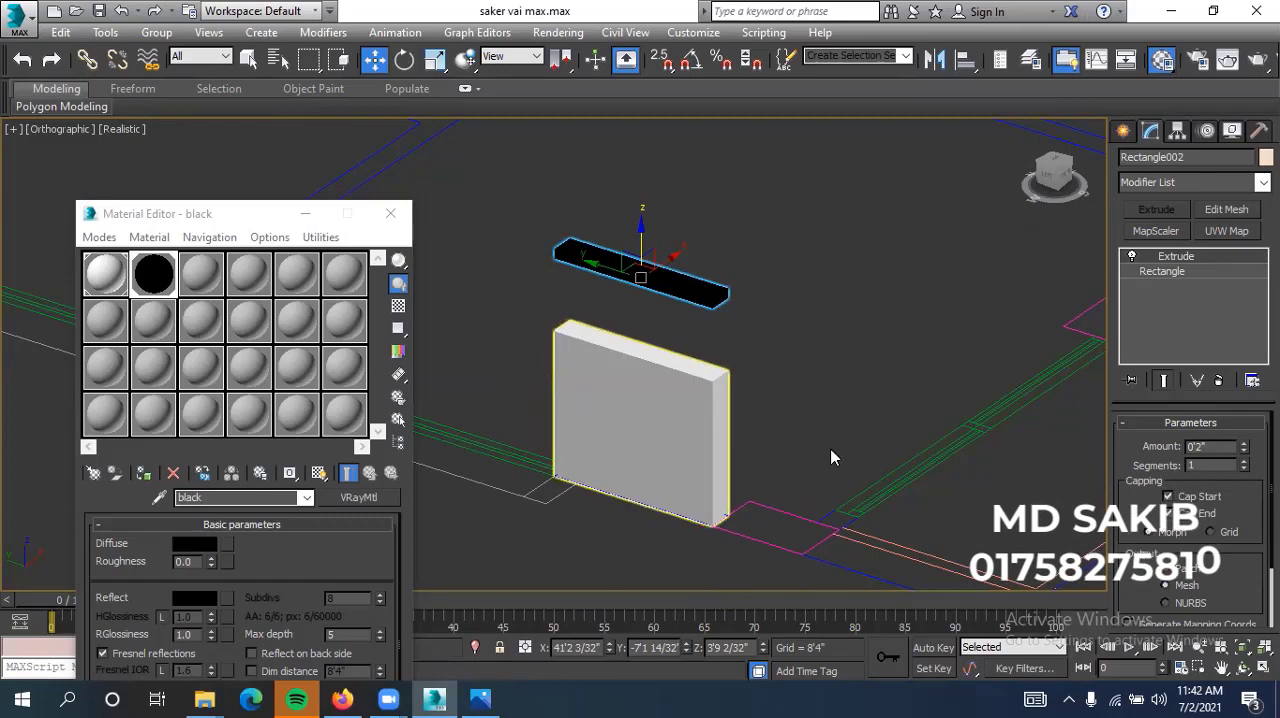
click(838, 347)
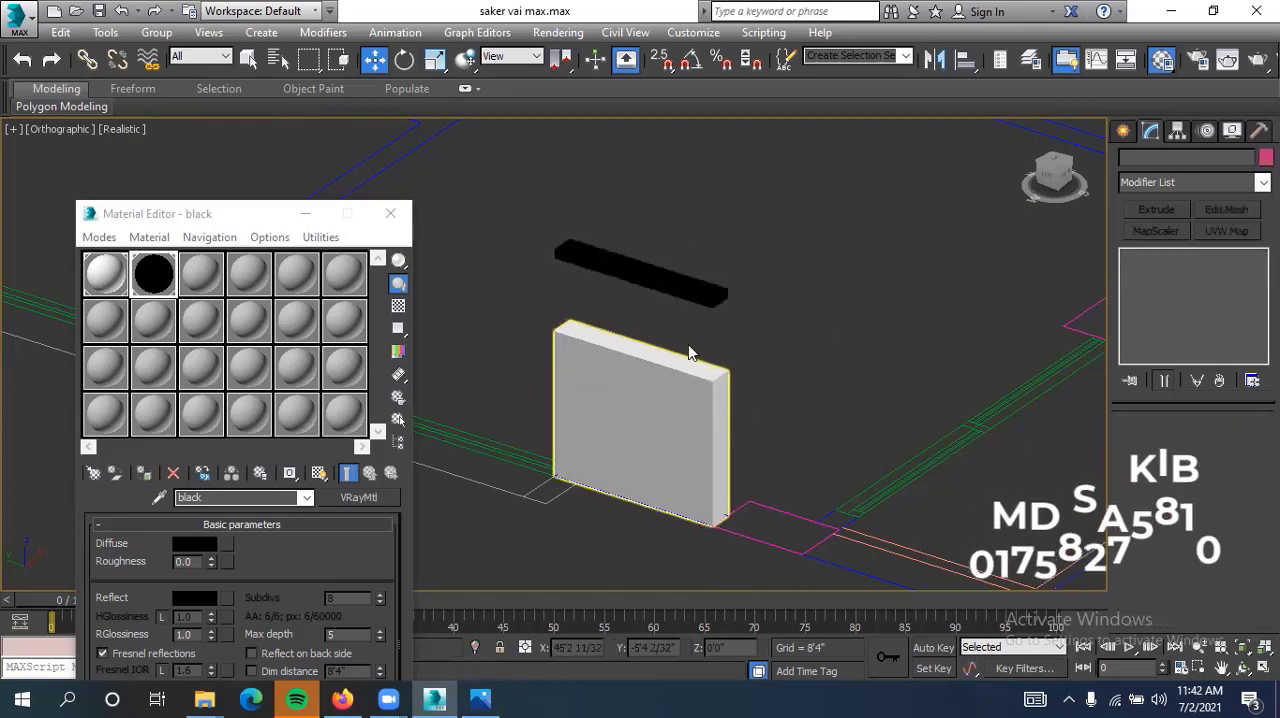
Set the black strip's Z position to 2'6" so it sits on top of the wall segment
click(674, 280)
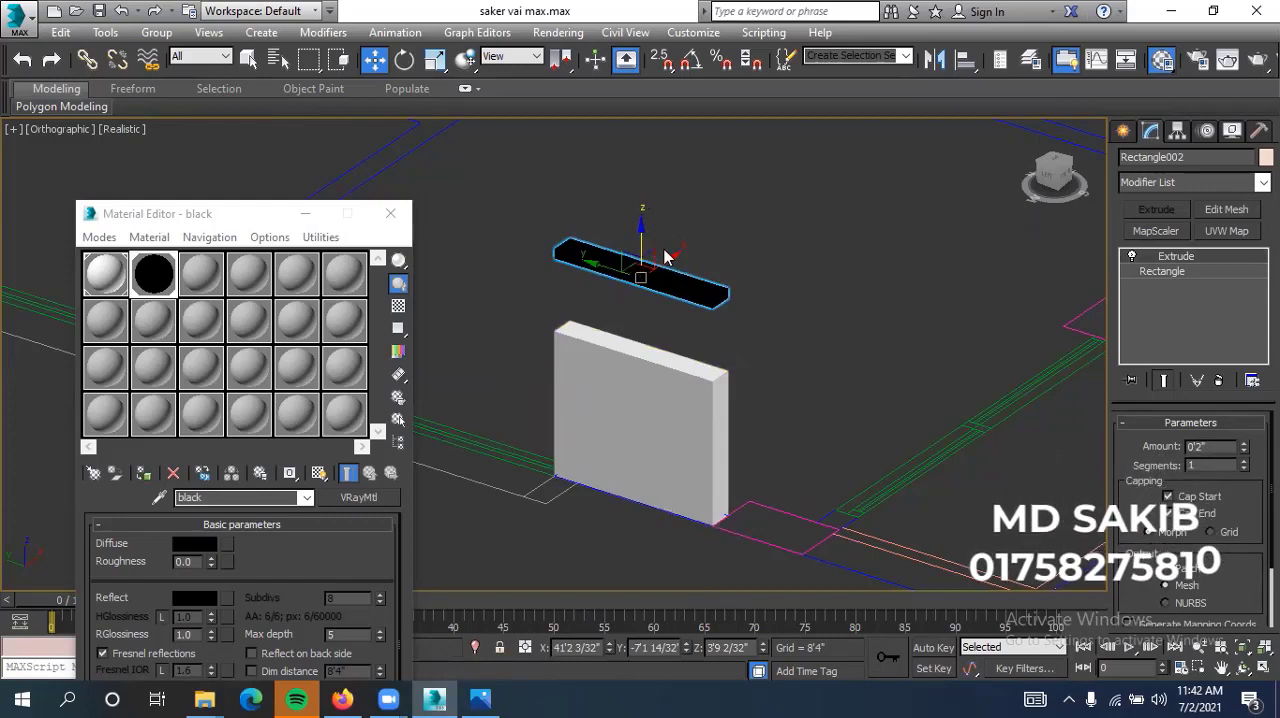
click(716, 647)
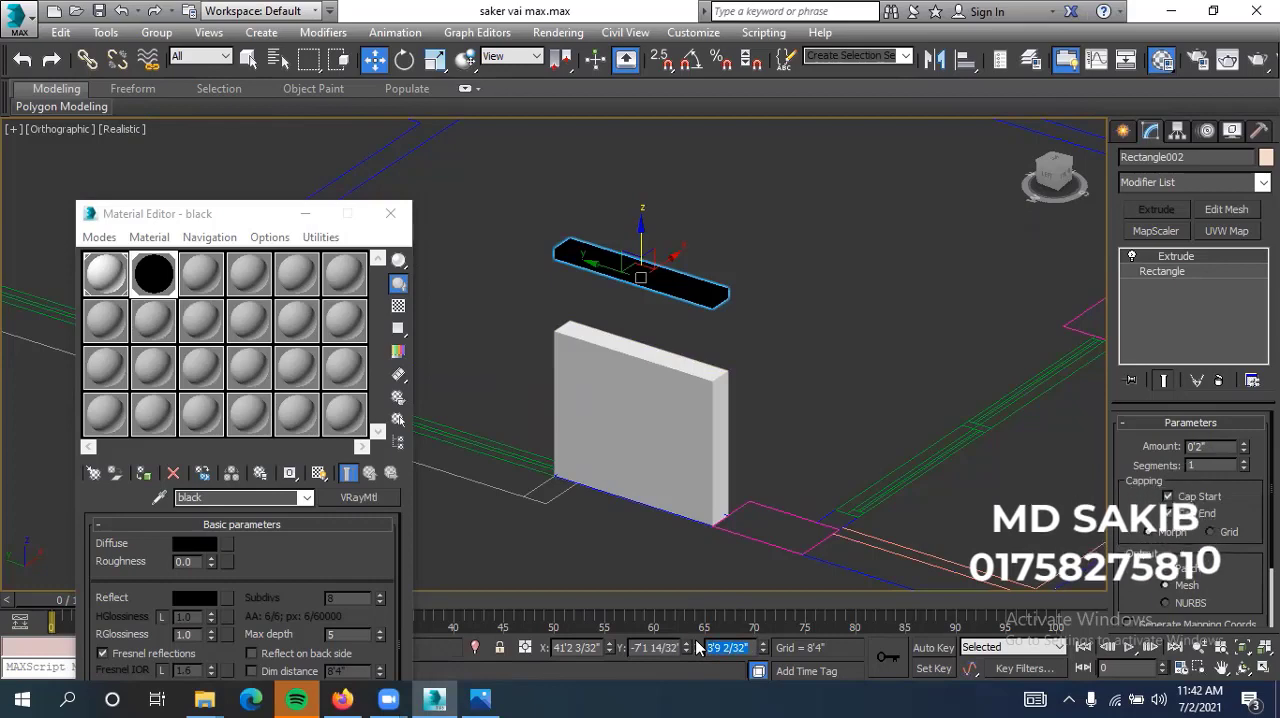
text(2'6)
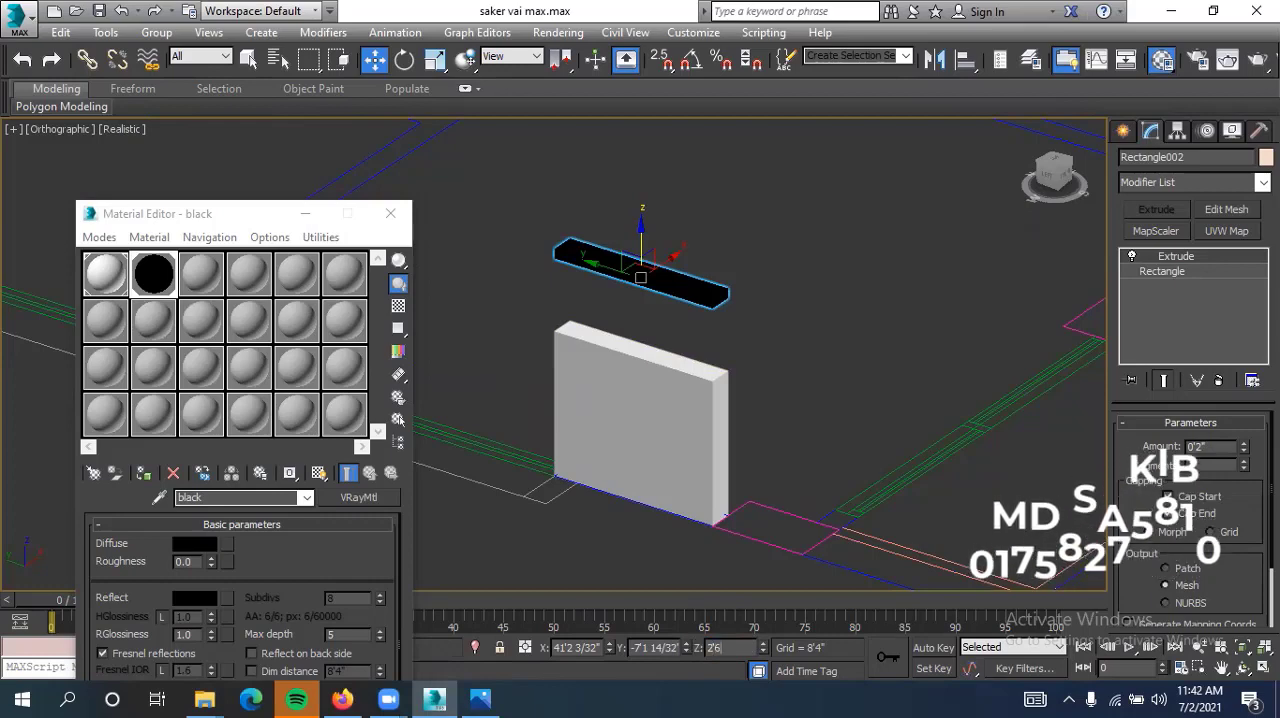
text(")
key(Return)
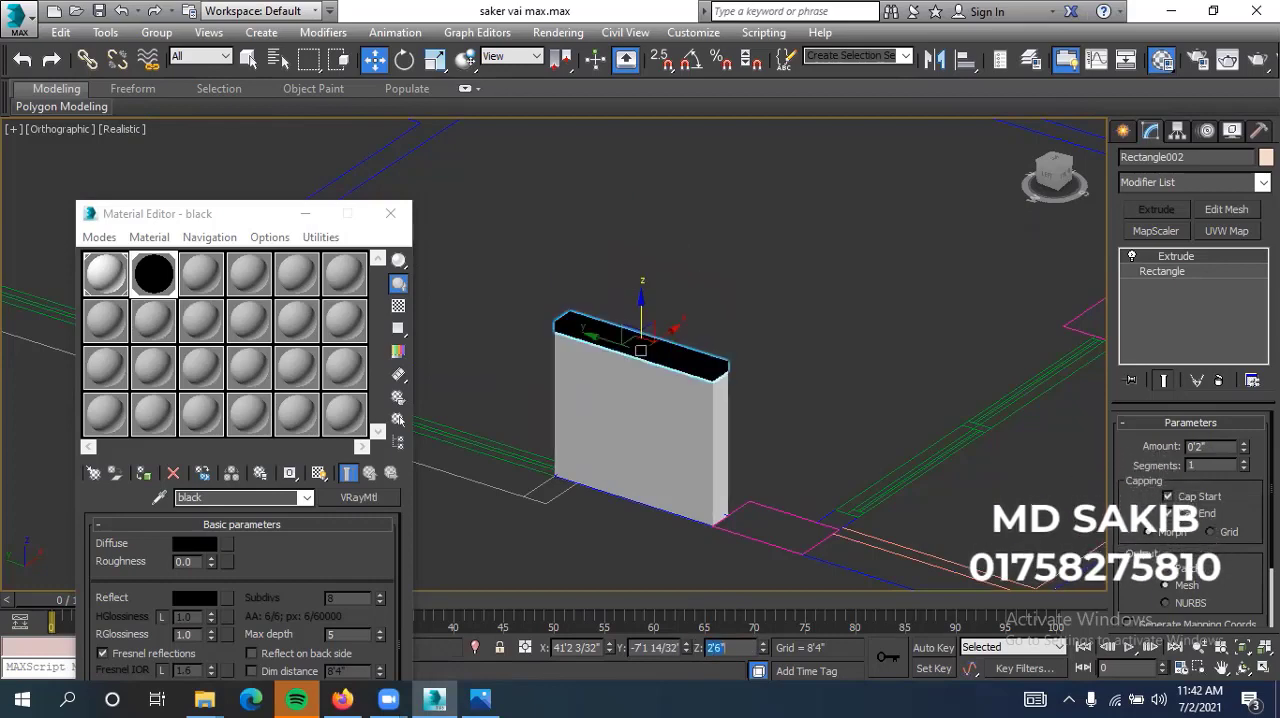
click(806, 378)
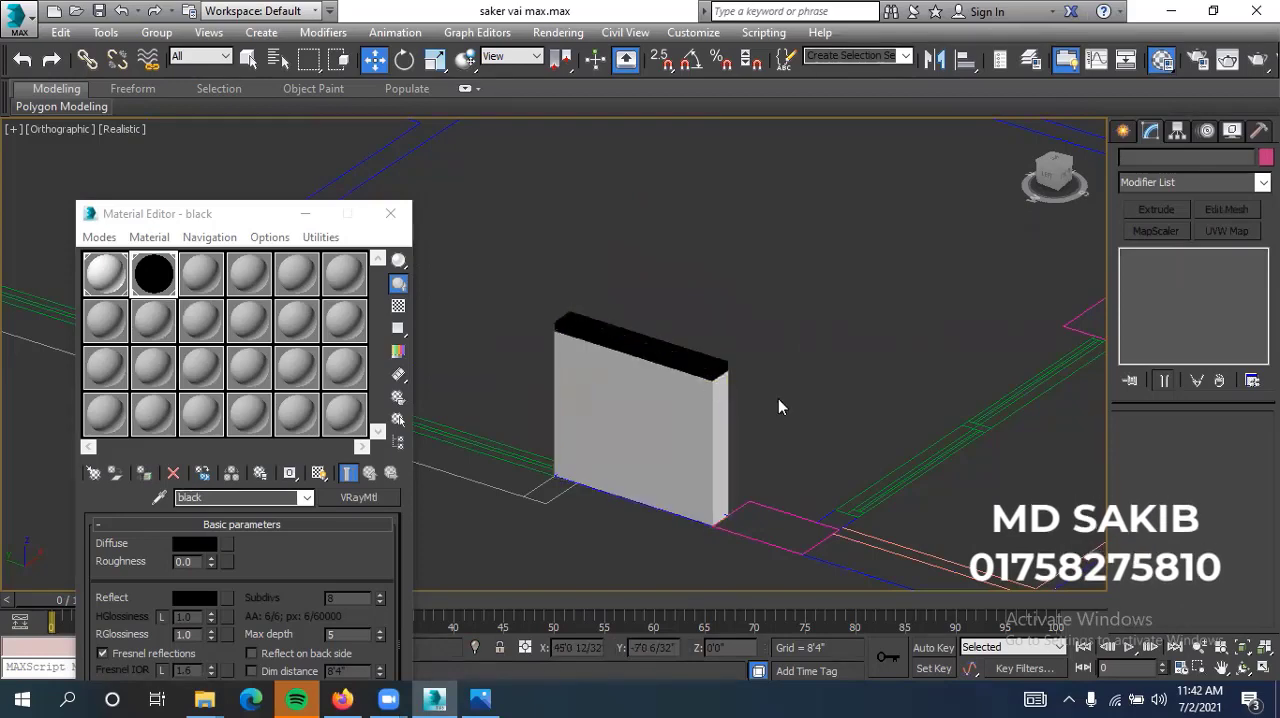
Compare the wall and black band with the reference building render, and return to 3ds Max
scroll(778, 402, down, 2)
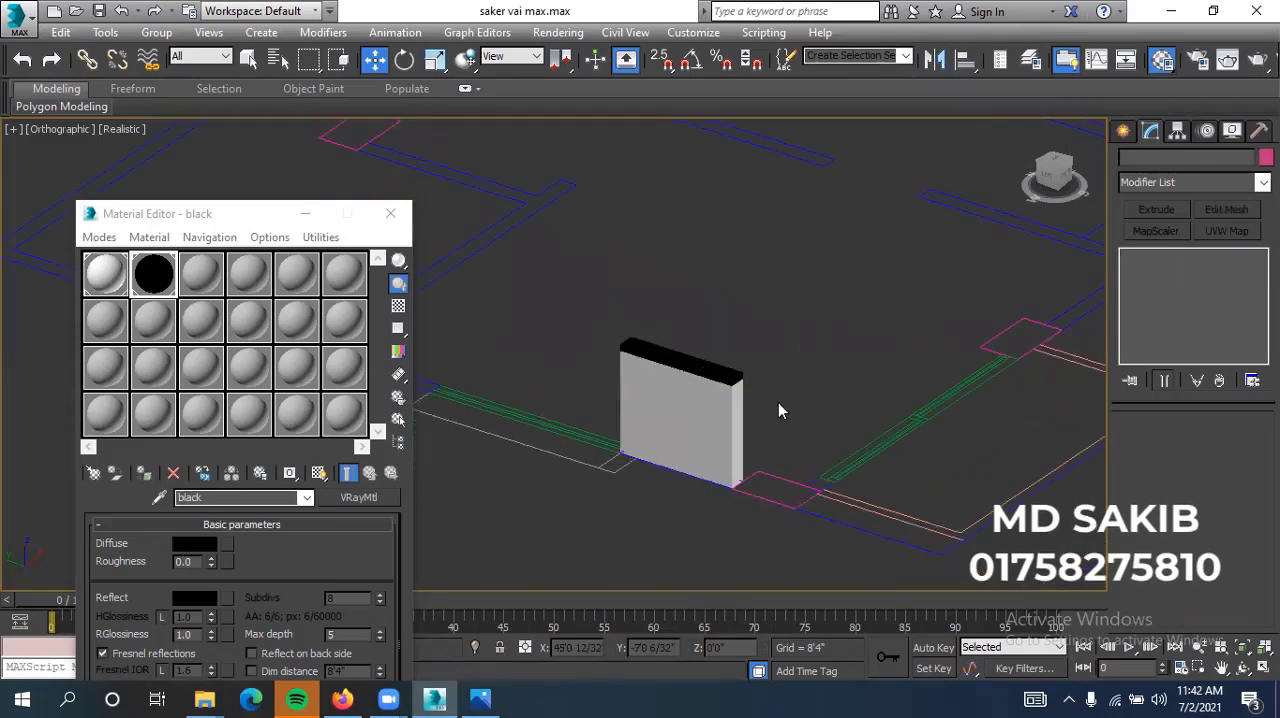
click(481, 699)
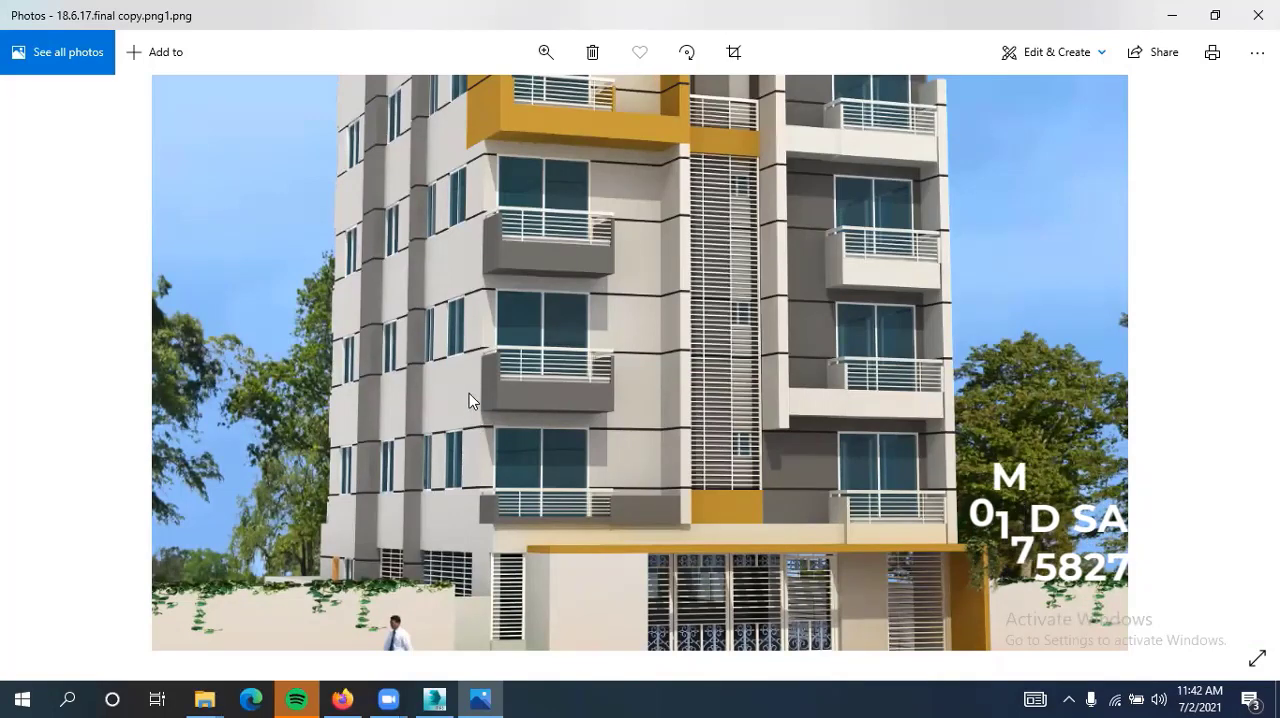
click(1168, 20)
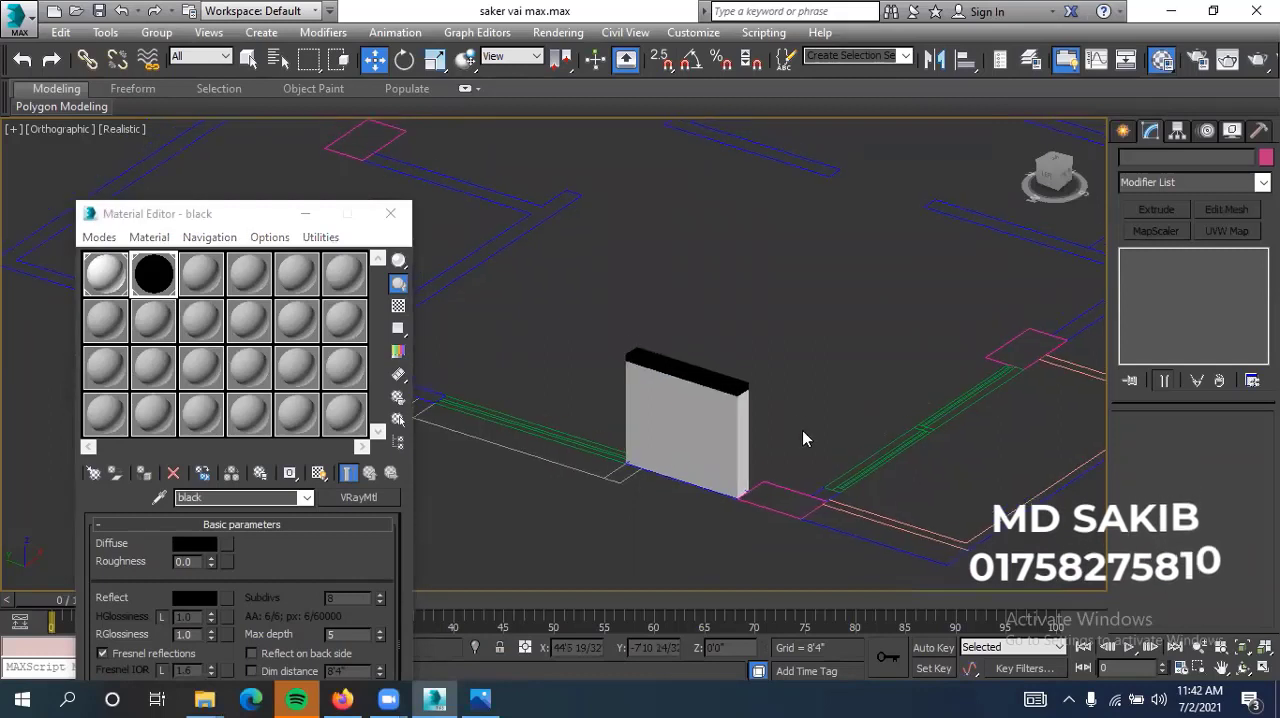
Clone the lower white wall segment straight up as one independent copy at a Z height of about 3'4"
click(743, 438)
click(743, 438)
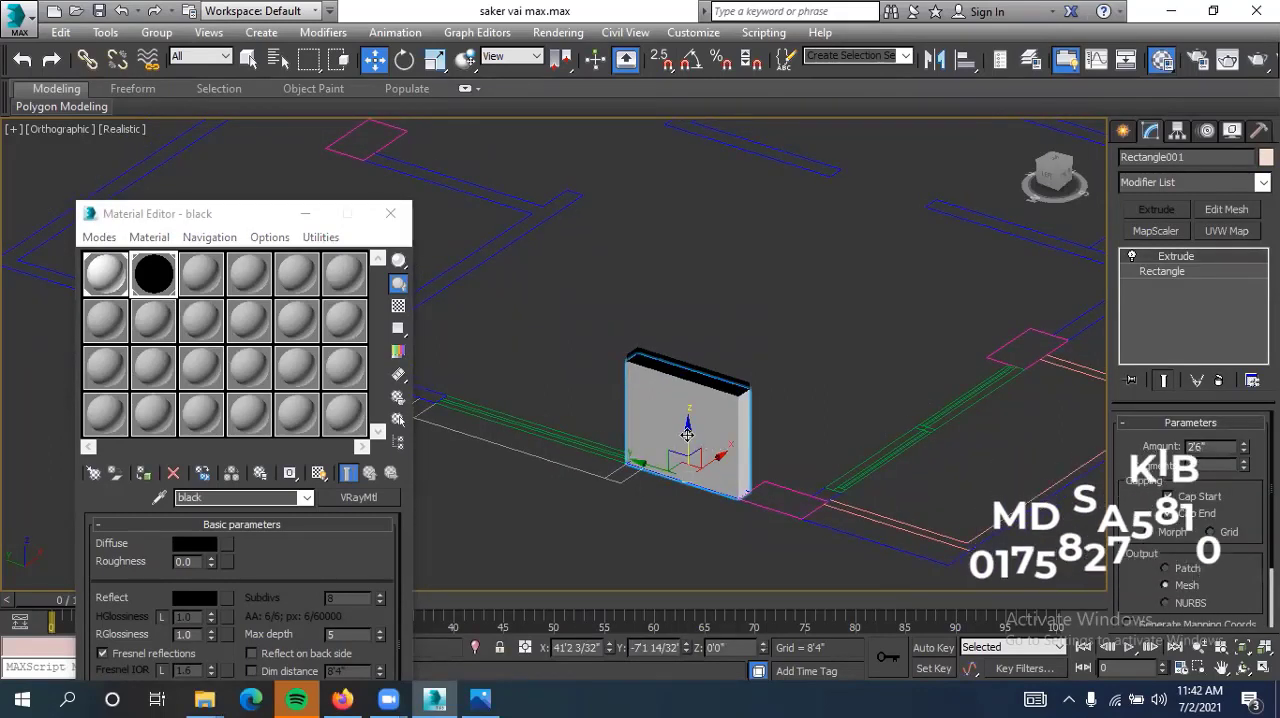
shift+drag(687, 432, 686, 276)
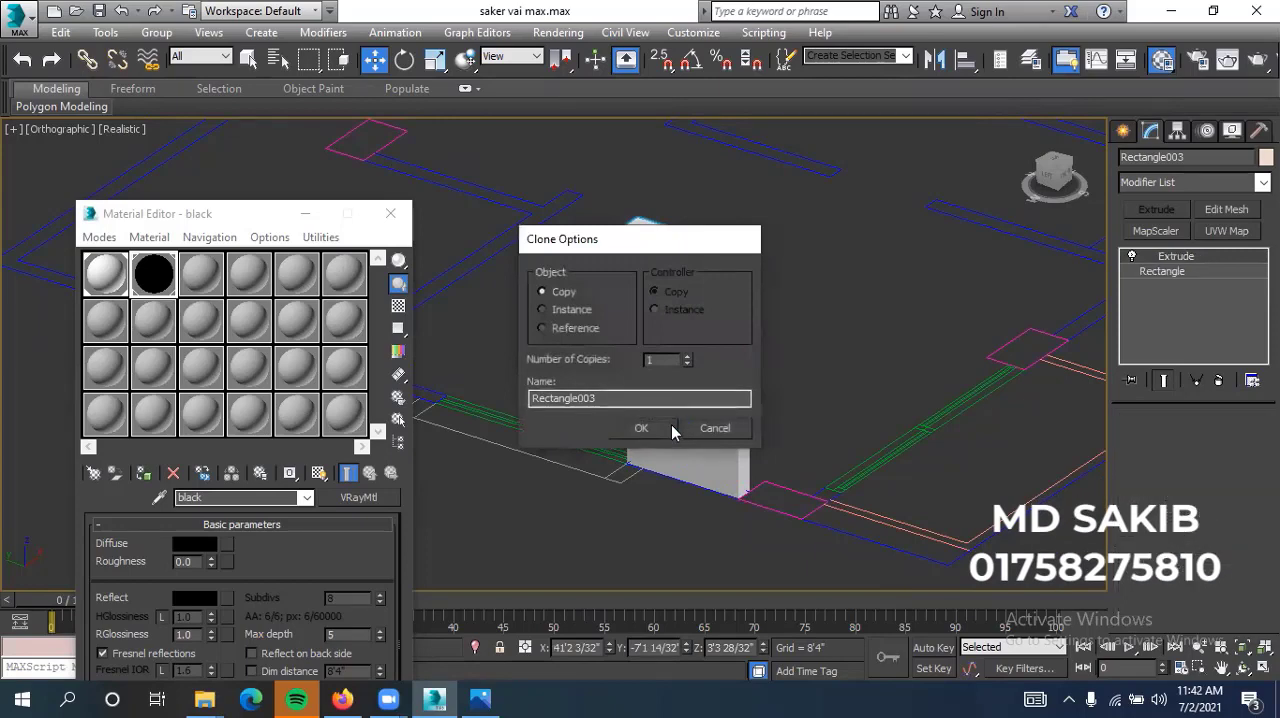
click(675, 428)
middle_drag(766, 349, 789, 384)
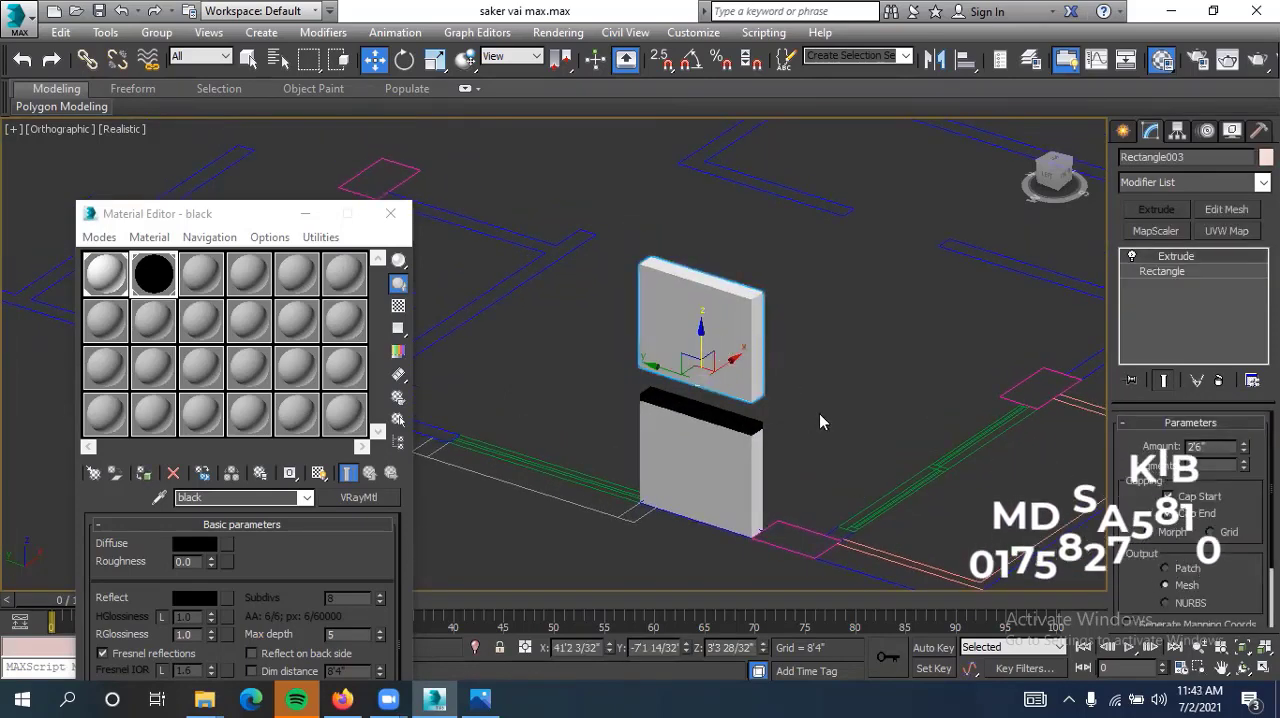
Set the new upper wall copy's Extrude amount to 4'2" and leave that copy selected
double_click(1197, 446)
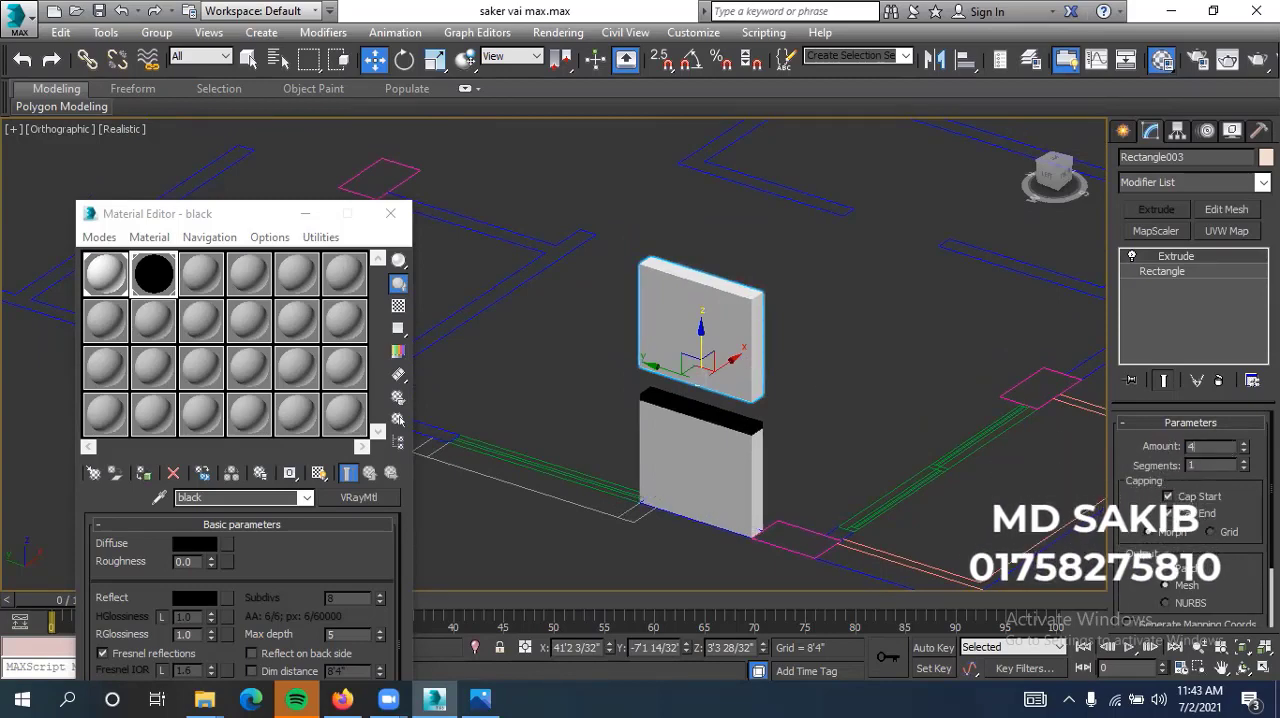
text(4'2)
key(Return)
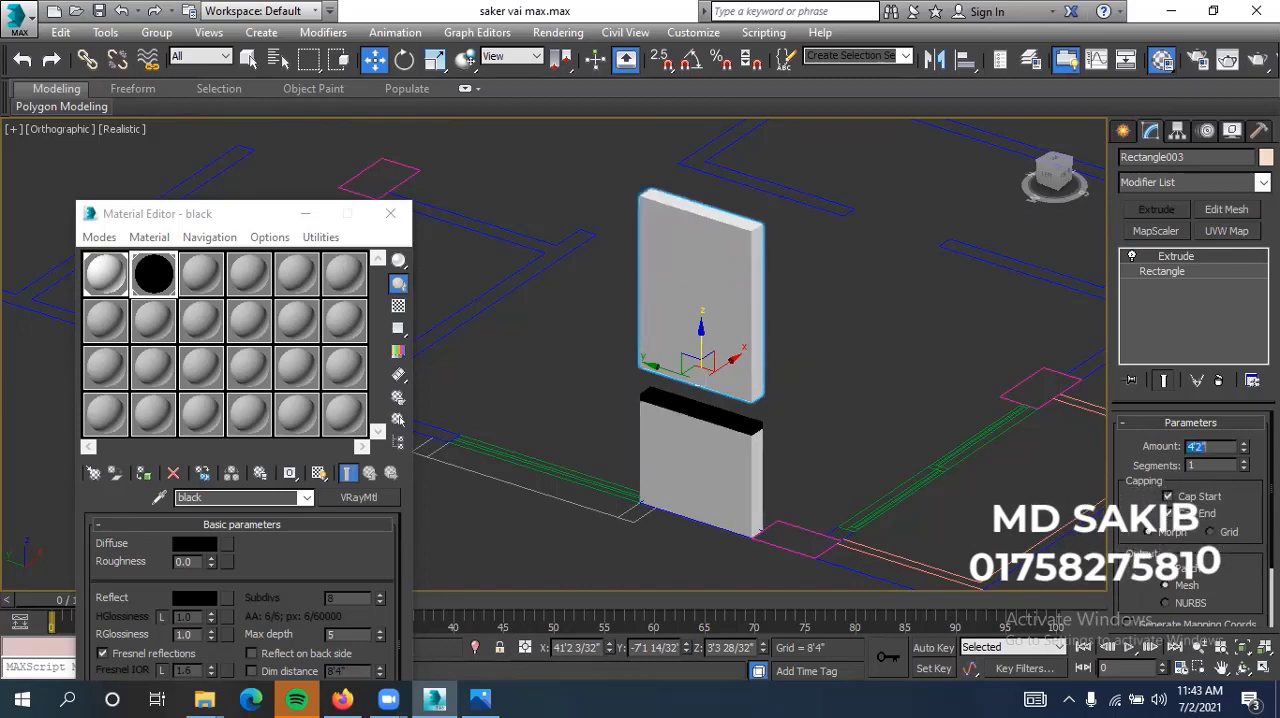
click(896, 378)
click(740, 325)
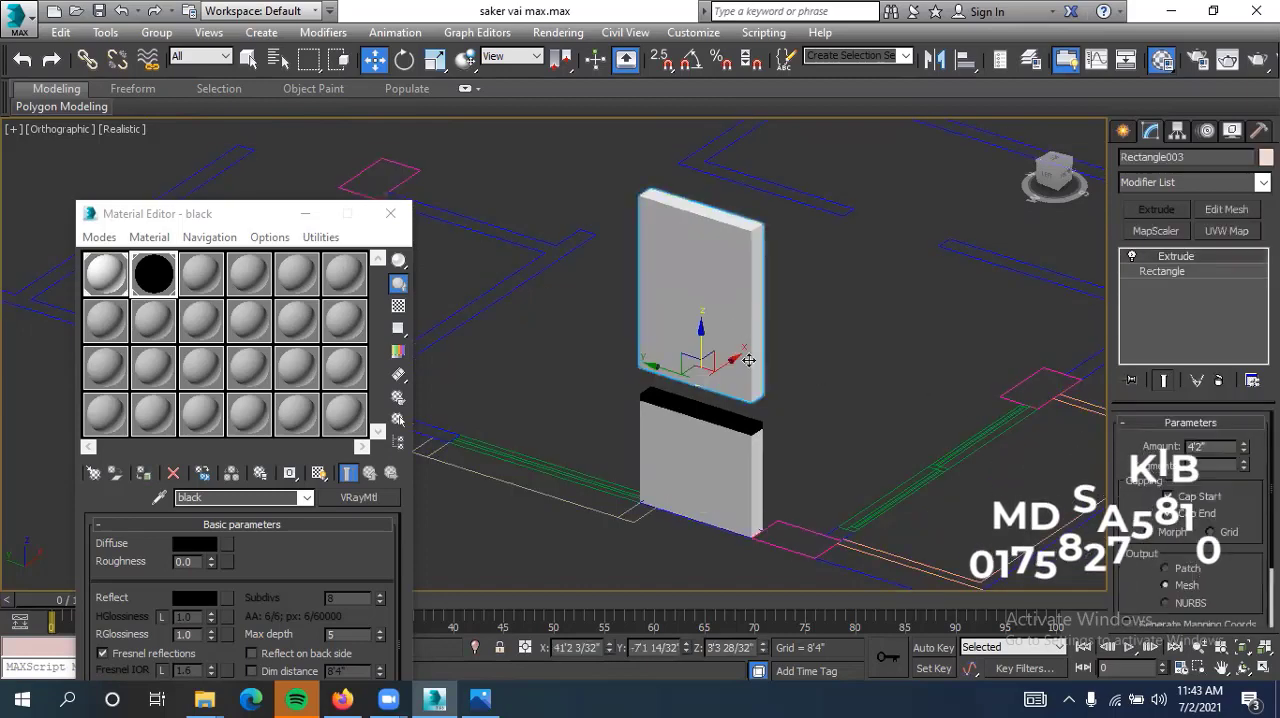
Set the upper wall copy's Z position to 2'8" so it rests directly on the black strip
middle_drag(790, 388, 786, 366)
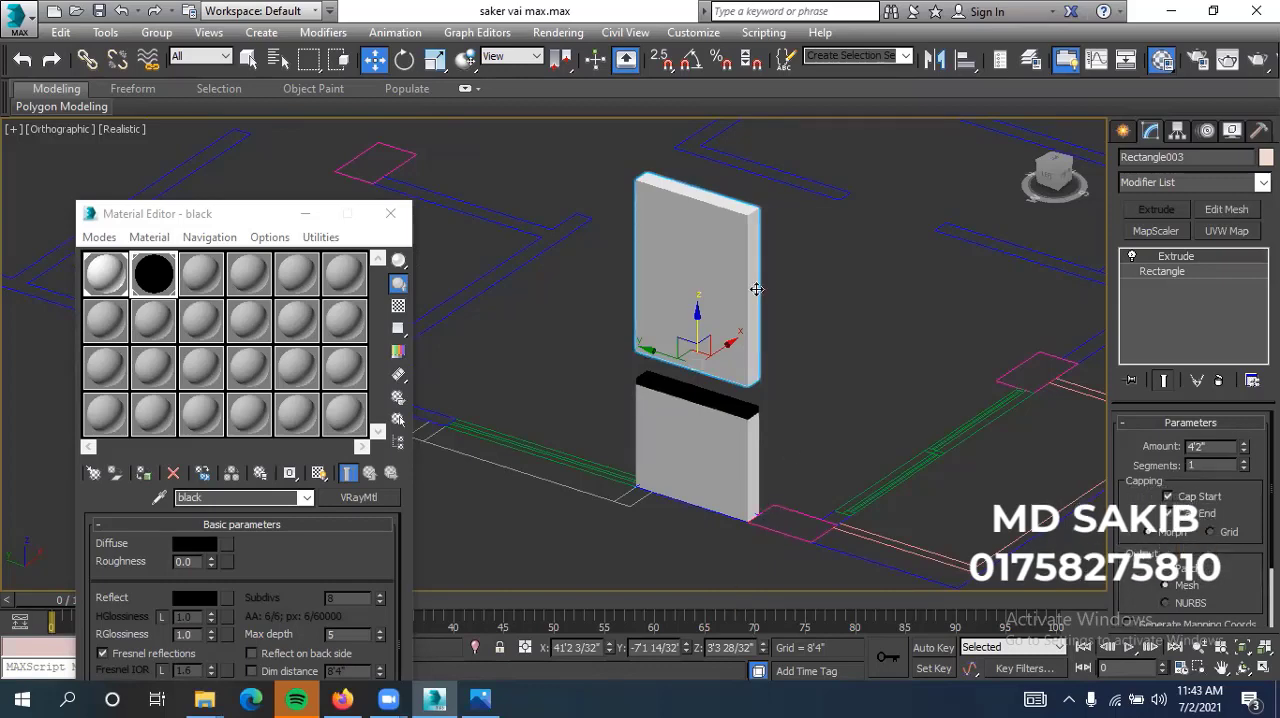
click(822, 342)
click(725, 275)
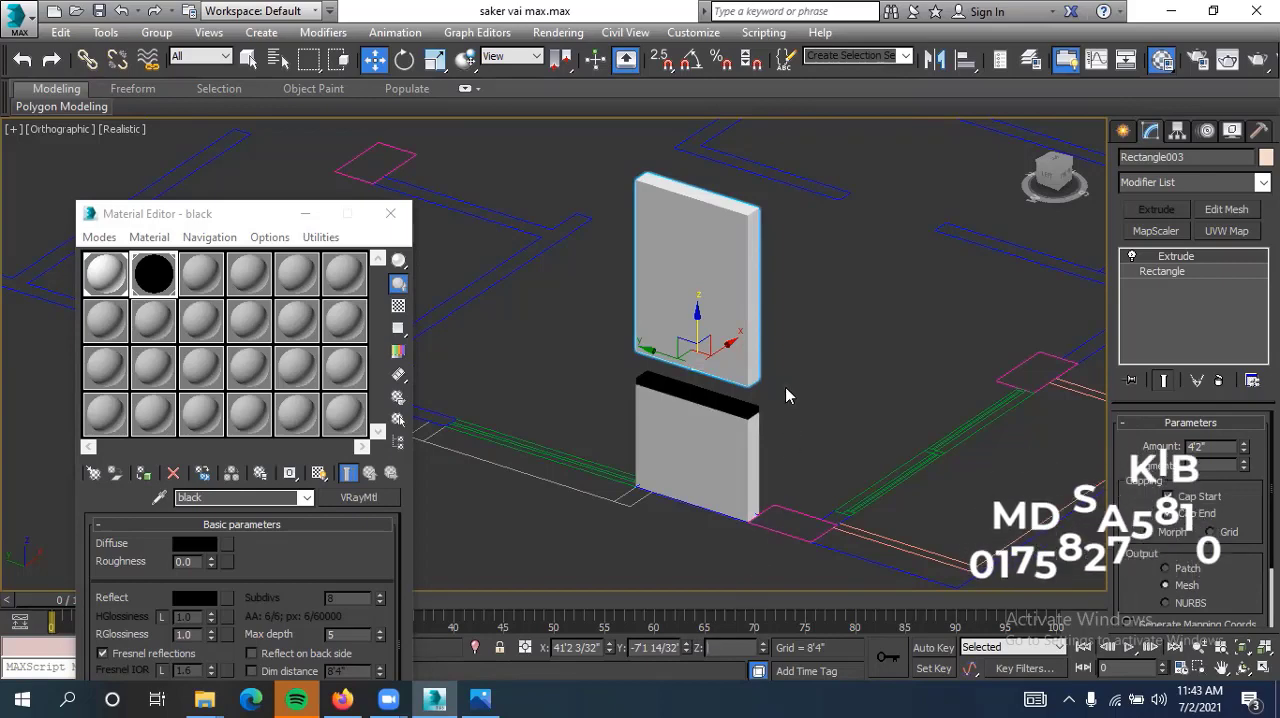
scroll(763, 402, up, 2)
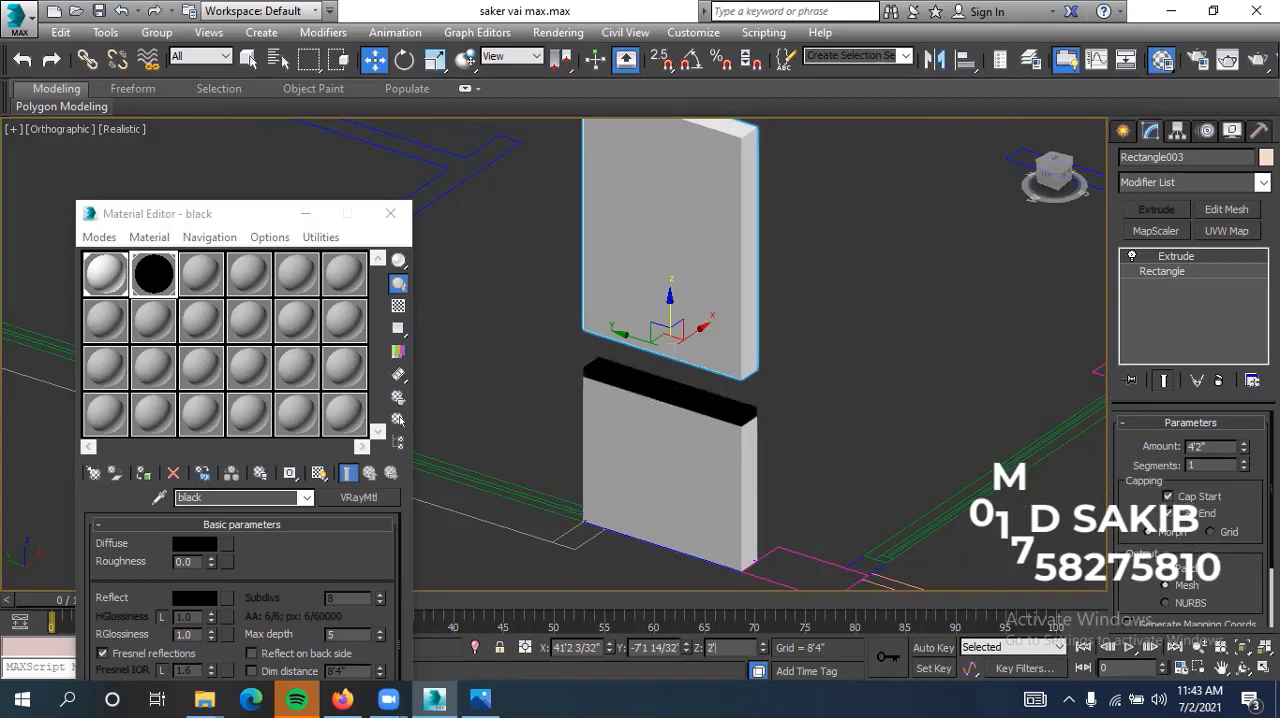
key(Return)
click(836, 368)
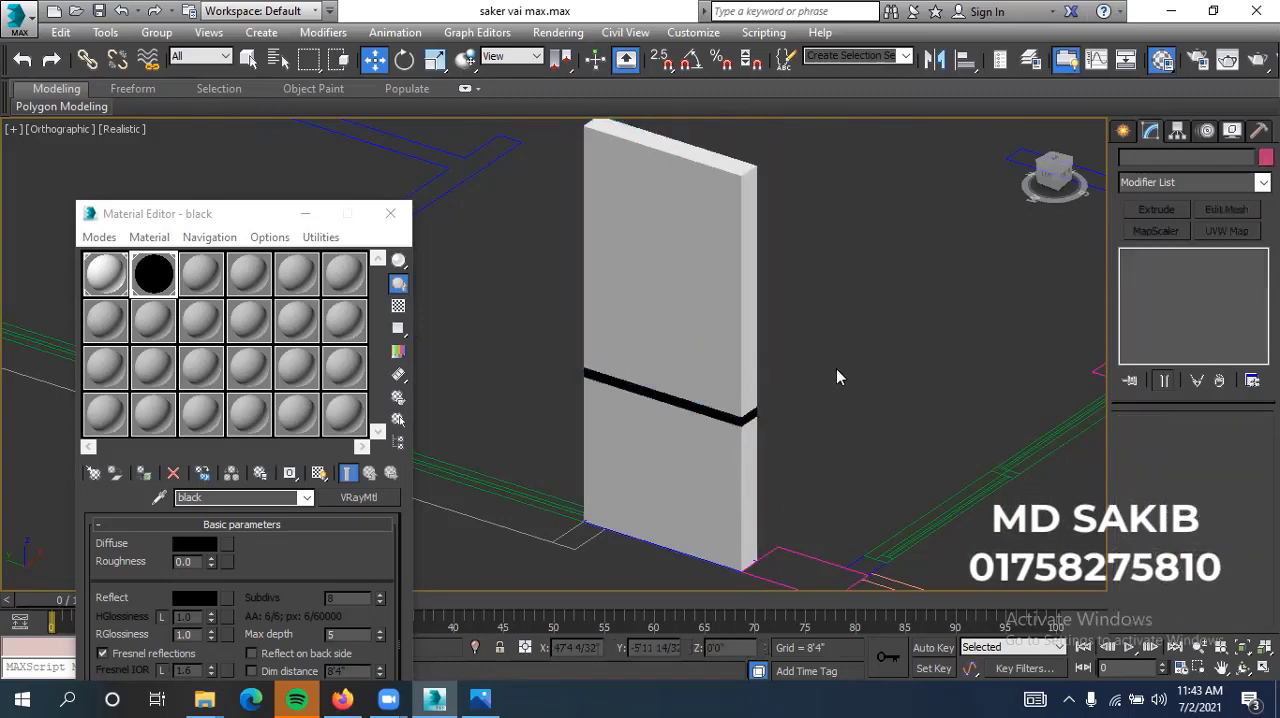
middle_drag(836, 368, 840, 372)
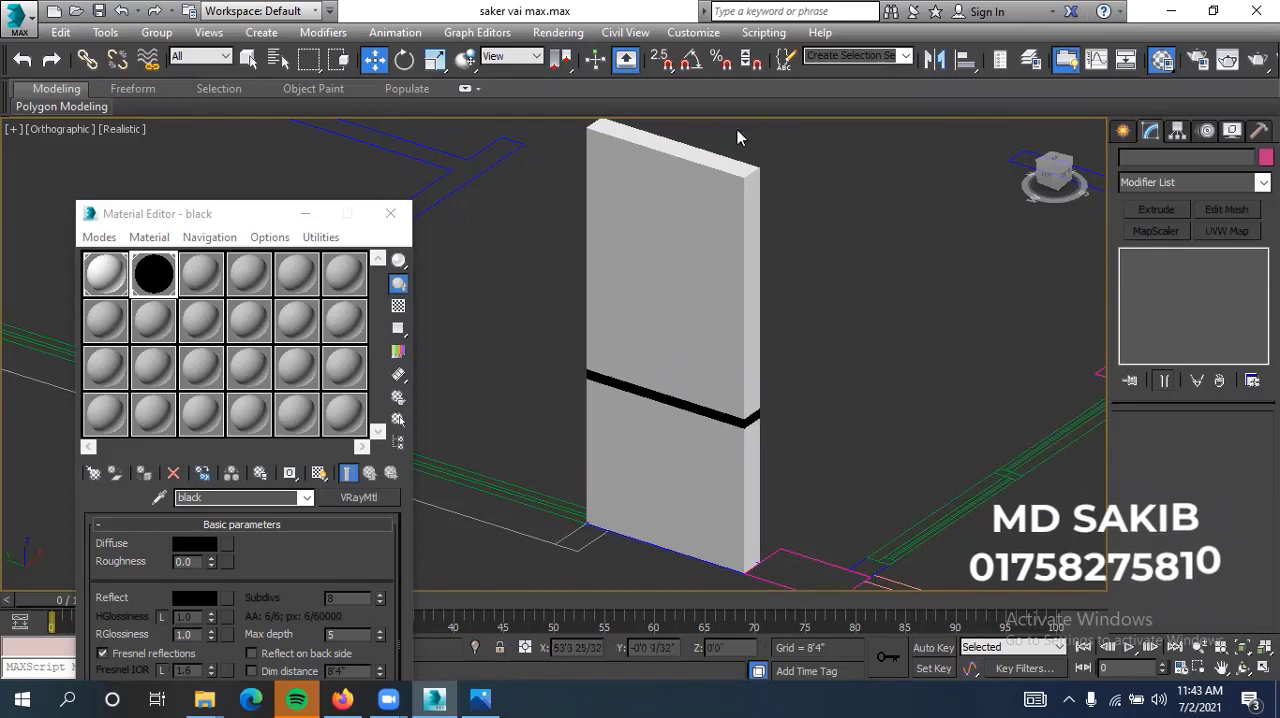
Clone the black strip straight up as one independent copy above the upper wall segment, at a Z height of about 7'4"
middle_drag(784, 225, 816, 270)
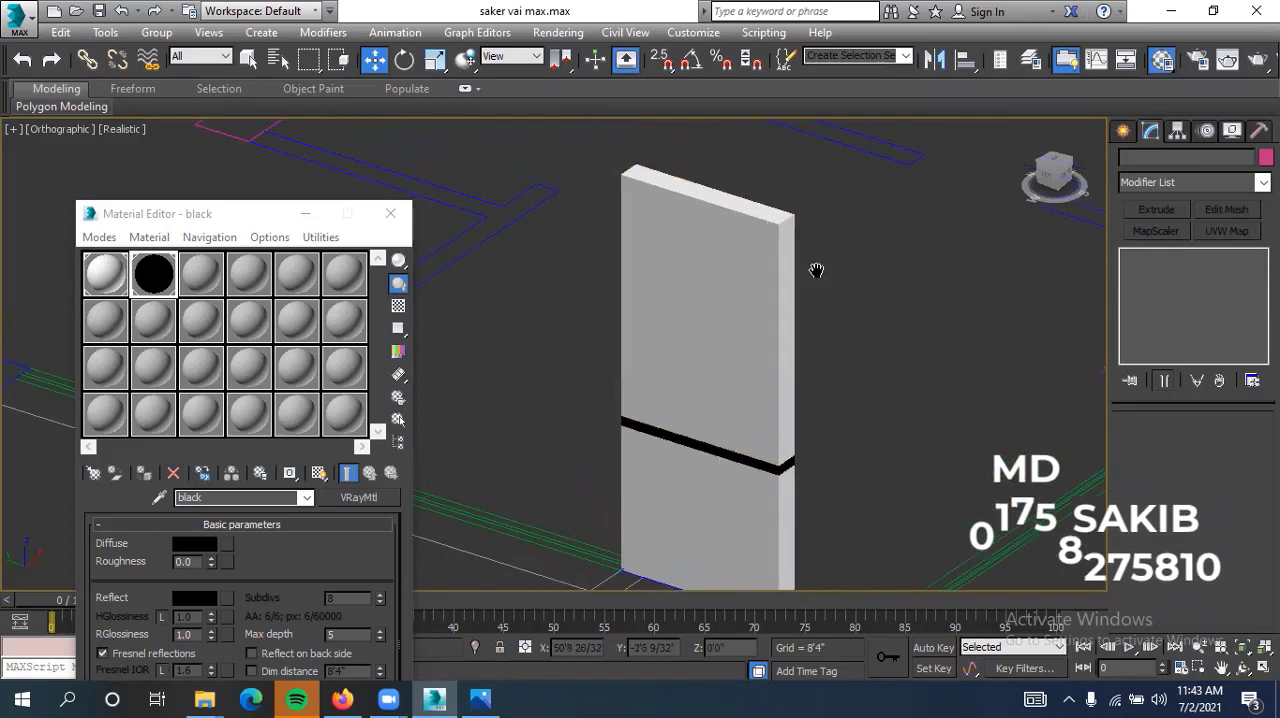
click(795, 465)
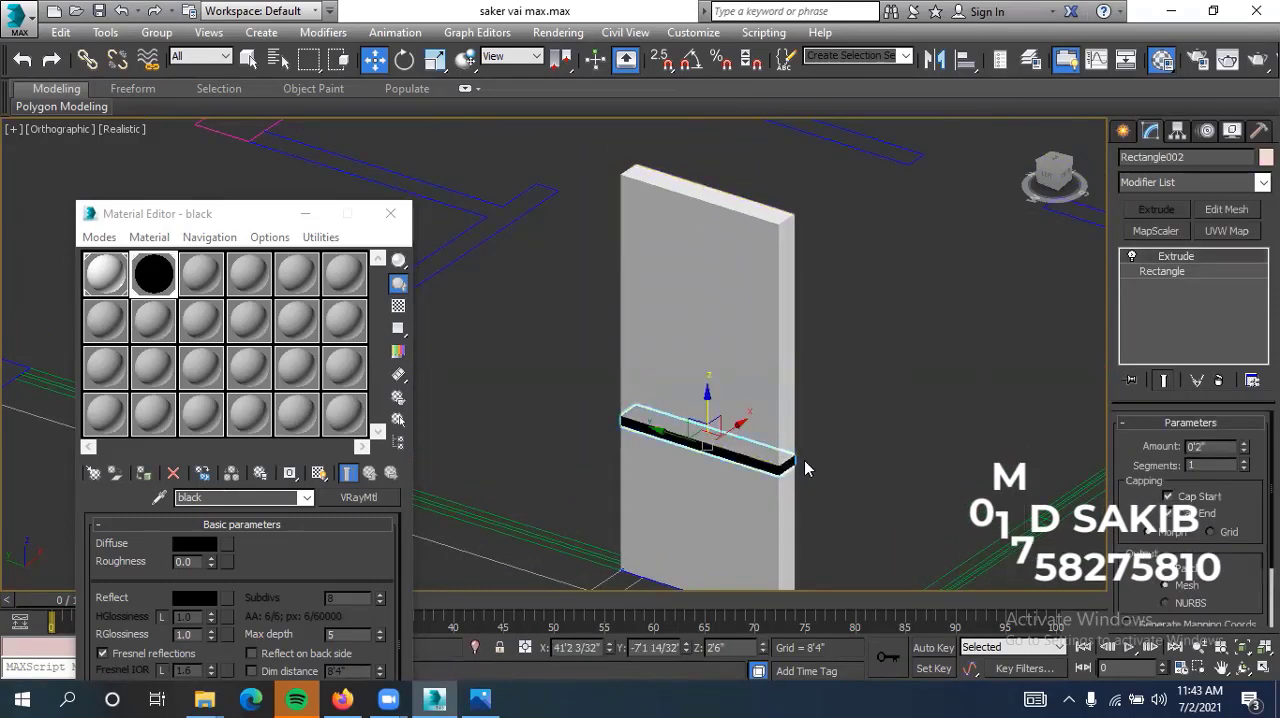
shift+drag(716, 395, 719, 113)
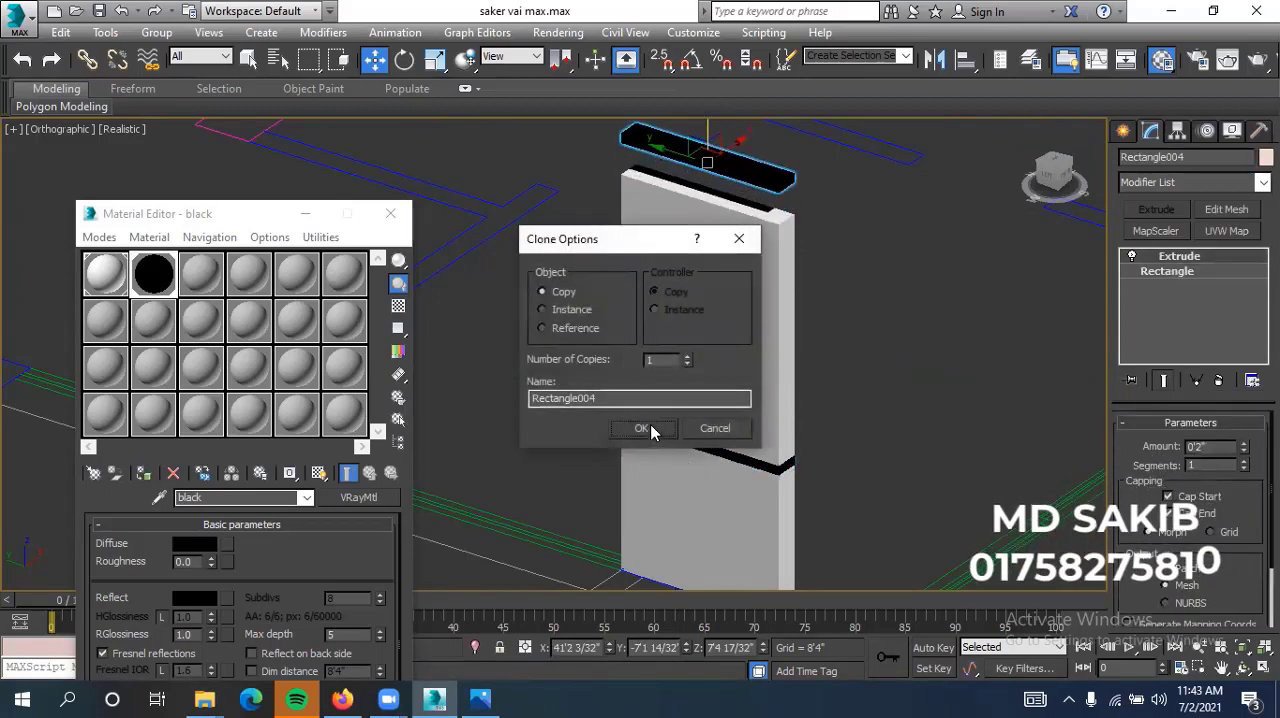
click(645, 428)
click(870, 398)
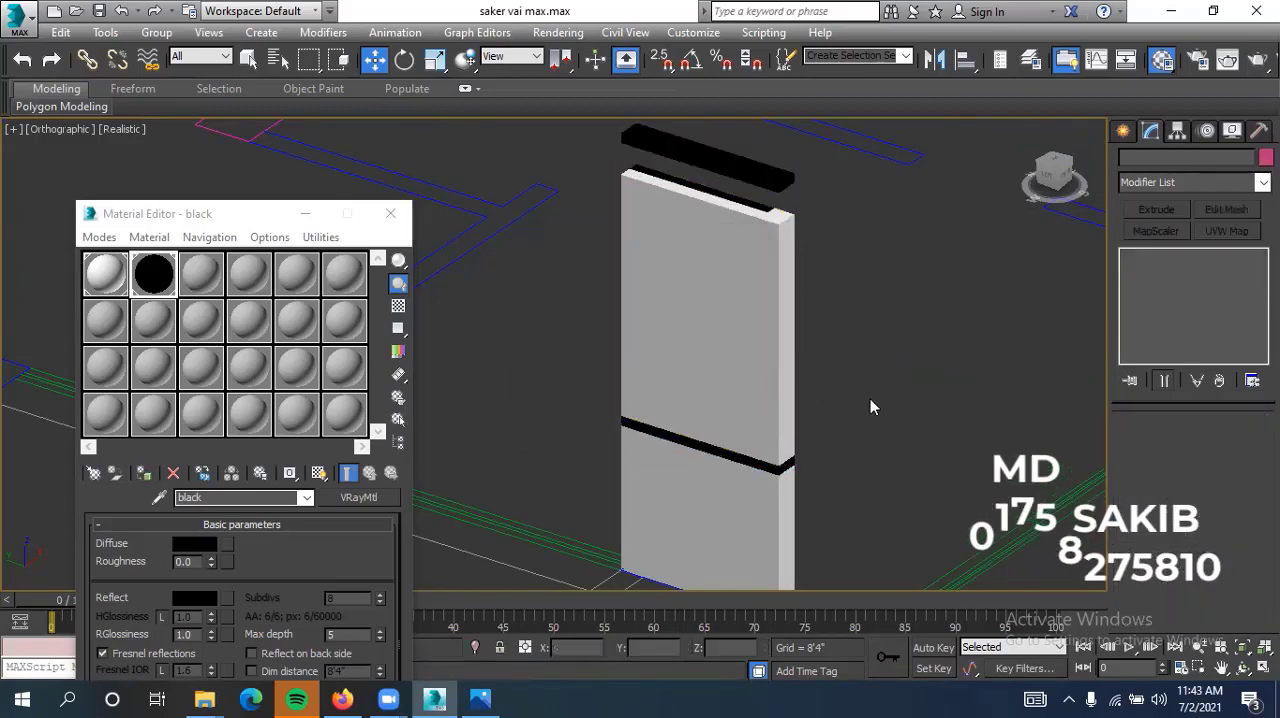
Set the copied black strip's Z position to 6'10" so it sits on top of the upper wall segment
click(758, 155)
scroll(823, 273, down, 2)
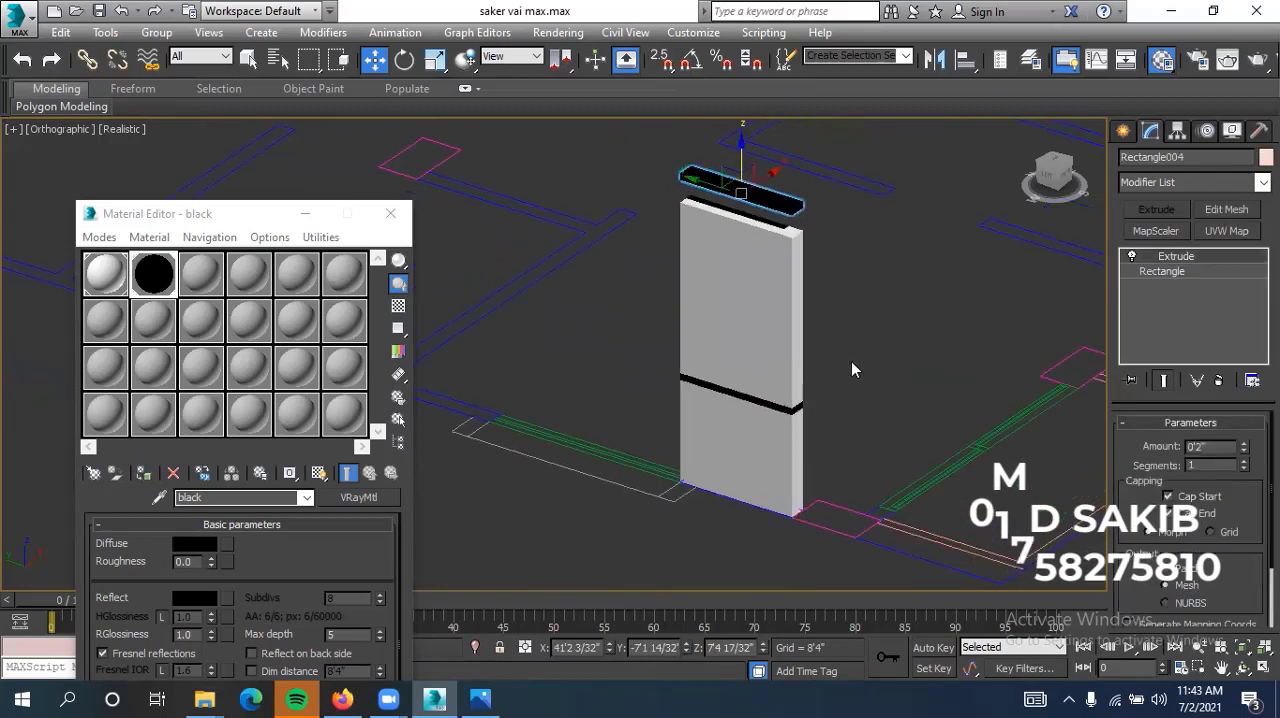
click(851, 370)
click(786, 456)
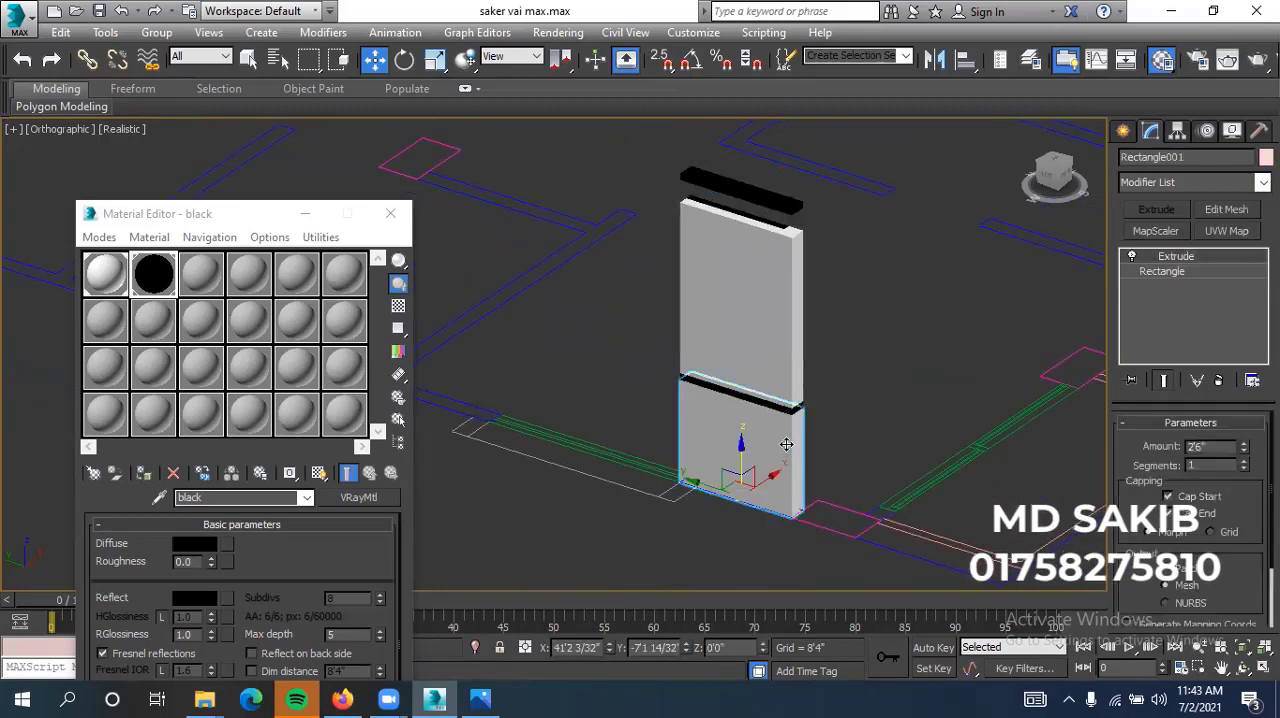
click(786, 410)
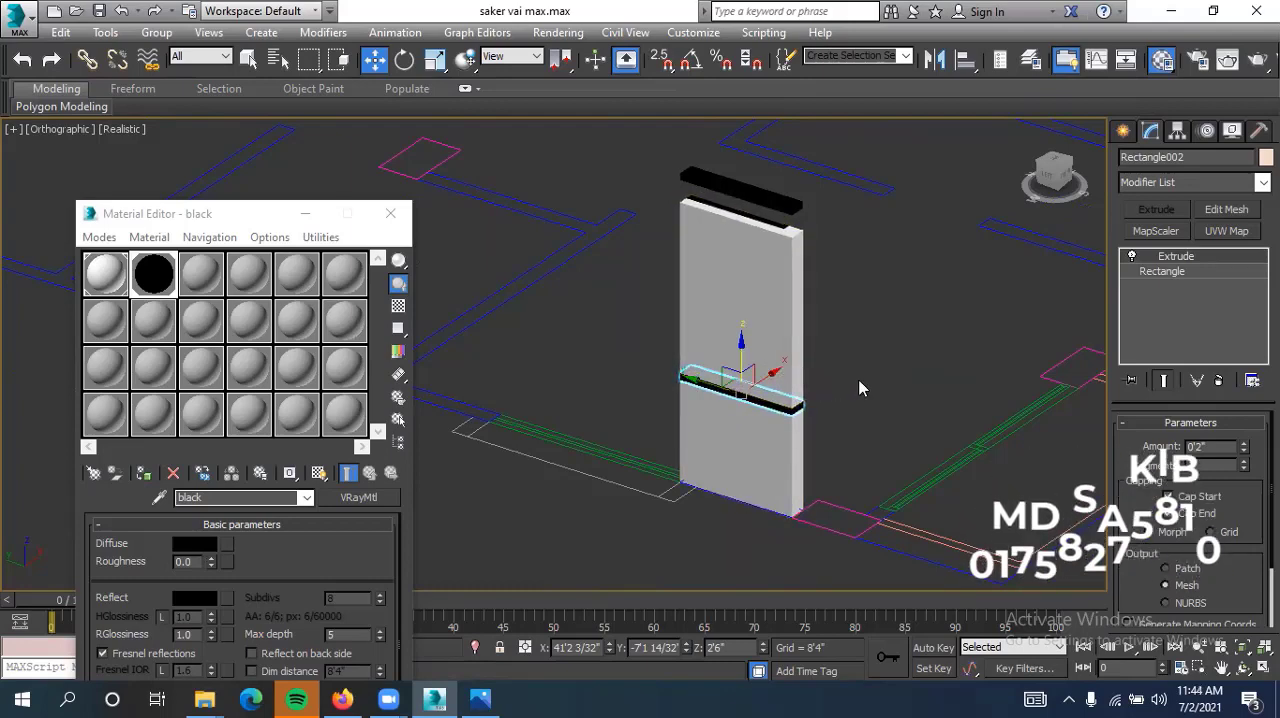
scroll(770, 180, up, 2)
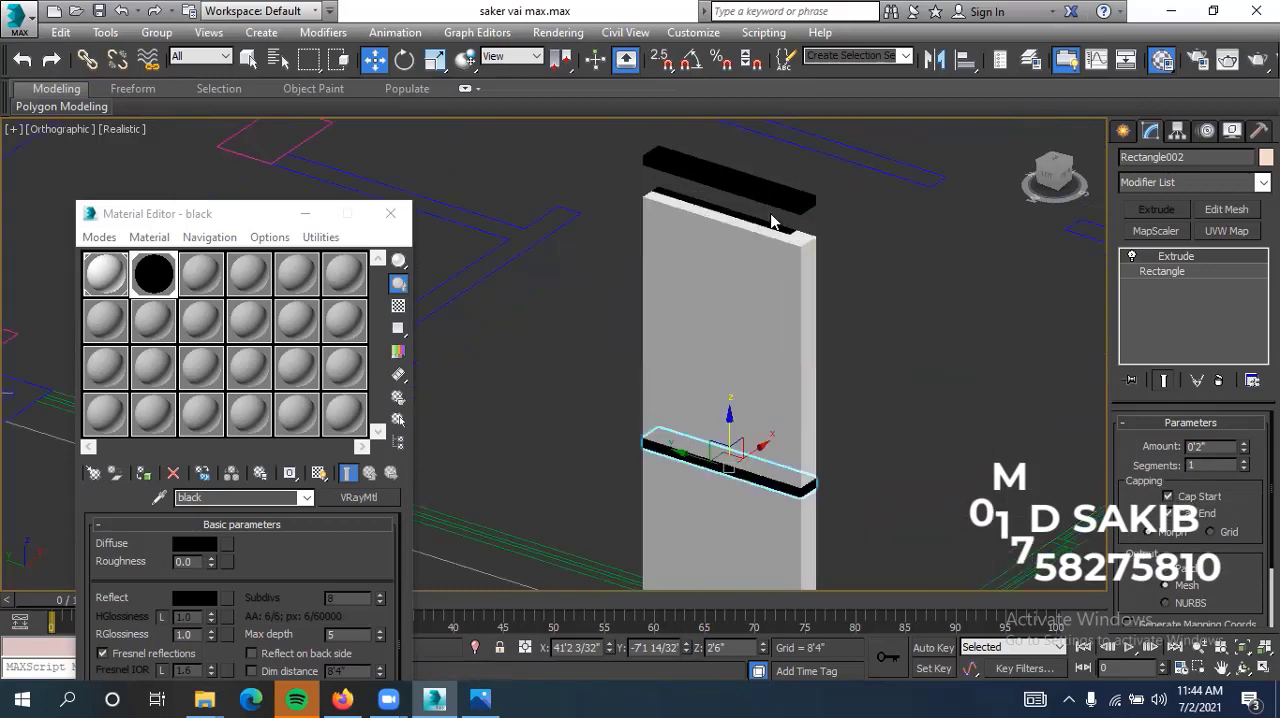
click(788, 201)
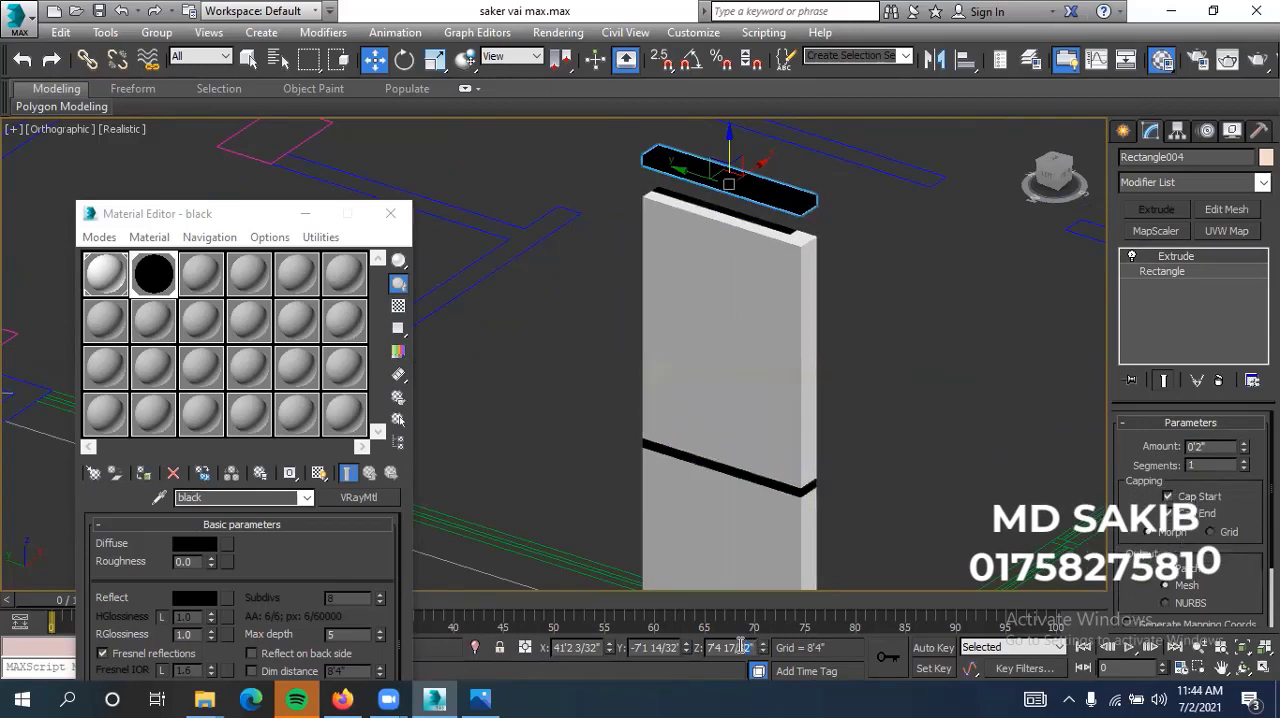
key(BackSpace)
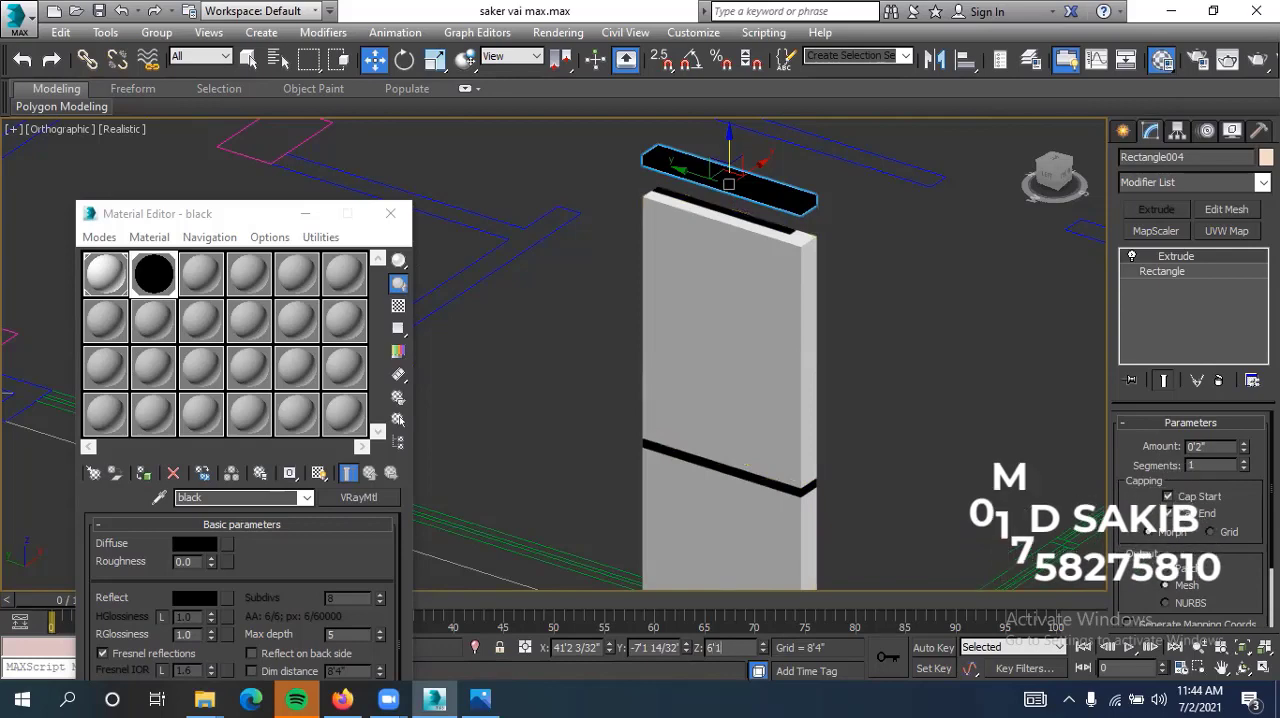
text(10)
key(Return)
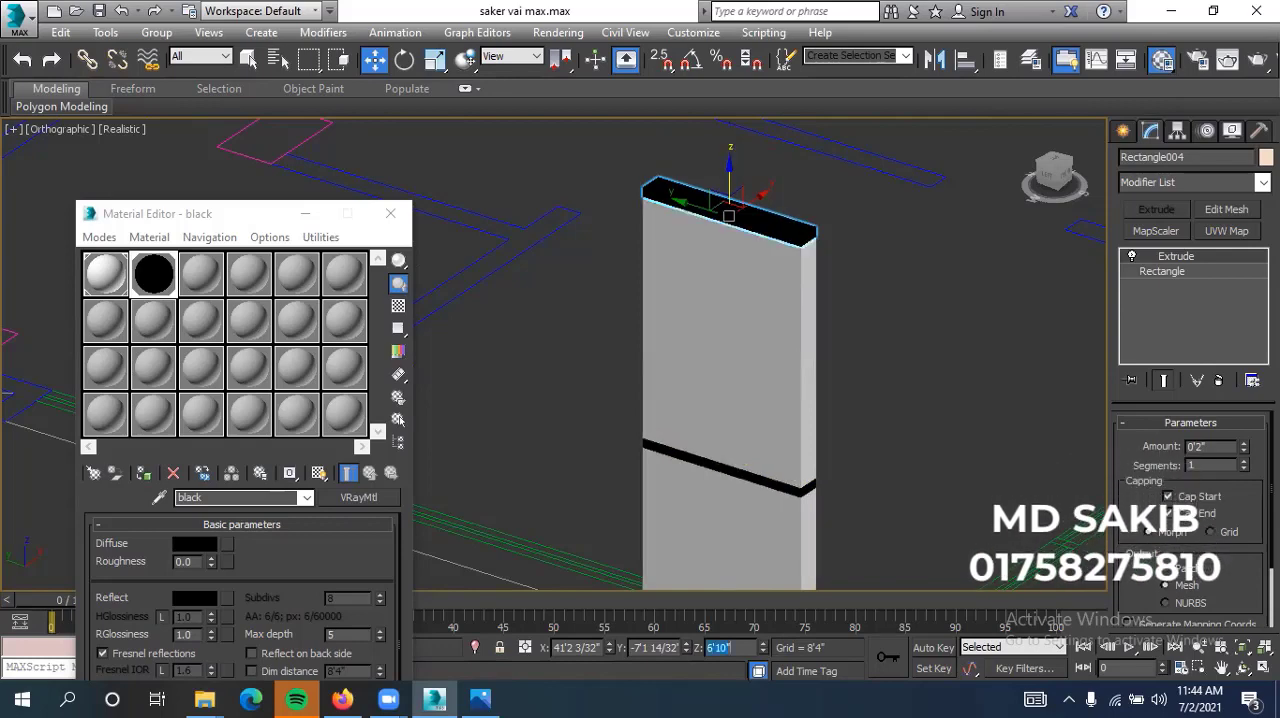
click(852, 390)
Clone the lowest wall segment straight up above the upper black strip and set the copy's Extrude amount to 3'0"
alt+middle_drag(913, 378, 800, 392)
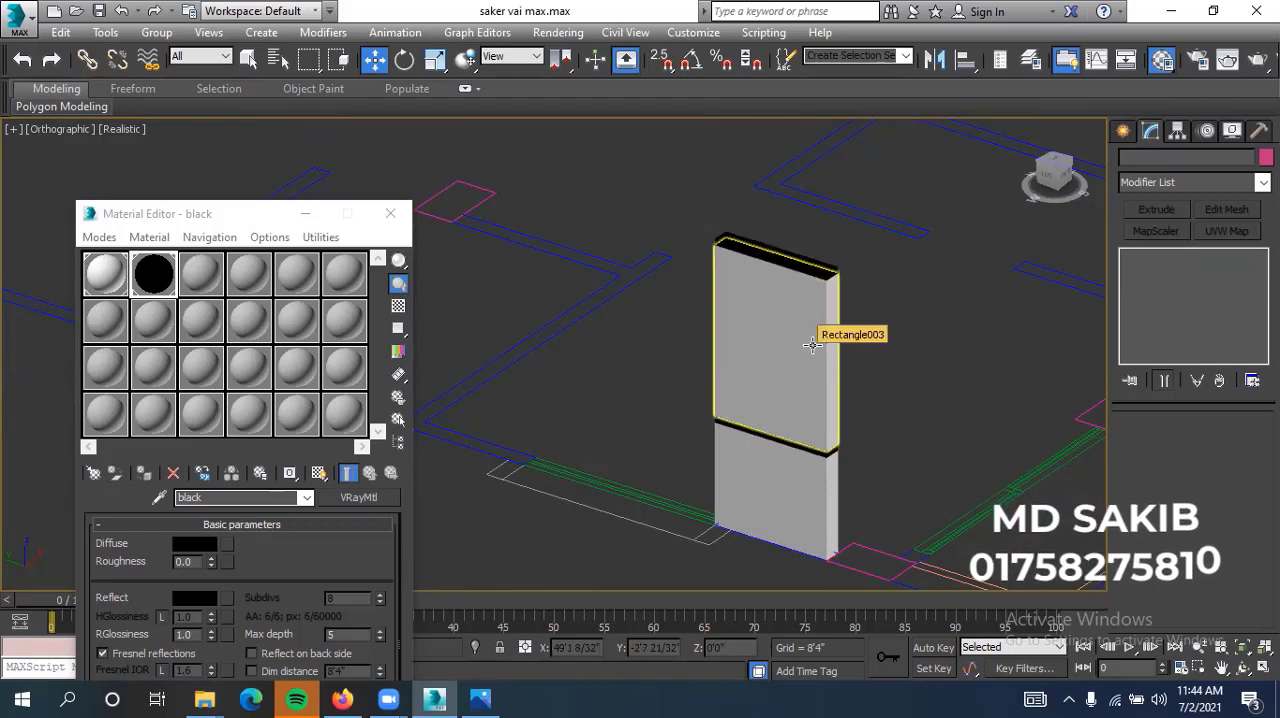
click(818, 508)
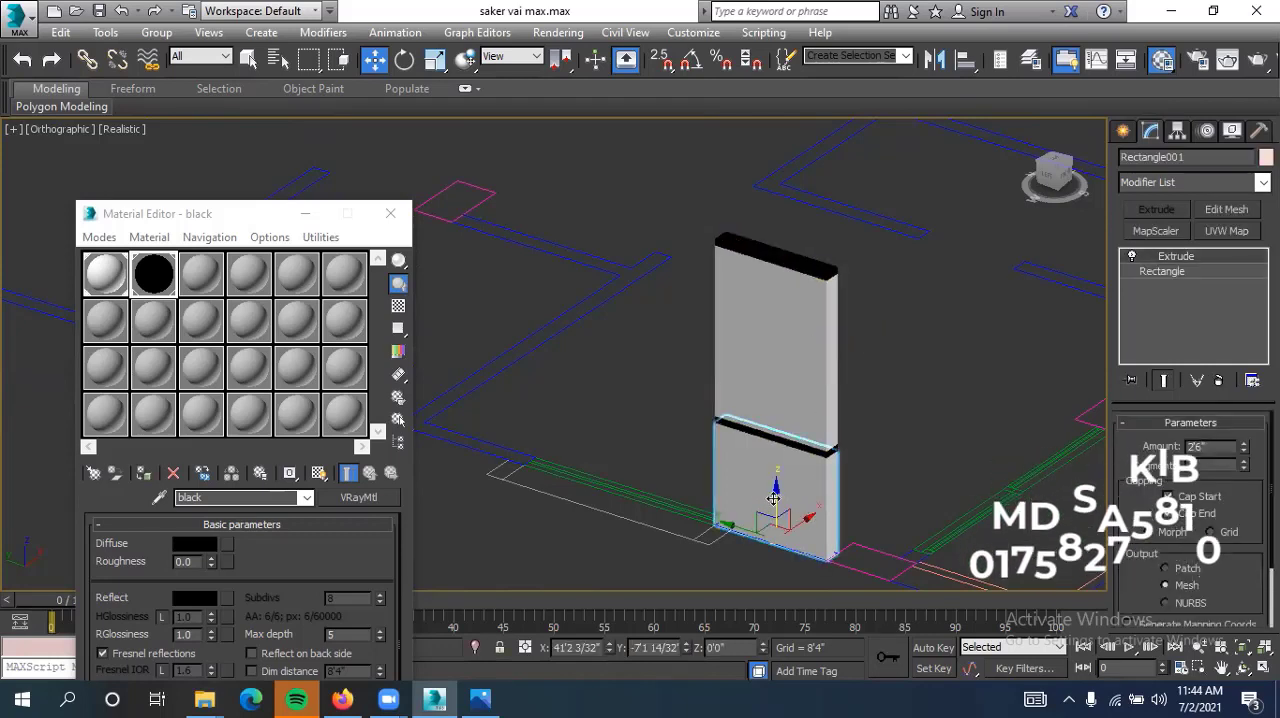
shift+drag(775, 500, 770, 240)
click(655, 429)
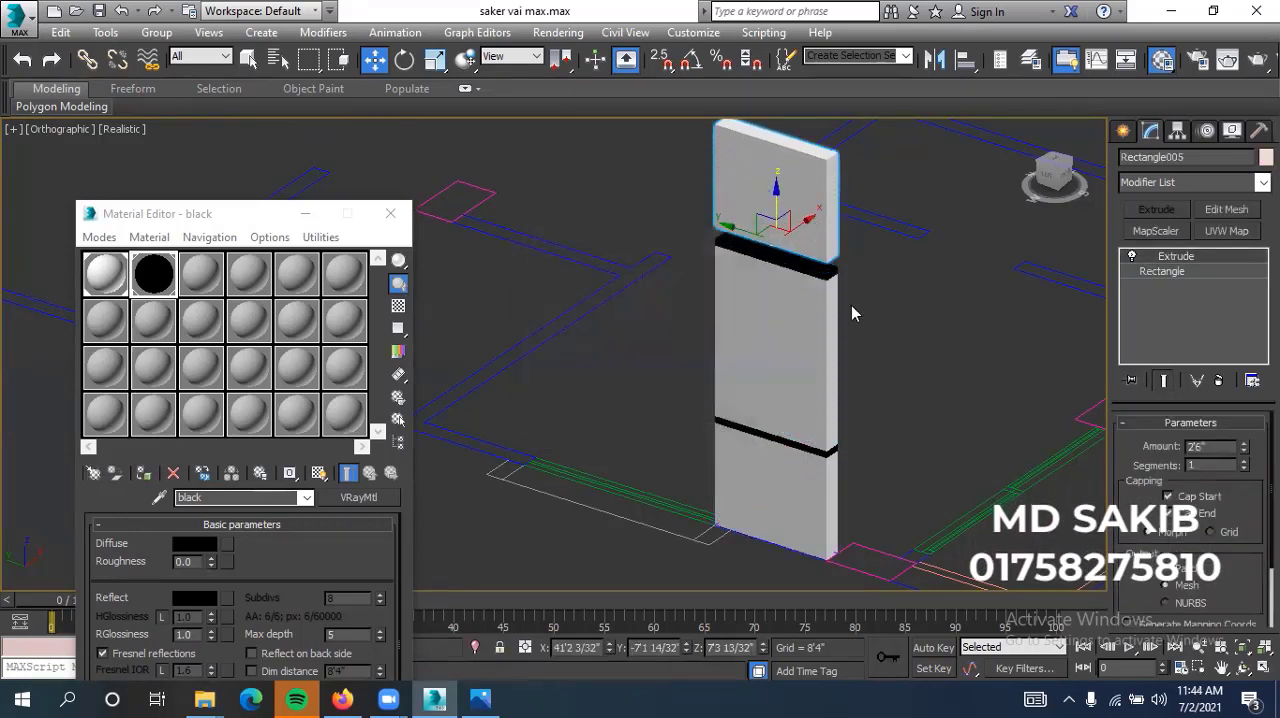
drag(1218, 448, 1164, 447)
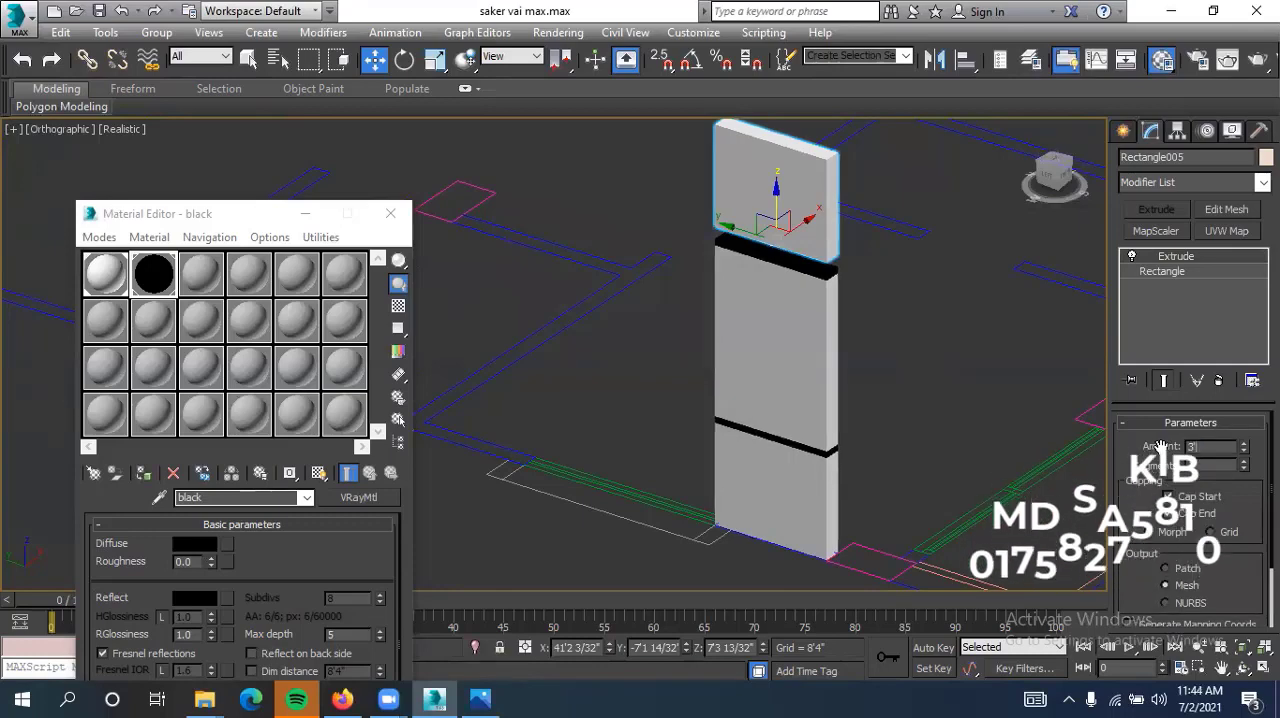
key(Return)
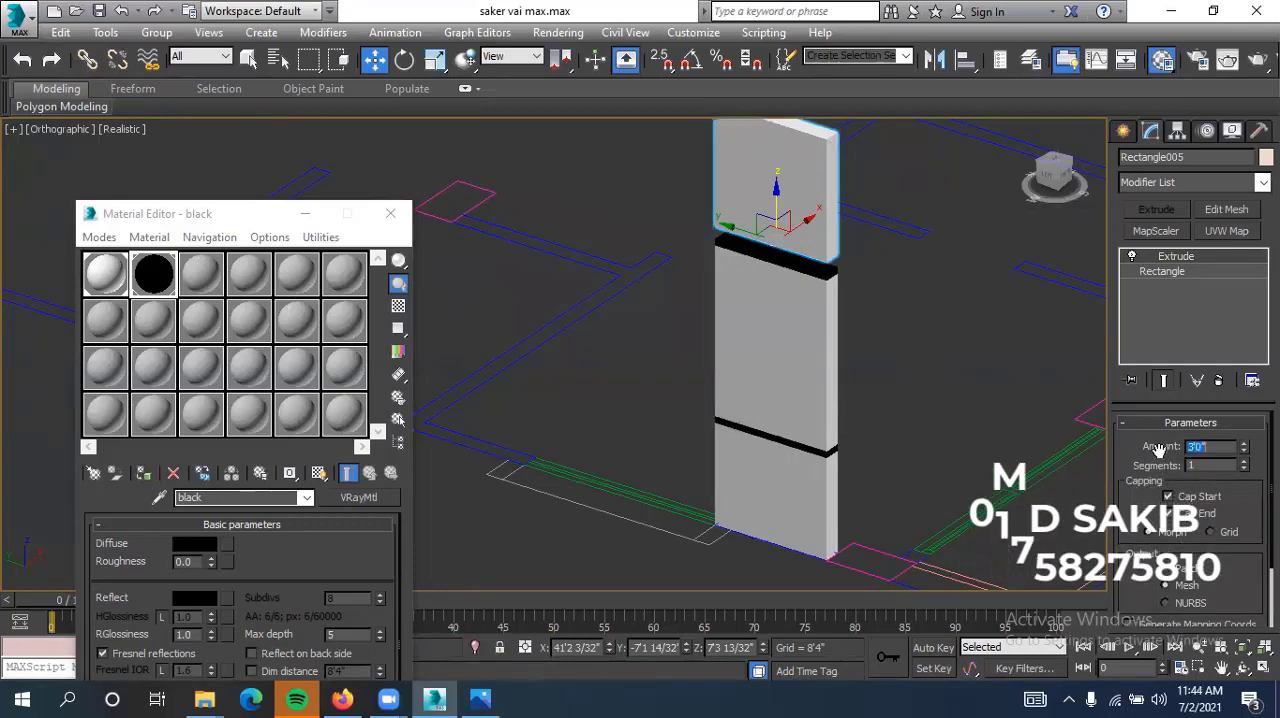
Set the topmost wall segment's Z position to 7'0" so it rests on the upper black strip
middle_drag(920, 374, 903, 400)
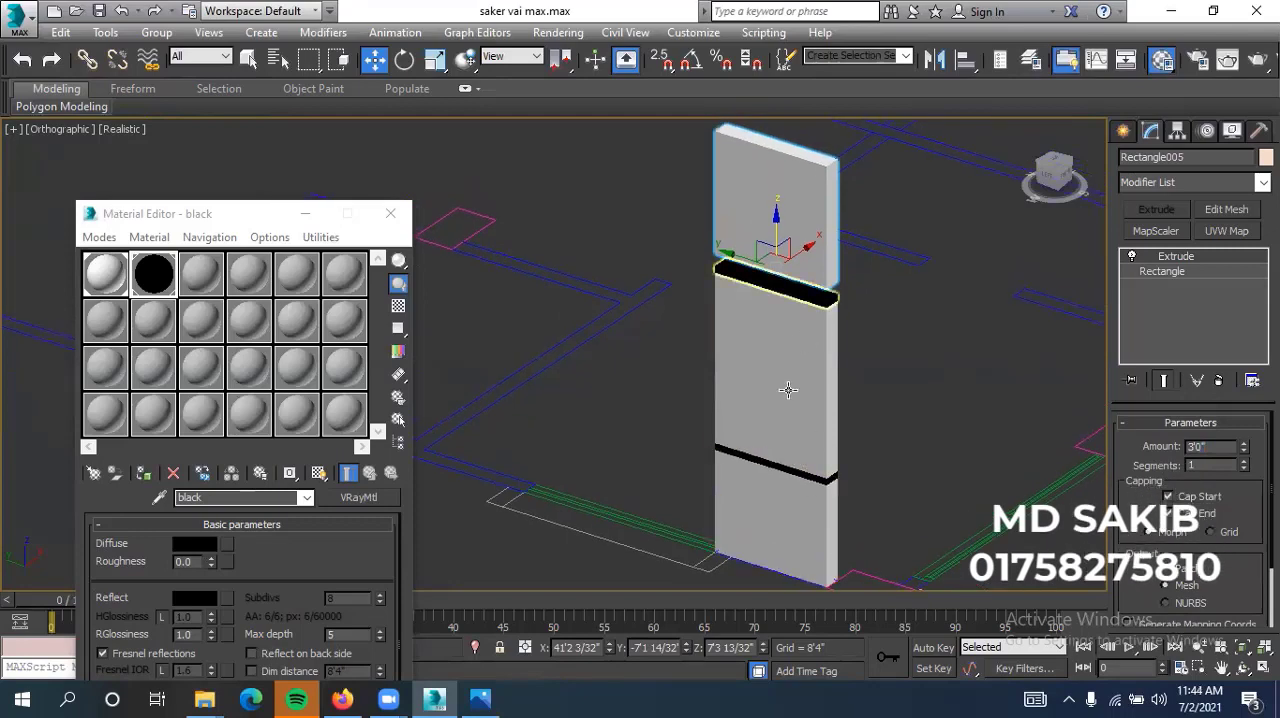
triple_click(744, 648)
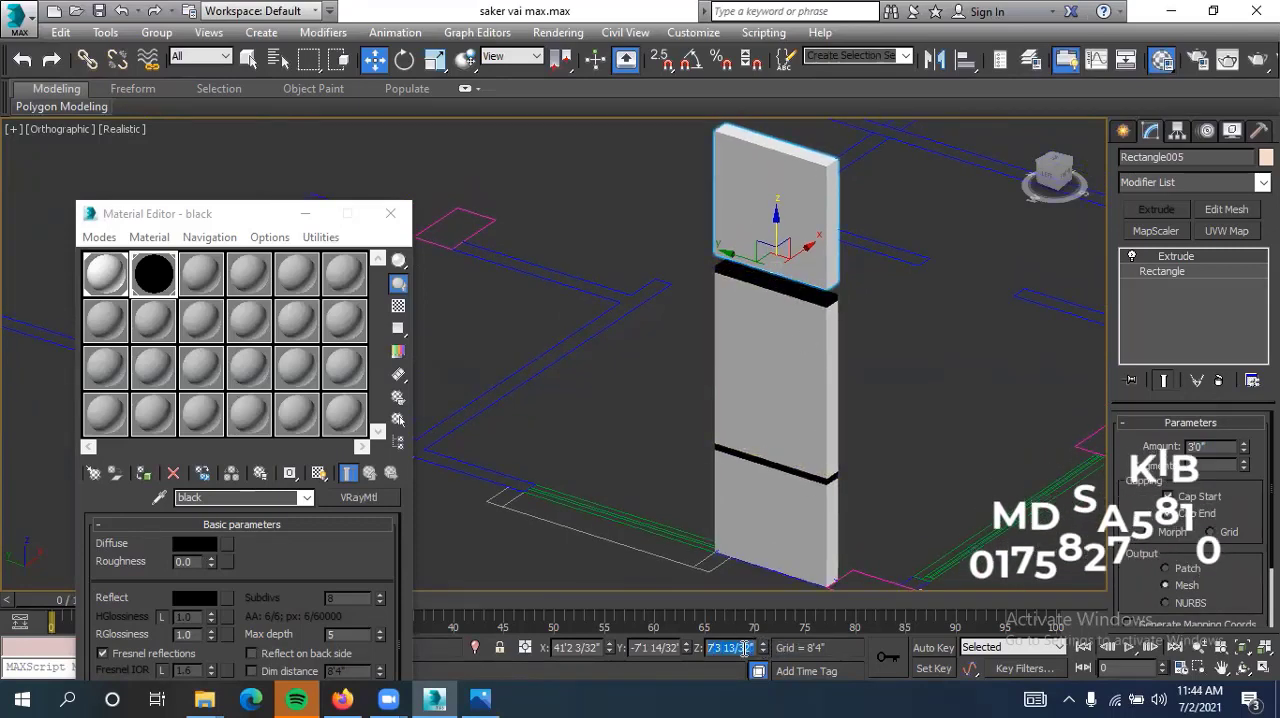
key(Return)
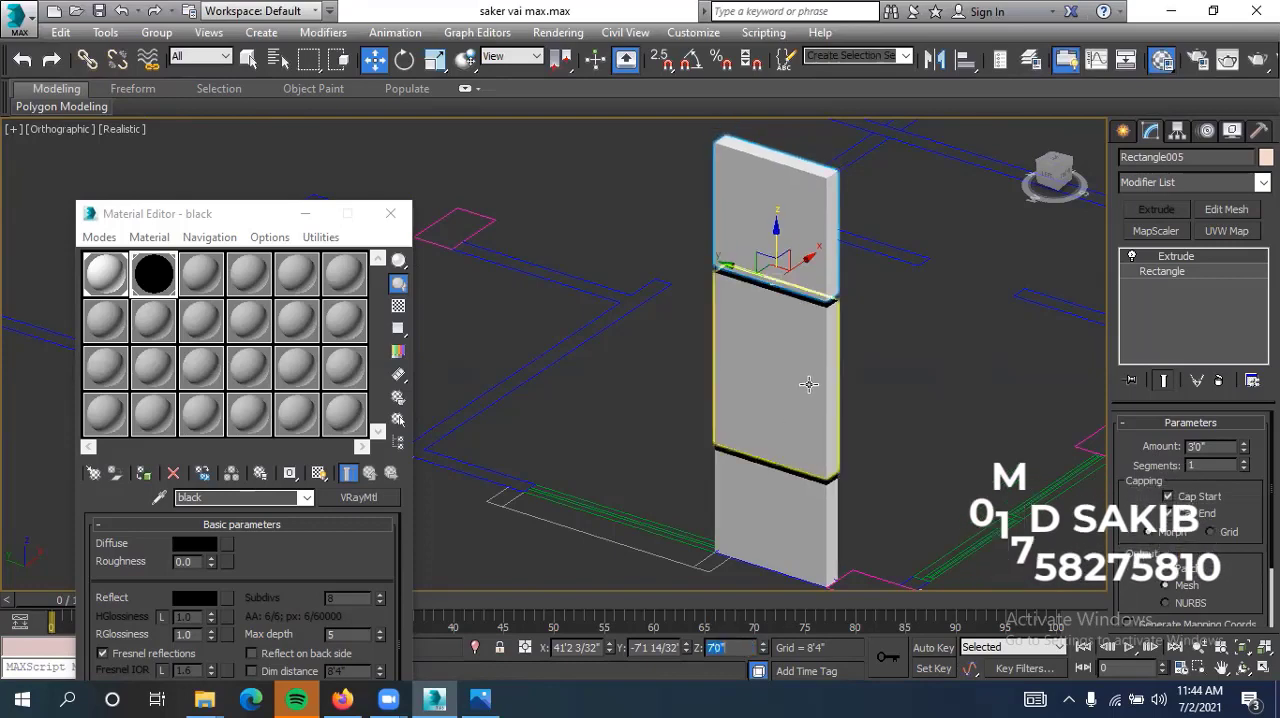
click(937, 363)
scroll(937, 365, down, 2)
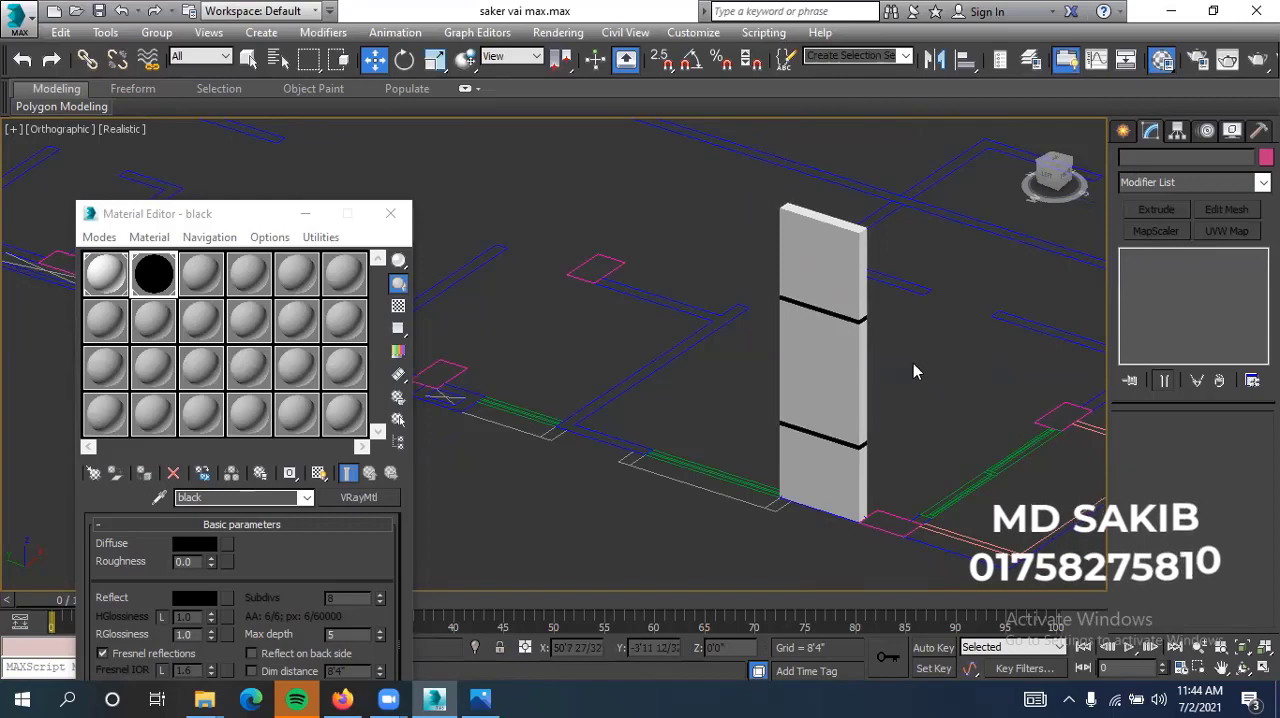
Select the lowest wall segment, the lower black strip and the middle segment in turn, and turn on 2.5D snapping
middle_drag(914, 369, 879, 391)
click(800, 482)
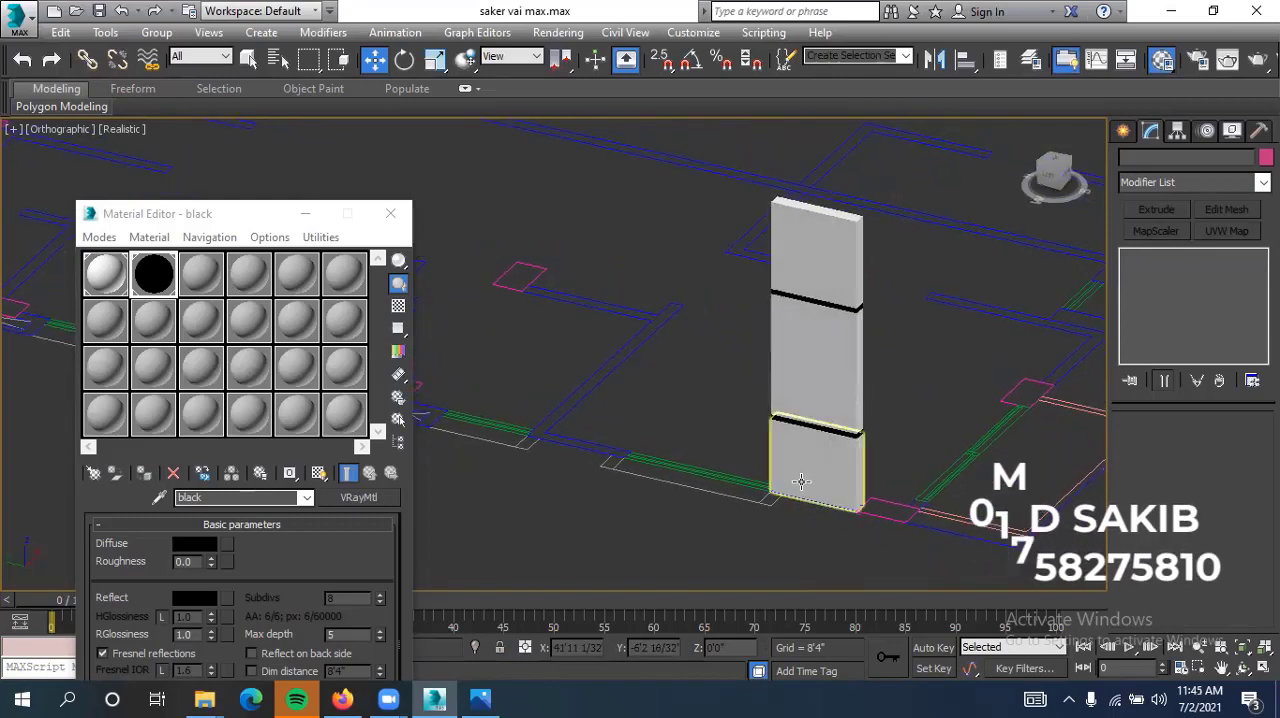
click(803, 475)
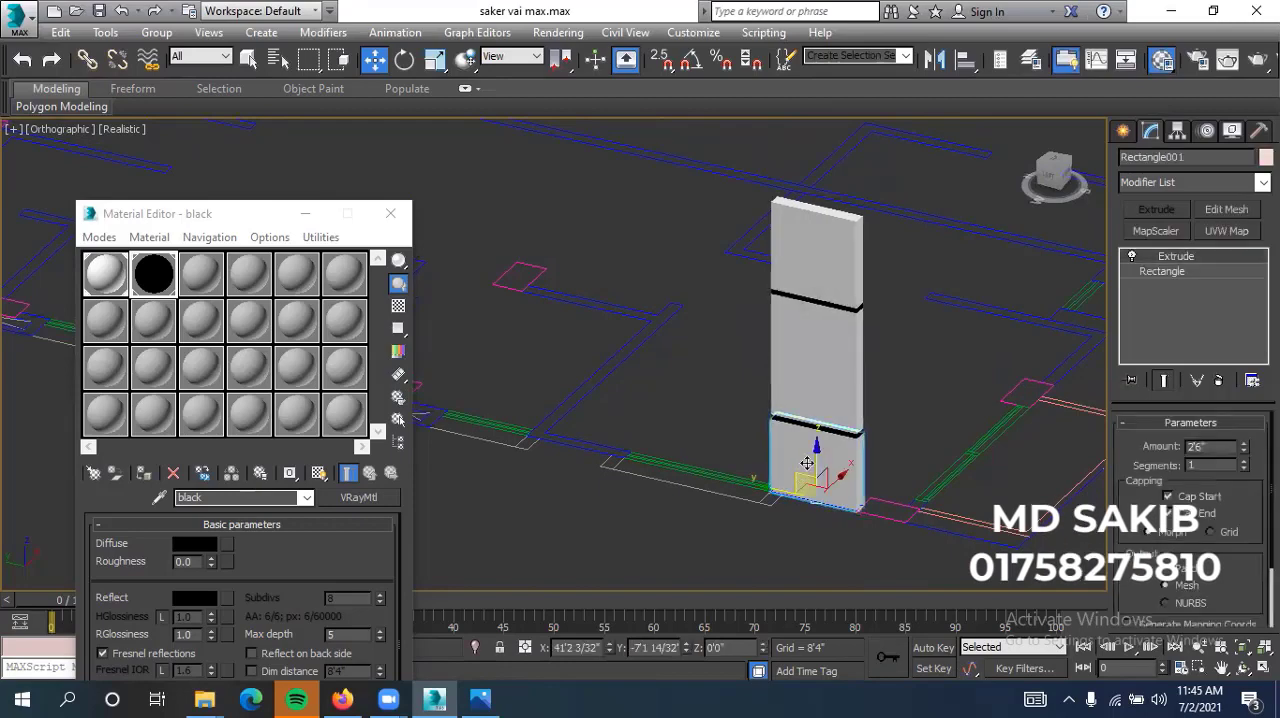
click(808, 432)
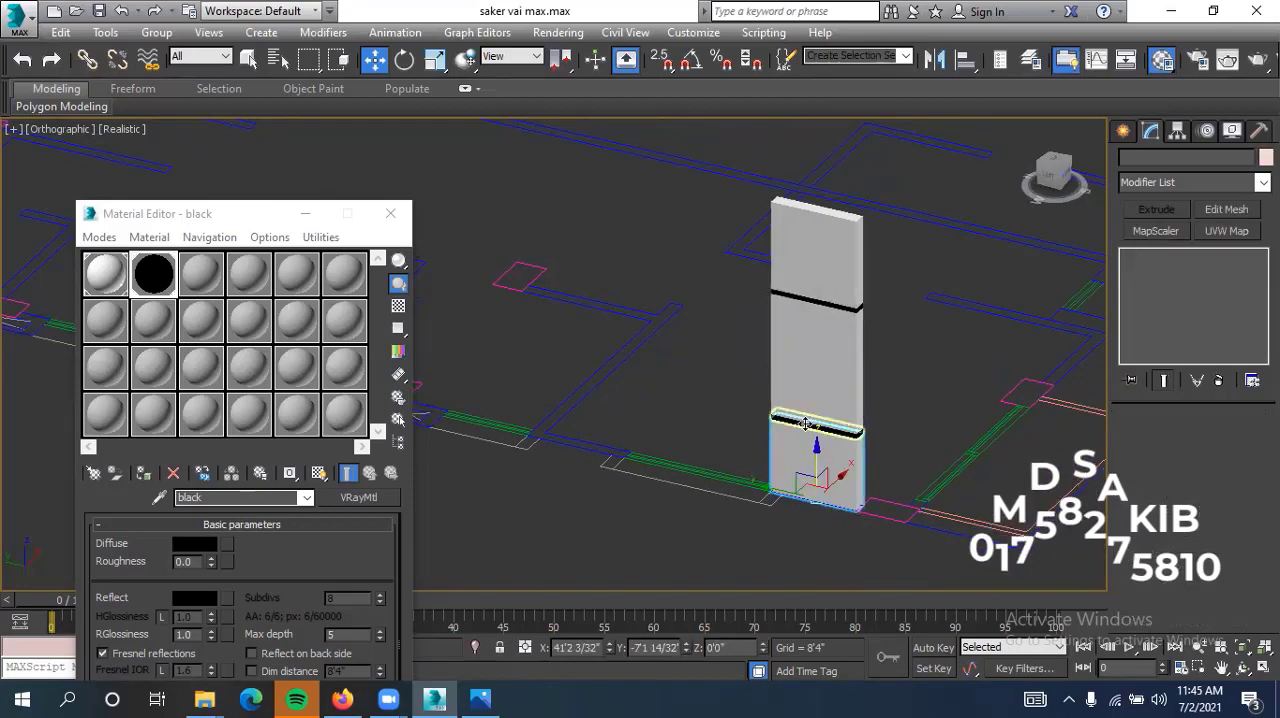
click(806, 363)
key(s)
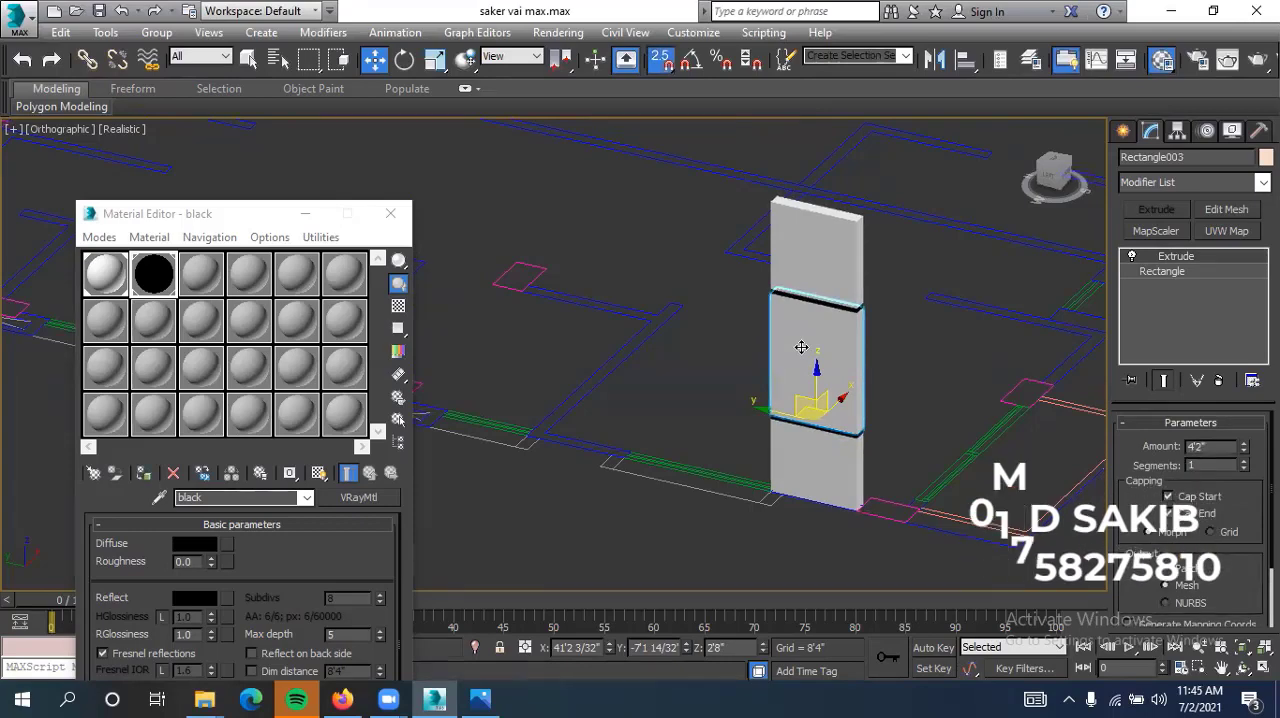
click(906, 390)
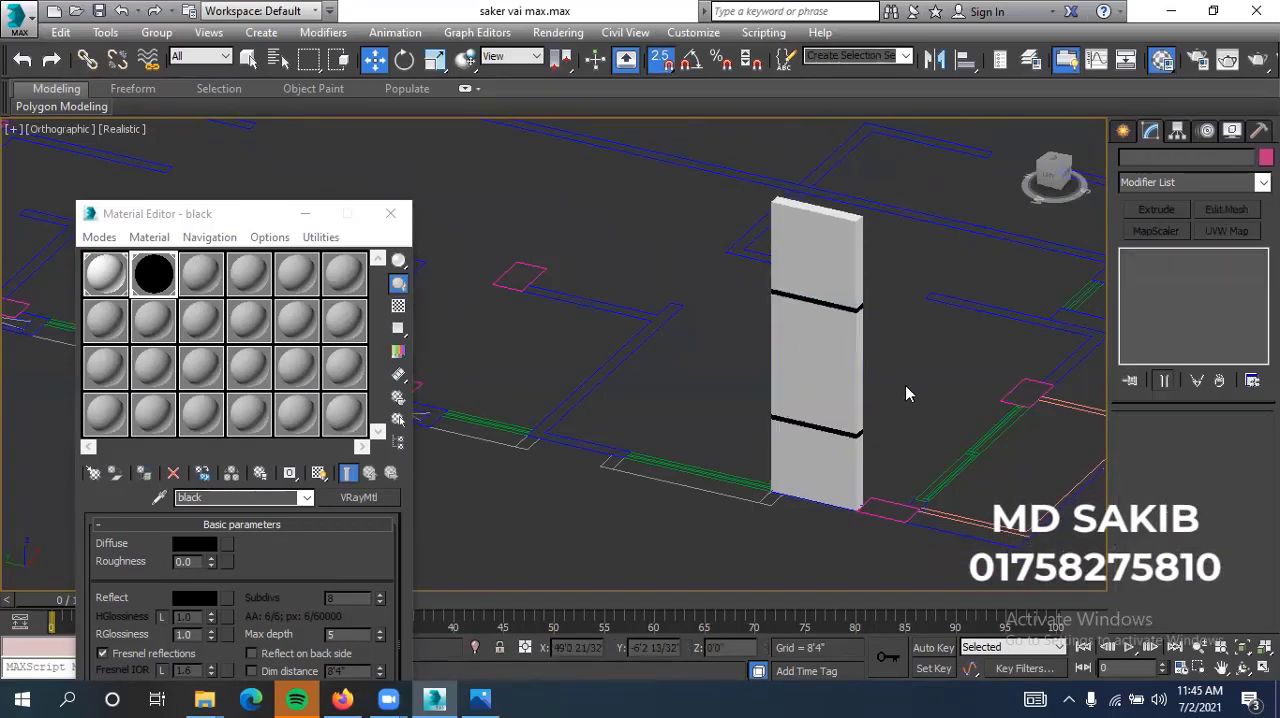
Select all five stacked pieces of the wall together: the three white segments and the two black strips
click(830, 428)
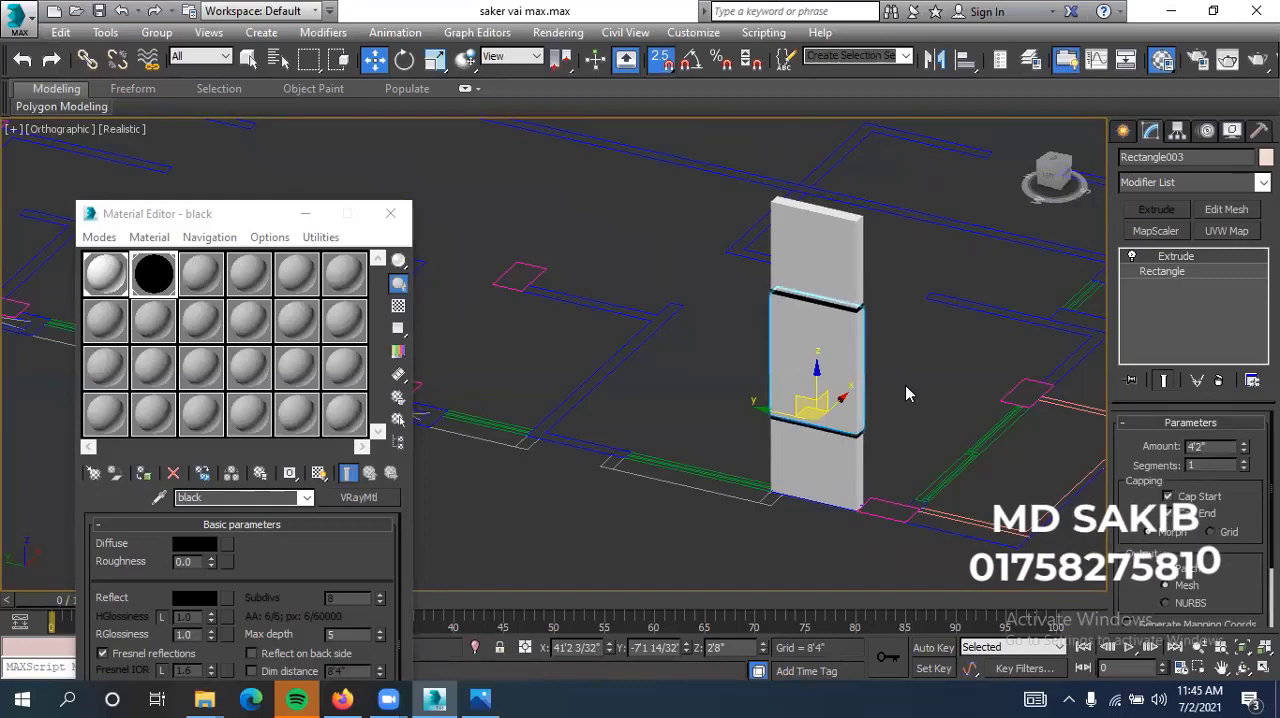
scroll(836, 362, up, 4)
click(828, 512)
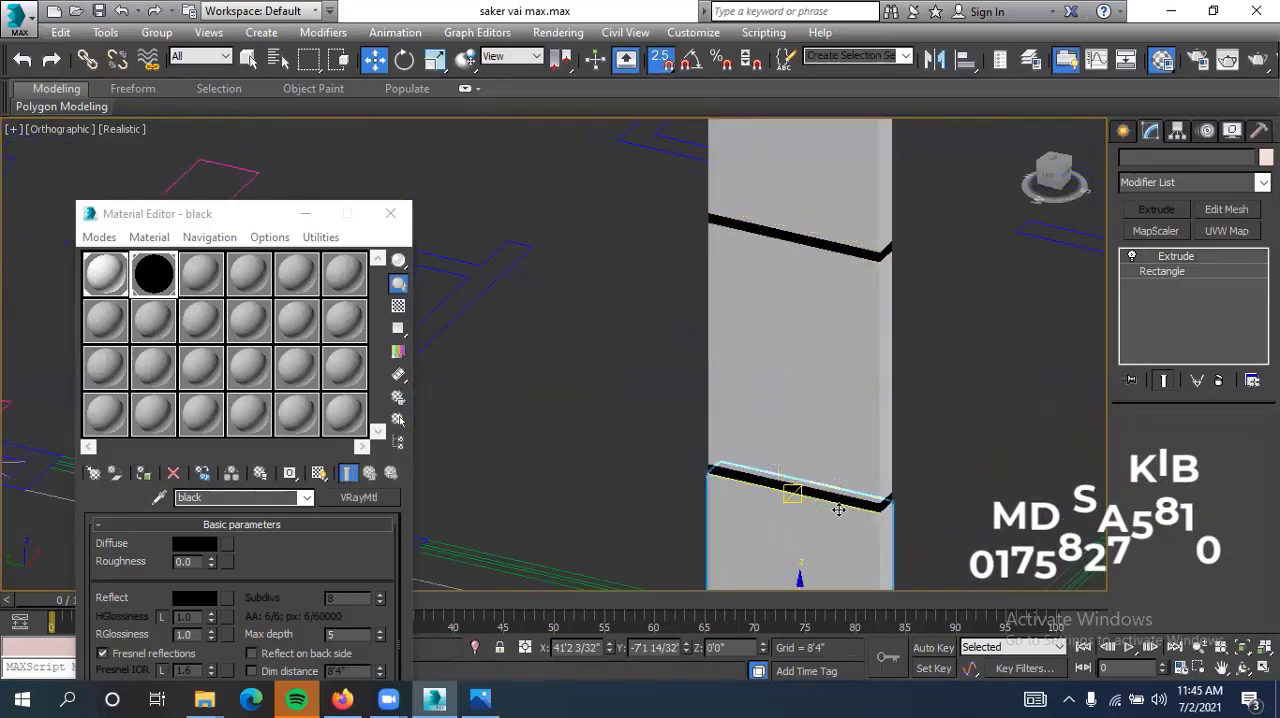
middle_drag(849, 417, 853, 269)
ctrl+click(815, 346)
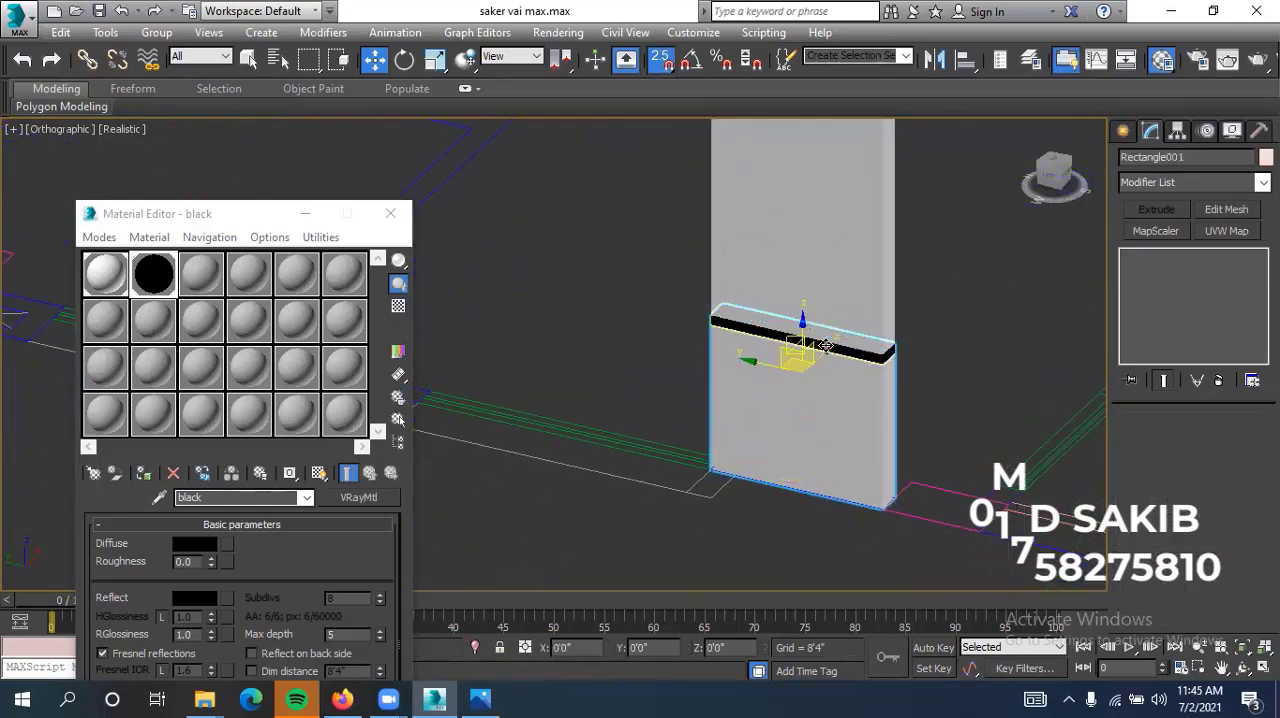
ctrl+click(826, 317)
scroll(825, 316, down, 3)
middle_drag(824, 312, 838, 410)
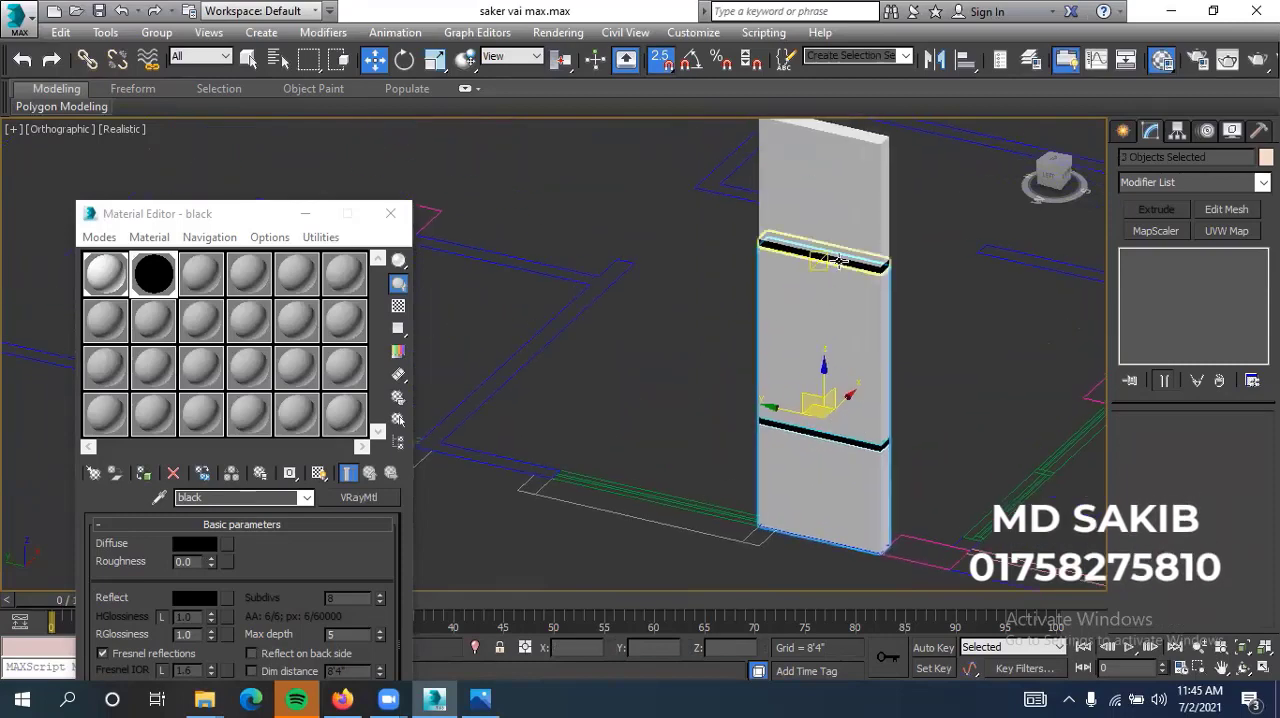
ctrl+click(832, 258)
ctrl+click(846, 228)
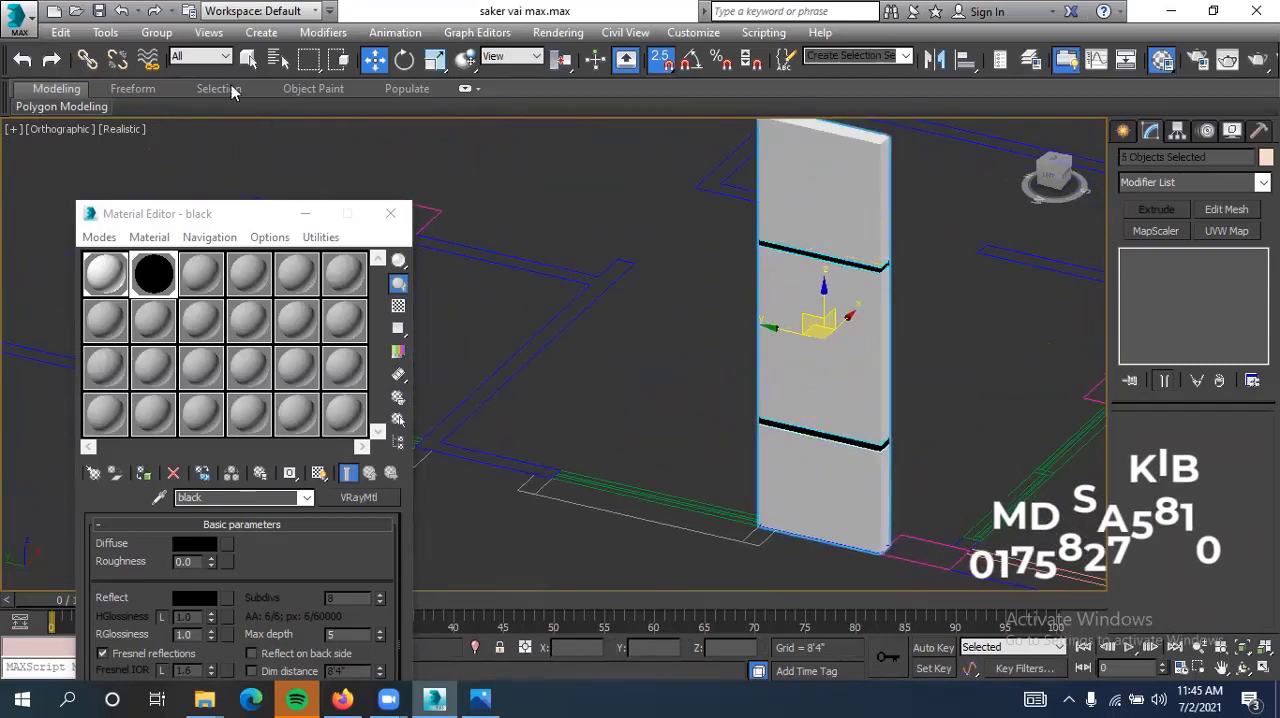
Combine the three white wall segments and two black strips into one group, keeping the suggested name
click(156, 32)
click(180, 54)
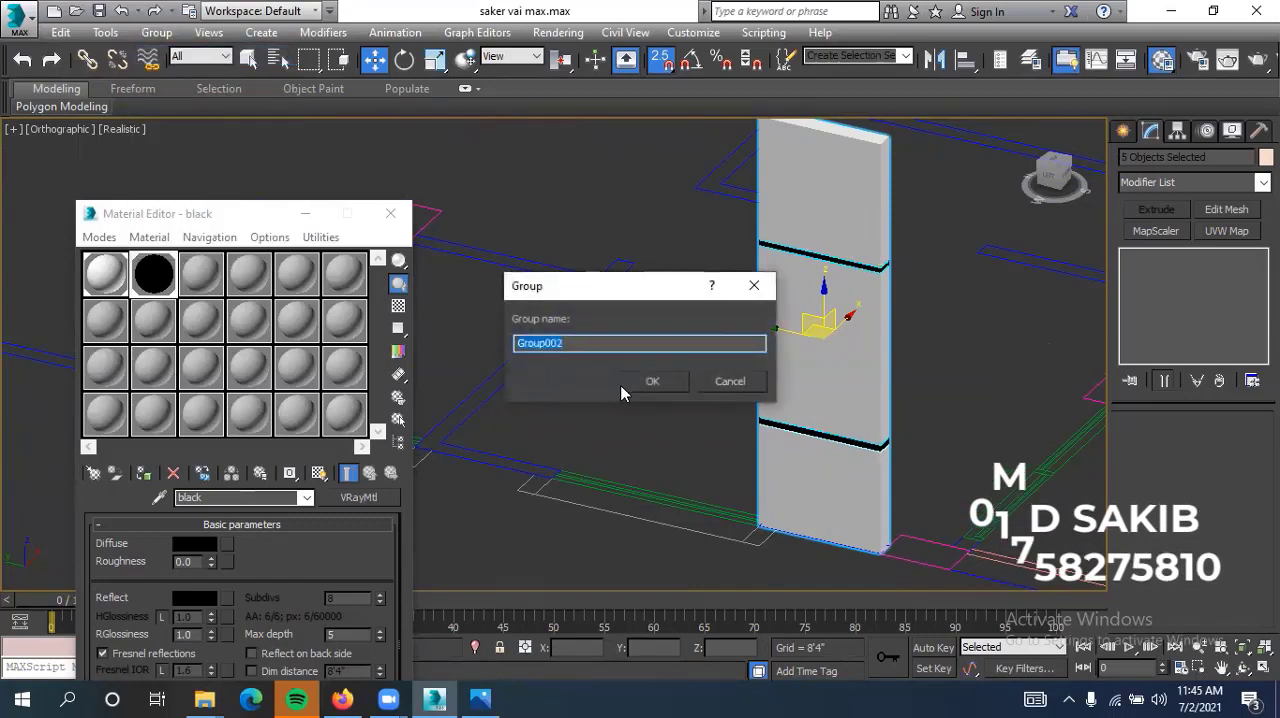
click(645, 383)
scroll(684, 435, down, 2)
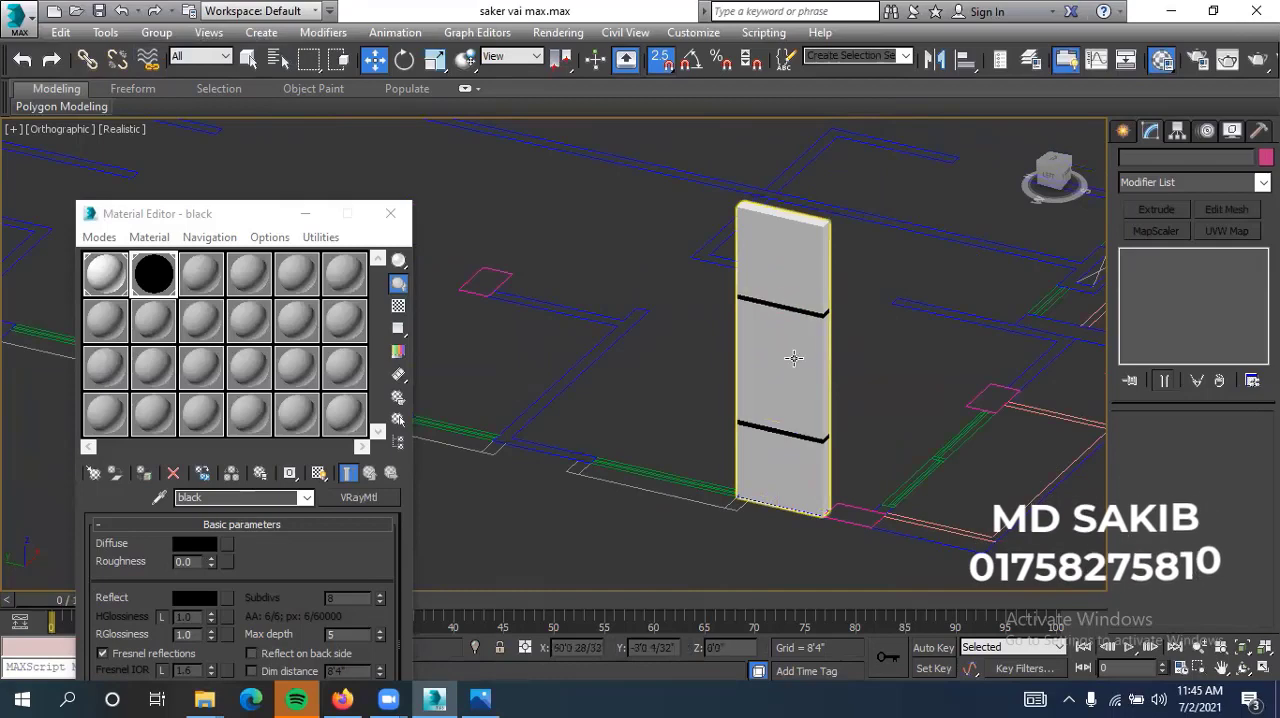
click(793, 358)
click(664, 412)
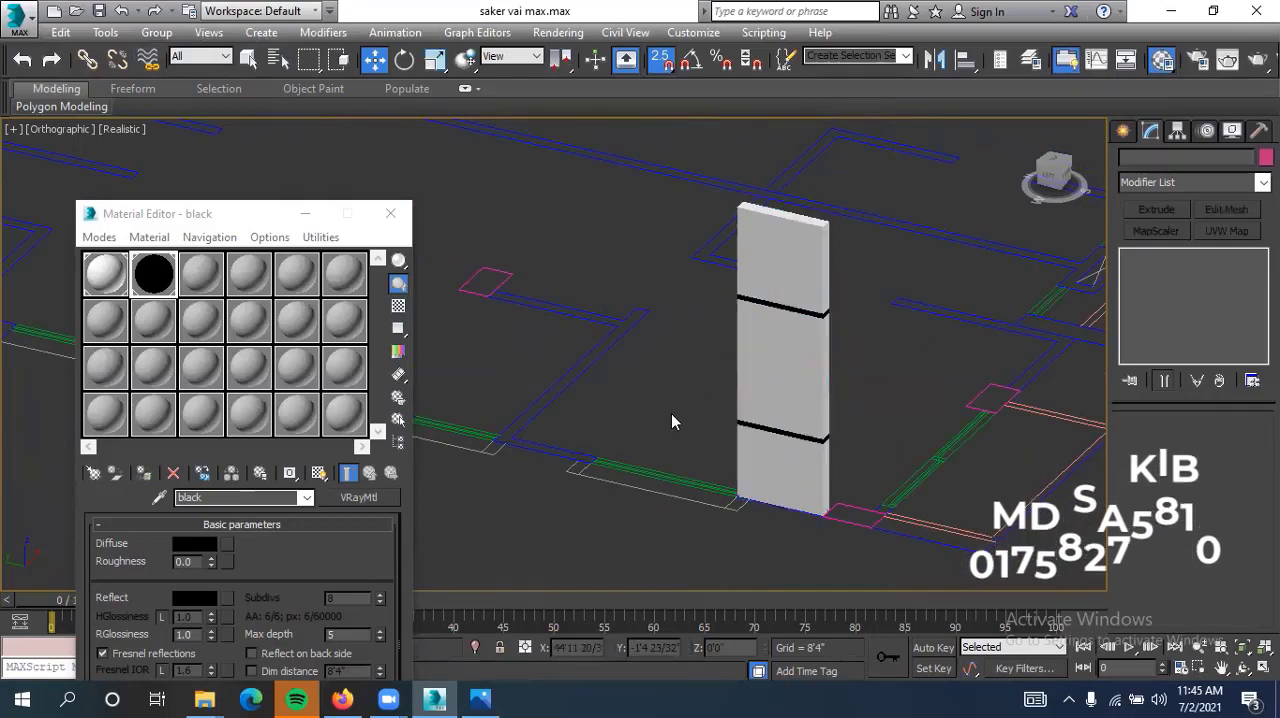
middle_drag(664, 391, 771, 420)
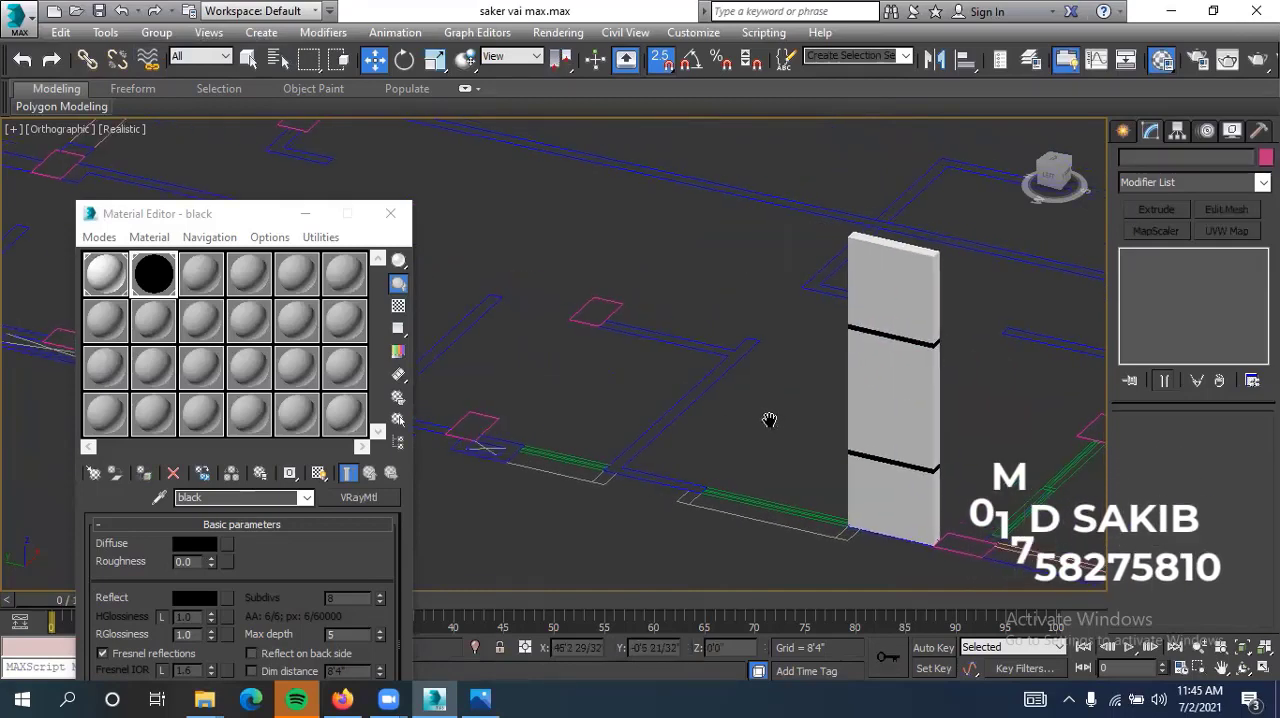
click(1124, 133)
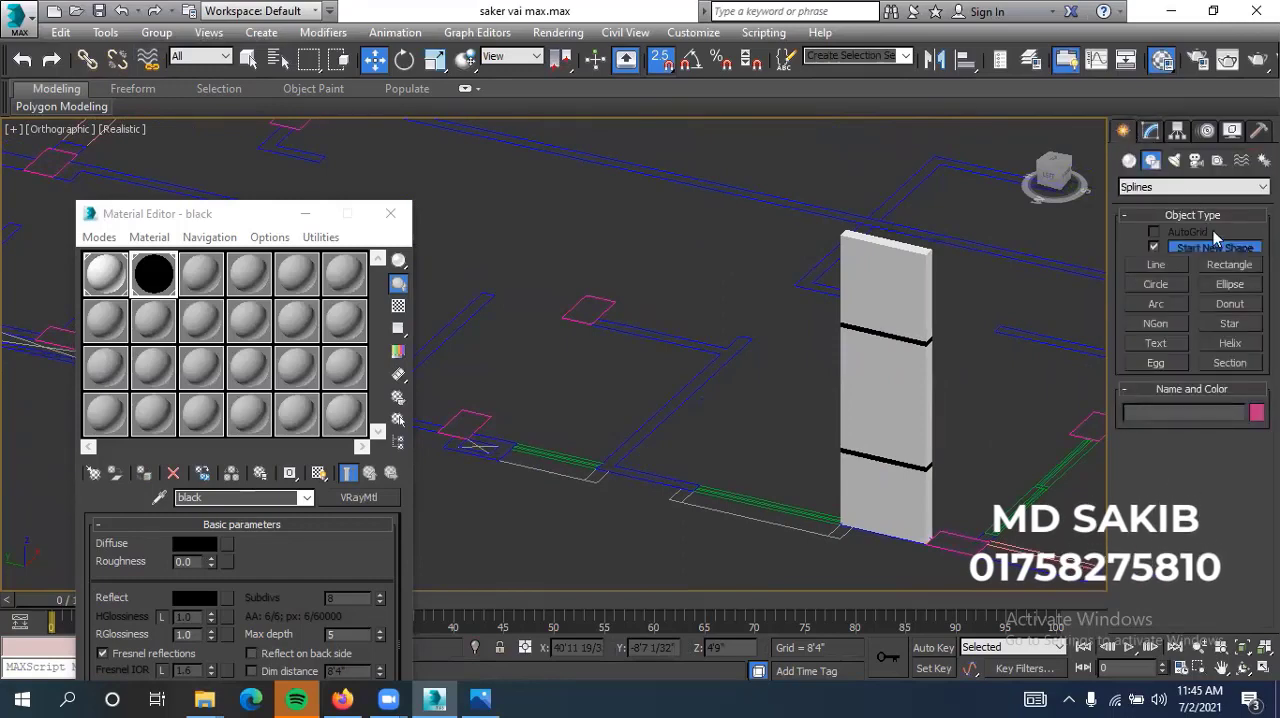
click(1151, 133)
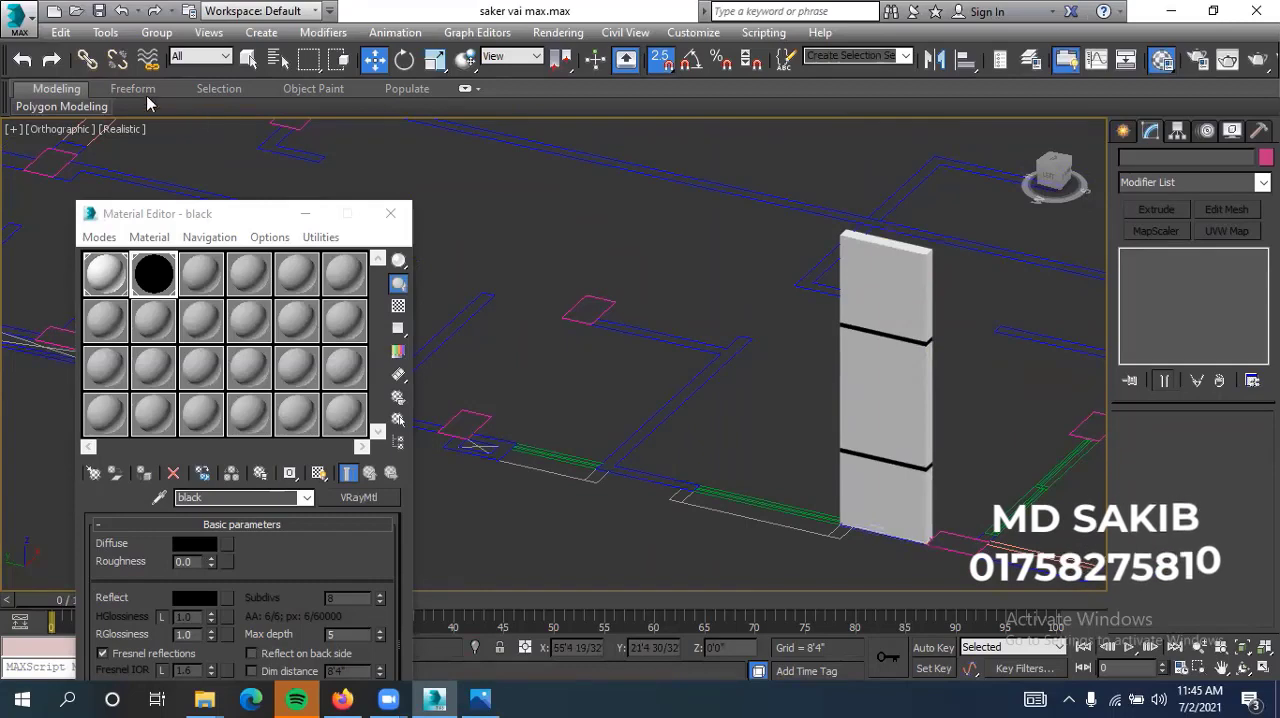
mouse_move(28, 110)
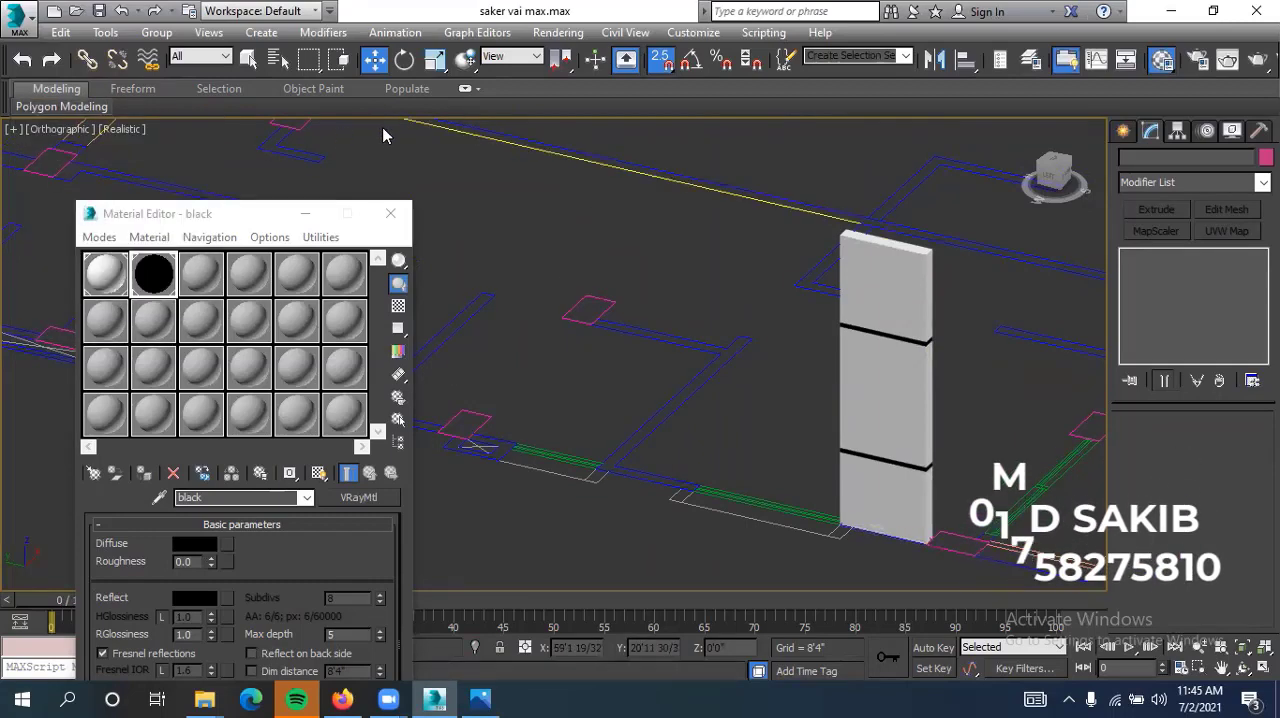
key(p)
middle_drag(672, 348, 555, 352)
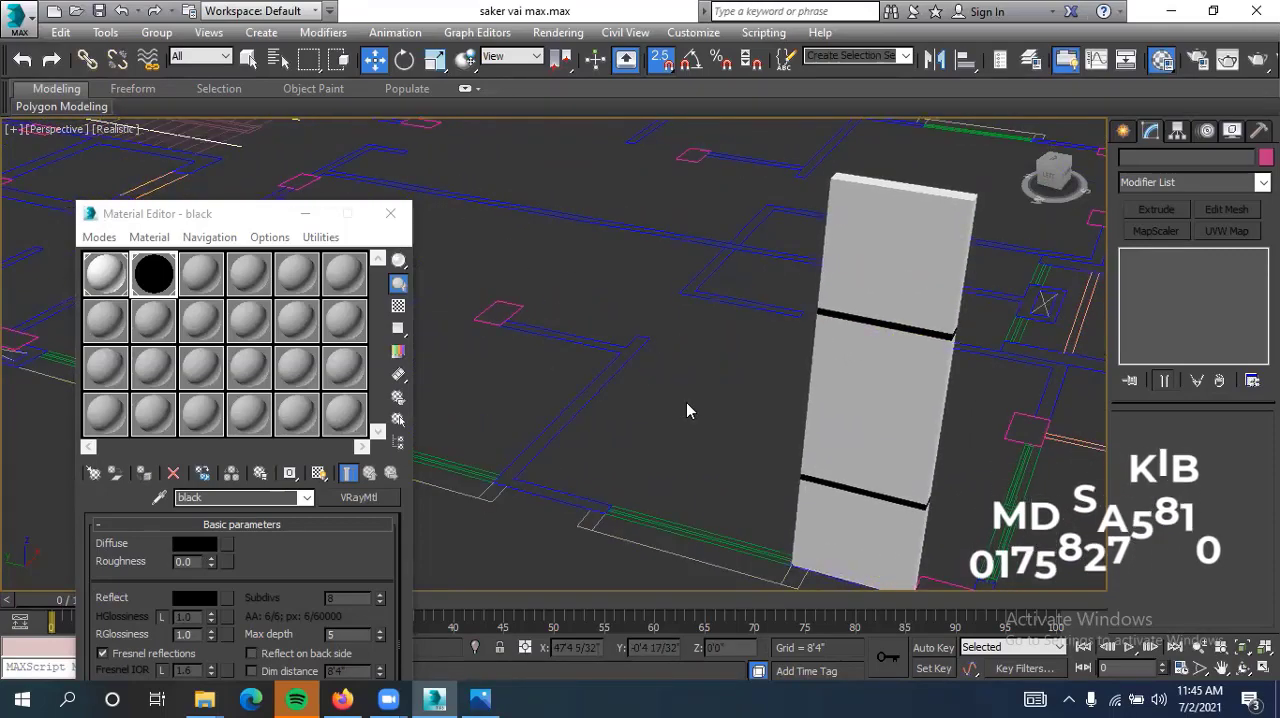
Close the Material Editor and select the grouped wall piece beside the column on the floor plan in Top view
key(t)
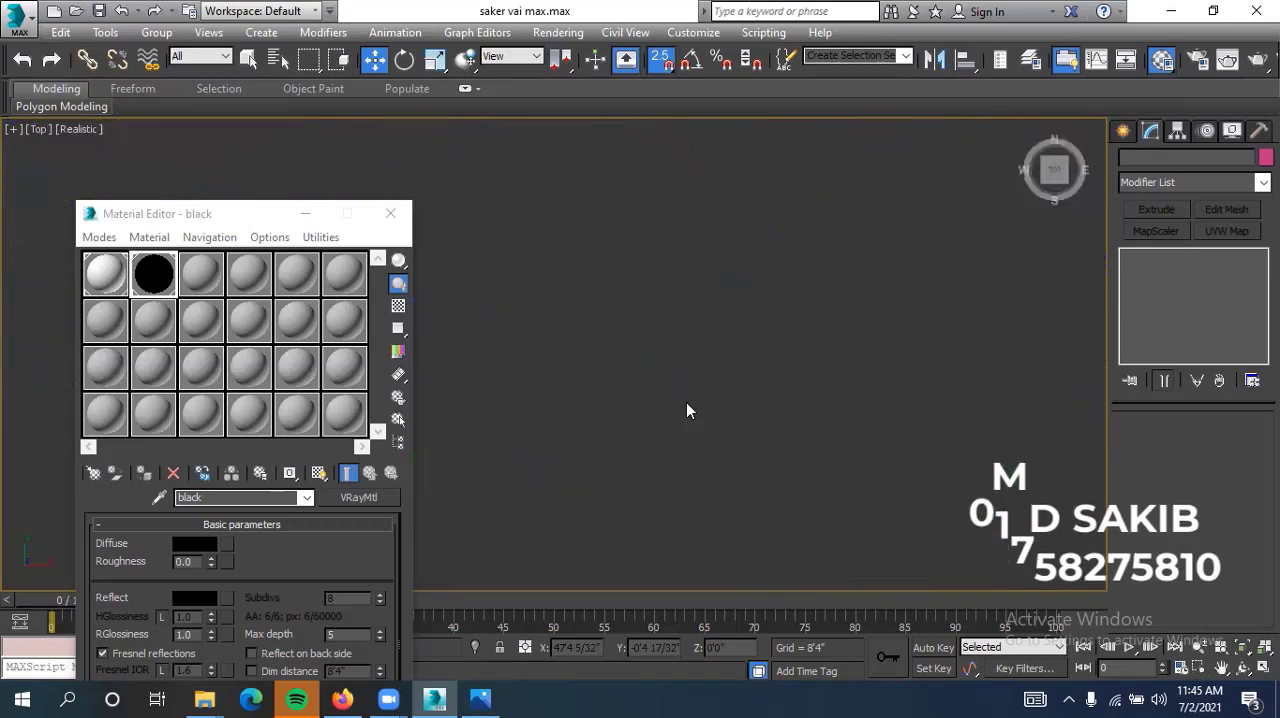
click(390, 214)
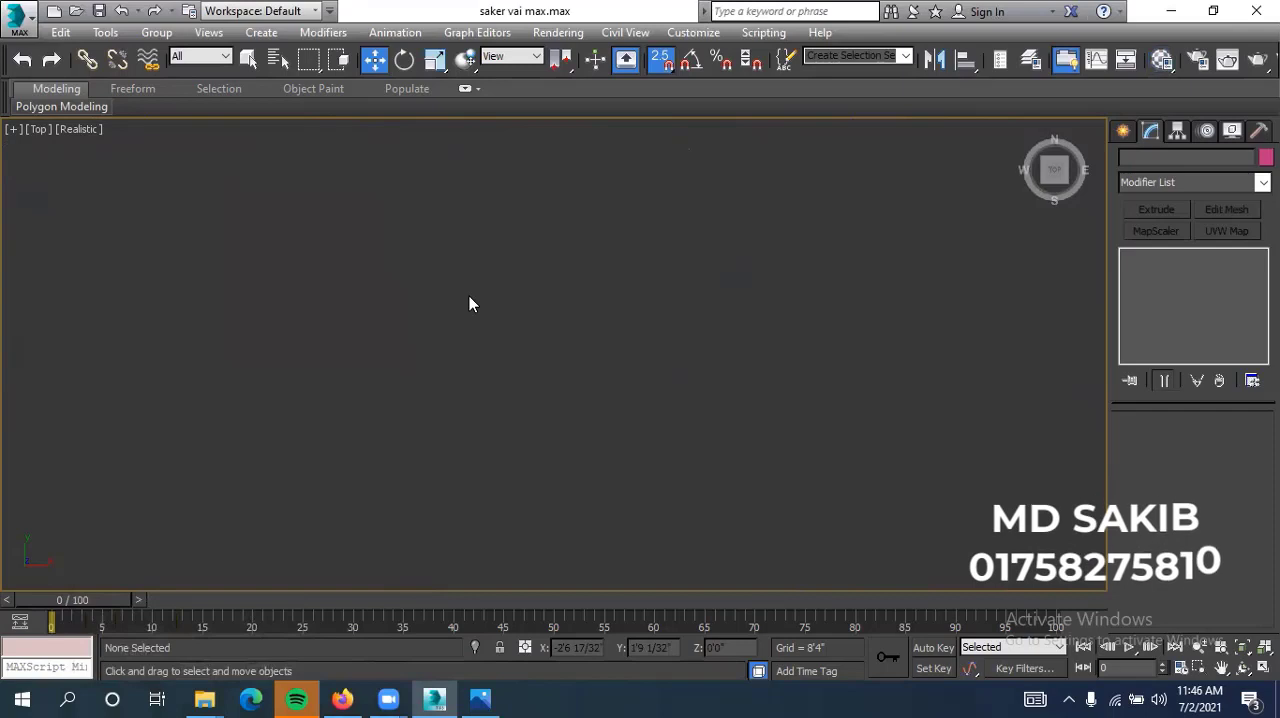
key(z)
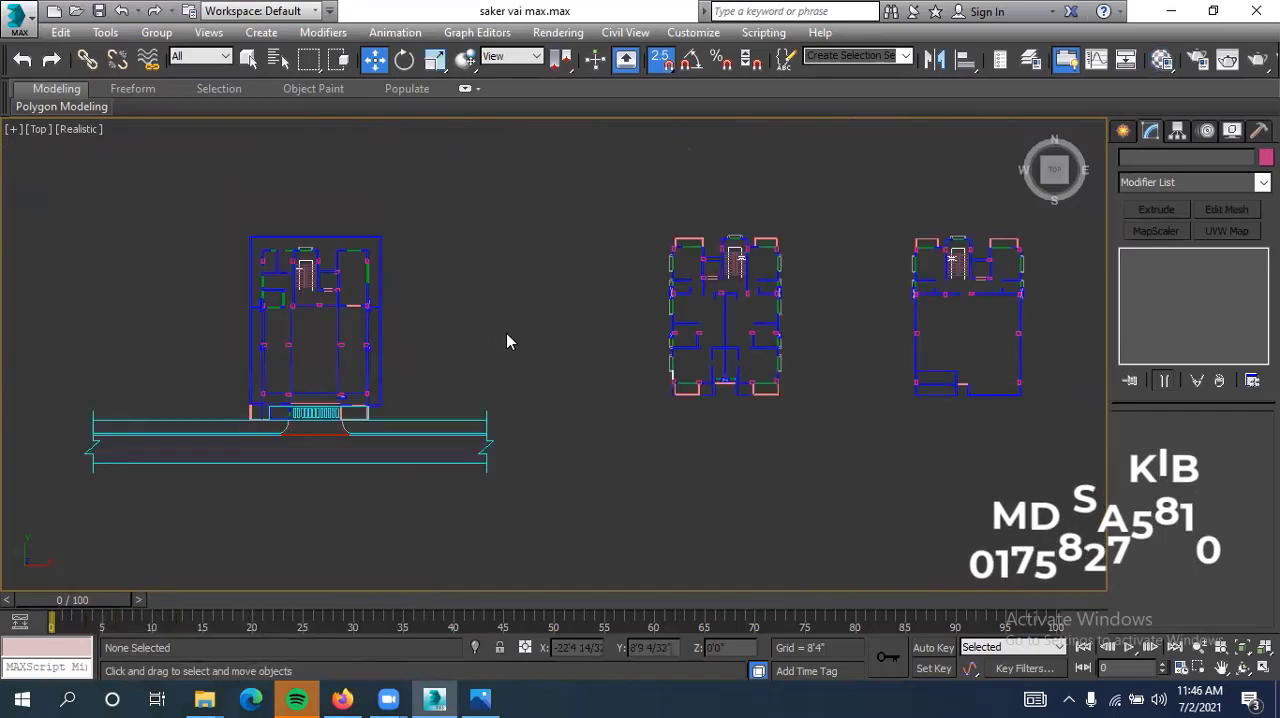
scroll(630, 385, up, 6)
scroll(600, 340, up, 3)
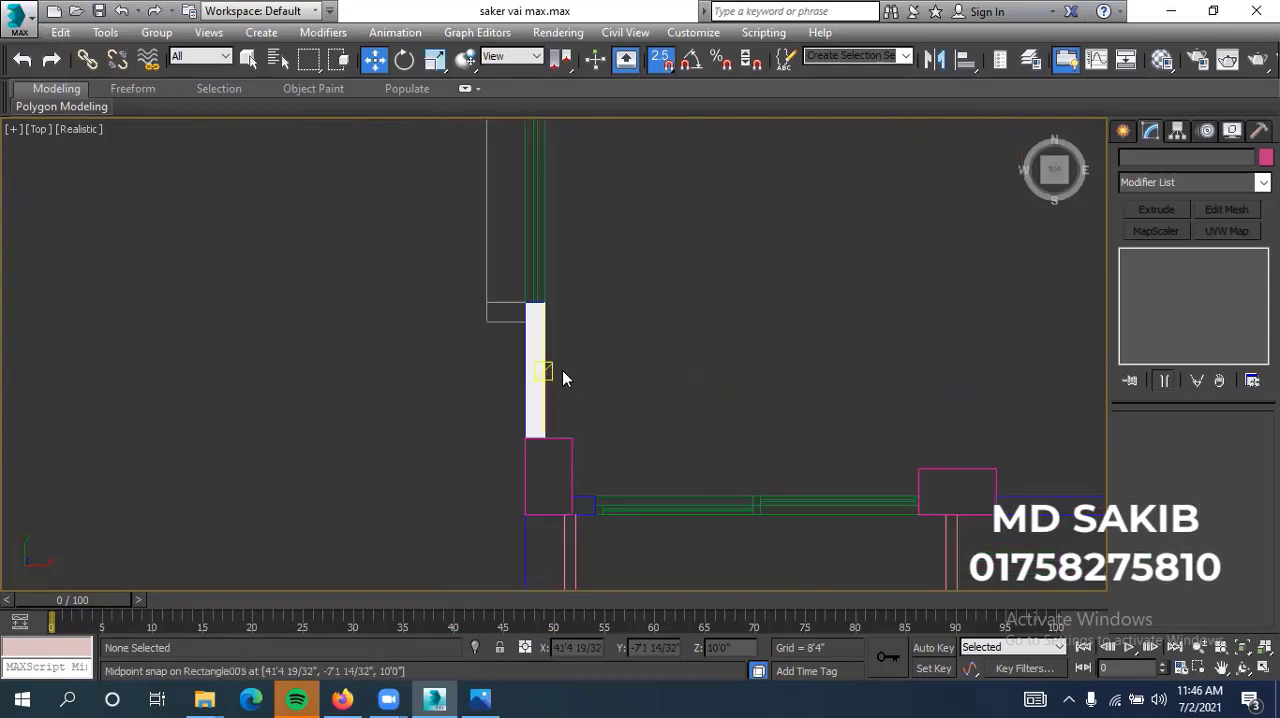
click(522, 318)
scroll(623, 411, down, 4)
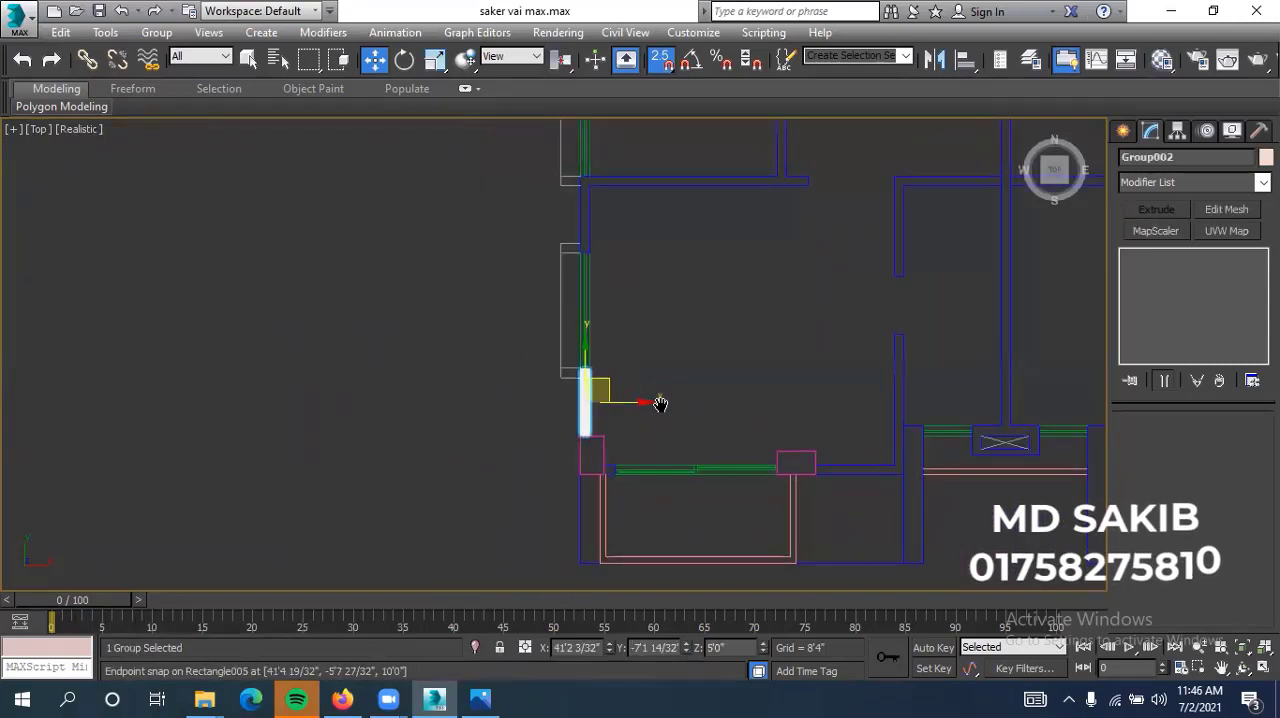
Clone the grouped wall piece along the Y axis past the adjacent window as one independent copy
middle_drag(660, 404, 649, 470)
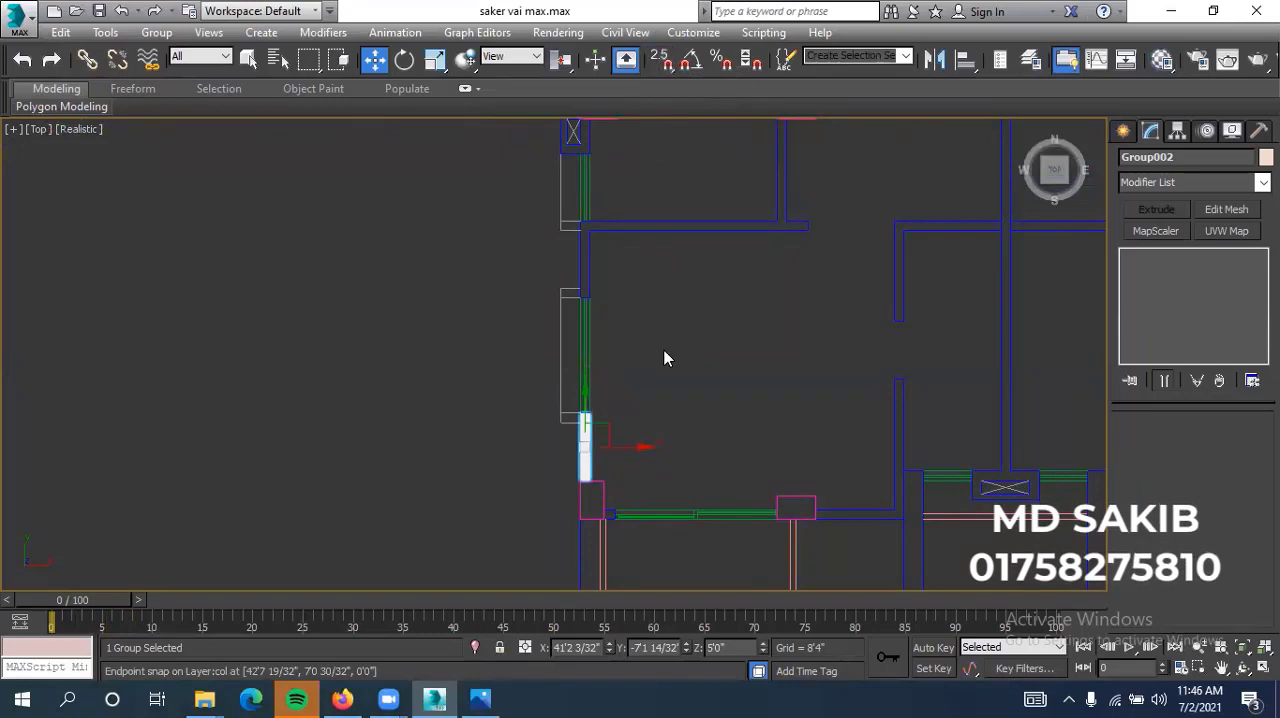
scroll(608, 429, up, 2)
click(626, 398)
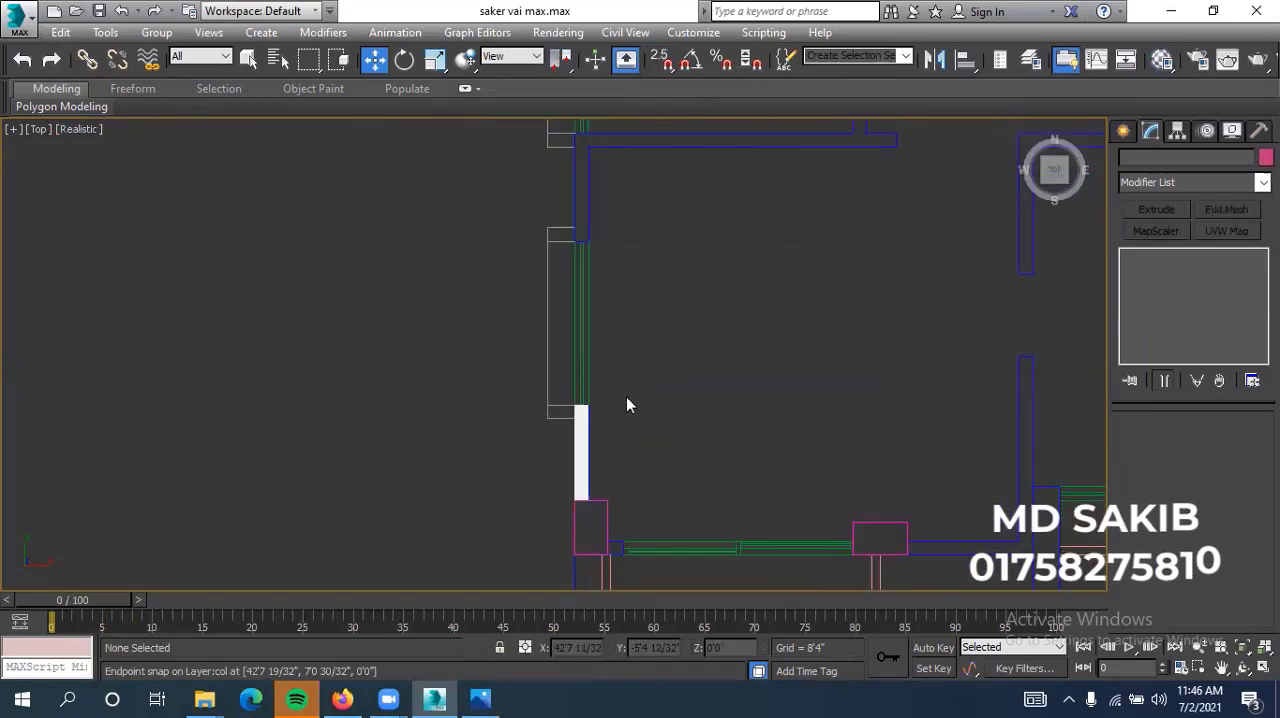
scroll(598, 440, up, 2)
click(580, 424)
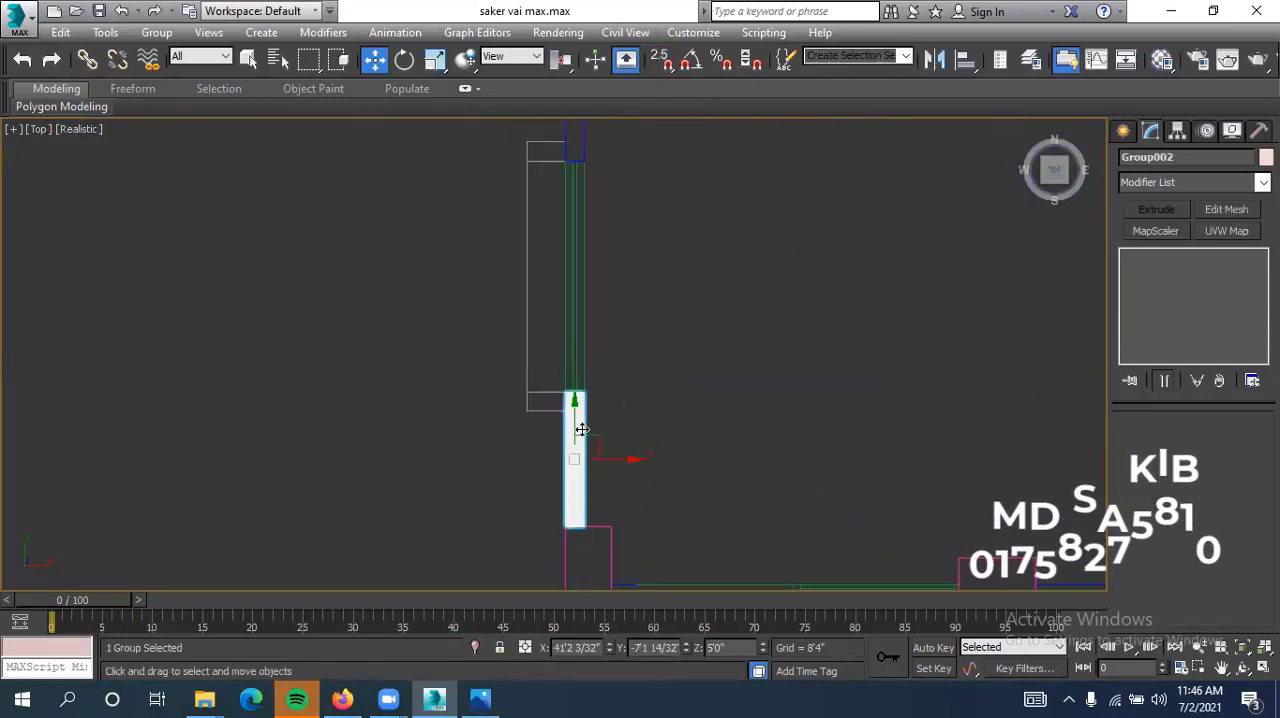
click(589, 427)
click(576, 438)
shift+drag(575, 365, 575, 110)
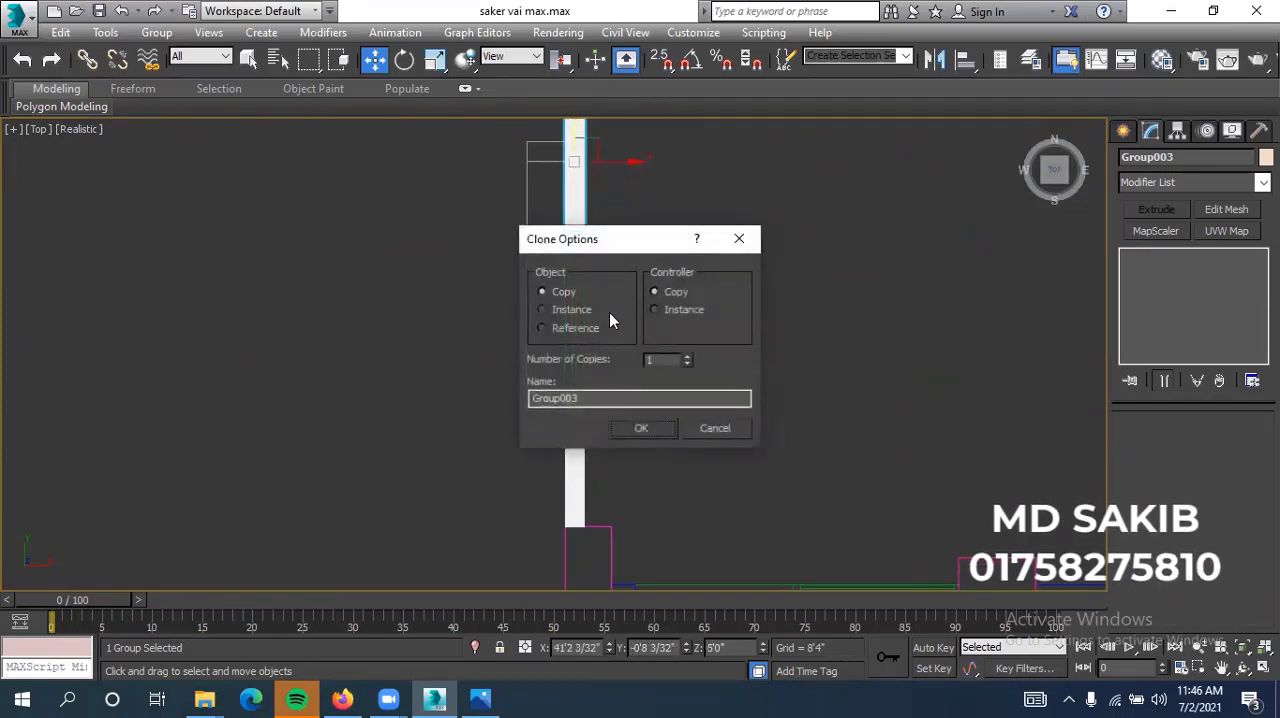
click(643, 427)
Move the cloned wall group along Y onto the wall section between the windows and align its near end to the window edge using 2.5D snapping
middle_drag(683, 366, 657, 560)
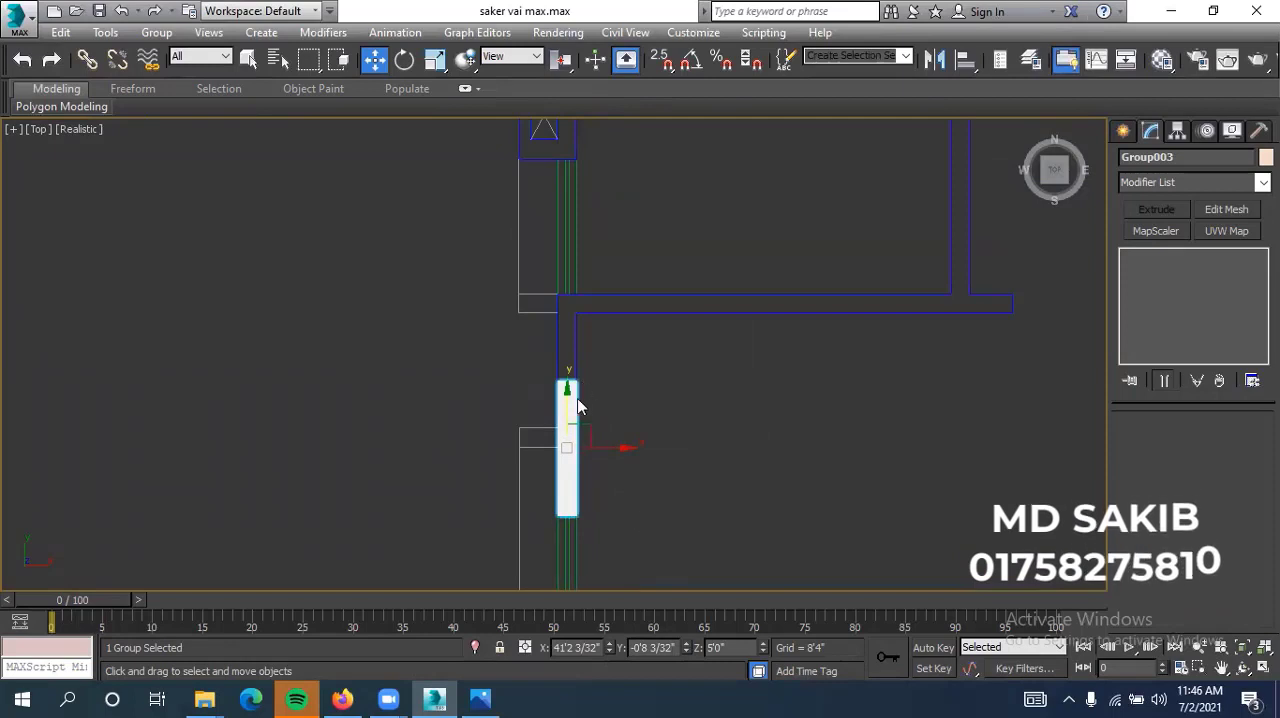
drag(572, 373, 570, 311)
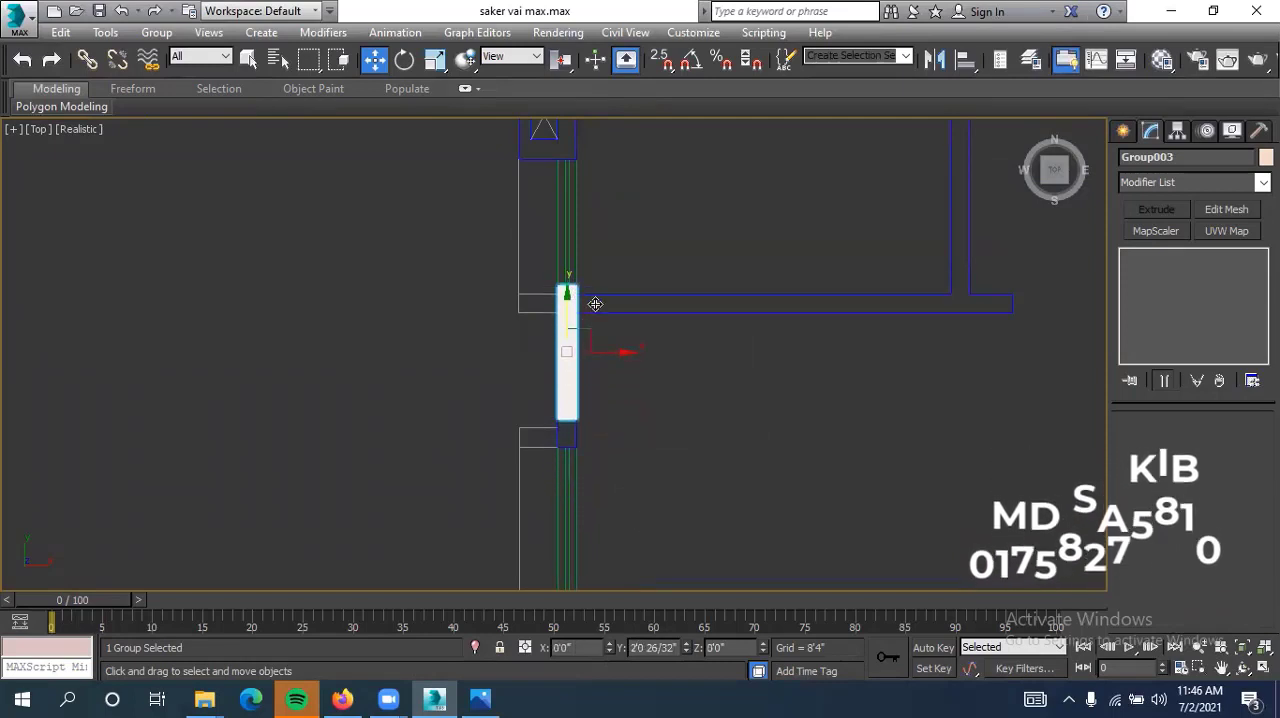
scroll(569, 423, up, 5)
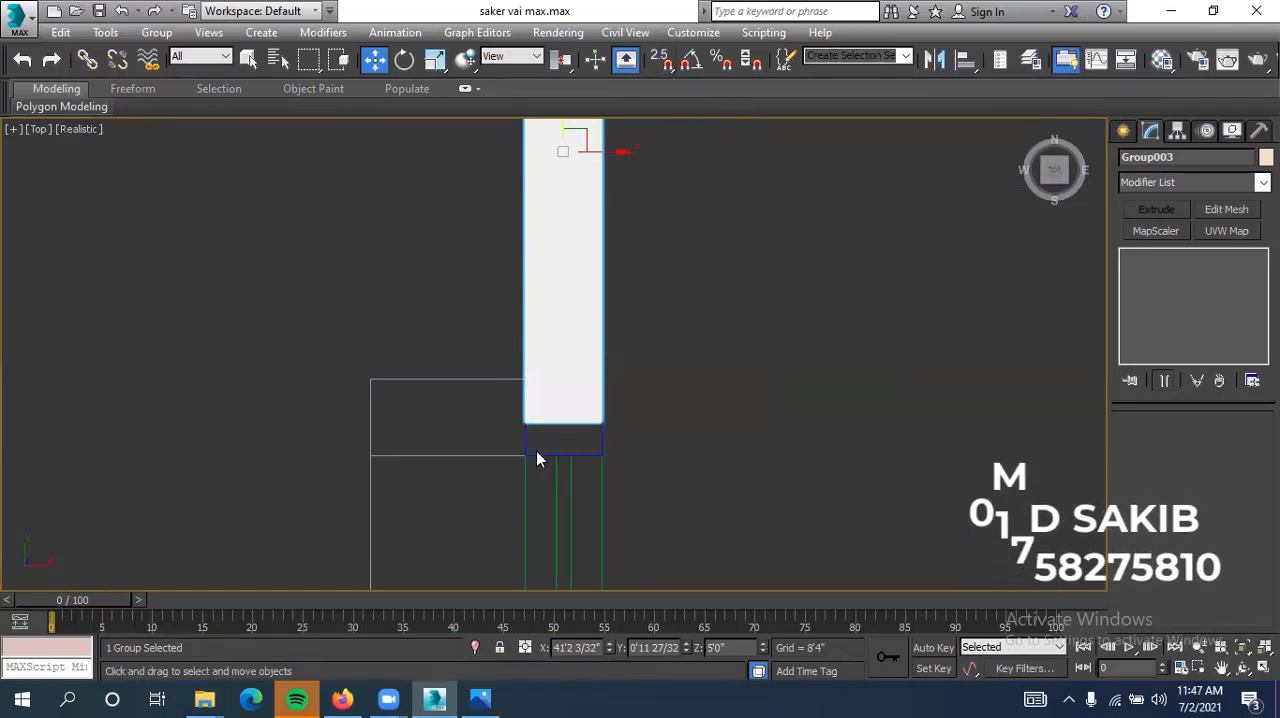
click(660, 62)
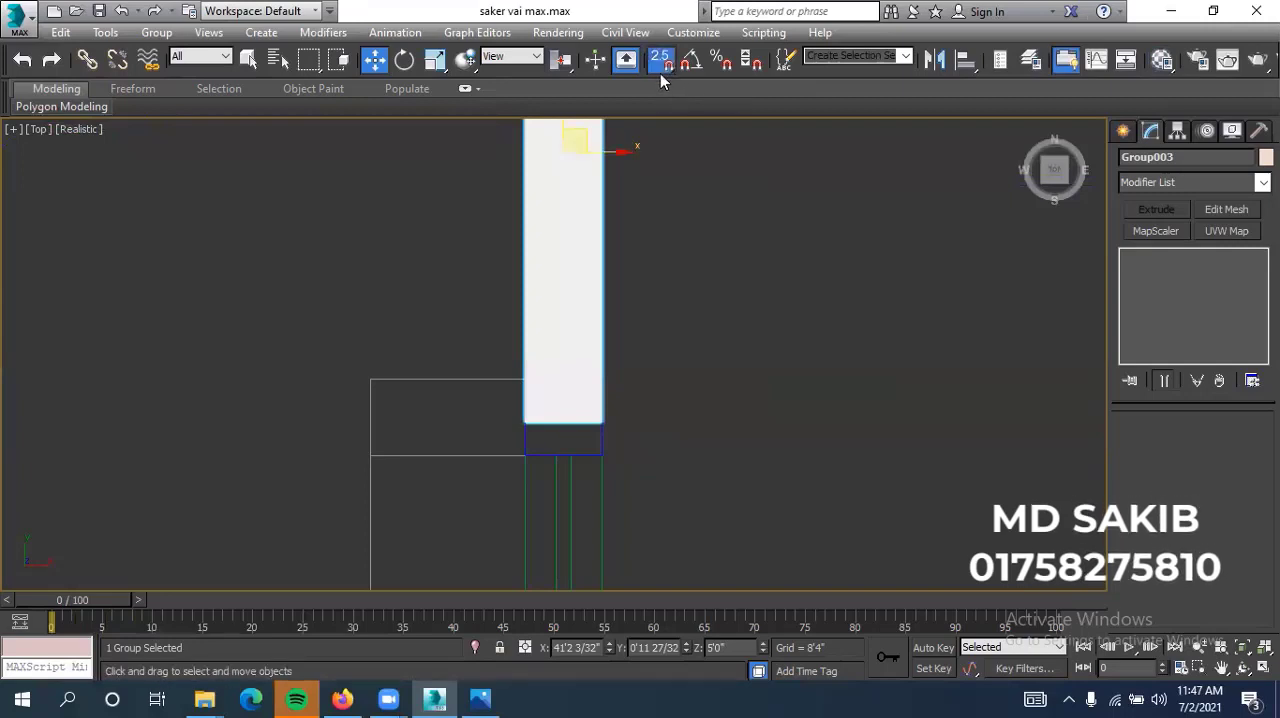
drag(535, 409, 531, 443)
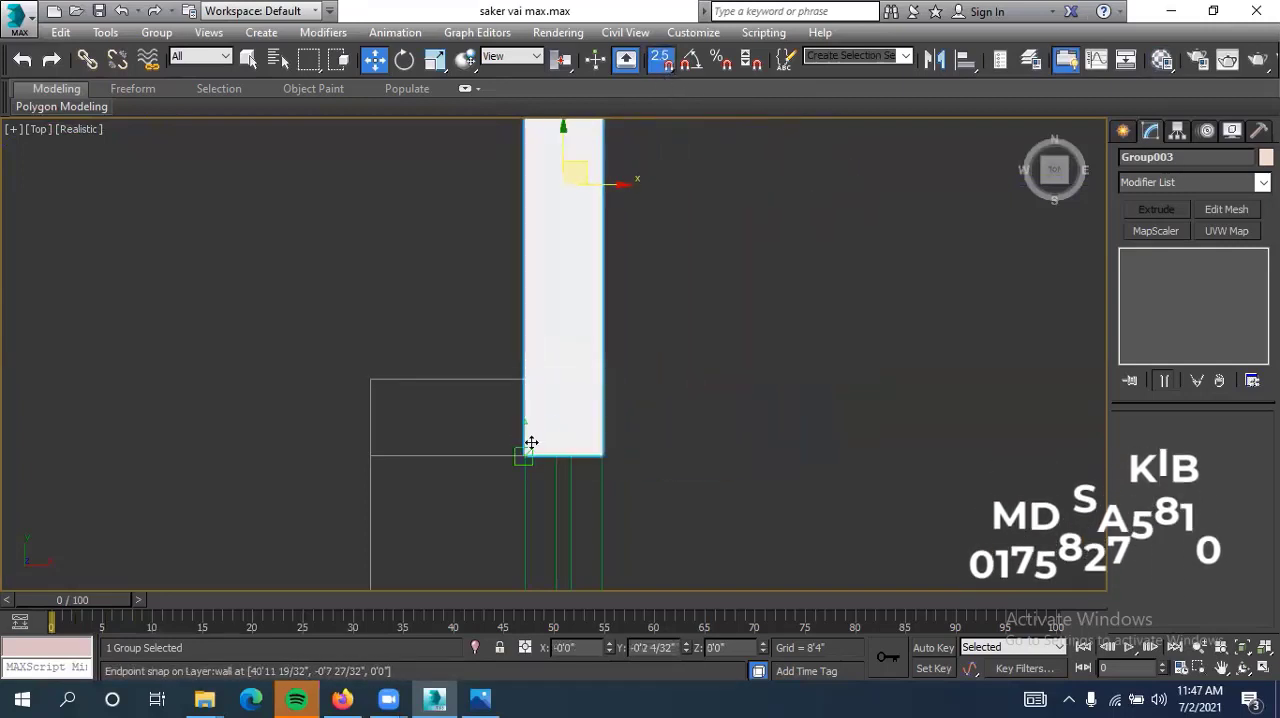
scroll(557, 498, down, 3)
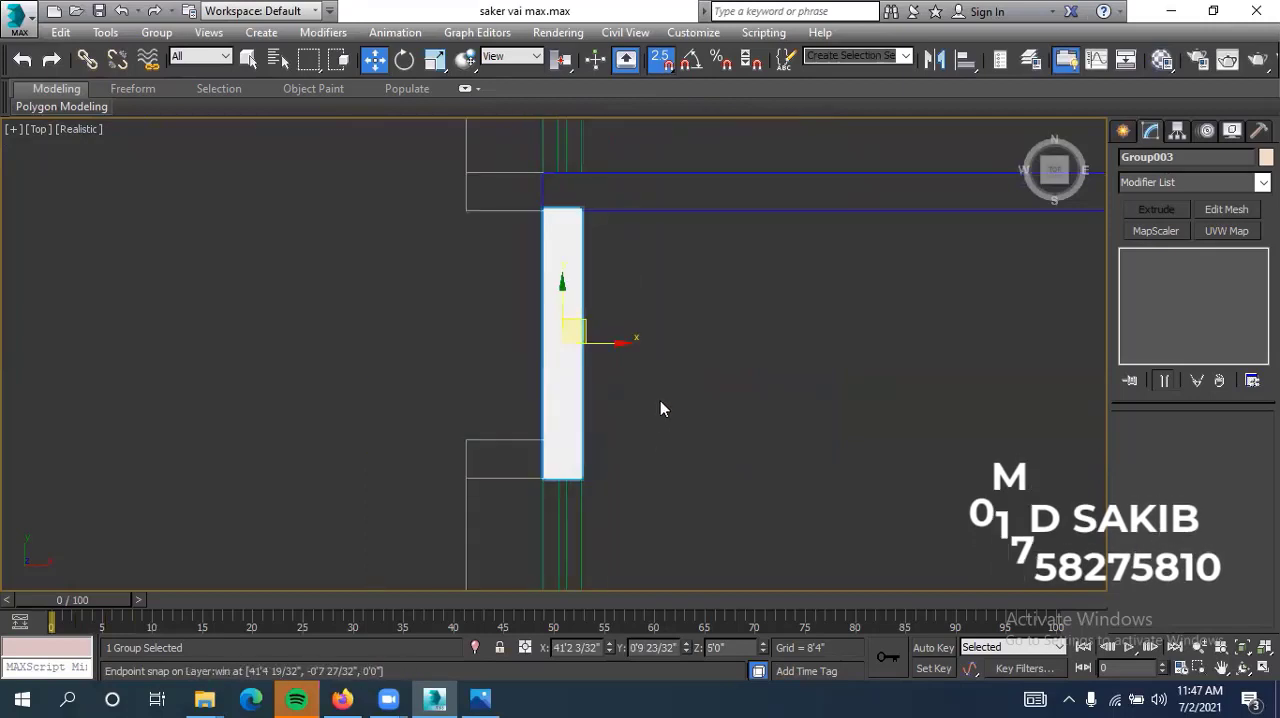
scroll(667, 331, down, 2)
middle_drag(683, 315, 615, 398)
scroll(574, 338, up, 3)
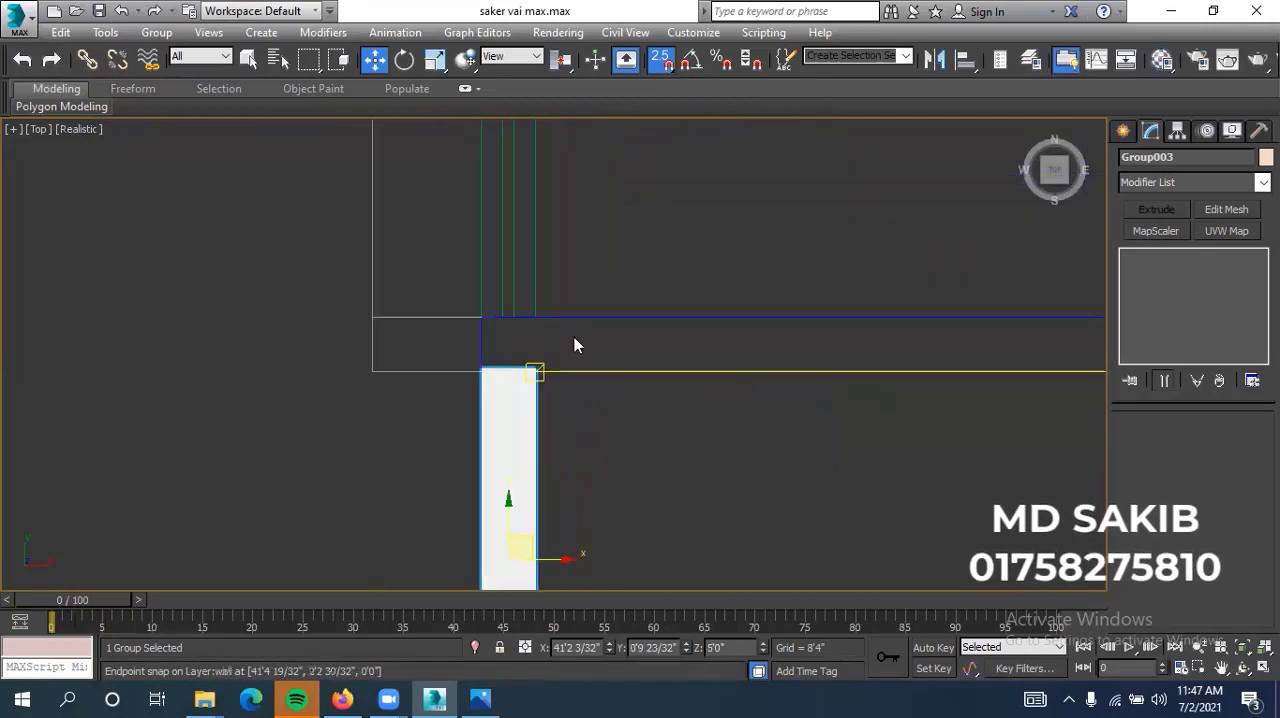